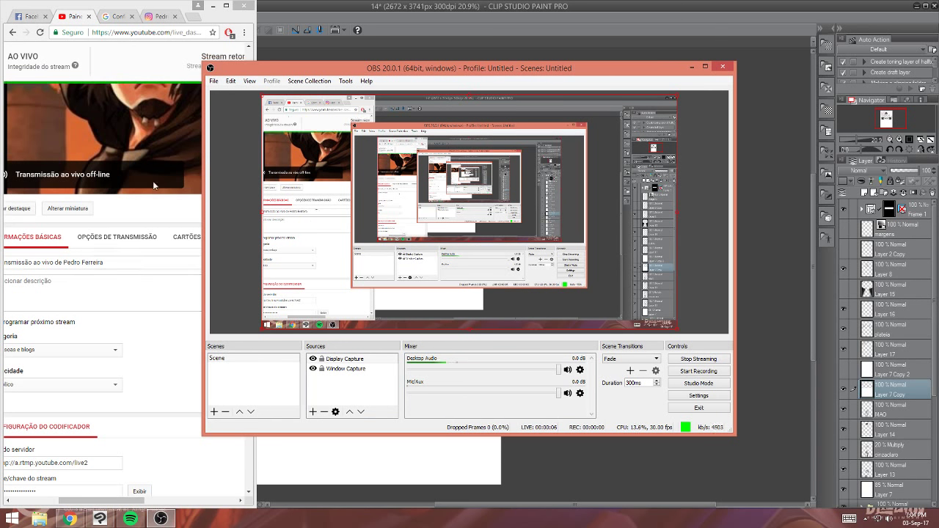
# Switch from OBS to the full-size YouTube live dashboard and read the Recursos opcionais and Transmitir ao vivo checklist sections.
pyautogui.click(691, 67)
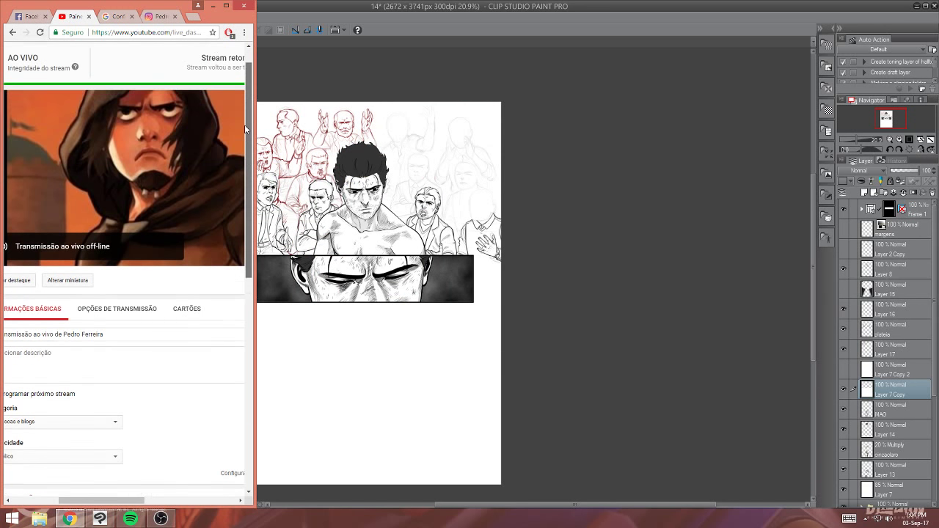
pyautogui.scroll(1, 244, 125)
pyautogui.click(226, 5)
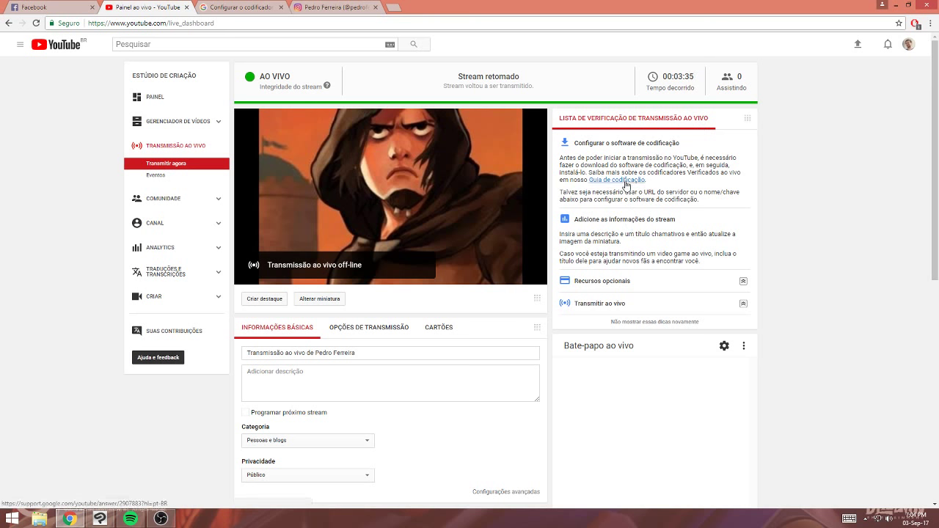
pyautogui.click(613, 284)
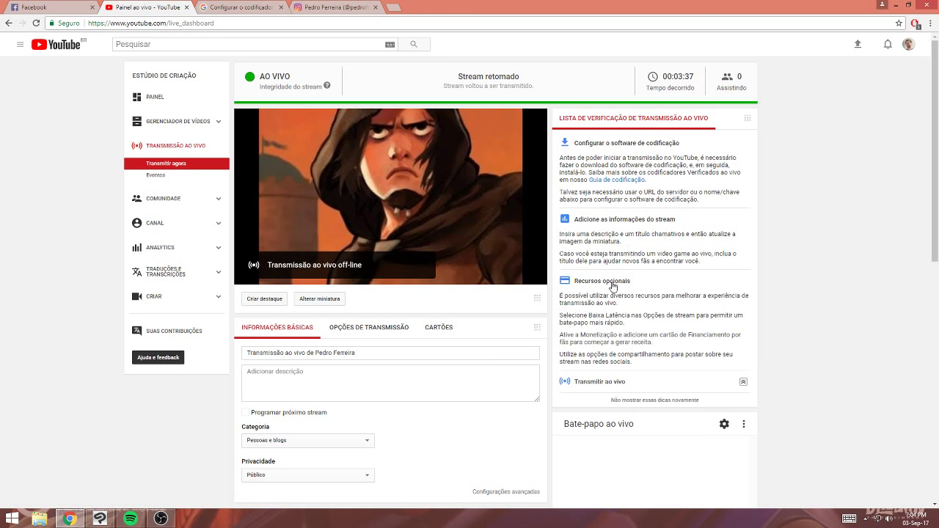
pyautogui.click(616, 381)
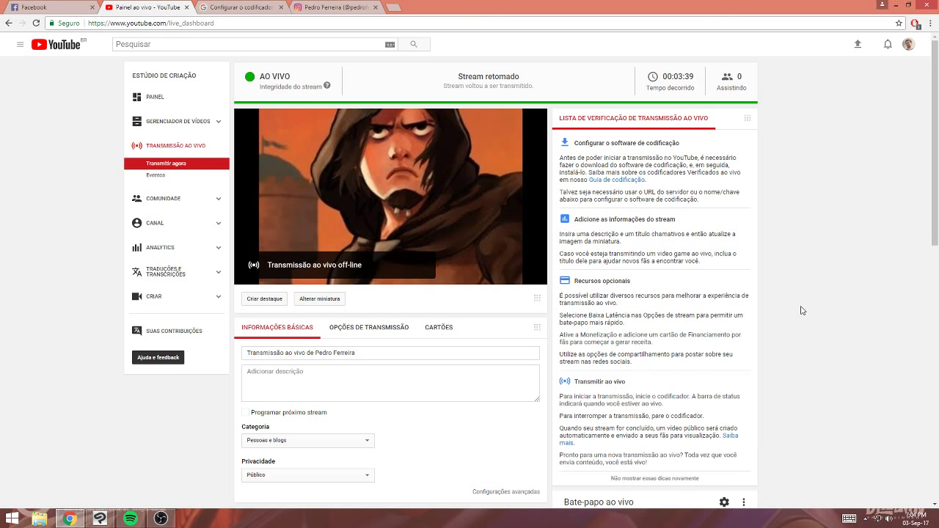
pyautogui.scroll(-1, 801, 310)
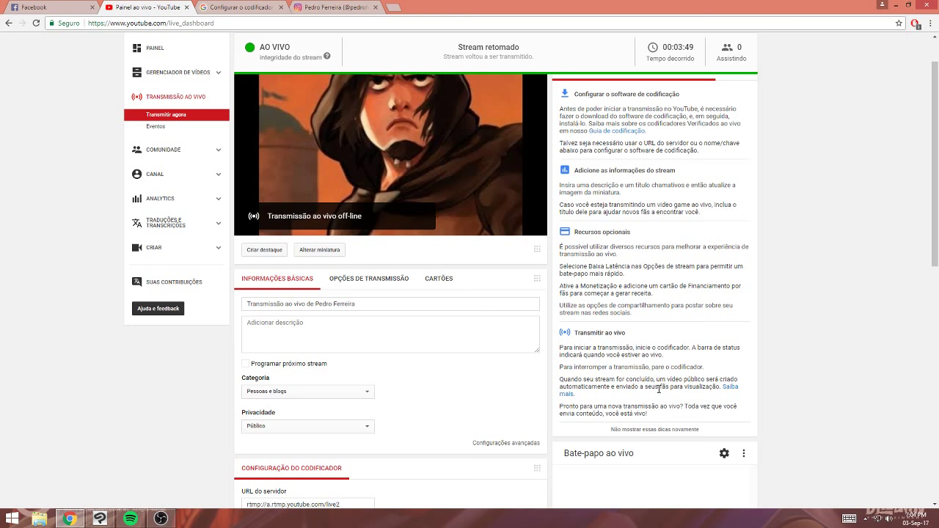
pyautogui.scroll(-1, 658, 388)
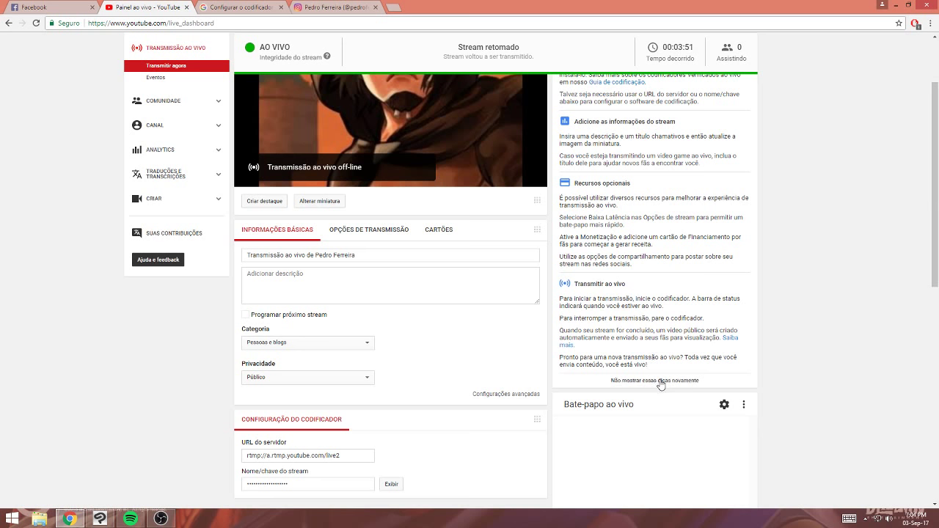
# Reveal the stream key in the encoder configuration, select it and hide it again.
pyautogui.scroll(-3, 321, 334)
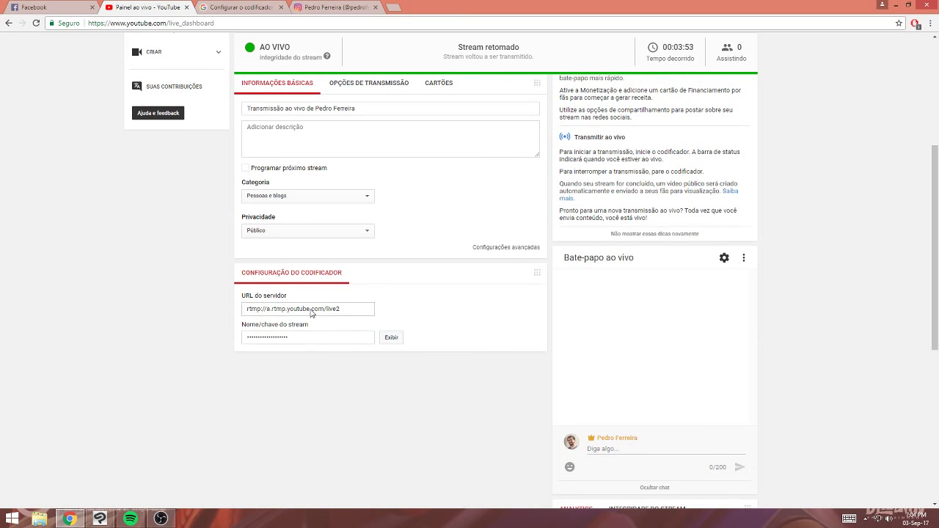
pyautogui.click(391, 337)
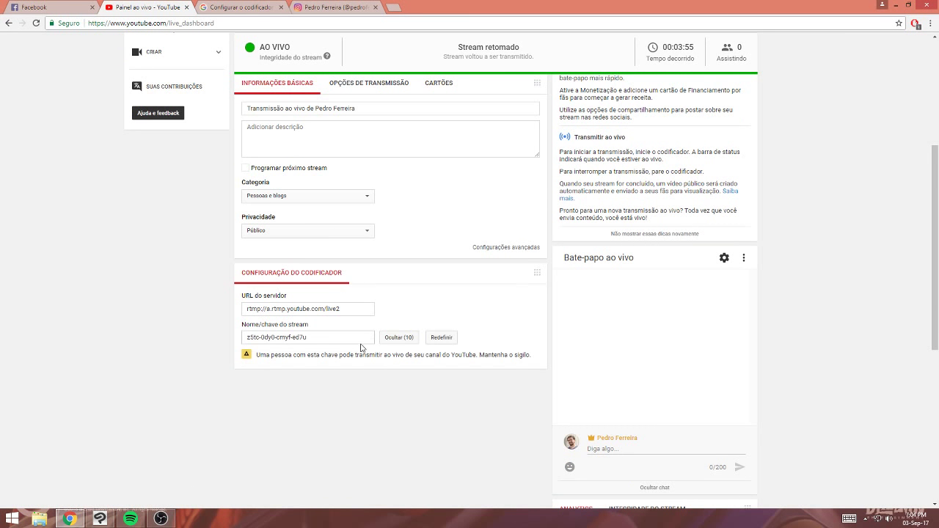
pyautogui.click(351, 341)
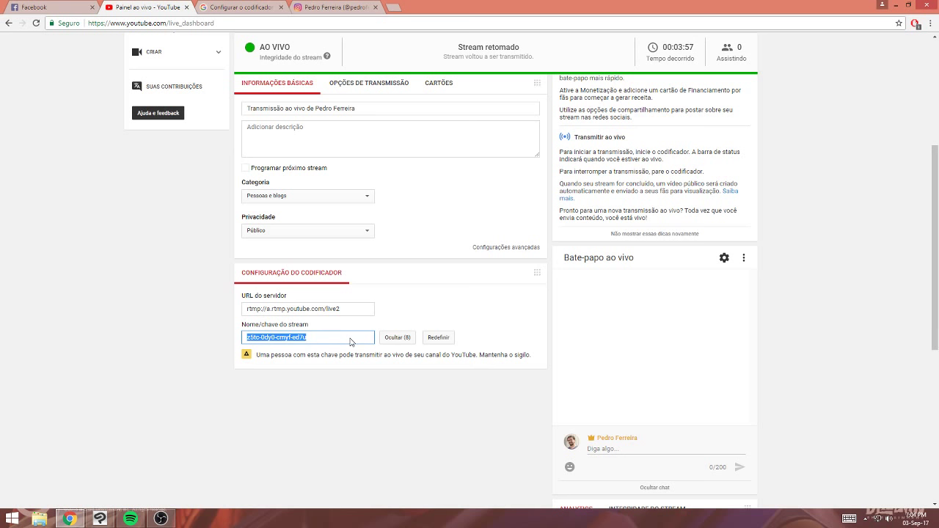
pyautogui.click(396, 339)
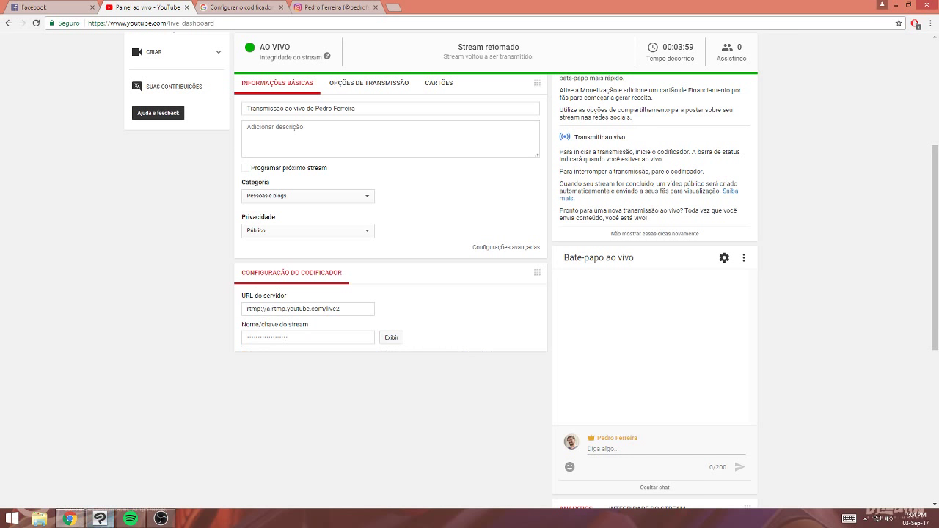
# Switch to OBS, stop the live stream and return to the YouTube live dashboard.
pyautogui.click(161, 519)
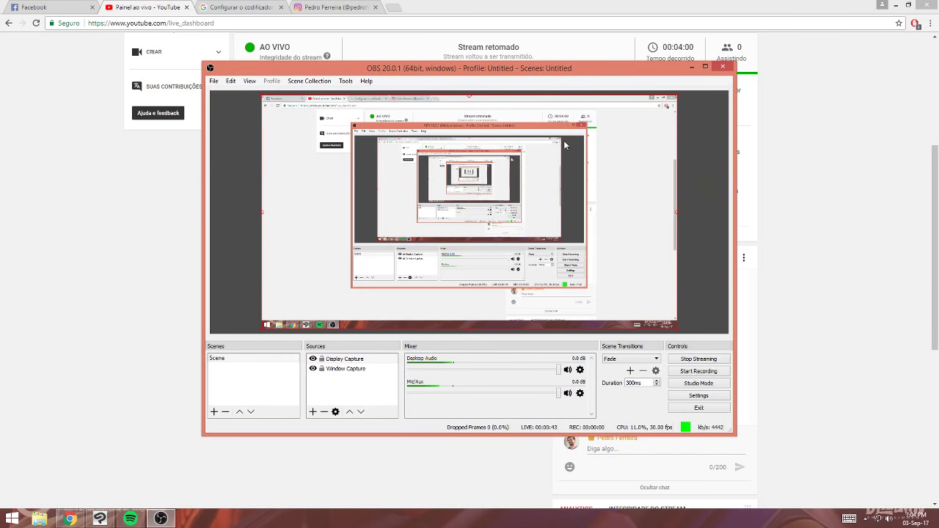
pyautogui.click(694, 359)
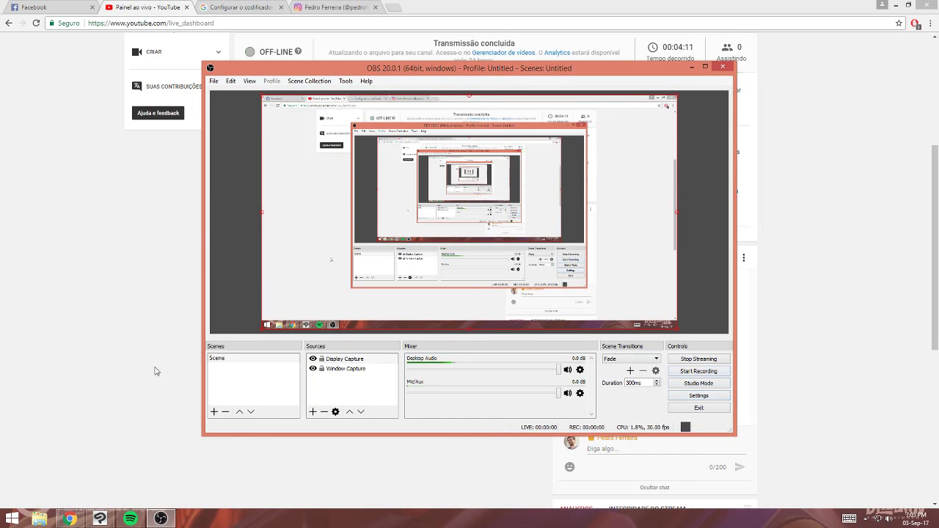
pyautogui.click(154, 371)
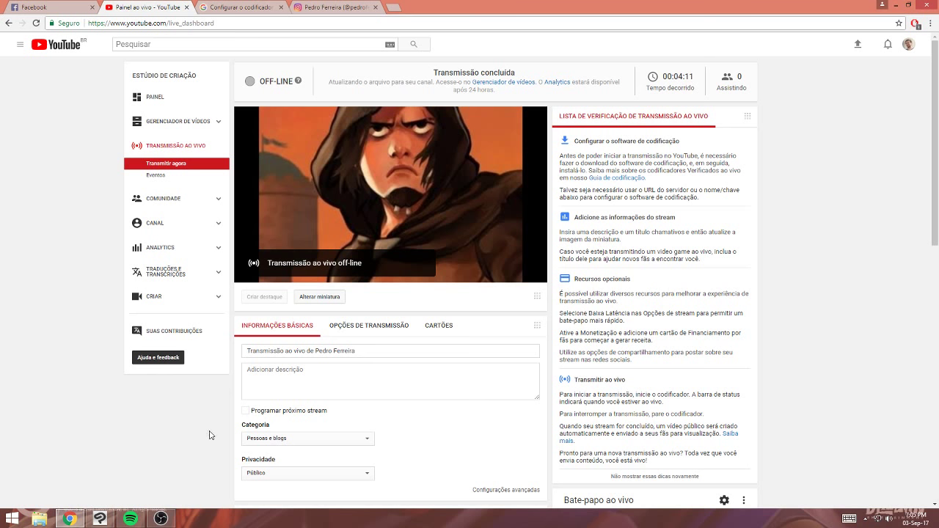
# Check the stream in OBS and review the preview, basic information and encoder configuration on the YouTube live dashboard.
pyautogui.click(161, 518)
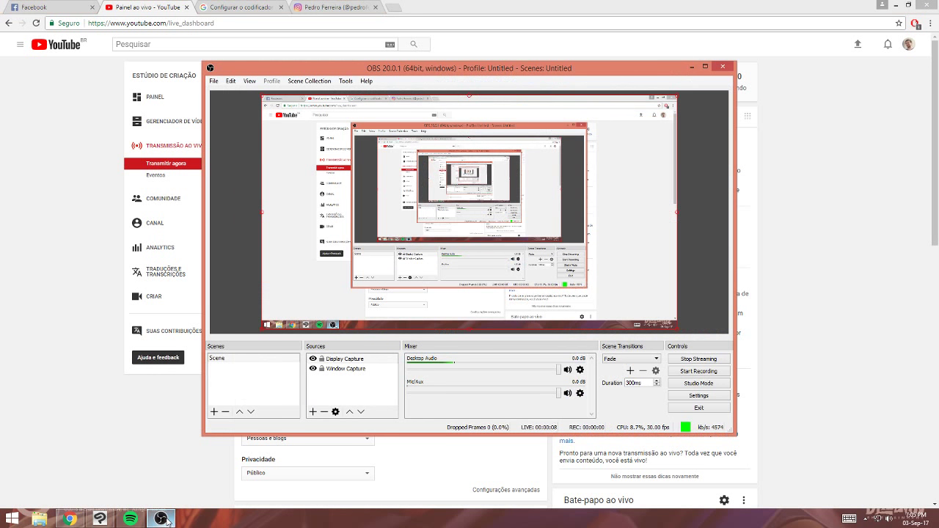
pyautogui.click(161, 518)
pyautogui.moveTo(284, 189)
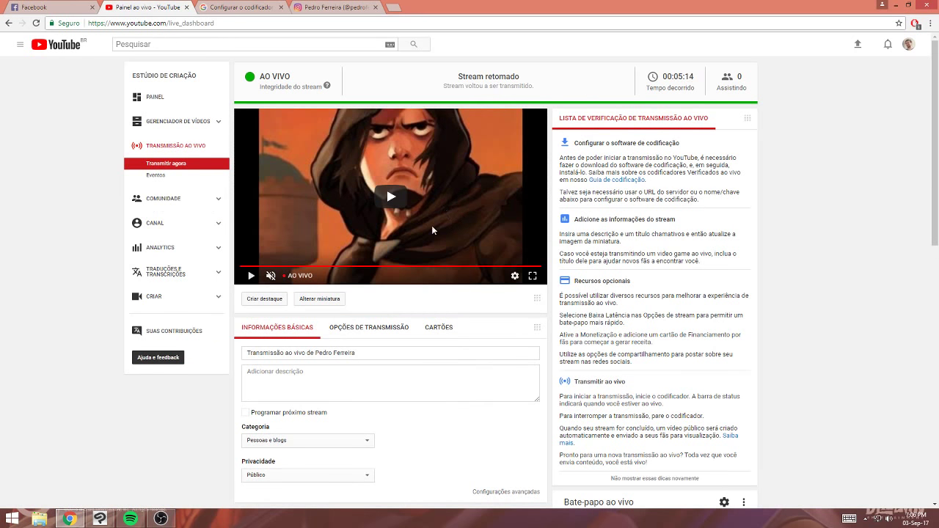
pyautogui.scroll(-2, 386, 186)
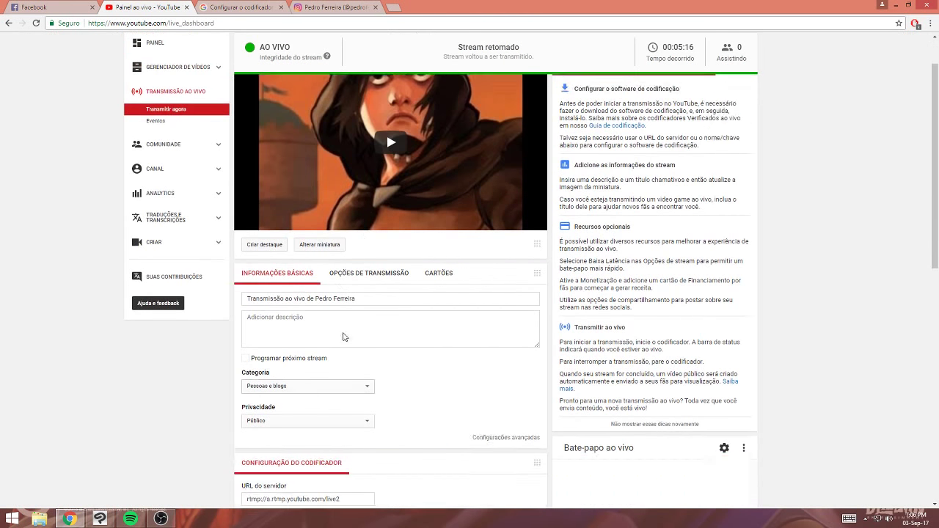
pyautogui.scroll(2, 343, 337)
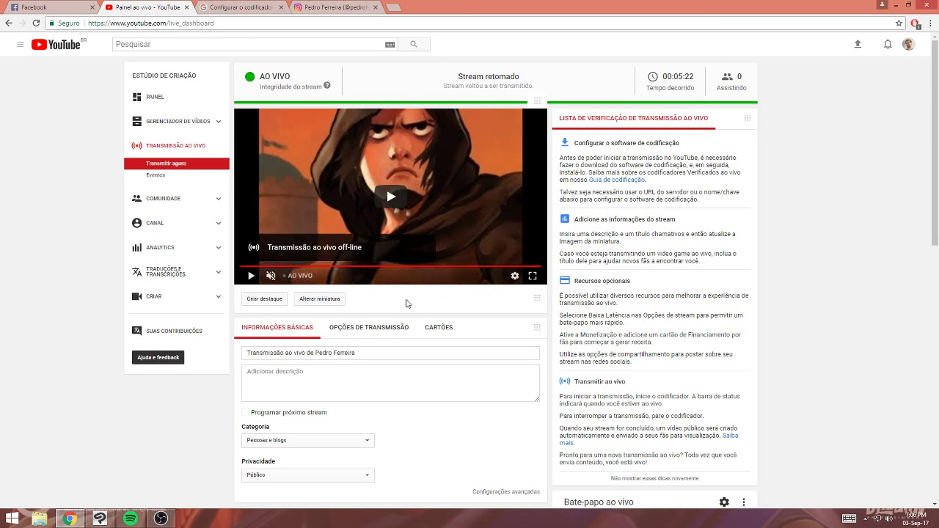
pyautogui.scroll(-3, 446, 387)
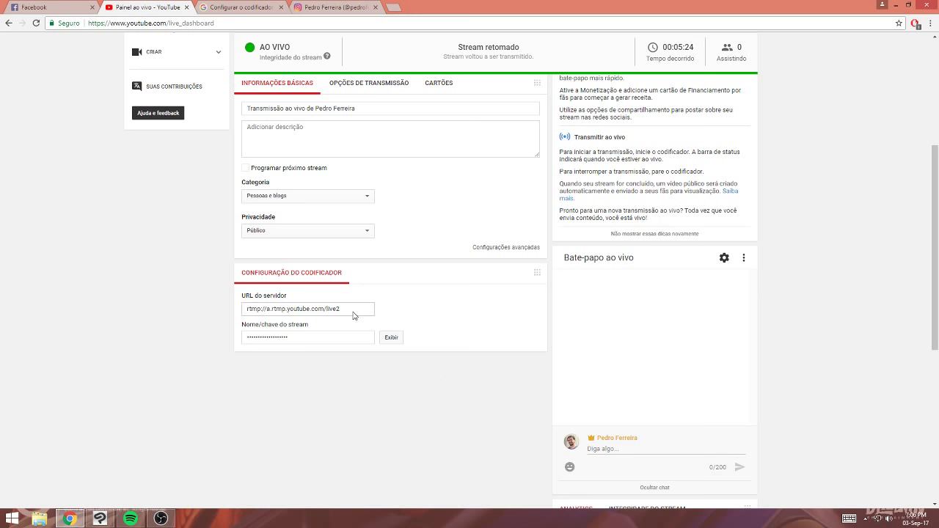
pyautogui.scroll(3, 366, 322)
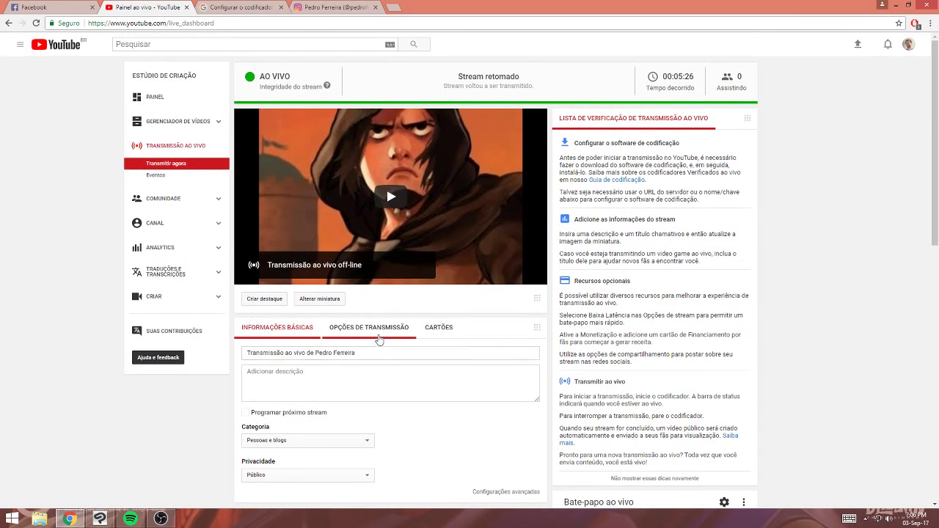
# Review the stream's Opções de transmissão settings, including DVR, latency and added delay.
pyautogui.click(380, 330)
pyautogui.scroll(-2, 453, 345)
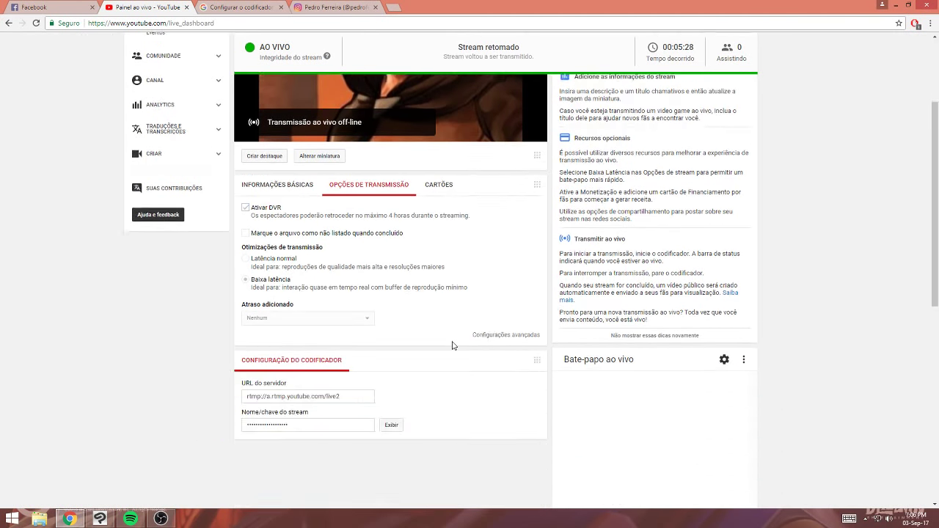
pyautogui.scroll(2, 452, 346)
# Move the stream information panel above the controls panel and show its Informações básicas again.
pyautogui.moveTo(541, 328); pyautogui.dragTo(537, 314)
pyautogui.click(283, 301)
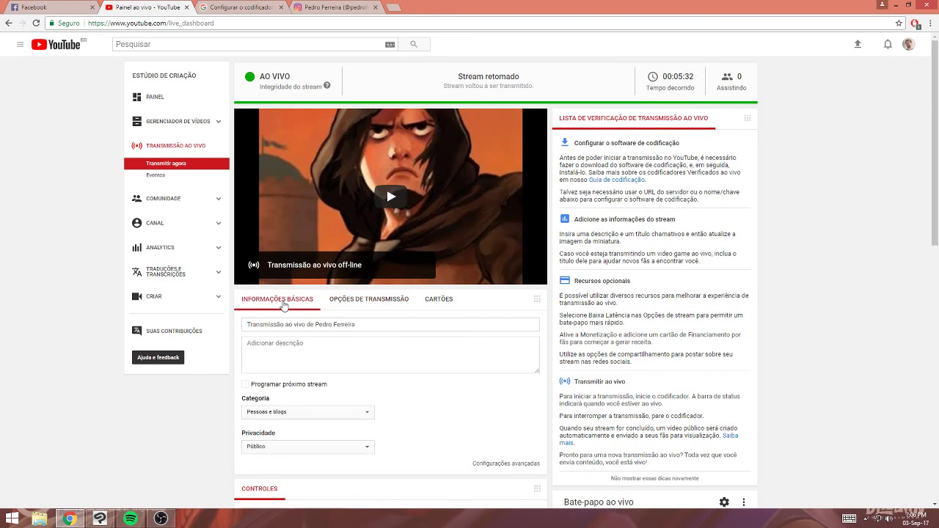
pyautogui.scroll(-1, 410, 374)
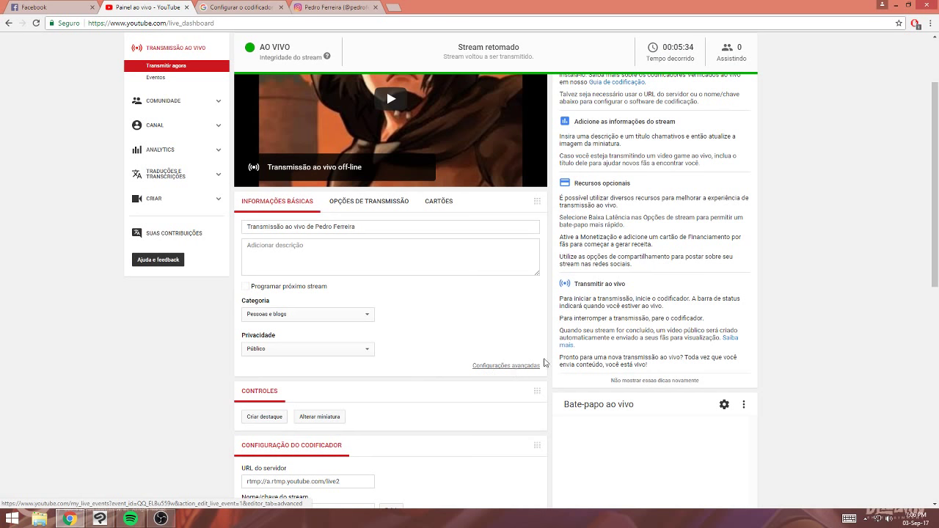
pyautogui.scroll(1, 756, 308)
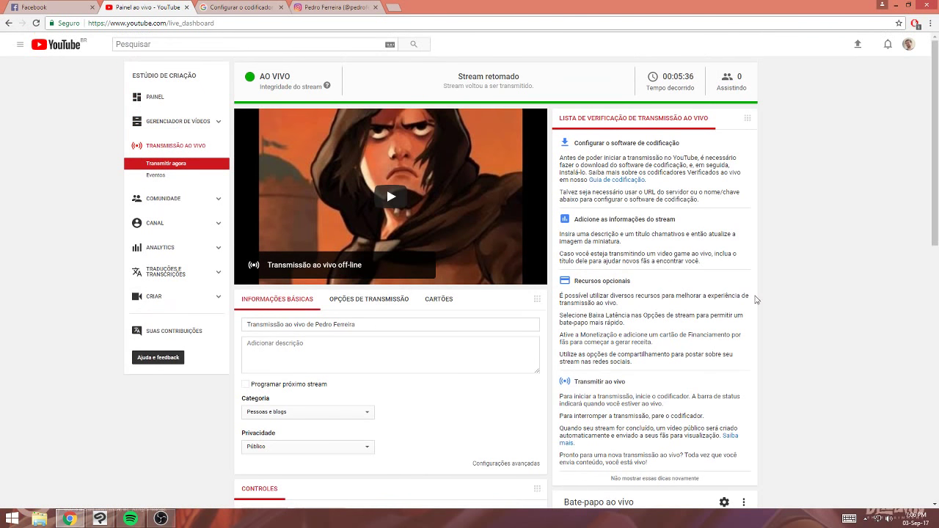
# Open the Guia de codificação in a new browser tab and read through the lists of certified and other encoders.
pyautogui.middleClick(617, 180)
pyautogui.click(355, 6)
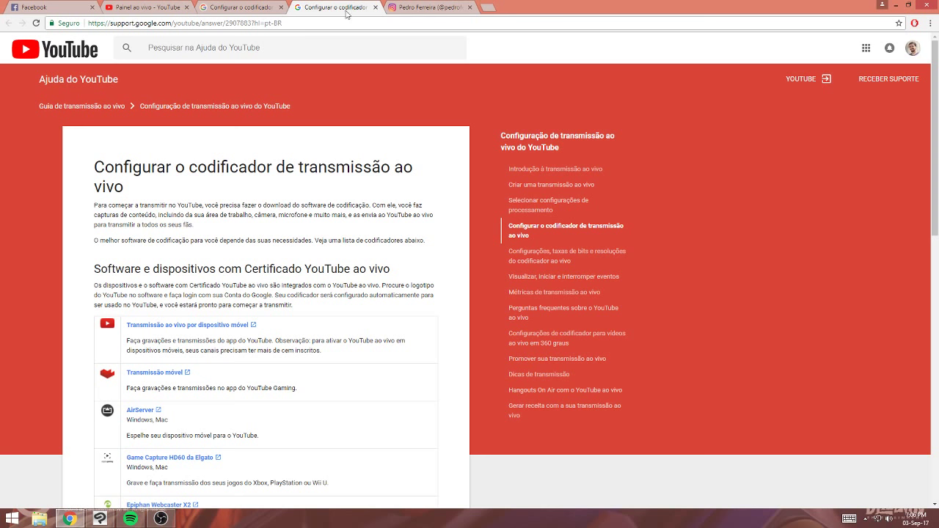
pyautogui.scroll(-3, 483, 171)
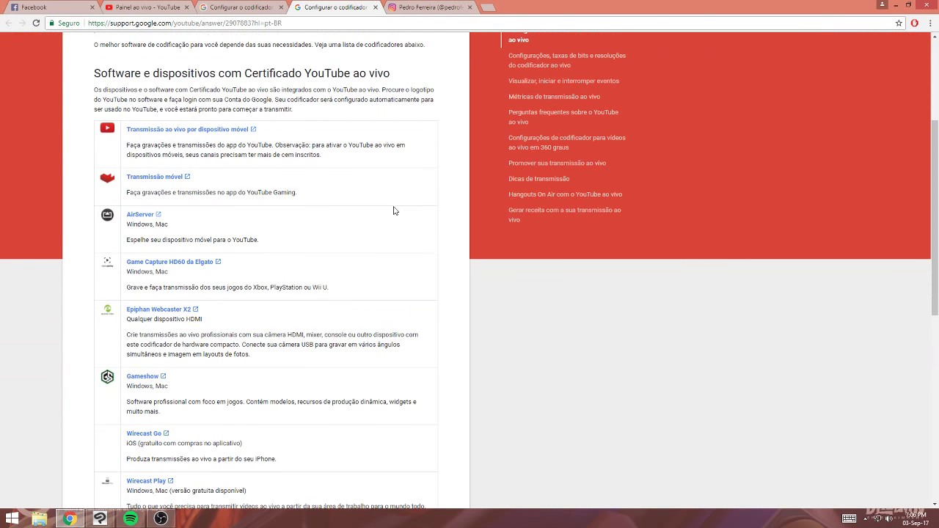
pyautogui.scroll(2, 483, 171)
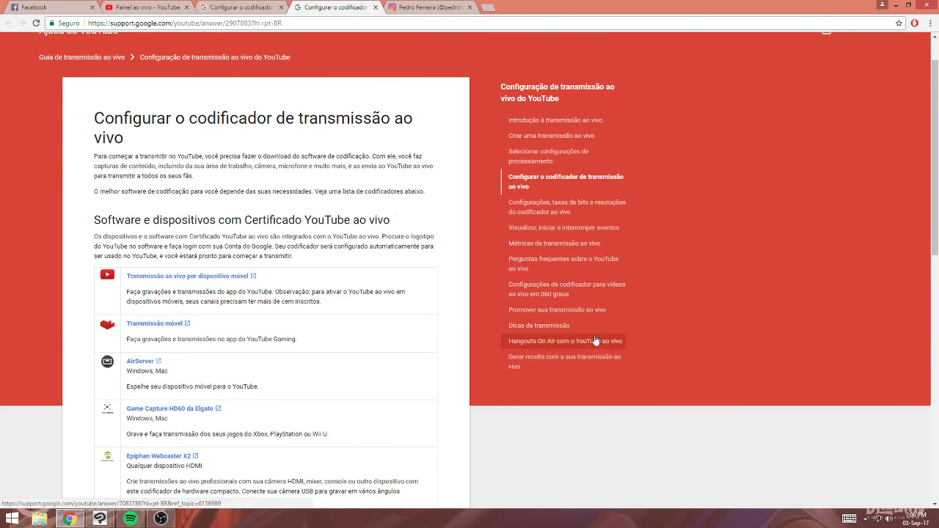
pyautogui.scroll(-2, 264, 331)
pyautogui.scroll(-4, 264, 332)
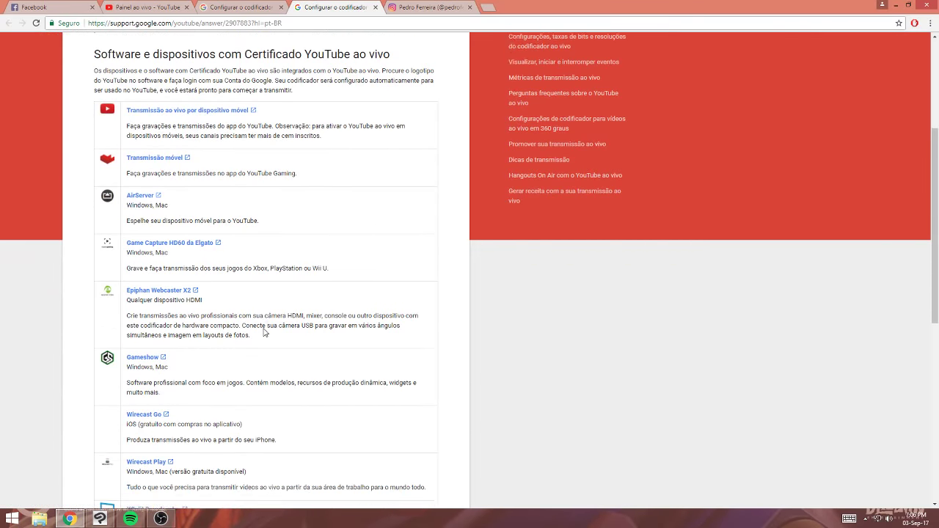
pyautogui.scroll(-2, 264, 331)
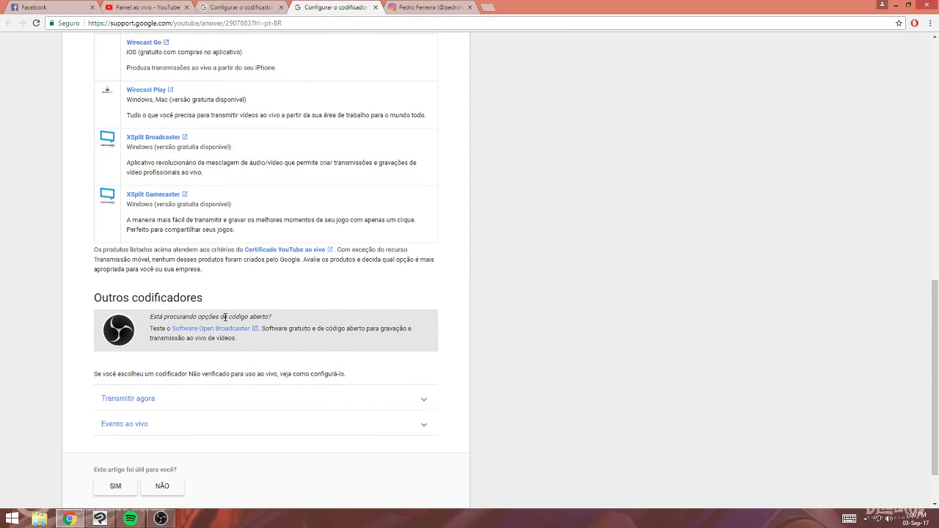
# Read the Transmitir agora and Evento ao vivo setup instructions in the encoder guide, collapsing each section again.
pyautogui.click(136, 400)
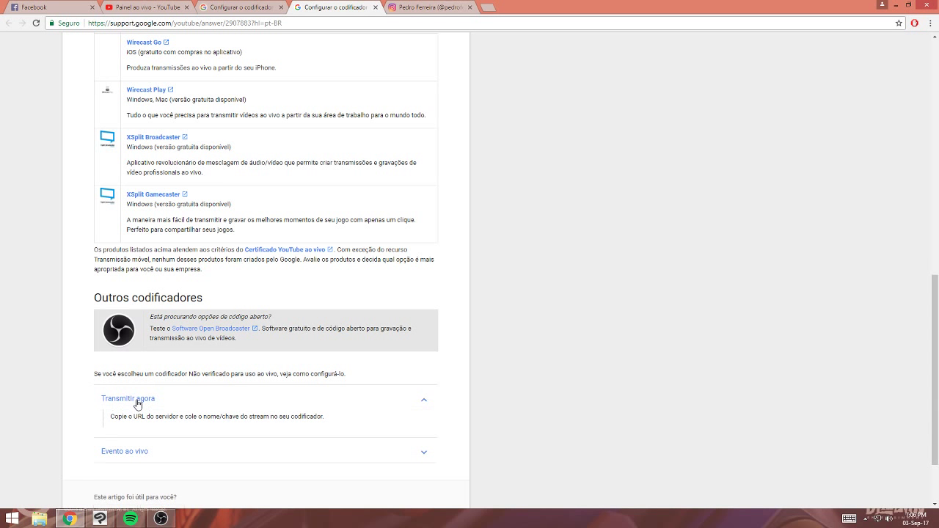
pyautogui.click(136, 400)
pyautogui.click(136, 400)
pyautogui.click(137, 400)
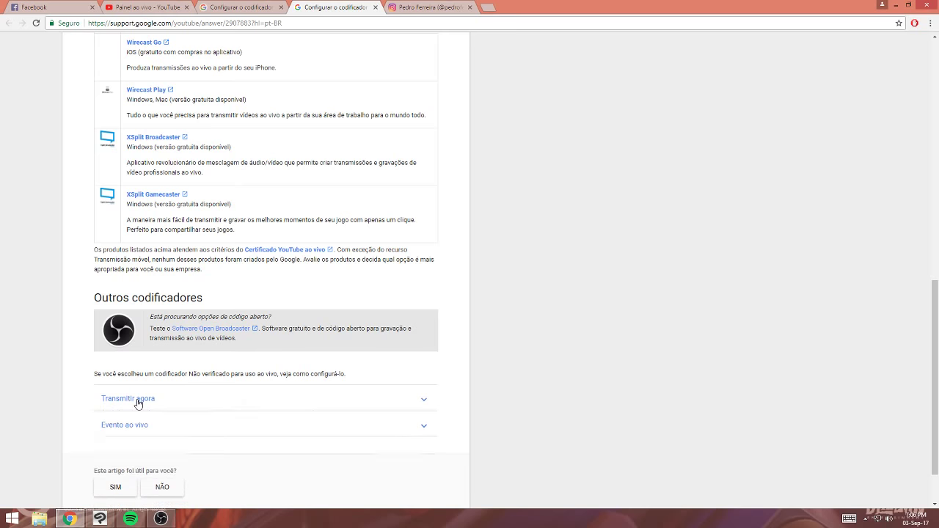
pyautogui.click(142, 424)
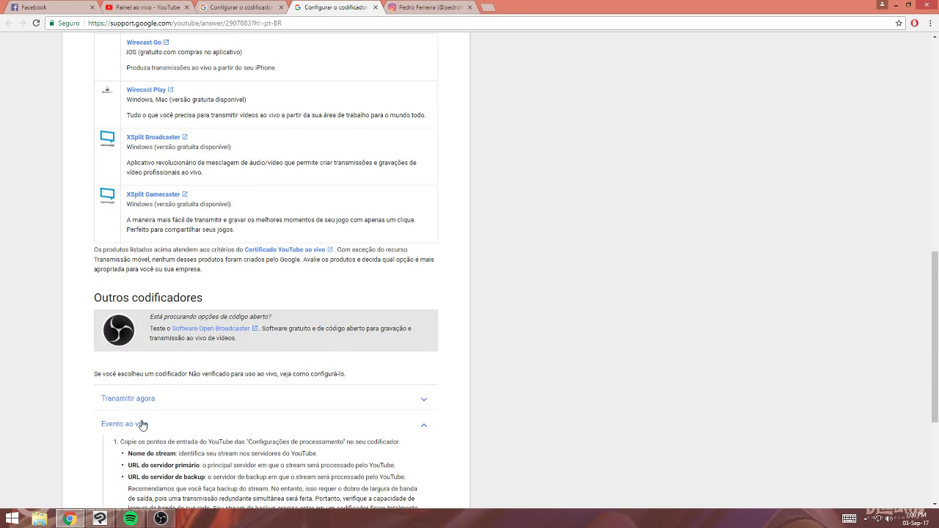
pyautogui.click(142, 424)
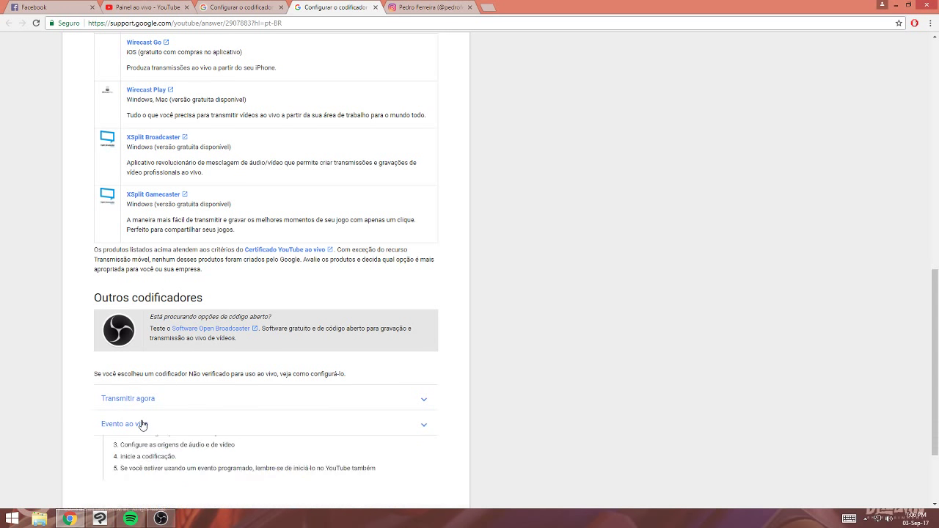
# Switch to OBS to show its sources, and to Clip Studio Paint to view the inked figures up close.
pyautogui.click(161, 518)
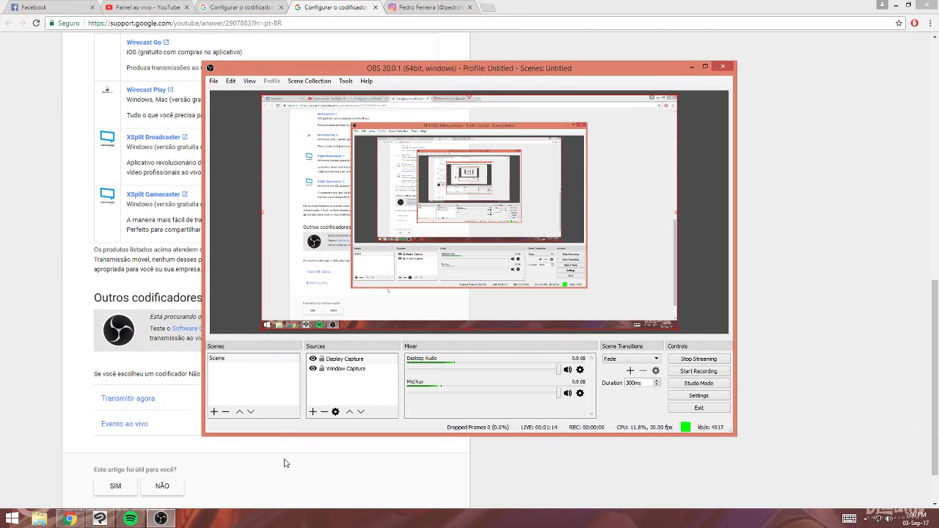
pyautogui.click(324, 414)
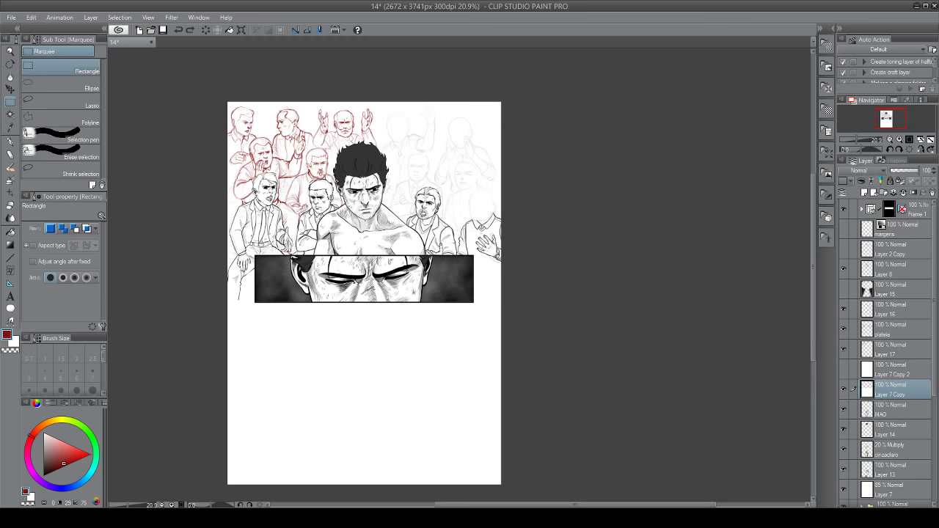
pyautogui.scroll(9, 404, 186)
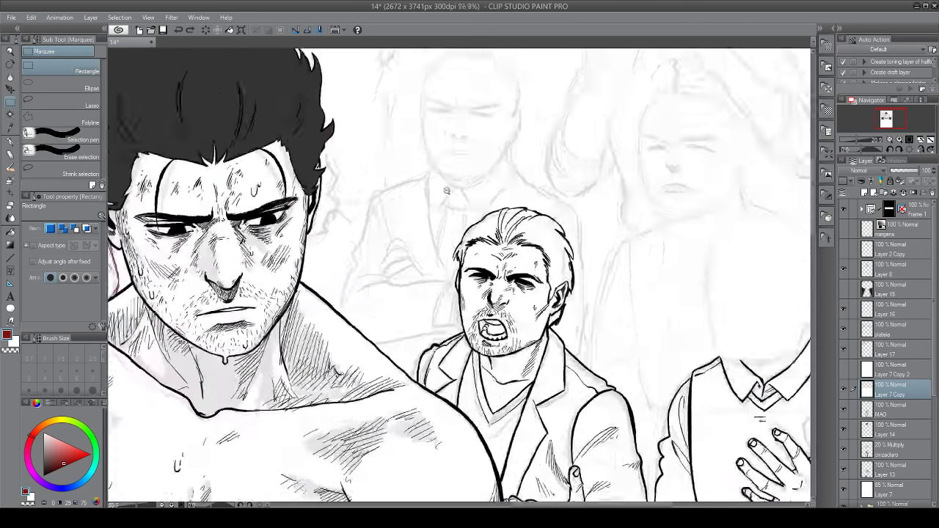
# Shrink the Clip Studio Paint window to part of the screen and collapse the sub tool and brush palettes.
pyautogui.scroll(-1, 404, 186)
pyautogui.moveTo(394, 184); pyautogui.dragTo(669, 199)
pyautogui.scroll(-2, 402, 179)
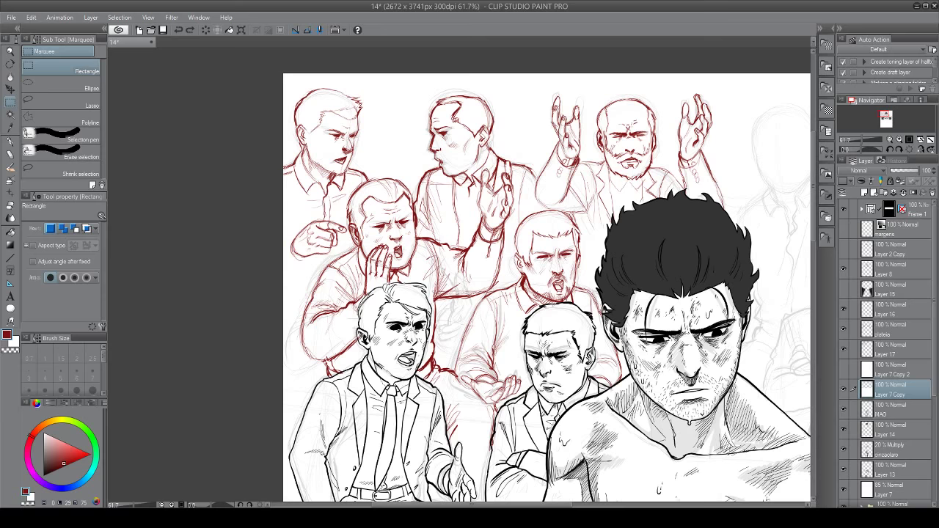
pyautogui.click(918, 6)
pyautogui.moveTo(1, 188); pyautogui.dragTo(3, 188)
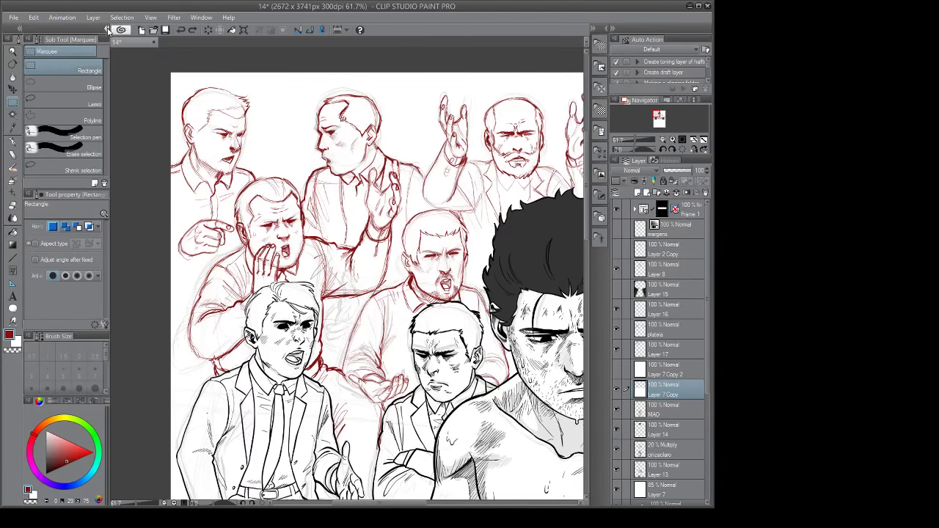
pyautogui.click(109, 30)
pyautogui.moveTo(312, 283); pyautogui.dragTo(276, 274)
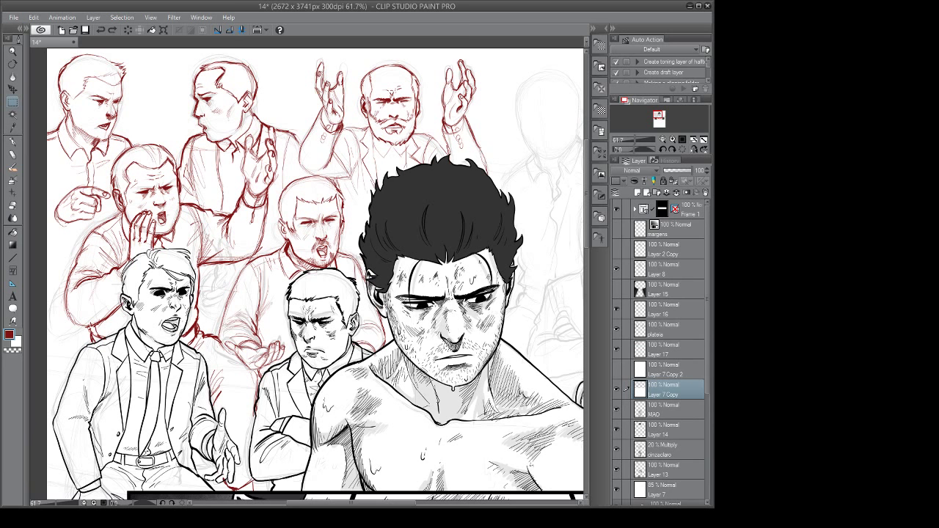
# Try a few short pen strokes for the sleeve beside the pointing hand.
pyautogui.moveTo(275, 290); pyautogui.dragTo(231, 257)
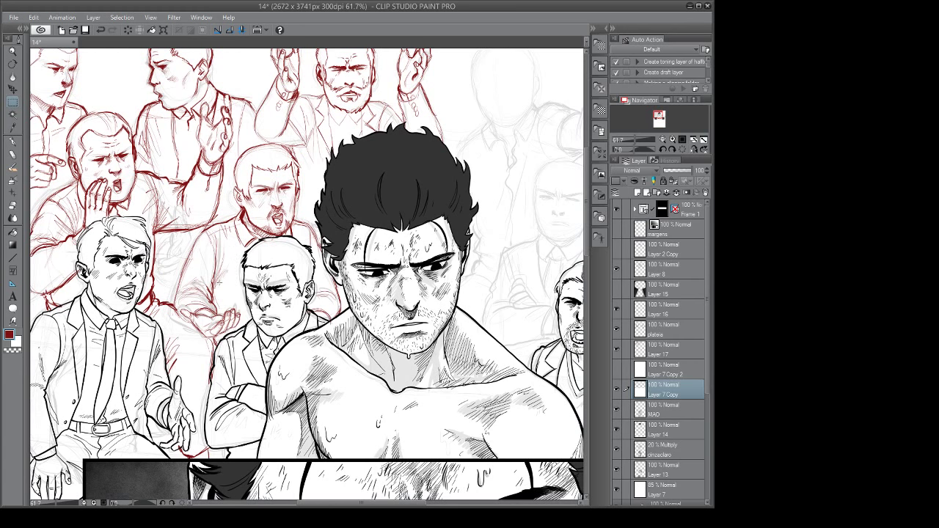
pyautogui.press('p')
pyautogui.moveTo(210, 267); pyautogui.dragTo(311, 317)
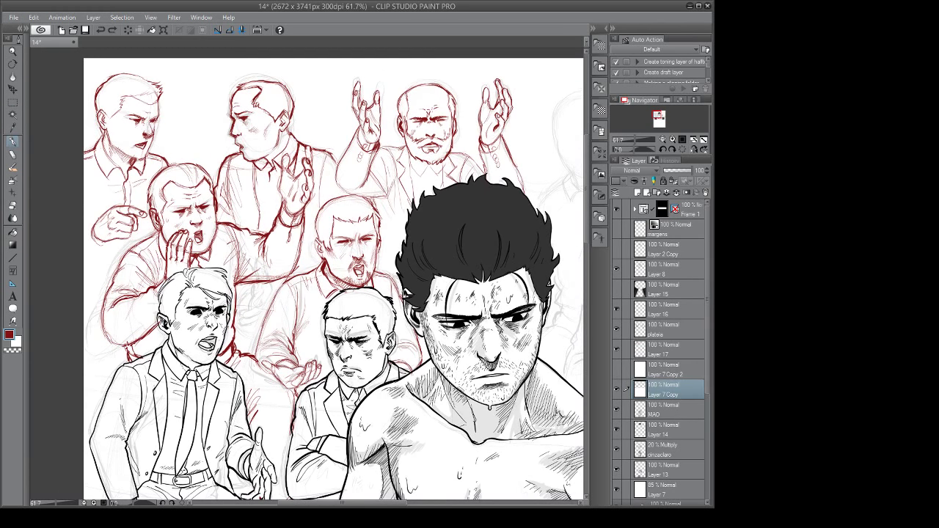
pyautogui.moveTo(96, 223); pyautogui.dragTo(90, 240)
pyautogui.moveTo(91, 226); pyautogui.dragTo(99, 246)
pyautogui.scroll(5, 105, 245)
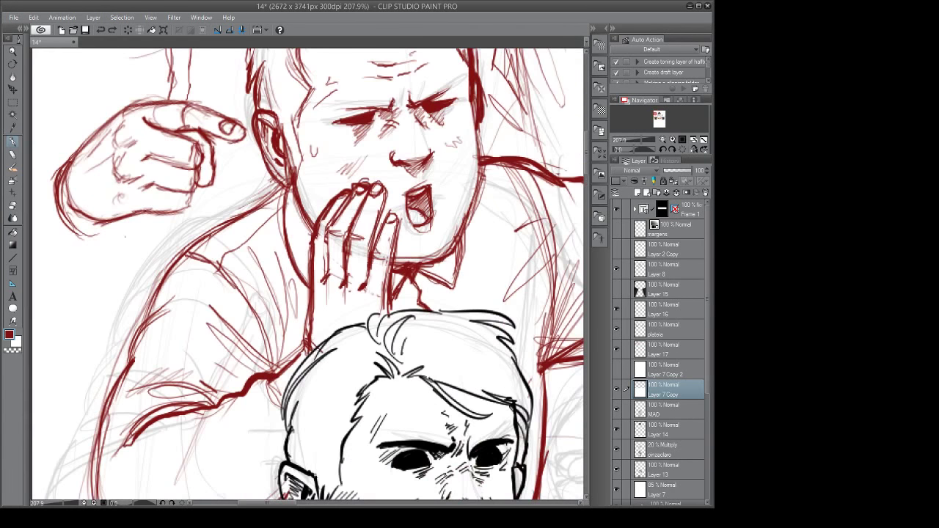
pyautogui.scroll(-6, 129, 246)
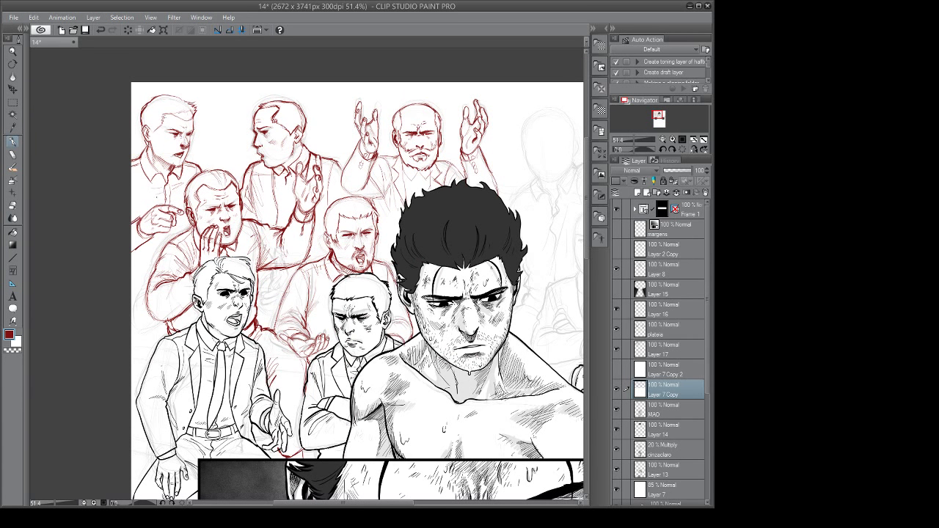
pyautogui.moveTo(316, 279); pyautogui.dragTo(317, 284)
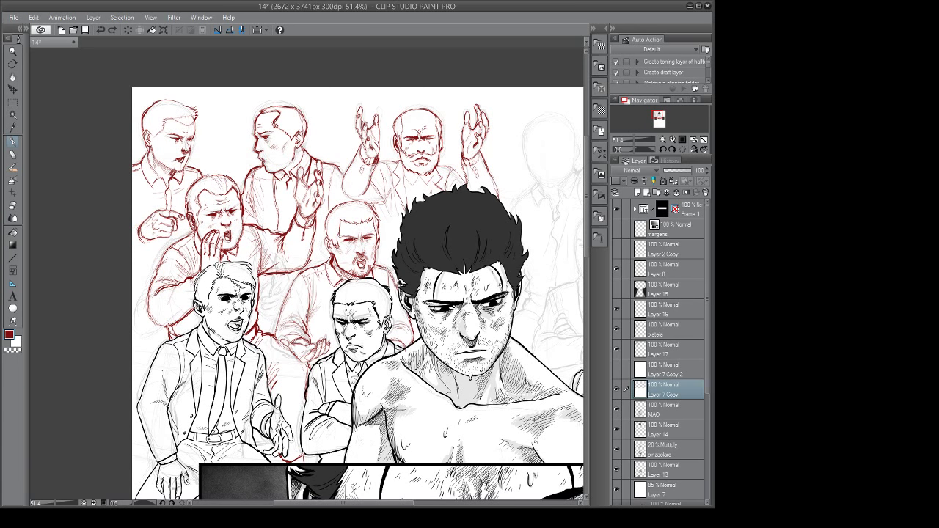
# Identify the red sketch layer by toggling its visibility, make Layer 17 active and sample the dark red line colour.
pyautogui.press('e')
pyautogui.press('p')
pyautogui.press('x')
pyautogui.click(519, 216)
pyautogui.click(616, 351)
pyautogui.click(616, 351)
pyautogui.click(667, 352)
pyautogui.scroll(1, 359, 293)
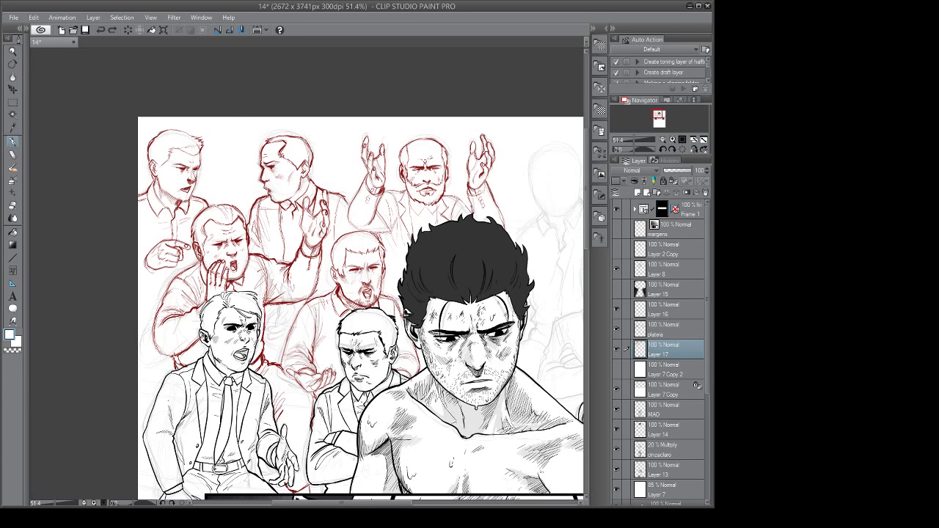
pyautogui.keyDown('alt'); pyautogui.click(188, 163); pyautogui.keyUp('alt')
pyautogui.moveTo(242, 168); pyautogui.dragTo(245, 166)
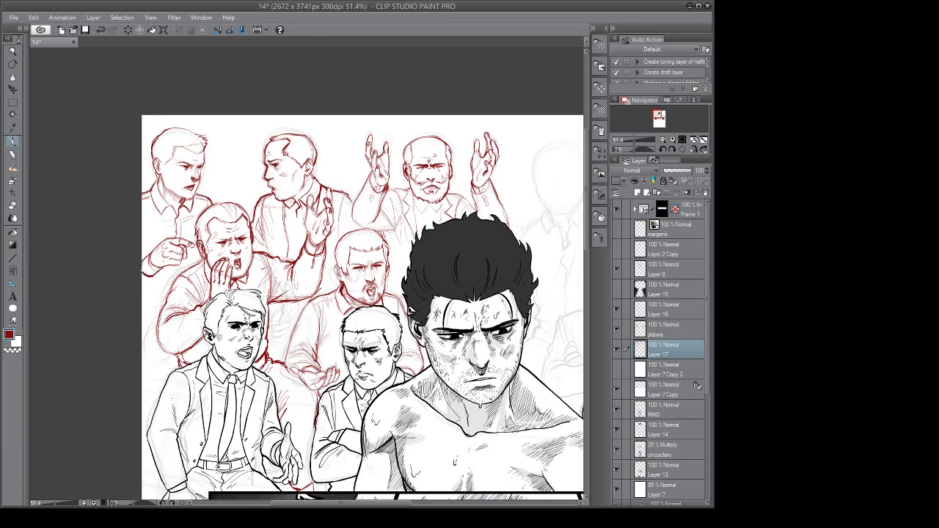
# Sketch the pointing man's sleeve and the lines beneath his arm in dark red.
pyautogui.moveTo(155, 276)
pyautogui.mouseDown()
pyautogui.moveTo(149, 281)
pyautogui.moveTo(143, 227)
pyautogui.moveTo(148, 243)
pyautogui.mouseUp()
pyautogui.moveTo(144, 208)
pyautogui.mouseDown()
pyautogui.moveTo(144, 255)
pyautogui.moveTo(169, 293)
pyautogui.moveTo(142, 299)
pyautogui.mouseUp()
pyautogui.moveTo(169, 297); pyautogui.dragTo(141, 307)
pyautogui.moveTo(160, 304); pyautogui.dragTo(141, 308)
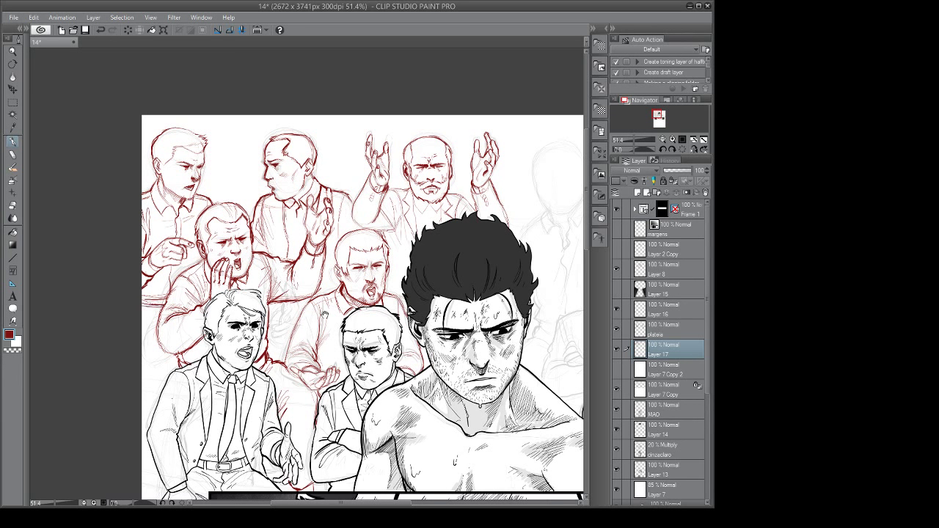
pyautogui.moveTo(305, 305); pyautogui.dragTo(295, 285)
pyautogui.moveTo(149, 294); pyautogui.dragTo(133, 302)
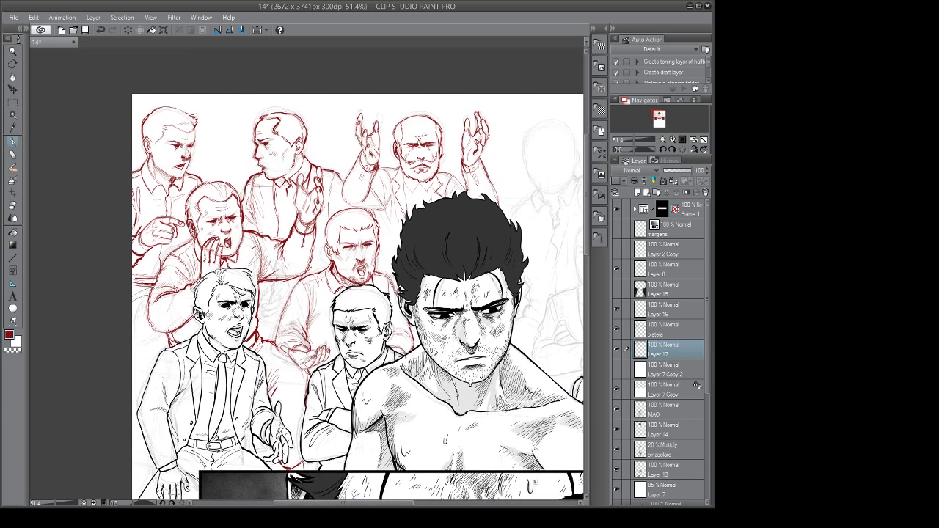
# Sketch the lower contours below the elbow of the man covering his mouth, out to the page's edge.
pyautogui.moveTo(157, 332); pyautogui.dragTo(163, 355)
pyautogui.moveTo(163, 328); pyautogui.dragTo(165, 353)
pyautogui.moveTo(152, 330)
pyautogui.mouseDown()
pyautogui.moveTo(162, 353)
pyautogui.moveTo(133, 341)
pyautogui.mouseUp()
pyautogui.moveTo(152, 338); pyautogui.dragTo(133, 343)
pyautogui.moveTo(133, 376); pyautogui.dragTo(137, 404)
pyautogui.moveTo(414, 302); pyautogui.dragTo(323, 317)
pyautogui.moveTo(296, 261); pyautogui.dragTo(295, 284)
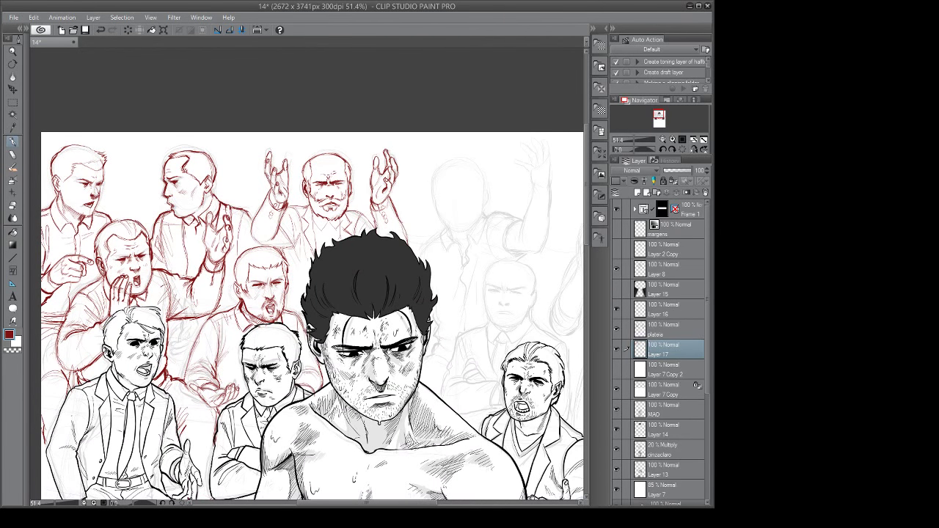
# Sketch the jacket lapels and folds of the man shown in profile.
pyautogui.moveTo(230, 206); pyautogui.dragTo(247, 210)
pyautogui.moveTo(226, 207); pyautogui.dragTo(242, 211)
pyautogui.moveTo(174, 218); pyautogui.dragTo(184, 270)
pyautogui.moveTo(188, 221); pyautogui.dragTo(182, 267)
pyautogui.moveTo(220, 213)
pyautogui.mouseDown()
pyautogui.moveTo(215, 228)
pyautogui.moveTo(238, 257)
pyautogui.mouseUp()
pyautogui.moveTo(240, 241)
pyautogui.mouseDown()
pyautogui.moveTo(211, 291)
pyautogui.moveTo(198, 275)
pyautogui.moveTo(213, 272)
pyautogui.mouseUp()
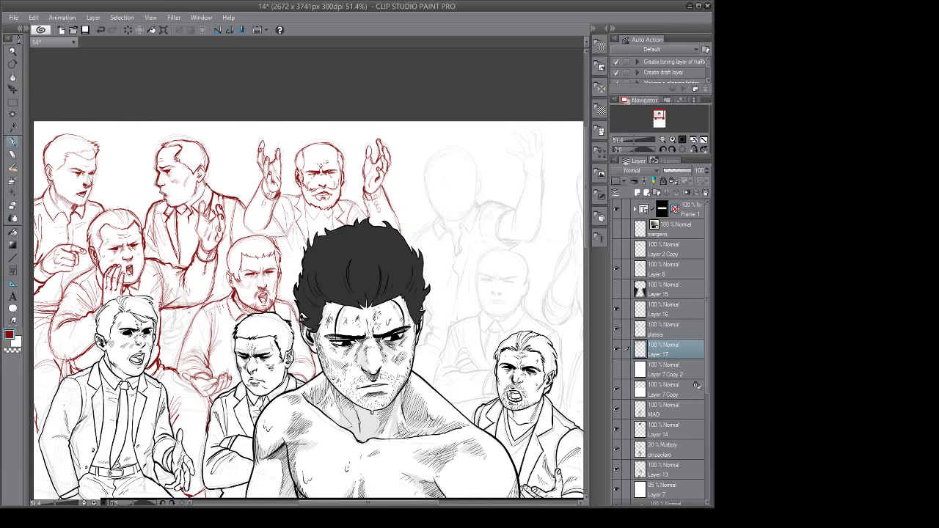
# Sketch the tie and shirt-front lines of the man in profile, touching them up with the eraser and pen.
pyautogui.moveTo(233, 302); pyautogui.dragTo(234, 304)
pyautogui.moveTo(190, 222); pyautogui.dragTo(189, 262)
pyautogui.moveTo(190, 217); pyautogui.dragTo(189, 253)
pyautogui.press('e')
pyautogui.press('p')
pyautogui.press('e')
pyautogui.press('p')
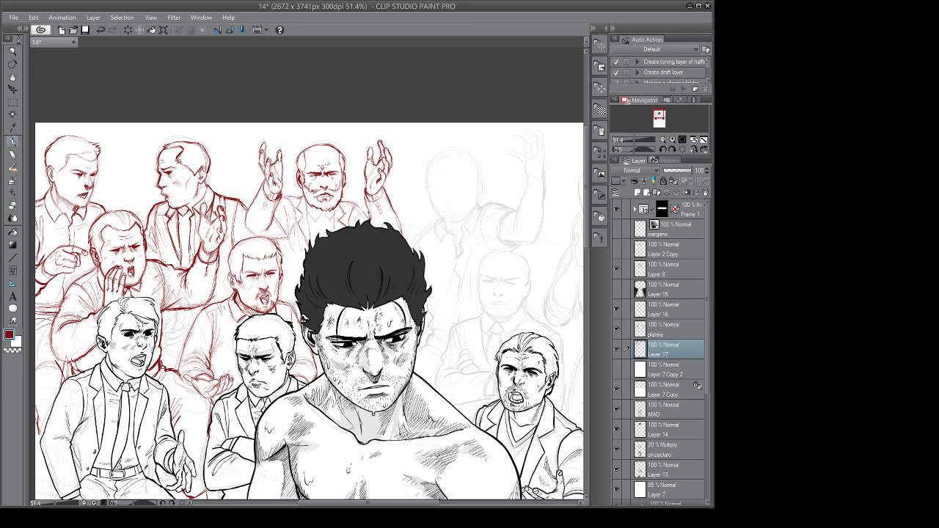
pyautogui.moveTo(182, 216); pyautogui.dragTo(182, 237)
pyautogui.moveTo(369, 290); pyautogui.dragTo(322, 267)
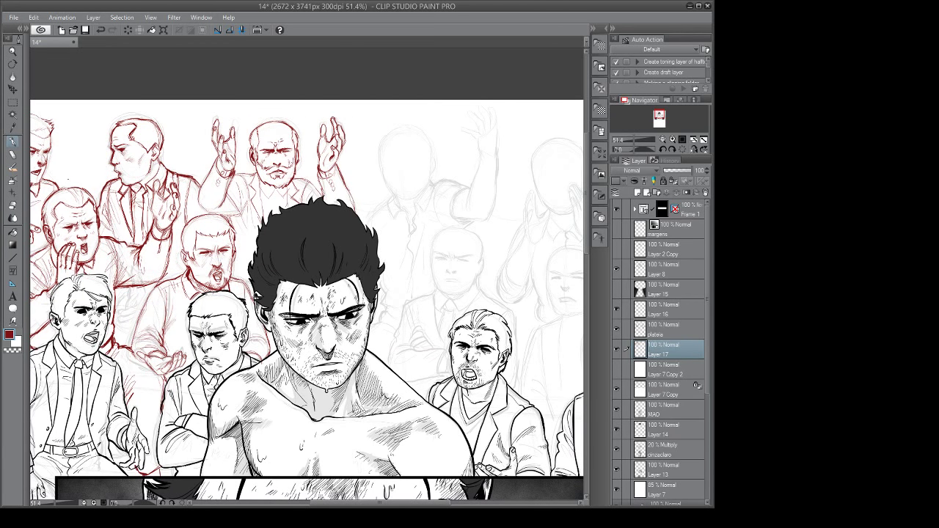
# Sketch the shoulder line of the faceless raised-arm figure and the near shoulder and sleeve of the crossed-arms man.
pyautogui.moveTo(281, 227); pyautogui.dragTo(221, 225)
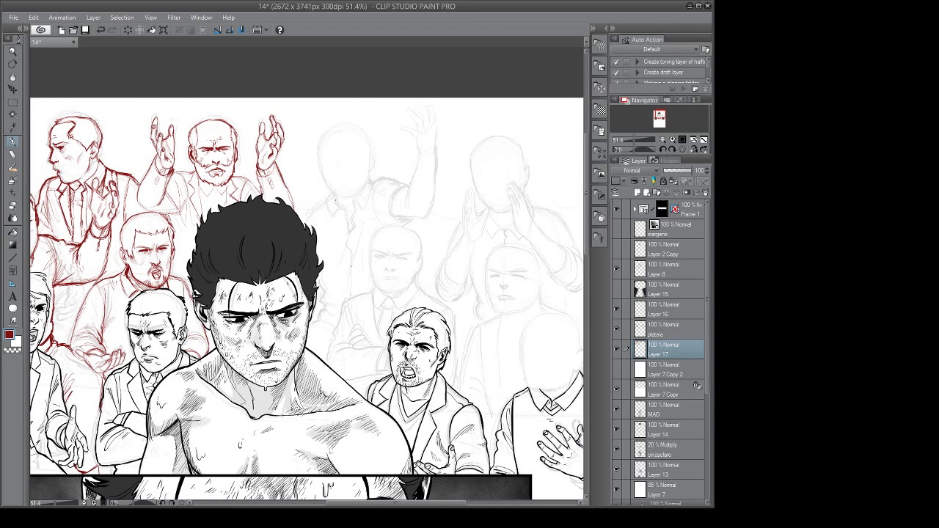
pyautogui.moveTo(322, 193)
pyautogui.mouseDown()
pyautogui.moveTo(379, 176)
pyautogui.moveTo(303, 226)
pyautogui.mouseUp()
pyautogui.moveTo(373, 290)
pyautogui.mouseDown()
pyautogui.moveTo(342, 302)
pyautogui.moveTo(328, 364)
pyautogui.mouseUp()
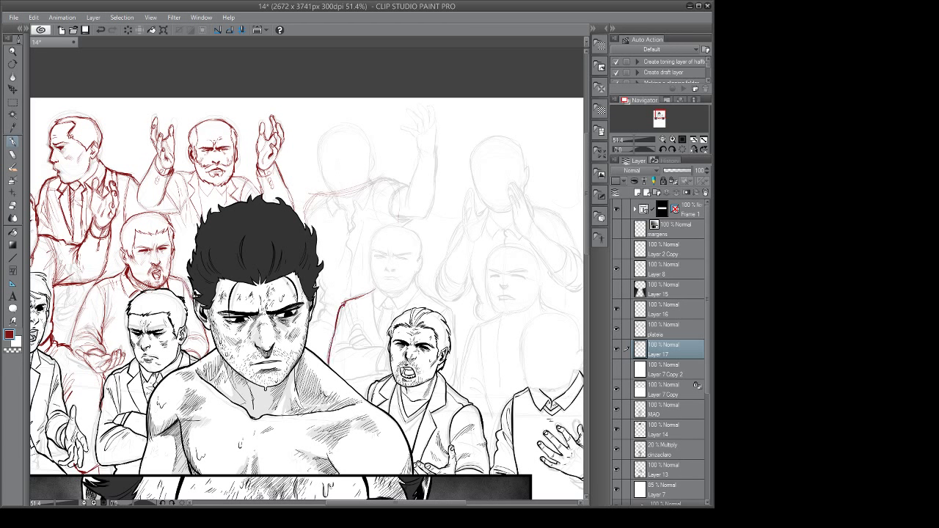
pyautogui.moveTo(342, 306); pyautogui.dragTo(348, 320)
pyautogui.moveTo(367, 312); pyautogui.dragTo(344, 315)
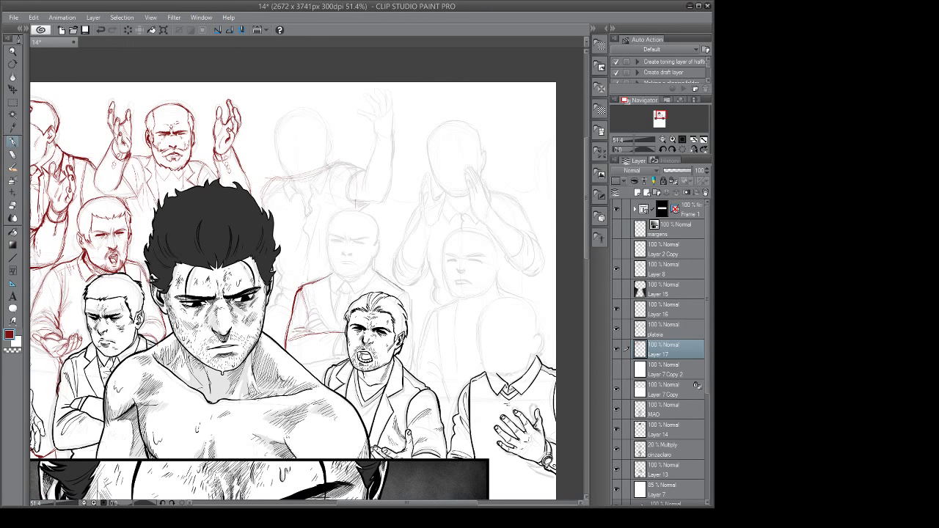
# Sketch the outer sleeve contour of the crossed-arms man's other arm and save the file.
pyautogui.moveTo(409, 295); pyautogui.dragTo(409, 371)
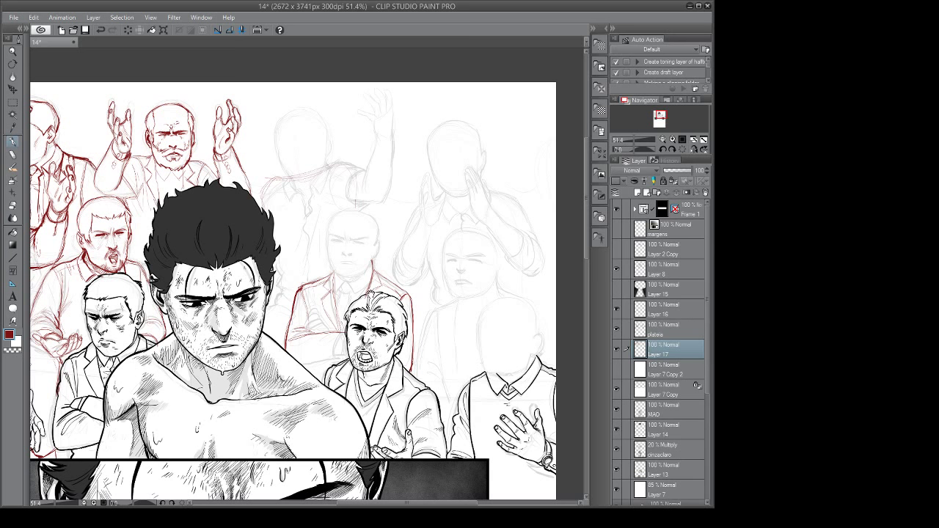
pyautogui.moveTo(354, 315); pyautogui.dragTo(352, 312)
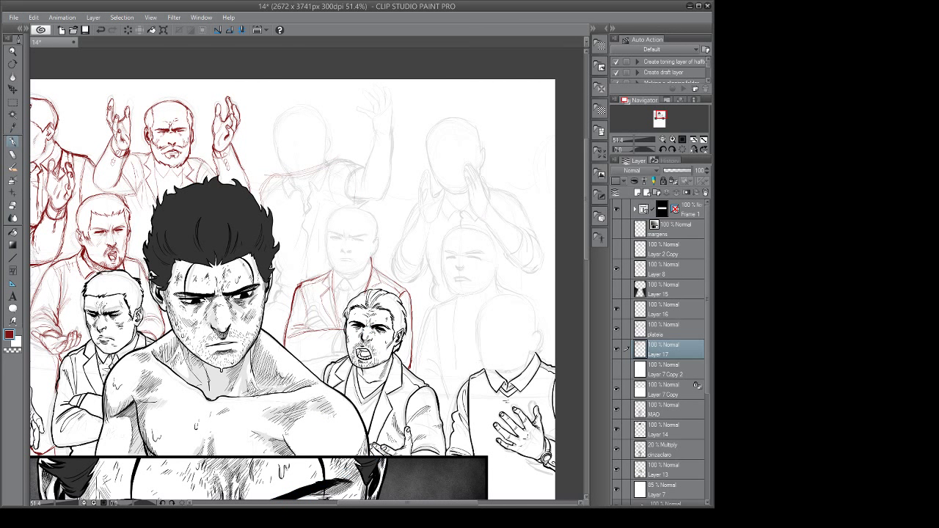
pyautogui.hotkey('ctrl', 's')
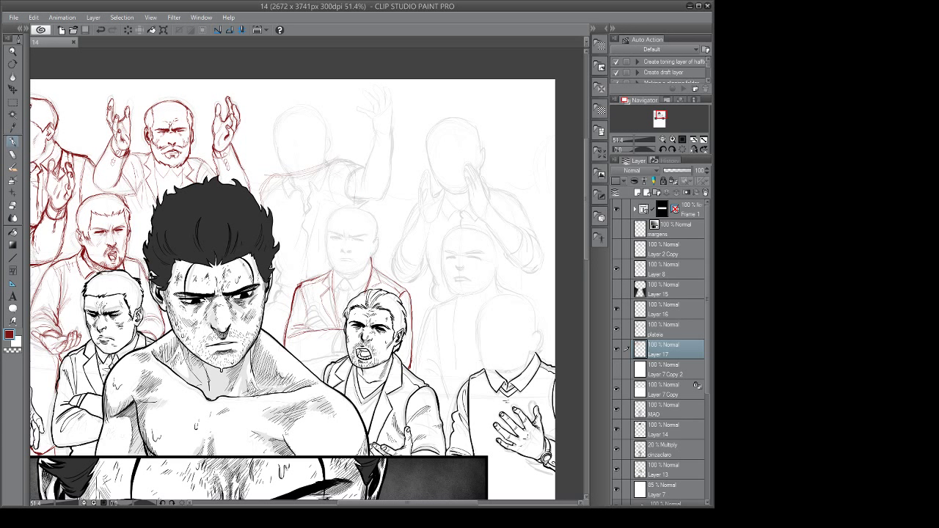
# Sketch the collar and lapel edge beside the crossed-arms man's neck, on the side of his outer sleeve.
pyautogui.moveTo(417, 301); pyautogui.dragTo(377, 308)
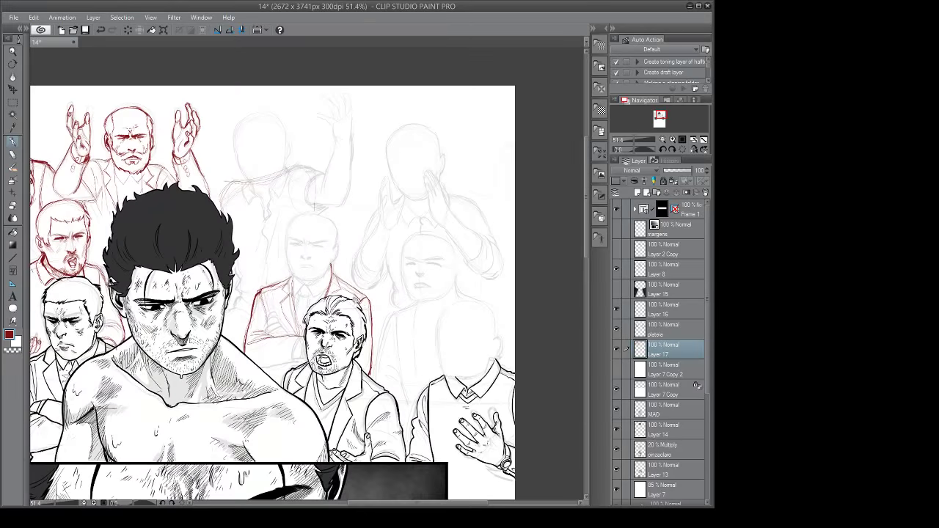
pyautogui.scroll(2, 354, 295)
pyautogui.moveTo(259, 284); pyautogui.dragTo(282, 270)
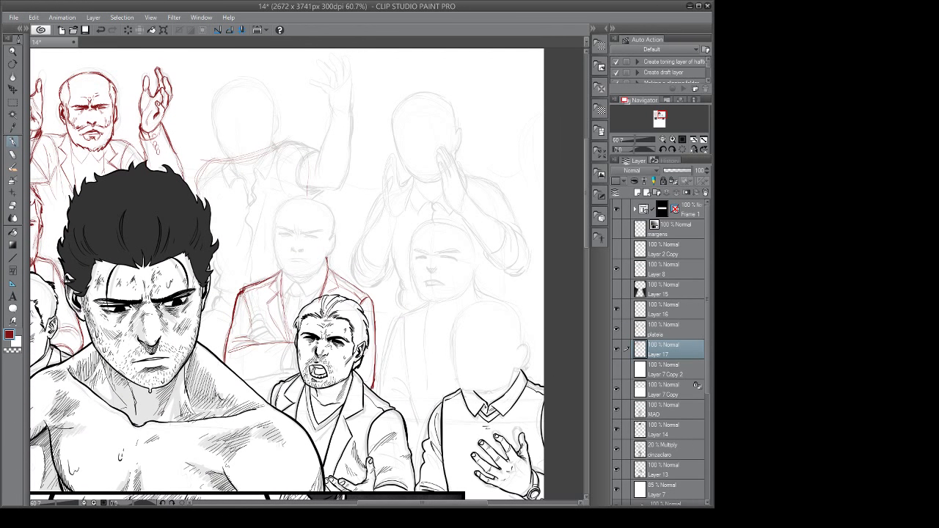
pyautogui.moveTo(359, 304); pyautogui.dragTo(369, 298)
pyautogui.moveTo(329, 267)
pyautogui.mouseDown()
pyautogui.moveTo(348, 284)
pyautogui.moveTo(318, 297)
pyautogui.moveTo(325, 266)
pyautogui.moveTo(322, 295)
pyautogui.mouseUp()
pyautogui.press('e')
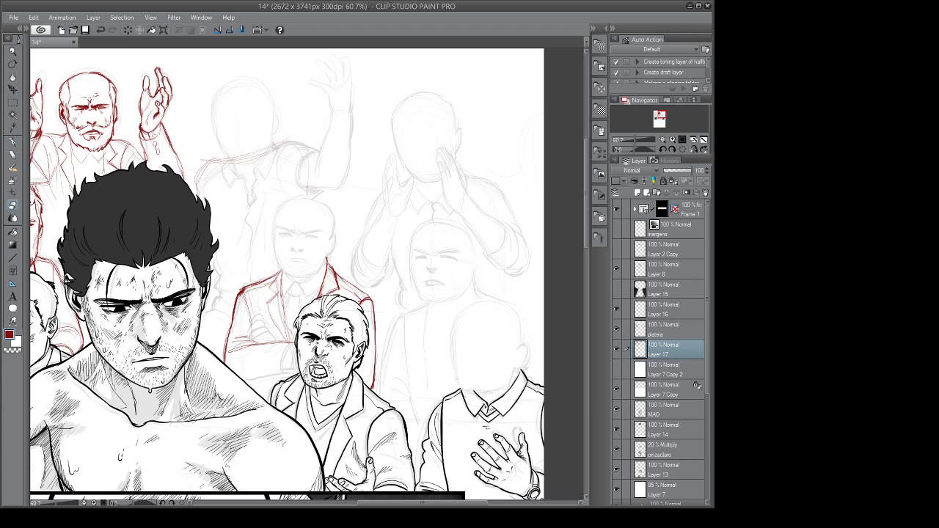
pyautogui.press('p')
# Sketch the crossed-arms man's opposite collar and lapel, and start the outline of his tie.
pyautogui.moveTo(384, 295); pyautogui.dragTo(314, 271)
pyautogui.moveTo(263, 237); pyautogui.dragTo(249, 255)
pyautogui.moveTo(258, 243)
pyautogui.mouseDown()
pyautogui.moveTo(237, 258)
pyautogui.moveTo(235, 276)
pyautogui.moveTo(245, 272)
pyautogui.moveTo(218, 271)
pyautogui.moveTo(221, 306)
pyautogui.mouseUp()
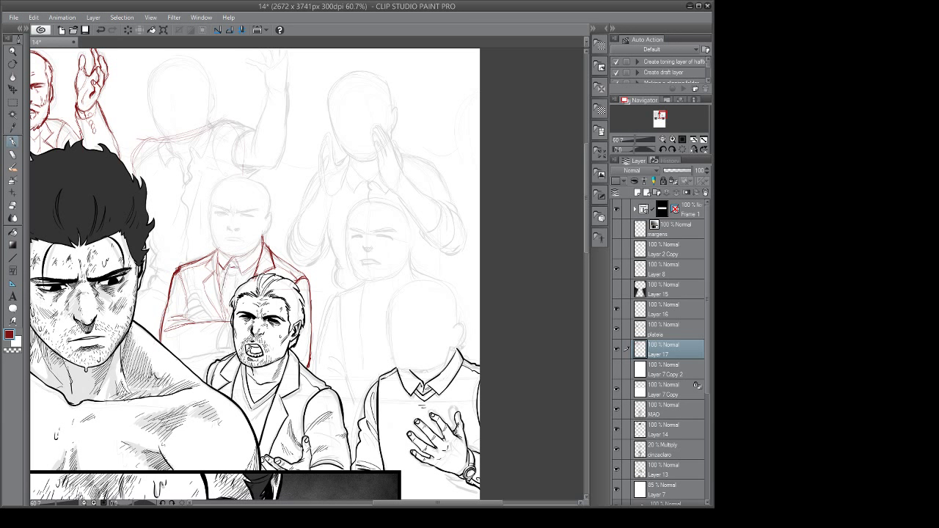
pyautogui.moveTo(230, 266)
pyautogui.mouseDown()
pyautogui.moveTo(223, 315)
pyautogui.moveTo(238, 287)
pyautogui.mouseUp()
pyautogui.moveTo(308, 272); pyautogui.dragTo(314, 267)
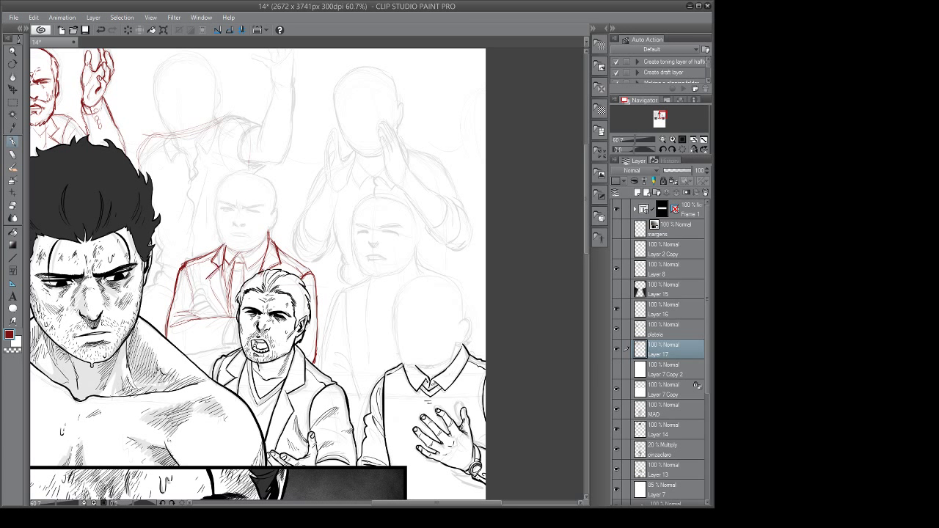
# Sketch the crossed-arms man's lapel edge and the fingers resting on his upper arm.
pyautogui.moveTo(209, 275); pyautogui.dragTo(222, 309)
pyautogui.moveTo(199, 312); pyautogui.dragTo(204, 318)
pyautogui.moveTo(274, 286); pyautogui.dragTo(239, 286)
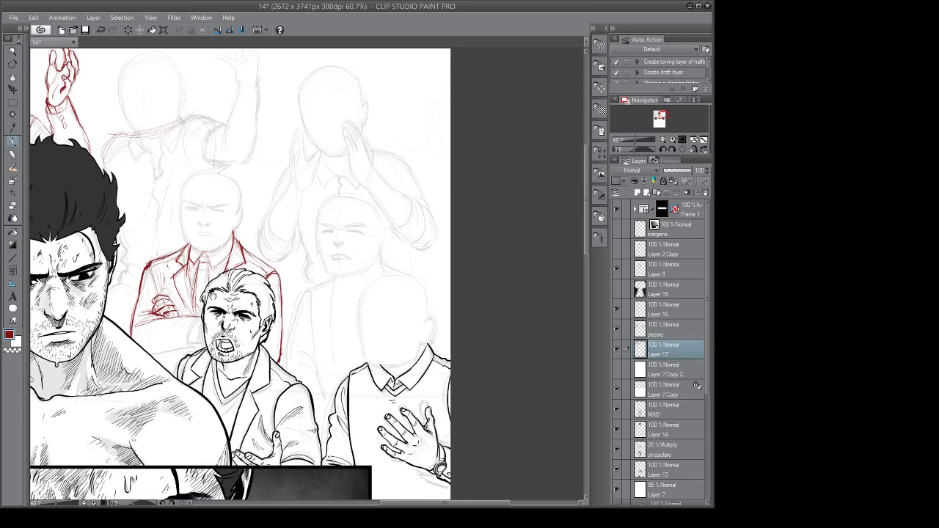
# Complete the crossed-arms man's tie and shirt collar with darker red strokes.
pyautogui.moveTo(187, 268); pyautogui.dragTo(194, 315)
pyautogui.moveTo(200, 262); pyautogui.dragTo(195, 315)
pyautogui.moveTo(206, 264); pyautogui.dragTo(207, 286)
pyautogui.moveTo(203, 252)
pyautogui.mouseDown()
pyautogui.moveTo(212, 269)
pyautogui.moveTo(220, 262)
pyautogui.mouseUp()
pyautogui.moveTo(295, 258); pyautogui.dragTo(292, 255)
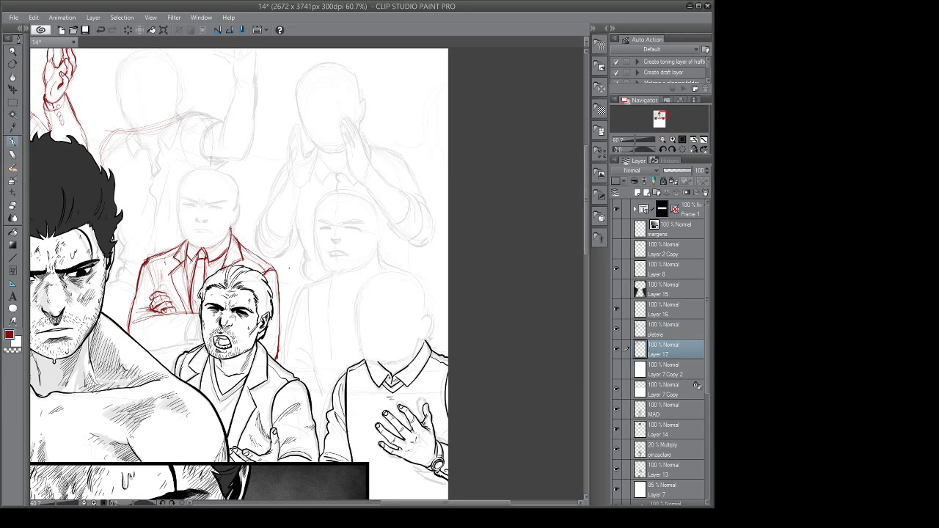
pyautogui.moveTo(349, 342); pyautogui.dragTo(313, 318)
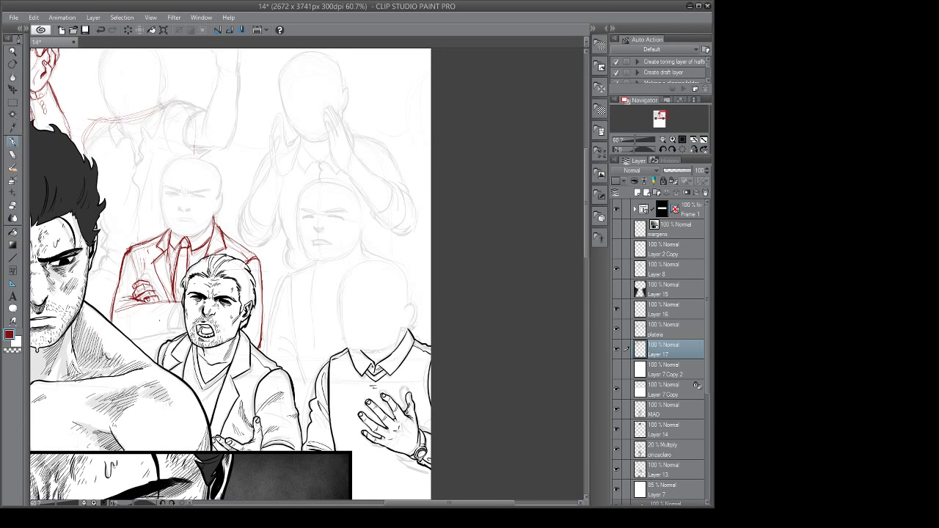
# Sketch the crossed-arms man's folded forearm and its sleeve creases.
pyautogui.moveTo(178, 305); pyautogui.dragTo(171, 329)
pyautogui.moveTo(181, 304)
pyautogui.mouseDown()
pyautogui.moveTo(170, 333)
pyautogui.moveTo(130, 343)
pyautogui.moveTo(180, 327)
pyautogui.moveTo(154, 339)
pyautogui.moveTo(170, 340)
pyautogui.mouseUp()
pyautogui.moveTo(187, 302); pyautogui.dragTo(187, 311)
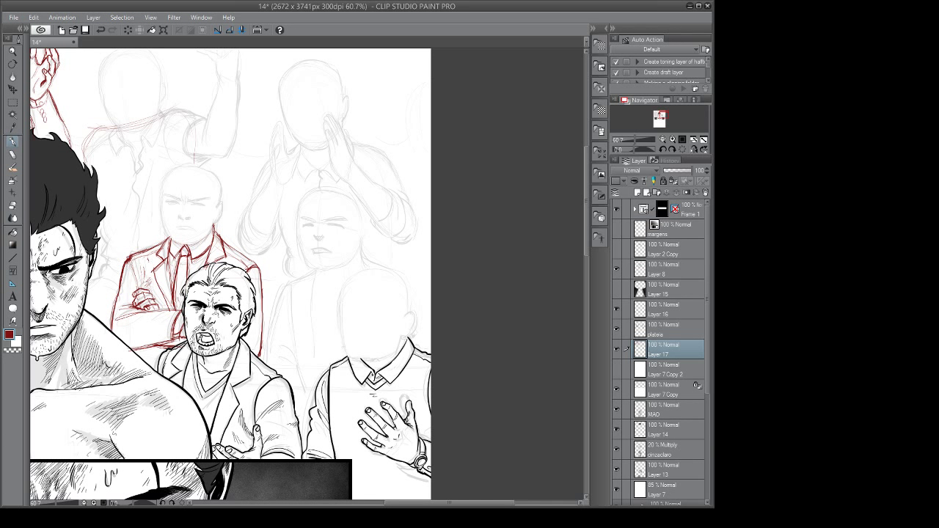
pyautogui.moveTo(295, 354); pyautogui.dragTo(318, 335)
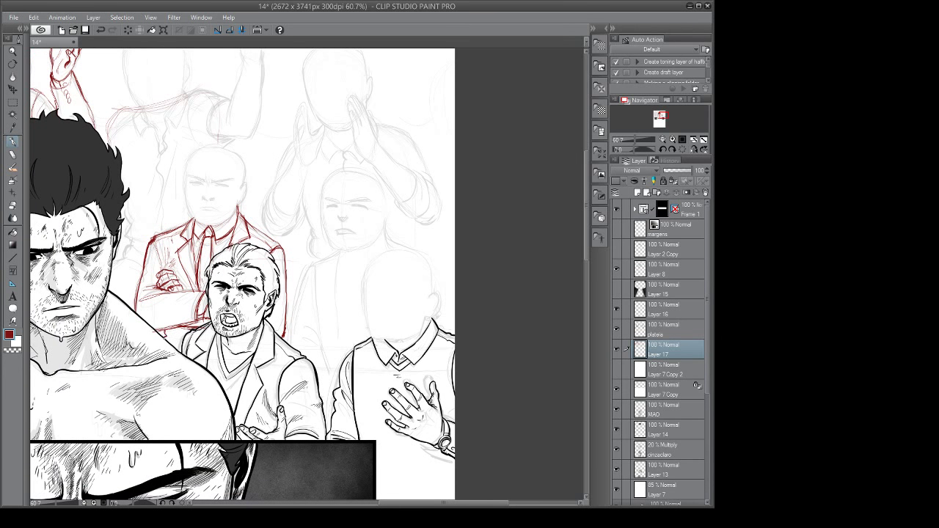
pyautogui.moveTo(354, 322); pyautogui.dragTo(333, 333)
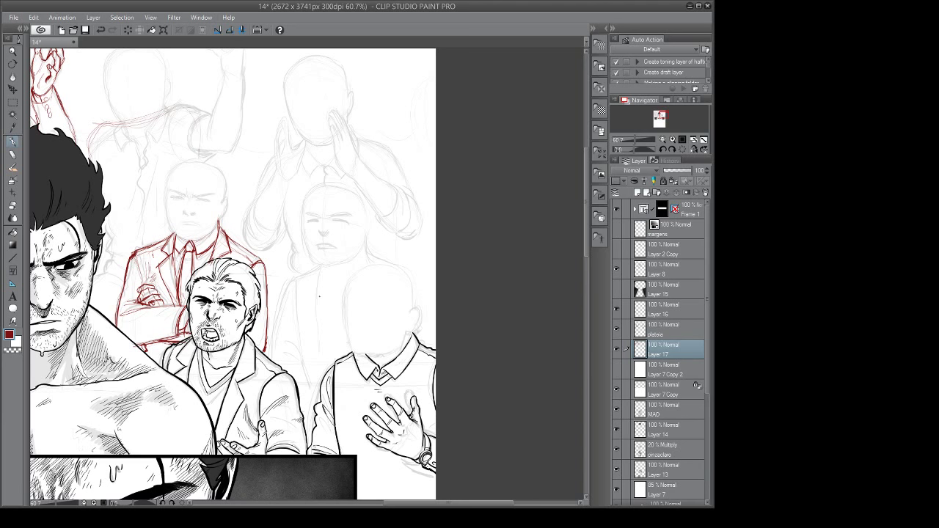
pyautogui.moveTo(285, 351); pyautogui.dragTo(293, 351)
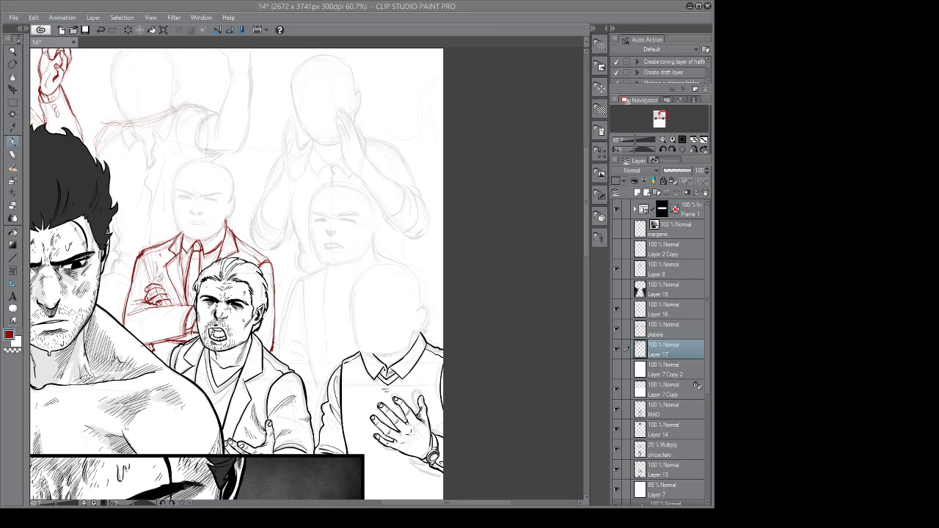
pyautogui.moveTo(410, 322); pyautogui.dragTo(398, 296)
pyautogui.moveTo(229, 200); pyautogui.dragTo(243, 218)
pyautogui.scroll(1, 243, 218)
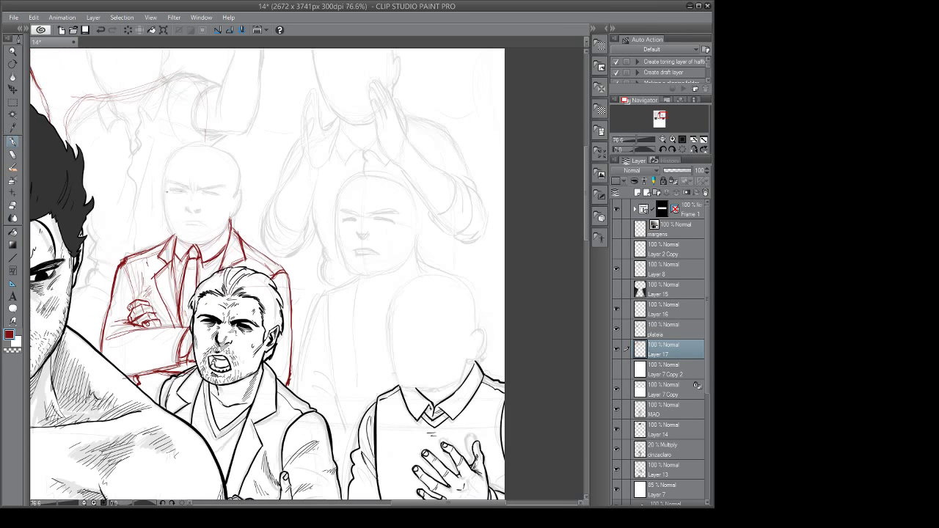
# Outline the crossed-arms man's face, jaw and skull in red over the faint underdrawing.
pyautogui.moveTo(166, 188); pyautogui.dragTo(175, 238)
pyautogui.moveTo(165, 205); pyautogui.dragTo(173, 234)
pyautogui.moveTo(171, 225); pyautogui.dragTo(178, 239)
pyautogui.moveTo(178, 239); pyautogui.dragTo(215, 237)
pyautogui.moveTo(307, 271); pyautogui.dragTo(308, 274)
pyautogui.moveTo(226, 226); pyautogui.dragTo(231, 263)
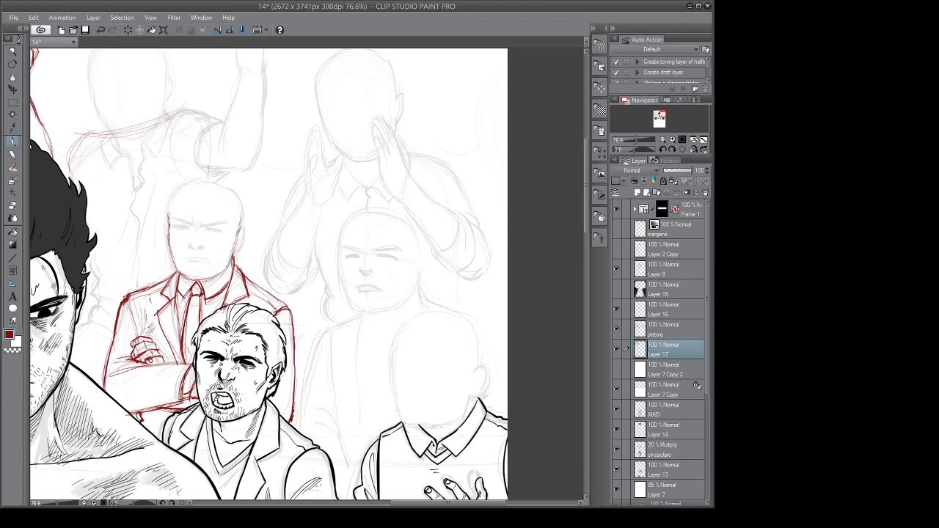
pyautogui.moveTo(241, 223); pyautogui.dragTo(240, 200)
pyautogui.moveTo(220, 183)
pyautogui.mouseDown()
pyautogui.moveTo(240, 208)
pyautogui.moveTo(276, 220)
pyautogui.mouseUp()
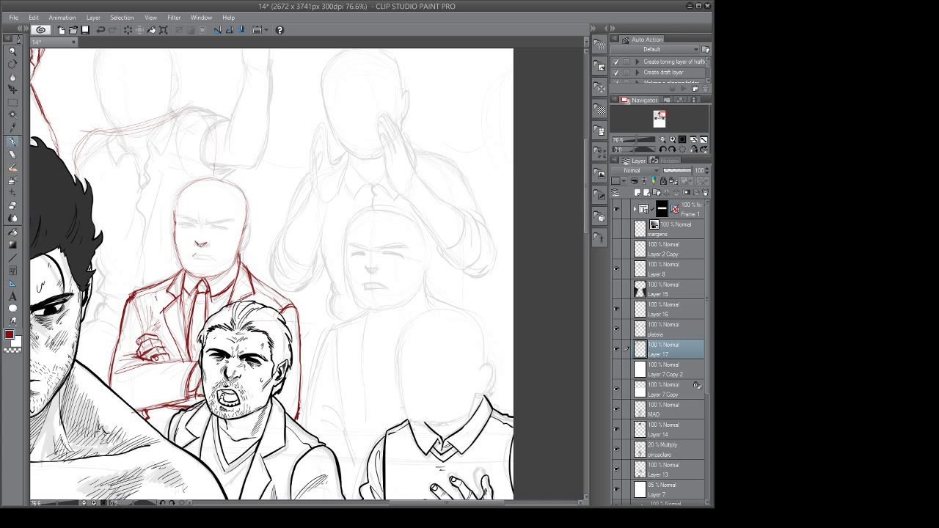
# Sketch the crossed-arms man's downturned mouth and reinforce the contour of his cheek and temple.
pyautogui.moveTo(196, 254); pyautogui.dragTo(212, 260)
pyautogui.moveTo(193, 257); pyautogui.dragTo(206, 258)
pyautogui.moveTo(262, 255)
pyautogui.mouseDown()
pyautogui.moveTo(300, 277)
pyautogui.moveTo(280, 280)
pyautogui.mouseUp()
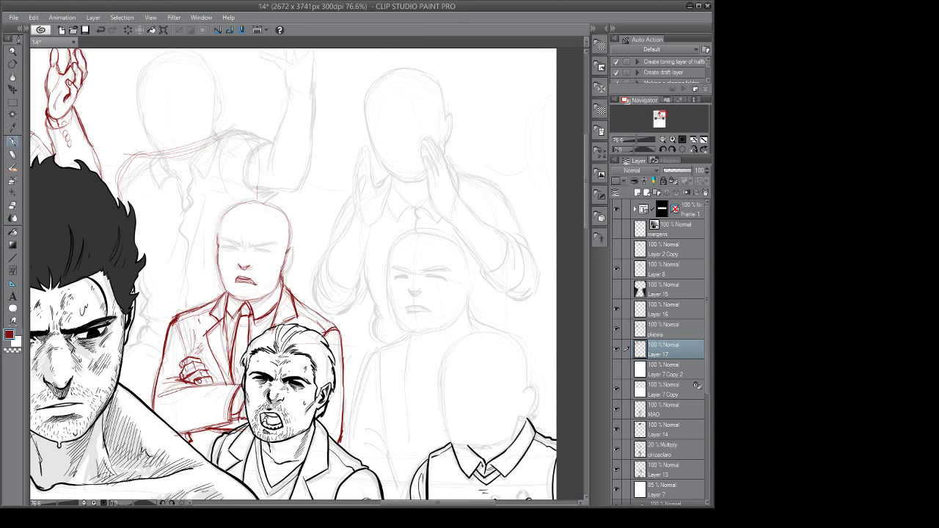
pyautogui.moveTo(292, 247)
pyautogui.mouseDown()
pyautogui.moveTo(286, 271)
pyautogui.moveTo(305, 281)
pyautogui.mouseUp()
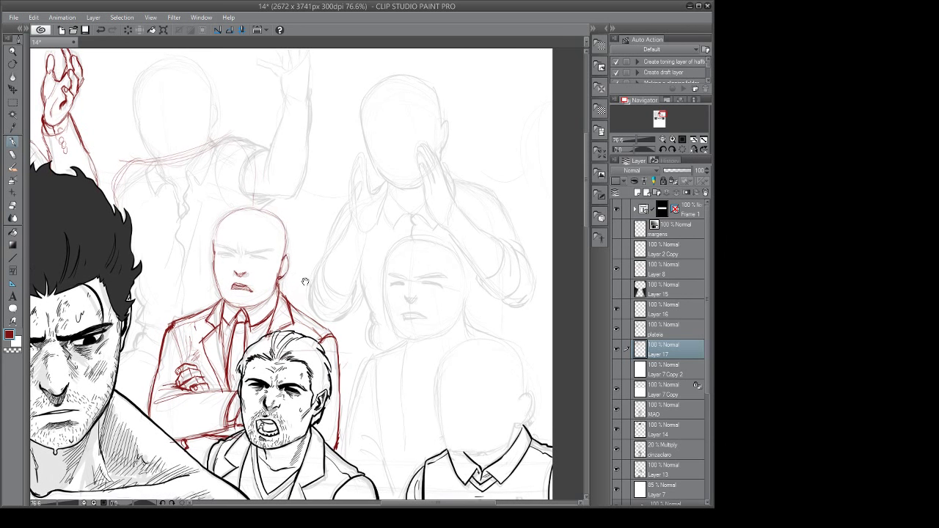
pyautogui.moveTo(213, 249); pyautogui.dragTo(210, 272)
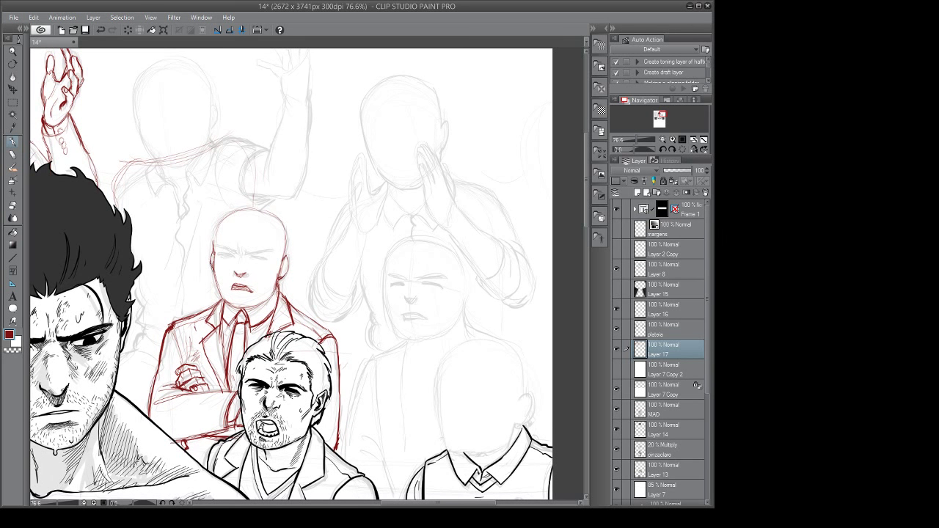
pyautogui.moveTo(217, 240); pyautogui.dragTo(214, 252)
pyautogui.moveTo(257, 331); pyautogui.dragTo(274, 327)
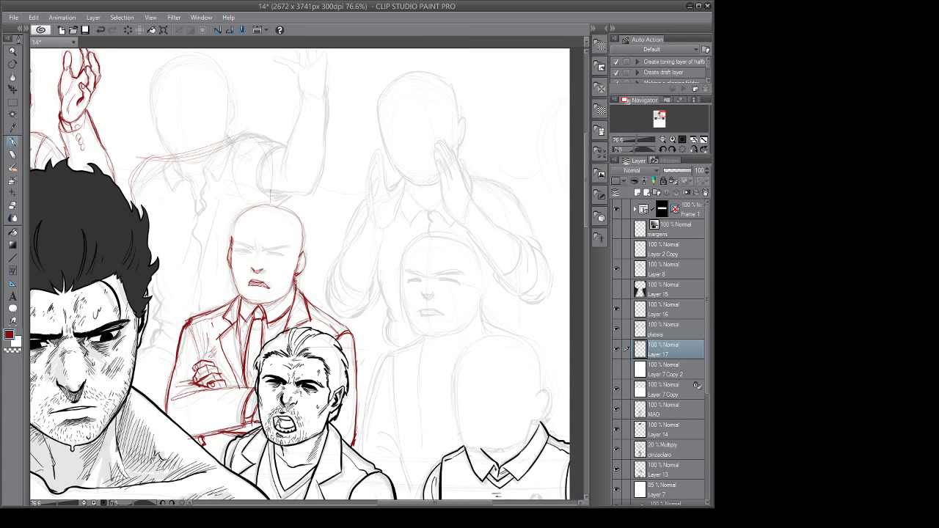
# Erase stray strokes around the crossed-arms man's jaw and refine his jaw and chin line.
pyautogui.press('e')
pyautogui.moveTo(297, 278); pyautogui.dragTo(295, 287)
pyautogui.press('p')
pyautogui.moveTo(264, 318)
pyautogui.mouseDown()
pyautogui.moveTo(267, 300)
pyautogui.moveTo(293, 322)
pyautogui.moveTo(295, 280)
pyautogui.mouseUp()
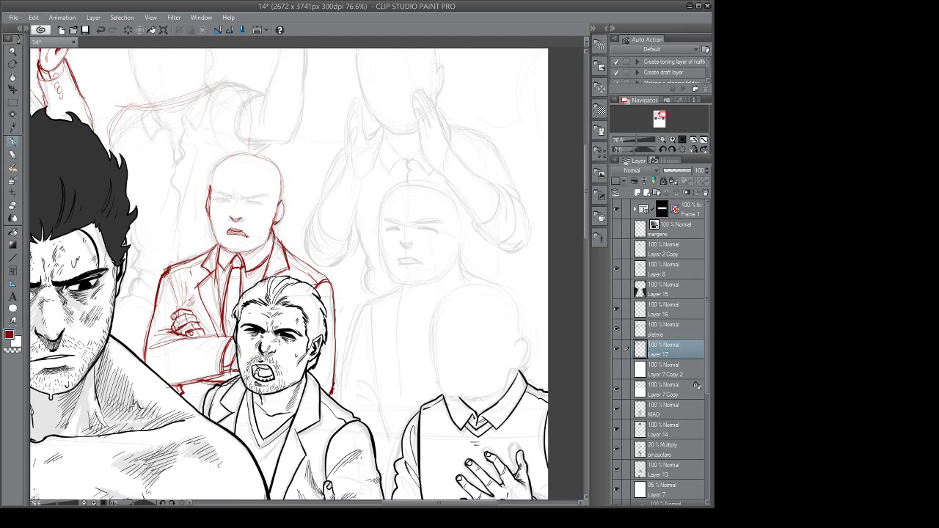
pyautogui.moveTo(240, 251); pyautogui.dragTo(254, 253)
pyautogui.moveTo(310, 239); pyautogui.dragTo(301, 267)
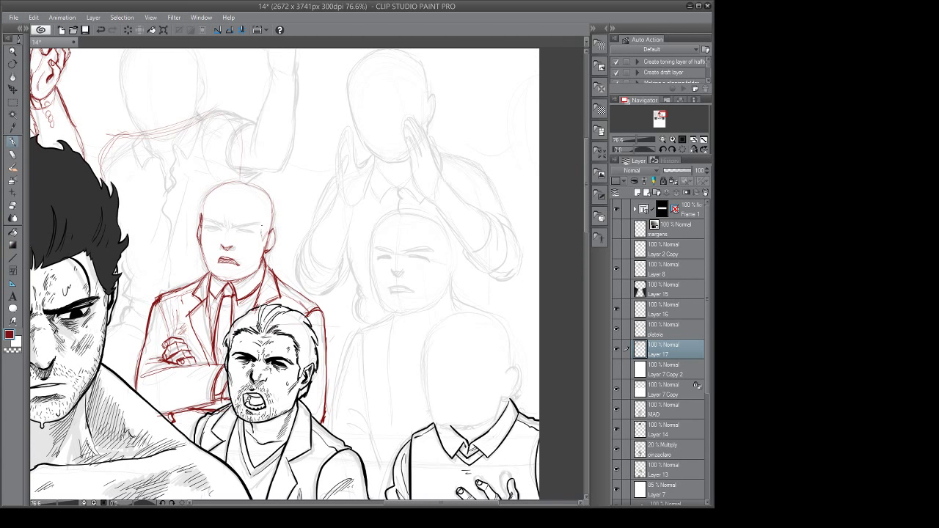
# Sketch the crossed-arms man's hairline and the frown wrinkles between his brows.
pyautogui.moveTo(262, 217)
pyautogui.mouseDown()
pyautogui.moveTo(263, 233)
pyautogui.moveTo(258, 203)
pyautogui.moveTo(228, 195)
pyautogui.mouseUp()
pyautogui.moveTo(288, 240); pyautogui.dragTo(291, 243)
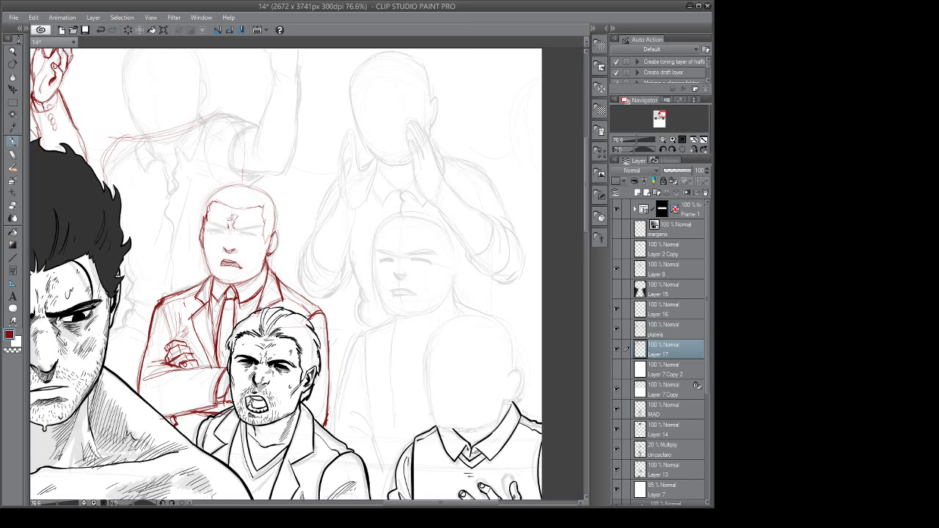
pyautogui.moveTo(254, 202); pyautogui.dragTo(256, 201)
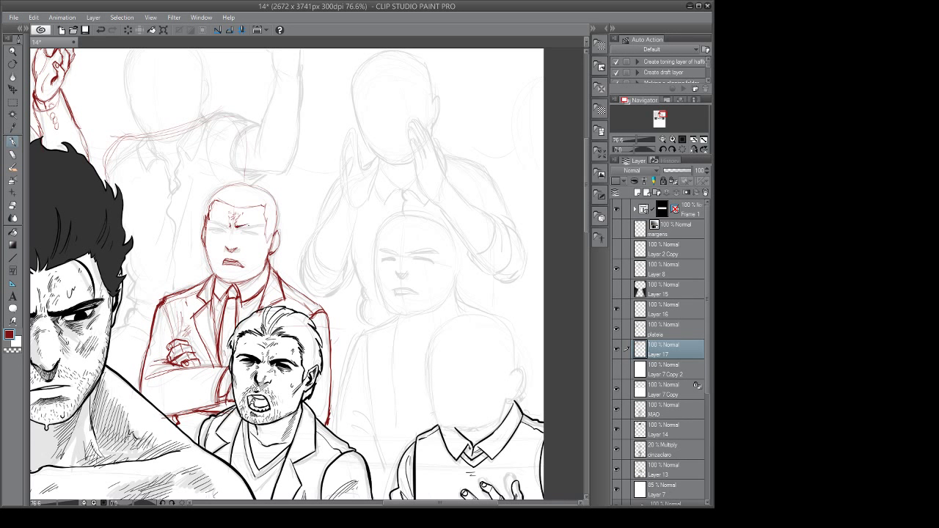
# Draw the crossed-arms man's lowered, angry eyebrows in dark red strokes.
pyautogui.moveTo(240, 225)
pyautogui.mouseDown()
pyautogui.moveTo(259, 224)
pyautogui.moveTo(228, 227)
pyautogui.mouseUp()
pyautogui.moveTo(221, 224)
pyautogui.mouseDown()
pyautogui.moveTo(270, 235)
pyautogui.moveTo(272, 252)
pyautogui.mouseUp()
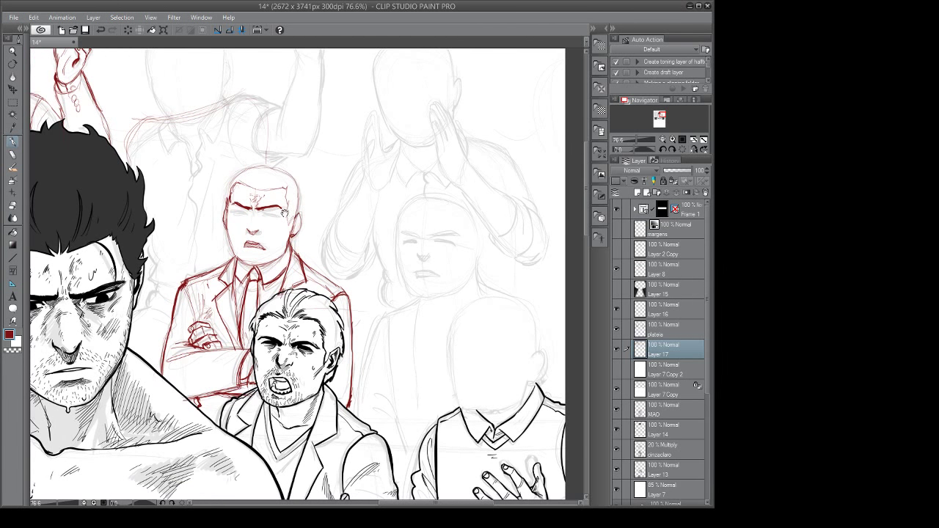
pyautogui.moveTo(283, 212)
pyautogui.mouseDown()
pyautogui.moveTo(310, 200)
pyautogui.moveTo(290, 216)
pyautogui.moveTo(296, 227)
pyautogui.mouseUp()
pyautogui.moveTo(319, 216); pyautogui.dragTo(317, 216)
pyautogui.moveTo(348, 236); pyautogui.dragTo(312, 208)
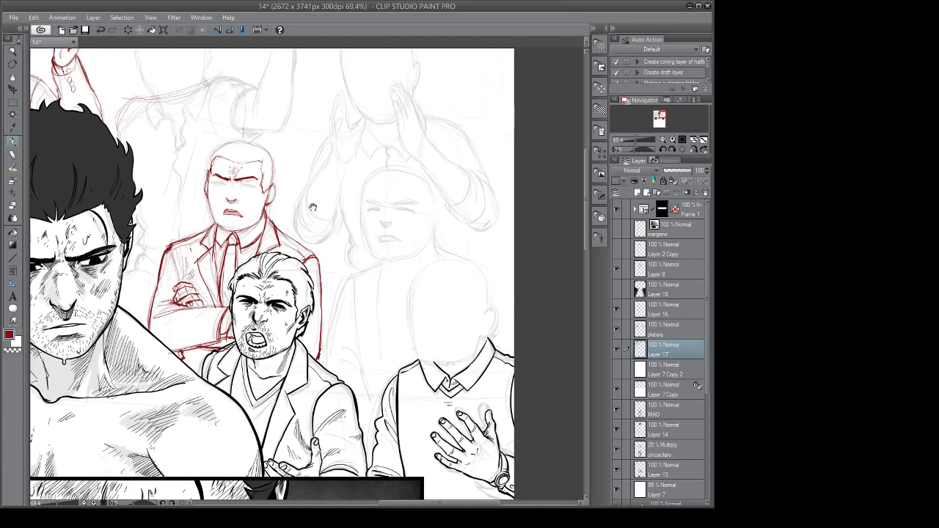
# Sketch the crossed-arms man's short hair with tufts along the crown and strands above the forehead.
pyautogui.moveTo(418, 225); pyautogui.dragTo(406, 251)
pyautogui.scroll(2, 219, 172)
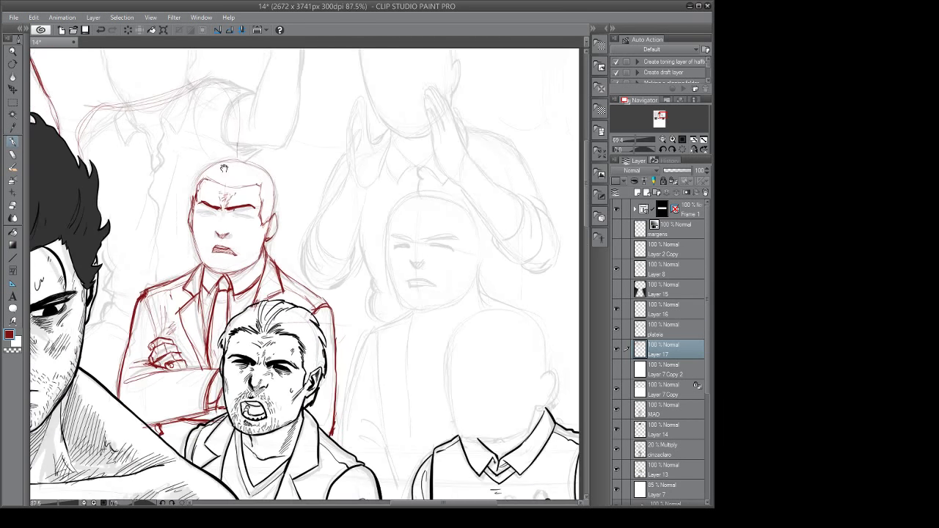
pyautogui.moveTo(219, 164); pyautogui.dragTo(214, 180)
pyautogui.moveTo(196, 180); pyautogui.dragTo(190, 202)
pyautogui.moveTo(220, 158)
pyautogui.mouseDown()
pyautogui.moveTo(258, 161)
pyautogui.moveTo(278, 199)
pyautogui.moveTo(234, 184)
pyautogui.mouseUp()
pyautogui.moveTo(242, 179); pyautogui.dragTo(205, 180)
pyautogui.moveTo(225, 217); pyautogui.dragTo(245, 204)
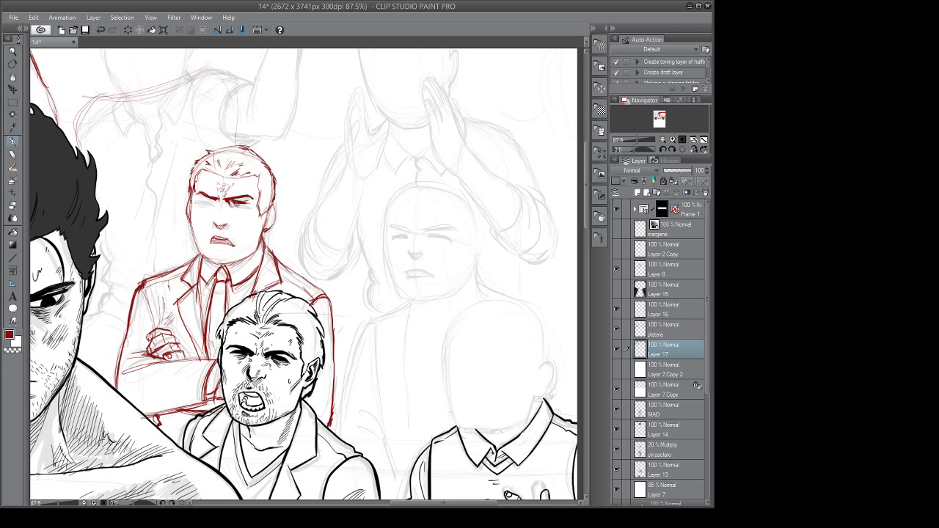
# Draw the crossed-arms man's narrowed eyes beneath his eyebrows.
pyautogui.moveTo(201, 196); pyautogui.dragTo(211, 201)
pyautogui.moveTo(240, 222); pyautogui.dragTo(250, 216)
pyautogui.moveTo(272, 247); pyautogui.dragTo(259, 244)
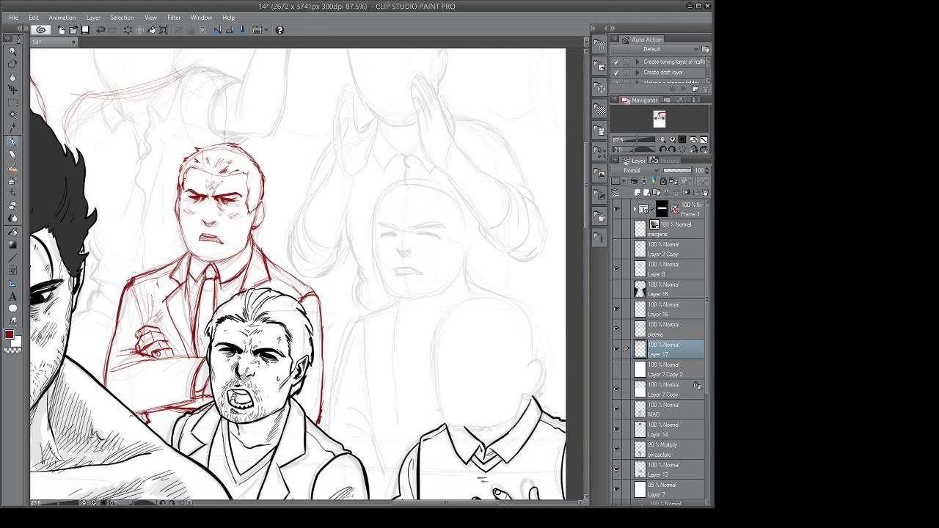
# Clean up the crossed-arms man's face outline and redraw his cheek, jaw and chin in darker red.
pyautogui.press('e')
pyautogui.press('p')
pyautogui.moveTo(180, 194); pyautogui.dragTo(188, 249)
pyautogui.moveTo(182, 221); pyautogui.dragTo(195, 259)
pyautogui.moveTo(186, 242)
pyautogui.mouseDown()
pyautogui.moveTo(205, 263)
pyautogui.moveTo(253, 267)
pyautogui.moveTo(213, 269)
pyautogui.mouseUp()
pyautogui.moveTo(226, 257); pyautogui.dragTo(207, 275)
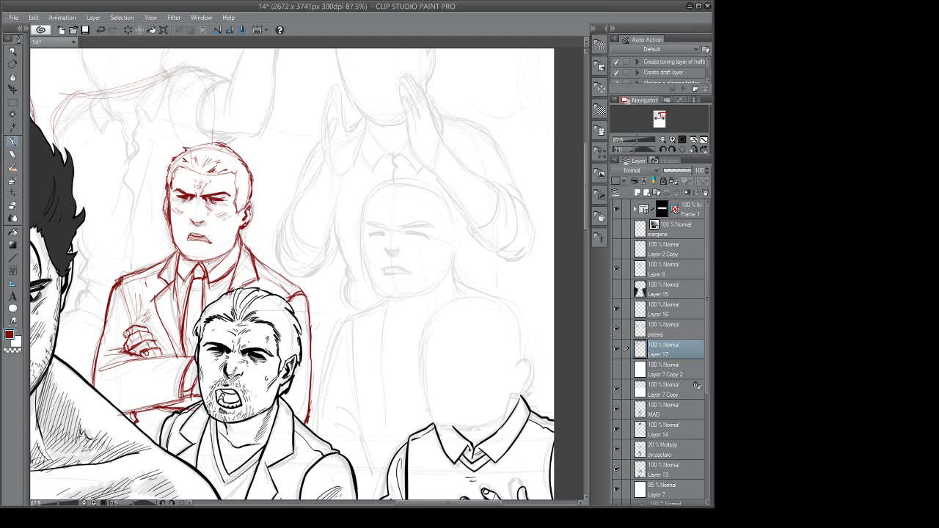
# Hatch the shadow under the crossed-arms man's chin and touch up the details of his face.
pyautogui.moveTo(208, 259)
pyautogui.mouseDown()
pyautogui.moveTo(225, 274)
pyautogui.moveTo(186, 272)
pyautogui.mouseUp()
pyautogui.moveTo(199, 258)
pyautogui.mouseDown()
pyautogui.moveTo(181, 271)
pyautogui.moveTo(200, 268)
pyautogui.mouseUp()
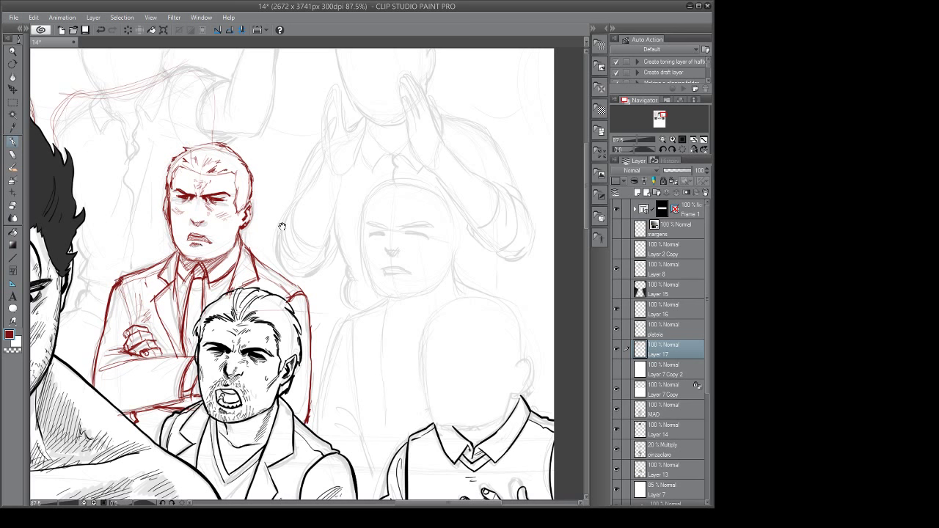
pyautogui.moveTo(282, 226); pyautogui.dragTo(260, 226)
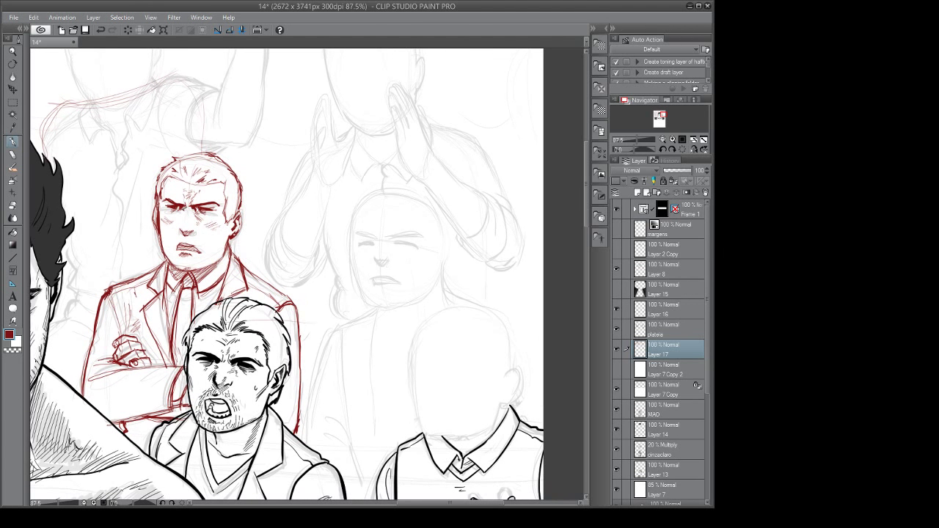
pyautogui.moveTo(182, 212); pyautogui.dragTo(174, 220)
pyautogui.moveTo(287, 230); pyautogui.dragTo(294, 241)
# Sketch the head oval and ear of the faceless man holding a hand to his chest.
pyautogui.scroll(-5, 293, 241)
pyautogui.moveTo(396, 247); pyautogui.dragTo(372, 218)
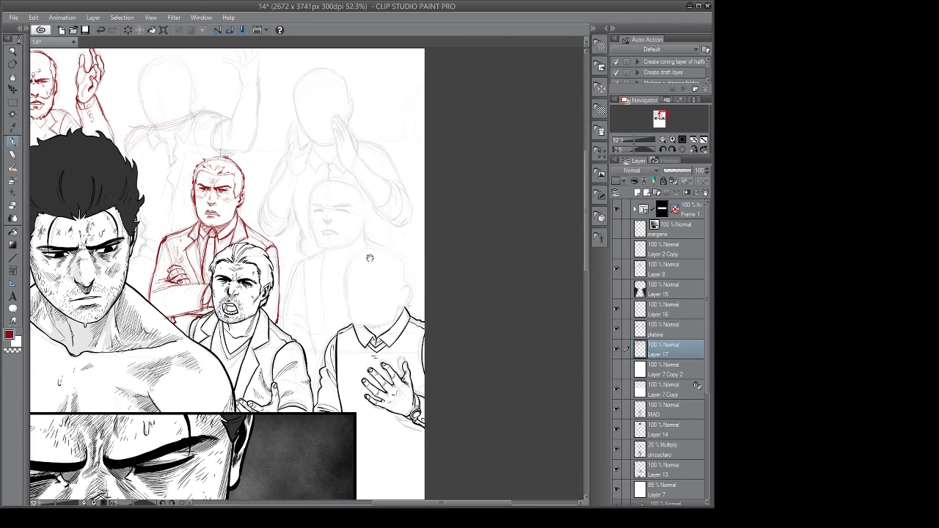
pyautogui.scroll(3, 363, 246)
pyautogui.moveTo(407, 245); pyautogui.dragTo(343, 196)
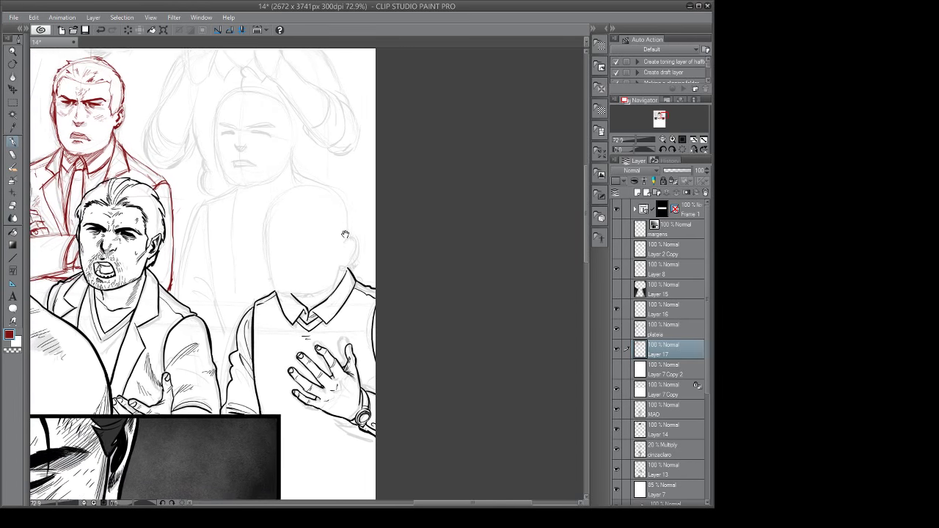
pyautogui.moveTo(329, 283)
pyautogui.mouseDown()
pyautogui.moveTo(278, 277)
pyautogui.moveTo(266, 223)
pyautogui.moveTo(277, 197)
pyautogui.moveTo(299, 199)
pyautogui.moveTo(313, 184)
pyautogui.moveTo(337, 204)
pyautogui.moveTo(335, 197)
pyautogui.moveTo(338, 212)
pyautogui.moveTo(337, 257)
pyautogui.moveTo(276, 276)
pyautogui.moveTo(343, 244)
pyautogui.mouseUp()
pyautogui.moveTo(361, 257); pyautogui.dragTo(369, 251)
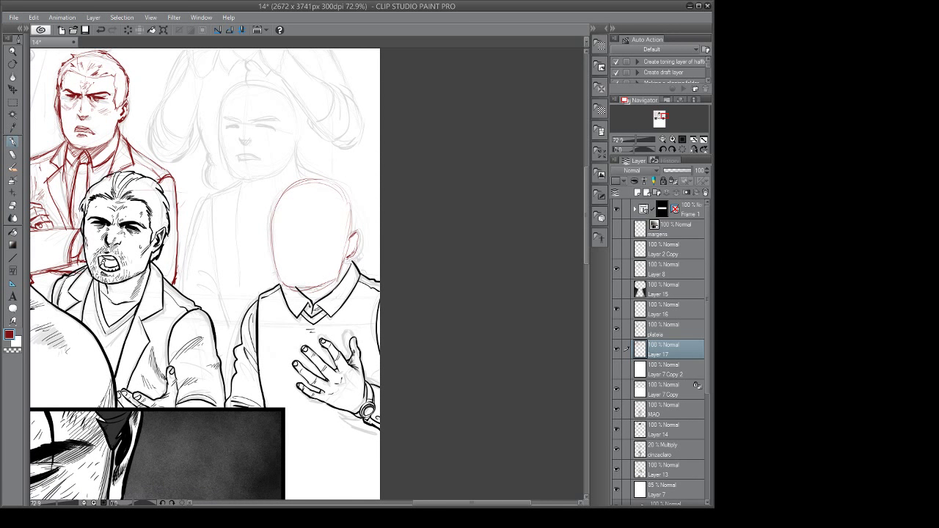
# Reinforce the temple and cheek contour on the far side of the faceless man's head.
pyautogui.moveTo(273, 228); pyautogui.dragTo(268, 248)
pyautogui.moveTo(273, 212); pyautogui.dragTo(272, 233)
pyautogui.moveTo(273, 216); pyautogui.dragTo(279, 279)
pyautogui.moveTo(308, 255); pyautogui.dragTo(310, 261)
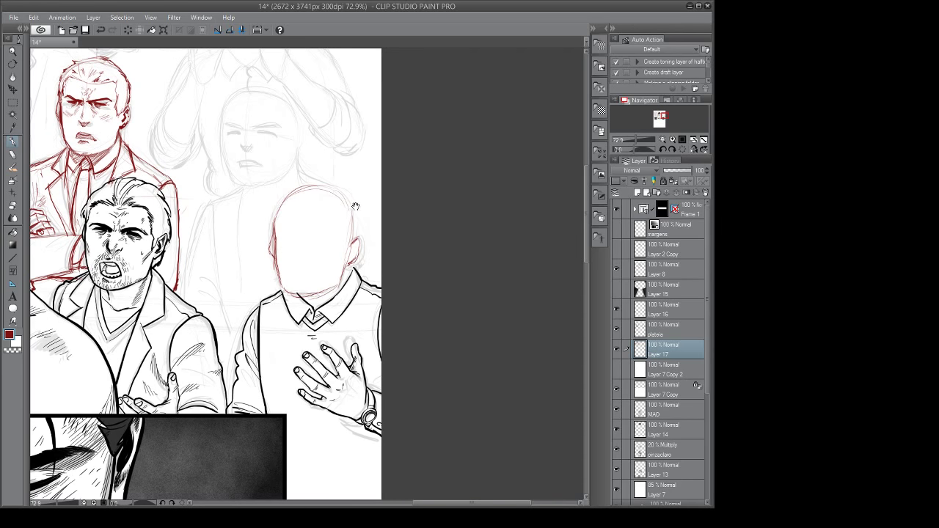
# Redraw the faceless man's jaw and chin with darker red strokes and define his ear.
pyautogui.press('e')
pyautogui.press('p')
pyautogui.moveTo(277, 266); pyautogui.dragTo(290, 293)
pyautogui.moveTo(283, 285)
pyautogui.mouseDown()
pyautogui.moveTo(293, 296)
pyautogui.moveTo(328, 292)
pyautogui.mouseUp()
pyautogui.moveTo(307, 297); pyautogui.dragTo(338, 285)
pyautogui.moveTo(375, 263); pyautogui.dragTo(361, 275)
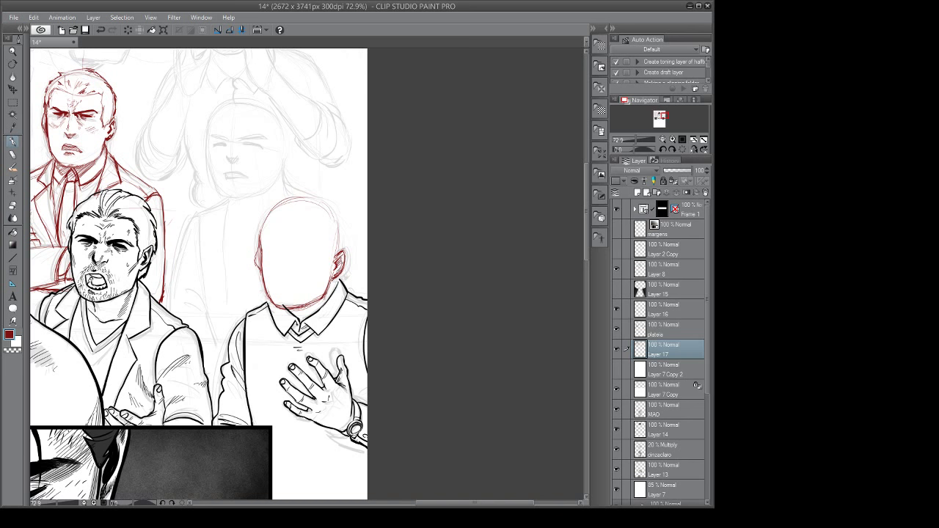
pyautogui.scroll(1, 361, 272)
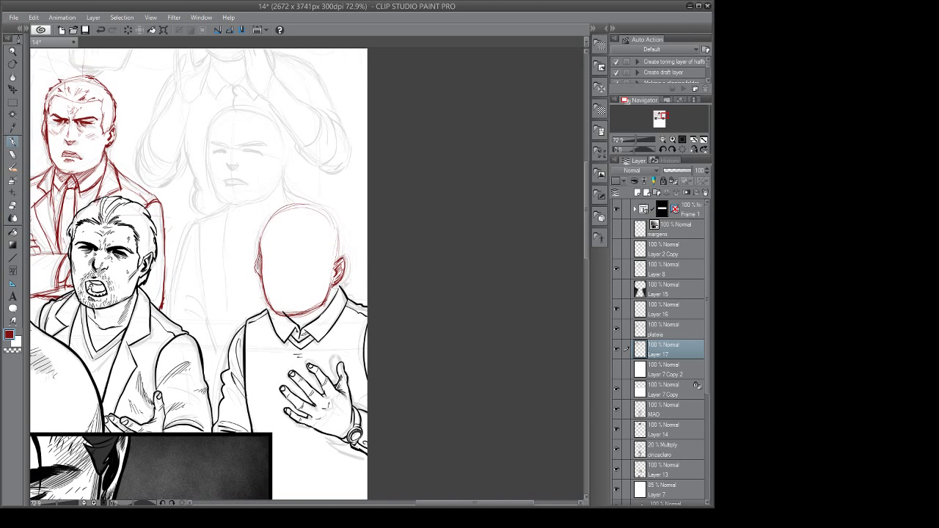
# Clean up around the faceless man's ear and sketch the receding hairline at that temple.
pyautogui.press('e')
pyautogui.press('p')
pyautogui.moveTo(320, 279)
pyautogui.mouseDown()
pyautogui.moveTo(314, 262)
pyautogui.moveTo(344, 268)
pyautogui.moveTo(327, 282)
pyautogui.moveTo(360, 267)
pyautogui.mouseUp()
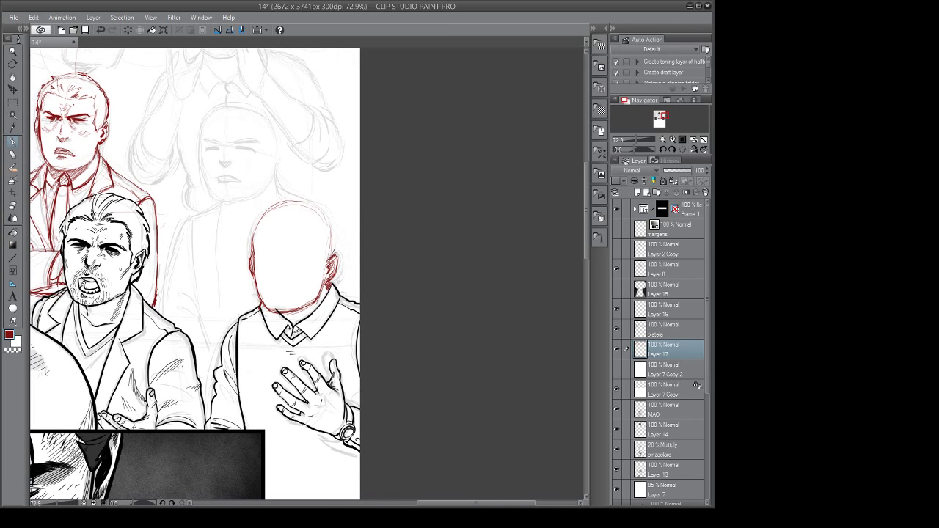
pyautogui.scroll(-3, 360, 254)
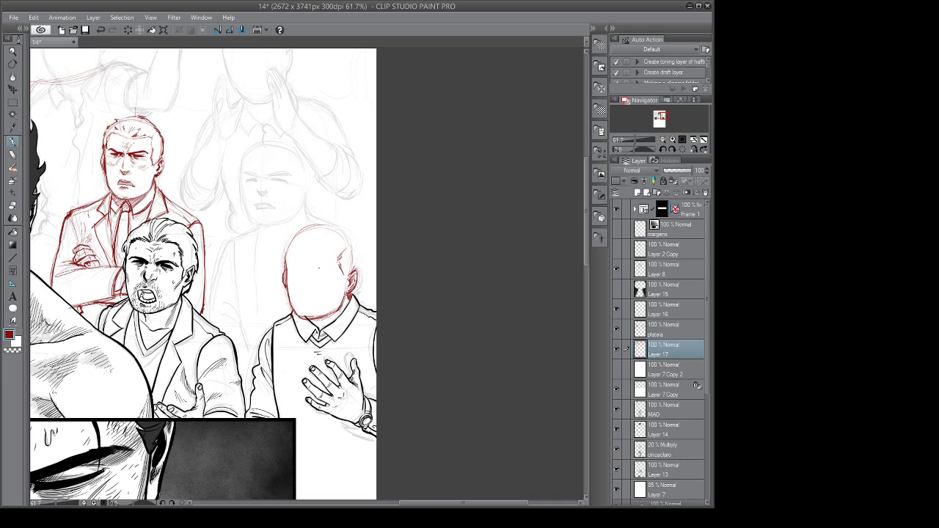
pyautogui.moveTo(327, 295); pyautogui.dragTo(309, 280)
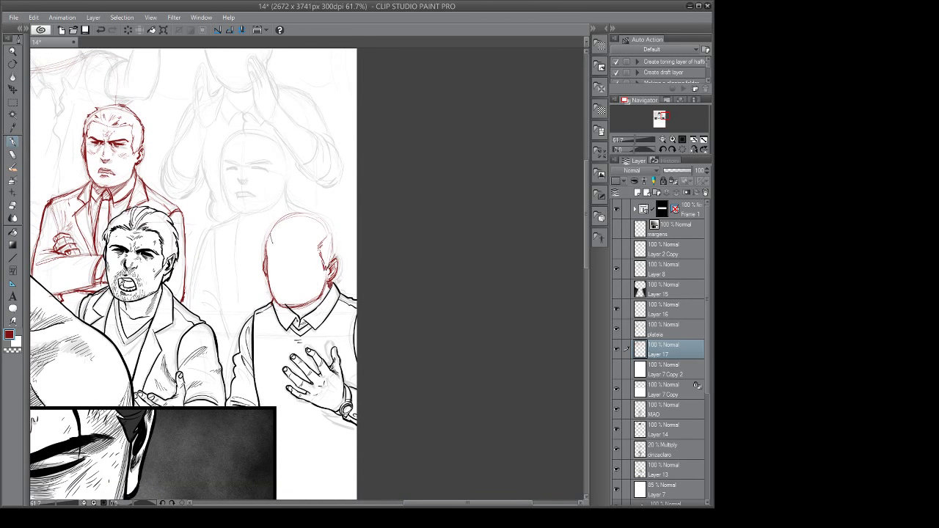
# Sketch the balding man's hair at the opposite temple and add vertical and horizontal guide lines across his face.
pyautogui.moveTo(271, 240); pyautogui.dragTo(267, 261)
pyautogui.moveTo(291, 294); pyautogui.dragTo(298, 221)
pyautogui.moveTo(291, 296); pyautogui.dragTo(292, 251)
pyautogui.scroll(2, 353, 268)
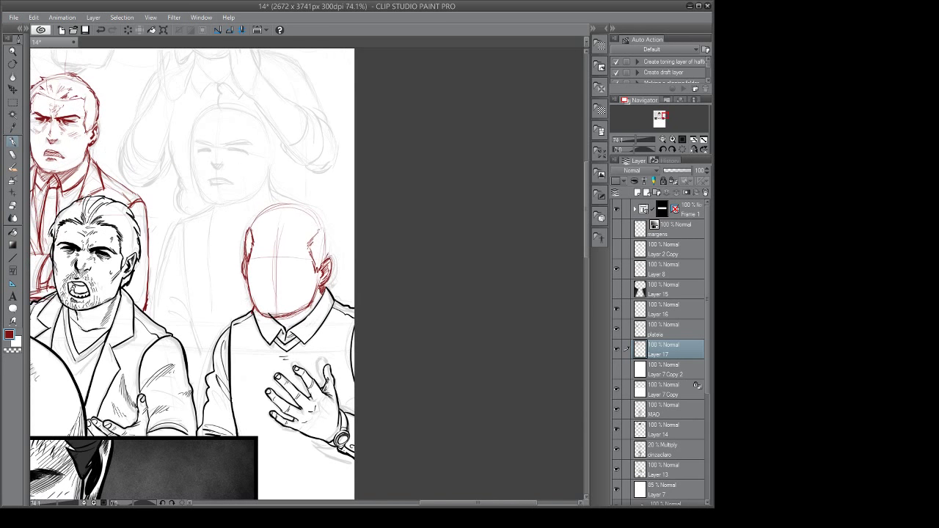
# Thicken the balding man's hair above his ear and clean up the outline of his bald crown.
pyautogui.moveTo(319, 220)
pyautogui.mouseDown()
pyautogui.moveTo(333, 246)
pyautogui.moveTo(333, 285)
pyautogui.mouseUp()
pyautogui.moveTo(316, 224); pyautogui.dragTo(311, 244)
pyautogui.moveTo(314, 237)
pyautogui.mouseDown()
pyautogui.moveTo(310, 246)
pyautogui.moveTo(368, 248)
pyautogui.mouseUp()
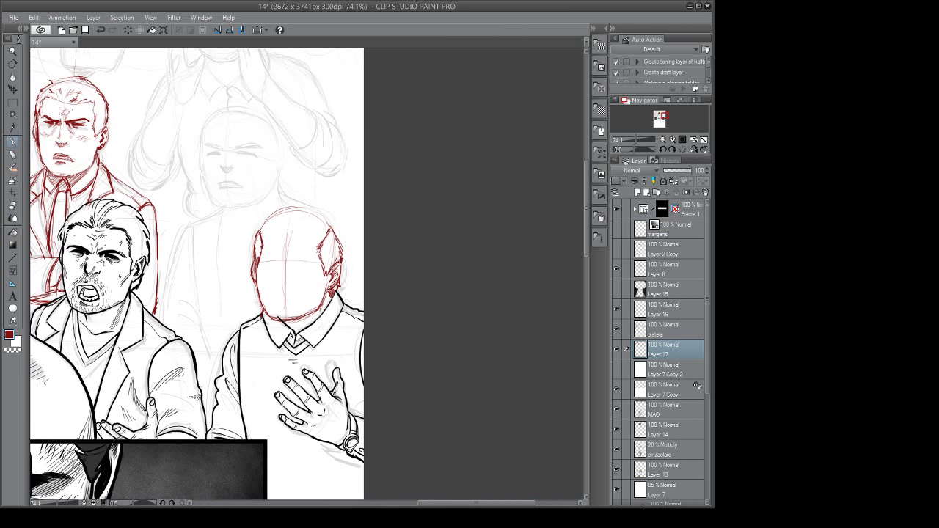
pyautogui.press('e')
pyautogui.moveTo(262, 232)
pyautogui.mouseDown()
pyautogui.moveTo(262, 248)
pyautogui.moveTo(272, 215)
pyautogui.moveTo(289, 209)
pyautogui.moveTo(303, 212)
pyautogui.moveTo(264, 221)
pyautogui.moveTo(264, 214)
pyautogui.moveTo(328, 230)
pyautogui.moveTo(318, 225)
pyautogui.mouseUp()
pyautogui.press('p')
pyautogui.press('e')
pyautogui.press('p')
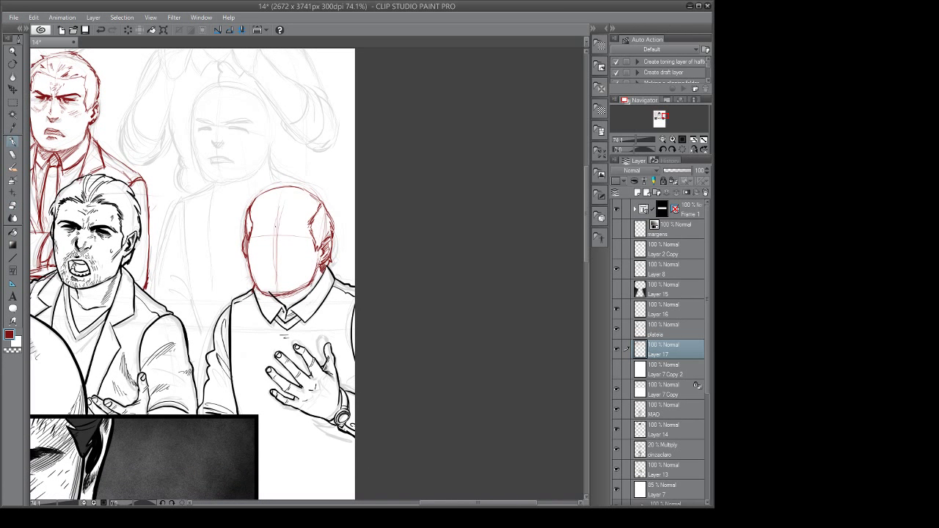
# Draw the balding man's eyebrows and the frown wrinkles on his forehead.
pyautogui.moveTo(256, 229)
pyautogui.mouseDown()
pyautogui.moveTo(306, 230)
pyautogui.moveTo(298, 230)
pyautogui.mouseUp()
pyautogui.moveTo(308, 200); pyautogui.dragTo(309, 202)
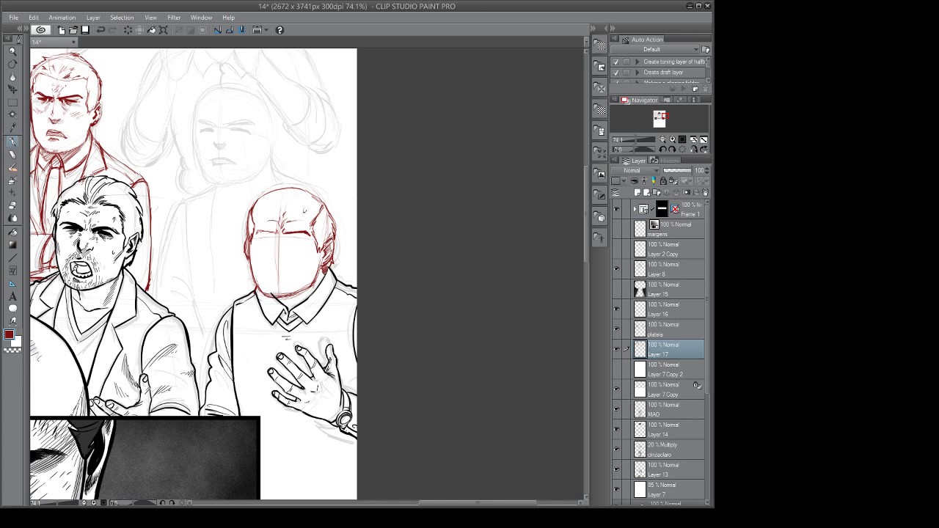
pyautogui.moveTo(259, 232)
pyautogui.mouseDown()
pyautogui.moveTo(278, 230)
pyautogui.moveTo(287, 254)
pyautogui.moveTo(328, 257)
pyautogui.mouseUp()
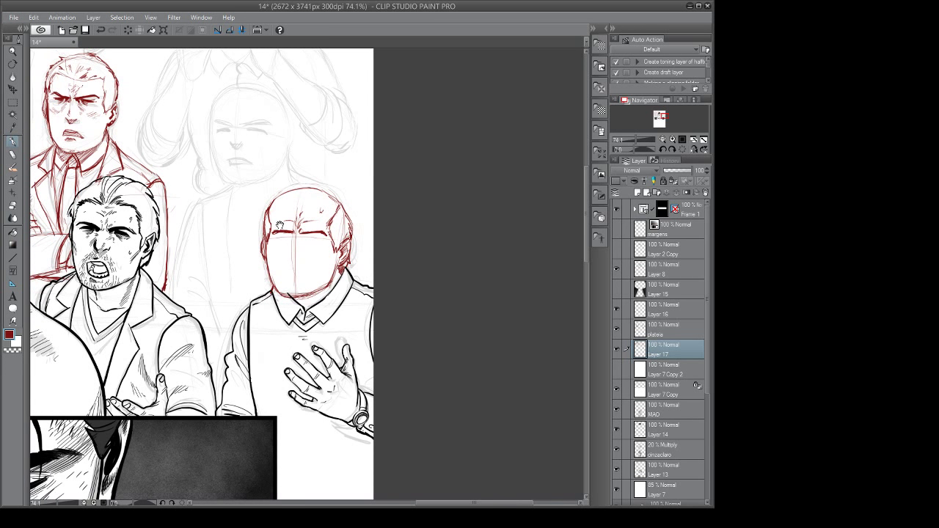
# Tidy the balding man's brow and draw his narrowed eyes beneath the eyebrows.
pyautogui.press('e')
pyautogui.press('p')
pyautogui.moveTo(363, 236); pyautogui.dragTo(358, 240)
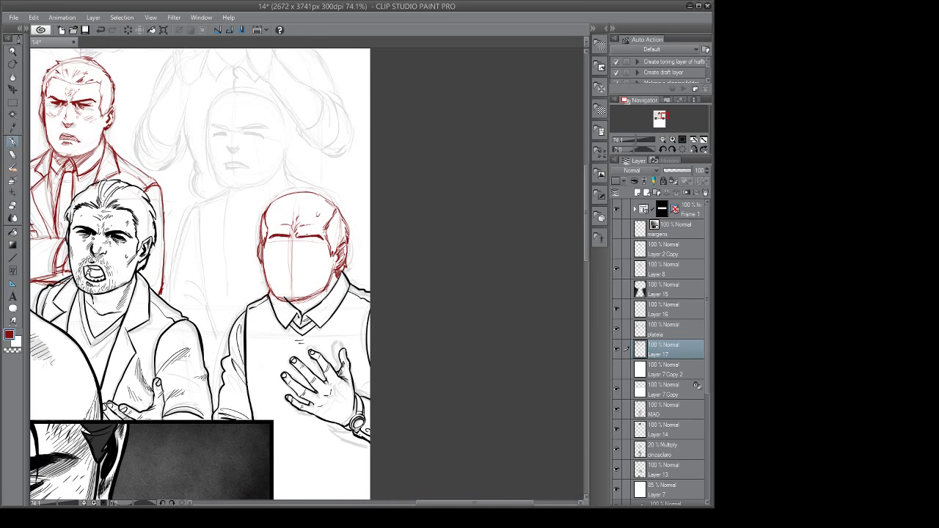
pyautogui.moveTo(296, 237); pyautogui.dragTo(322, 236)
pyautogui.press('e')
pyautogui.press('p')
pyautogui.moveTo(319, 252)
pyautogui.mouseDown()
pyautogui.moveTo(328, 253)
pyautogui.moveTo(328, 239)
pyautogui.moveTo(295, 240)
pyautogui.mouseUp()
pyautogui.moveTo(280, 241); pyautogui.dragTo(295, 240)
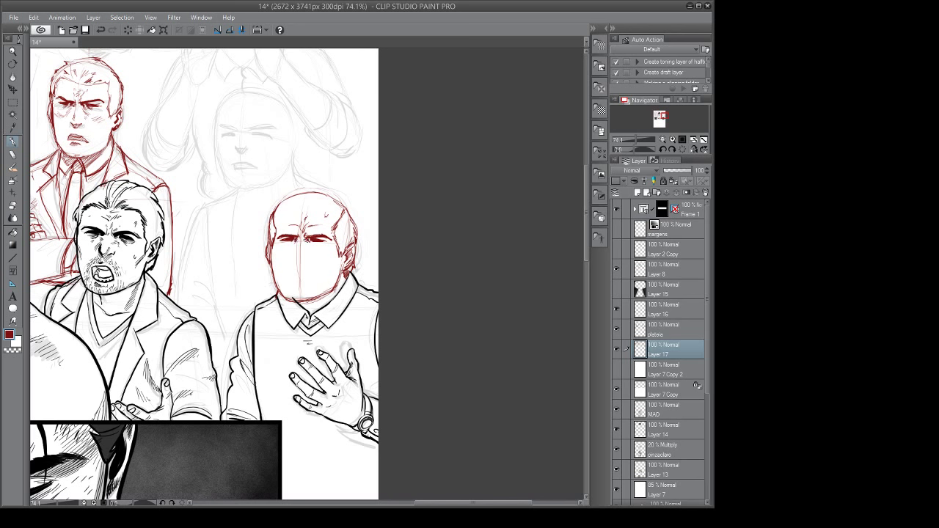
pyautogui.moveTo(328, 242); pyautogui.dragTo(333, 242)
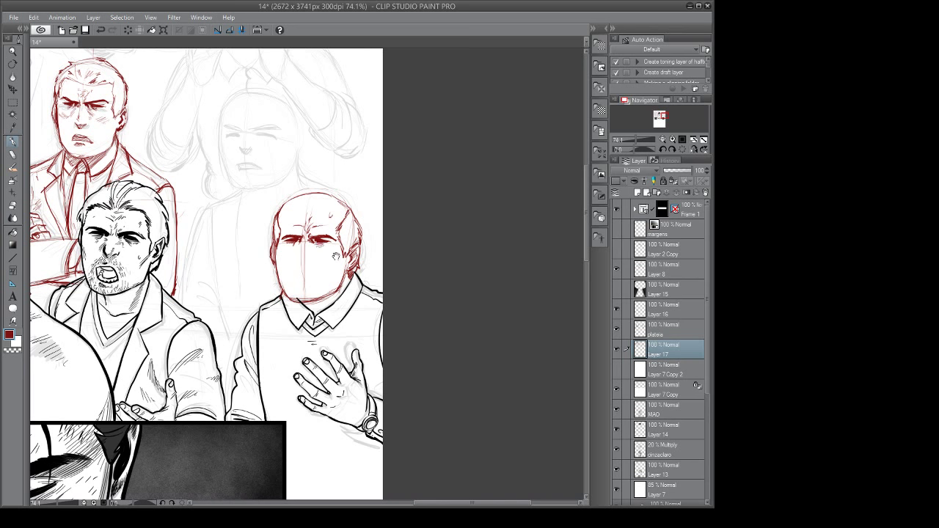
# Clean up the balding man's cheek and jaw contour and erase the vertical guide line from his face.
pyautogui.moveTo(336, 256); pyautogui.dragTo(319, 255)
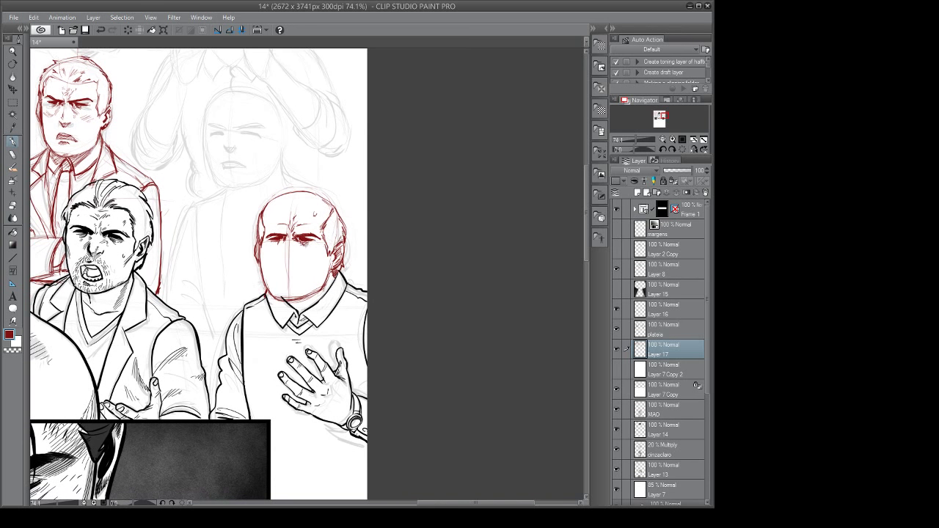
pyautogui.moveTo(279, 242); pyautogui.dragTo(272, 246)
pyautogui.press('e')
pyautogui.moveTo(263, 276); pyautogui.dragTo(275, 299)
pyautogui.press('p')
pyautogui.moveTo(266, 282)
pyautogui.mouseDown()
pyautogui.moveTo(281, 300)
pyautogui.moveTo(326, 287)
pyautogui.mouseUp()
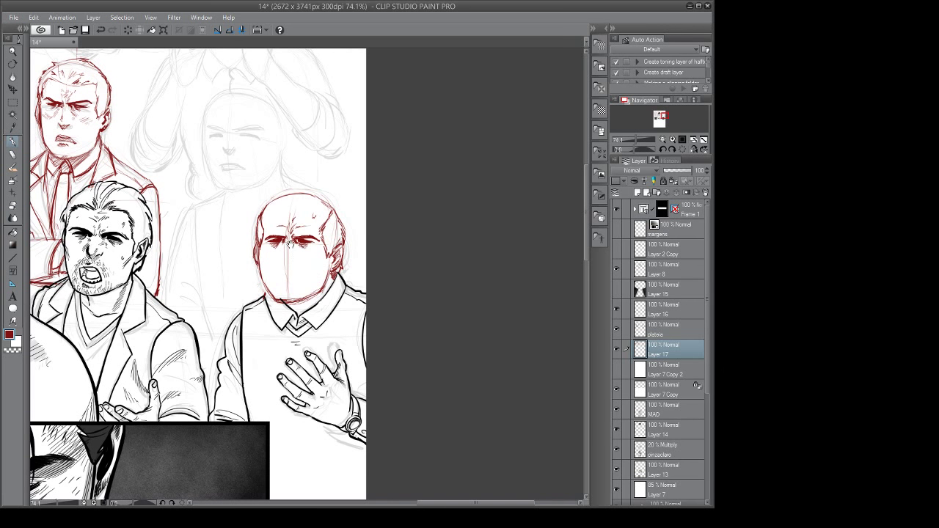
pyautogui.press('e')
pyautogui.moveTo(289, 242); pyautogui.dragTo(288, 296)
pyautogui.press('p')
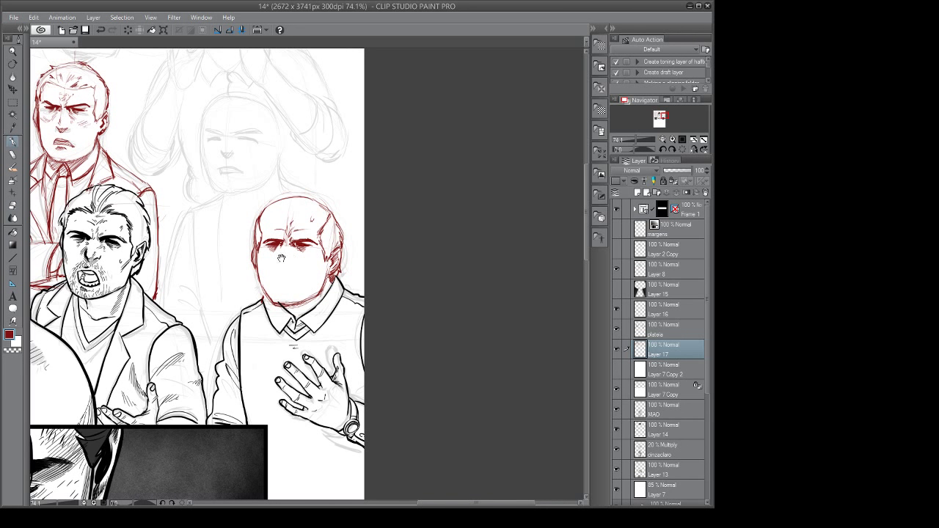
# Draw the balding man's nose and slightly open mouth and add short crease marks on his cheeks.
pyautogui.moveTo(281, 241); pyautogui.dragTo(286, 247)
pyautogui.moveTo(284, 267); pyautogui.dragTo(289, 269)
pyautogui.moveTo(277, 281)
pyautogui.mouseDown()
pyautogui.moveTo(290, 278)
pyautogui.moveTo(296, 288)
pyautogui.mouseUp()
pyautogui.moveTo(281, 286)
pyautogui.mouseDown()
pyautogui.moveTo(314, 261)
pyautogui.moveTo(313, 284)
pyautogui.mouseUp()
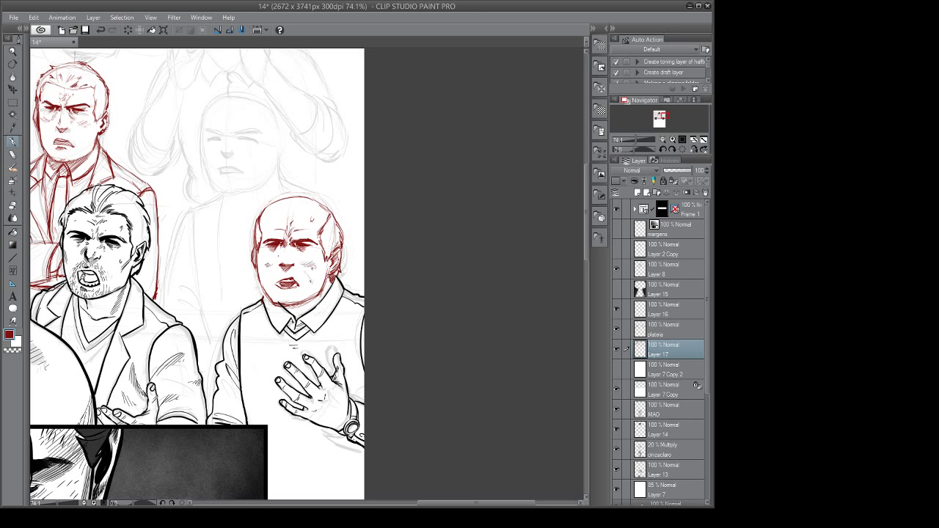
# Thicken the side of the balding man's crown and save the comic page.
pyautogui.moveTo(273, 204); pyautogui.dragTo(255, 245)
pyautogui.moveTo(316, 200)
pyautogui.mouseDown()
pyautogui.moveTo(336, 219)
pyautogui.moveTo(408, 238)
pyautogui.mouseUp()
pyautogui.scroll(-3, 353, 208)
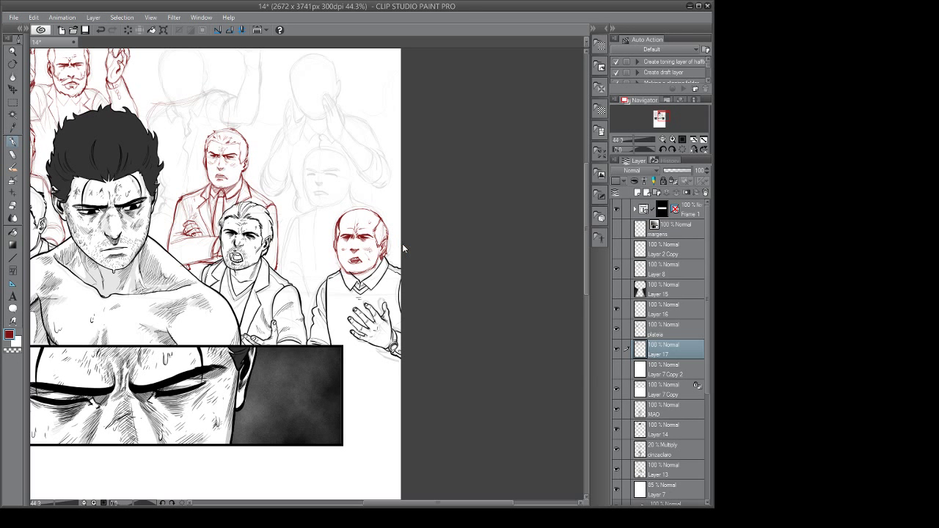
pyautogui.hotkey('ctrl', 's')
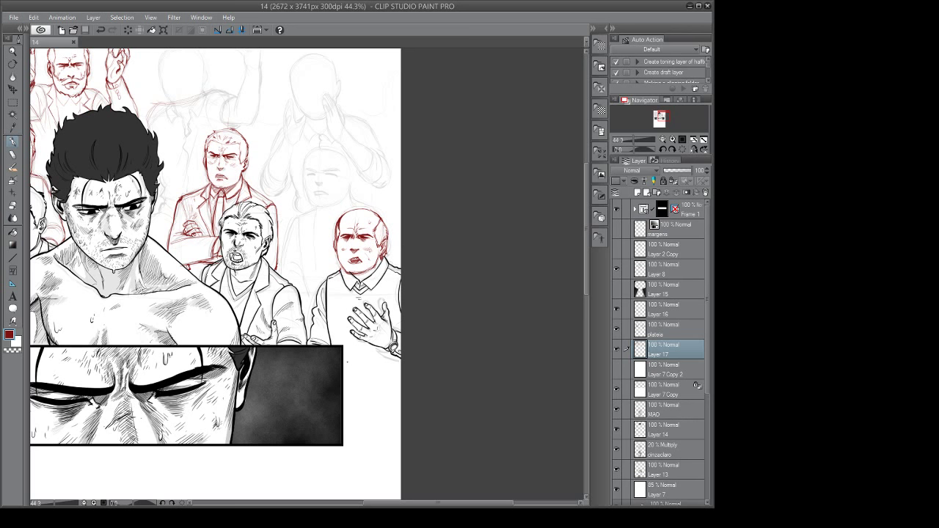
pyautogui.moveTo(370, 391); pyautogui.dragTo(330, 413)
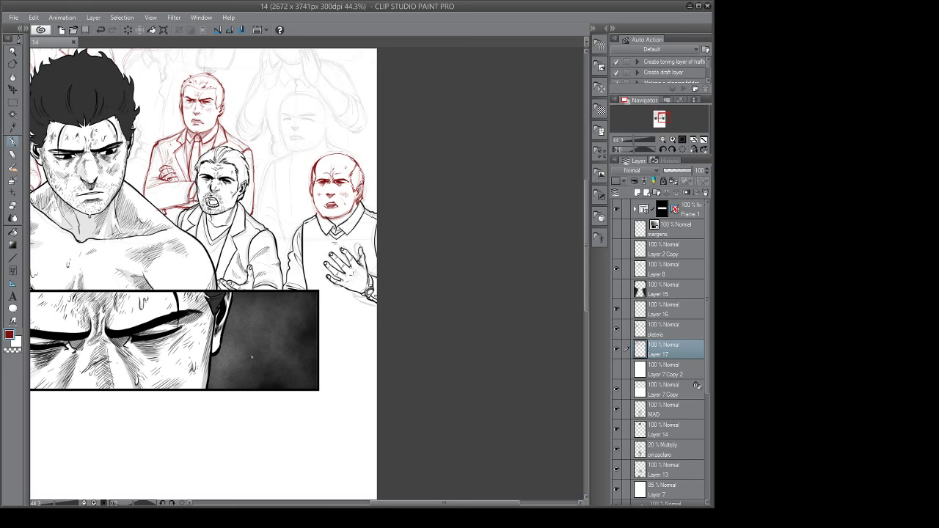
pyautogui.moveTo(314, 375); pyautogui.dragTo(312, 371)
pyautogui.moveTo(343, 339); pyautogui.dragTo(336, 388)
pyautogui.moveTo(362, 326); pyautogui.dragTo(400, 372)
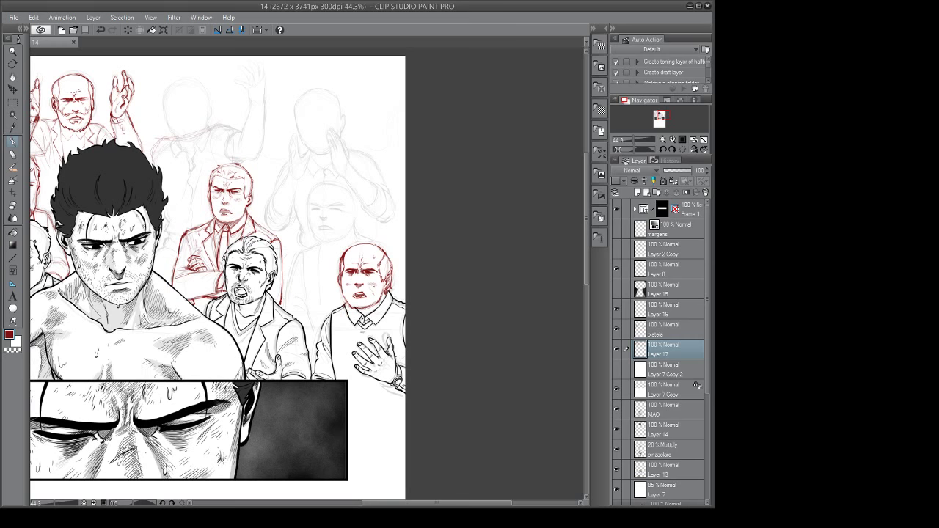
pyautogui.moveTo(343, 293); pyautogui.dragTo(424, 319)
pyautogui.scroll(-3, 421, 334)
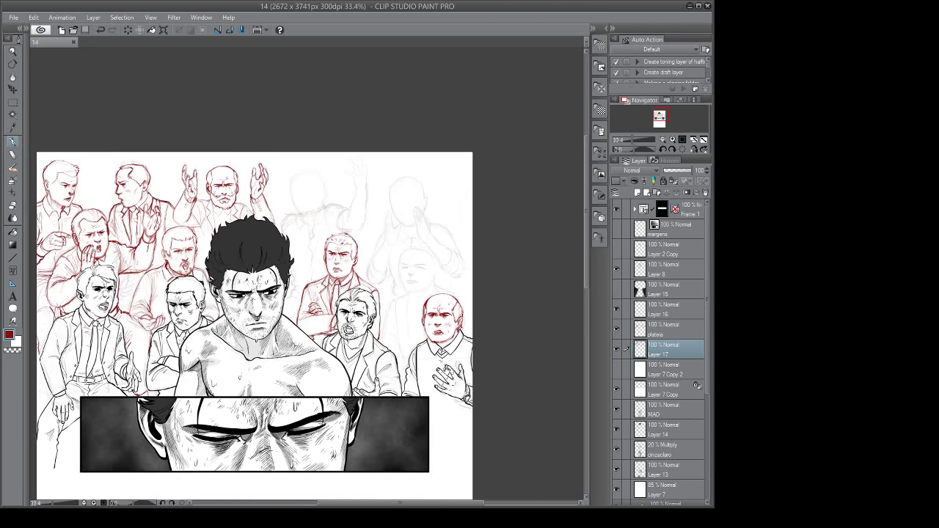
# Sketch the nose and a wide-open shouting mouth on the faint figure behind the balding man.
pyautogui.scroll(3, 462, 293)
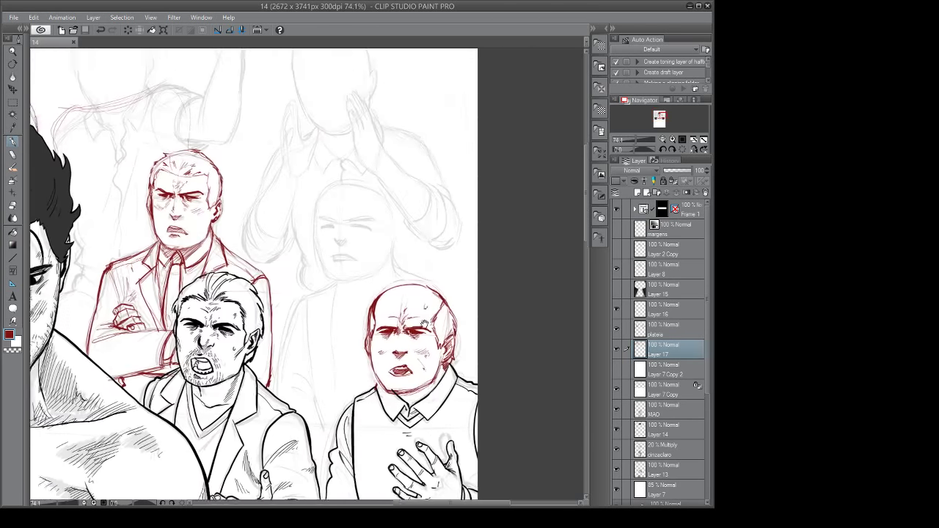
pyautogui.moveTo(424, 324); pyautogui.dragTo(415, 343)
pyautogui.moveTo(378, 246); pyautogui.dragTo(369, 292)
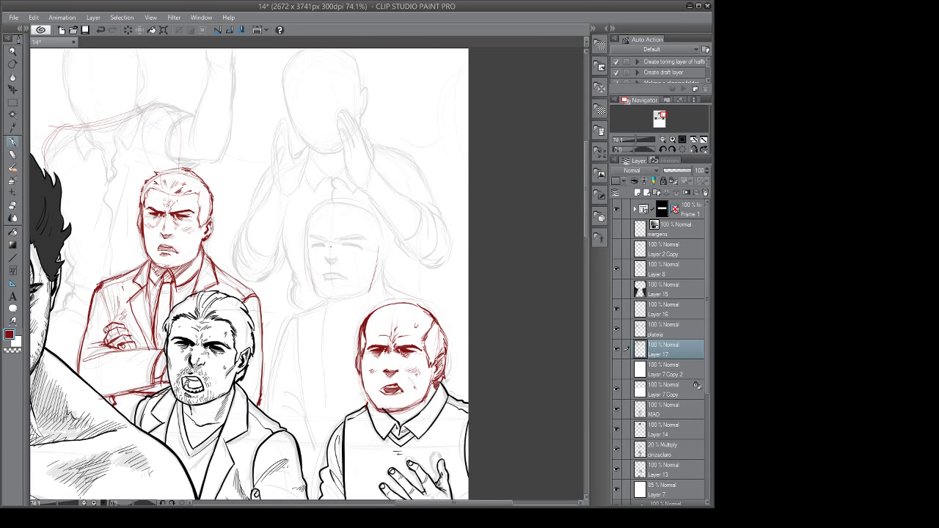
pyautogui.moveTo(312, 246)
pyautogui.mouseDown()
pyautogui.moveTo(348, 241)
pyautogui.moveTo(327, 264)
pyautogui.mouseUp()
pyautogui.moveTo(353, 280); pyautogui.dragTo(358, 284)
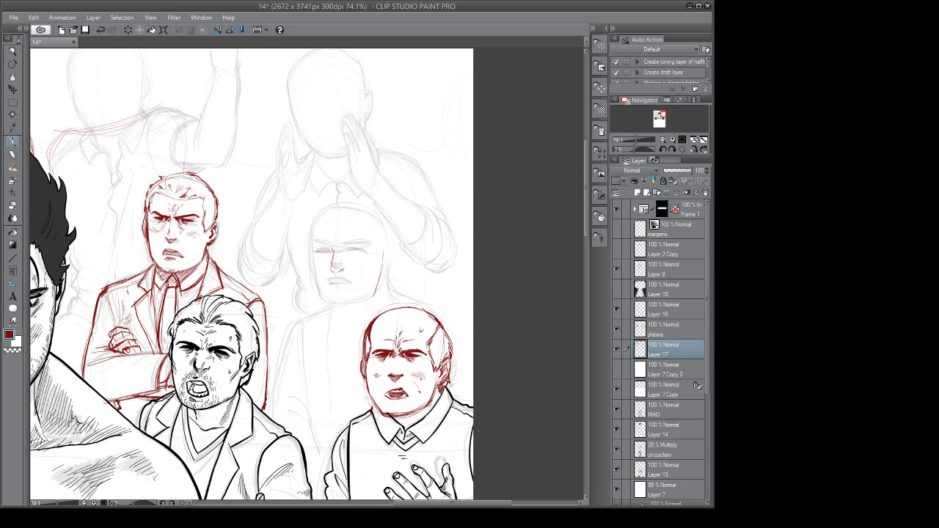
pyautogui.moveTo(335, 281)
pyautogui.mouseDown()
pyautogui.moveTo(351, 290)
pyautogui.moveTo(346, 281)
pyautogui.mouseUp()
pyautogui.moveTo(357, 275); pyautogui.dragTo(342, 299)
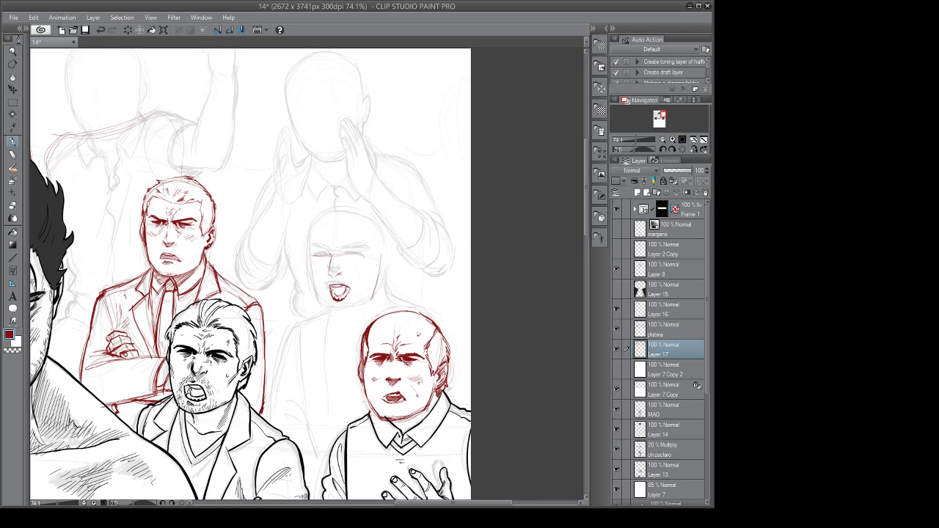
# Refine the shouting man's open mouth and sketch his chin and jawline.
pyautogui.moveTo(343, 288); pyautogui.dragTo(342, 297)
pyautogui.press('e')
pyautogui.press('p')
pyautogui.moveTo(359, 284)
pyautogui.mouseDown()
pyautogui.moveTo(346, 292)
pyautogui.moveTo(354, 293)
pyautogui.mouseUp()
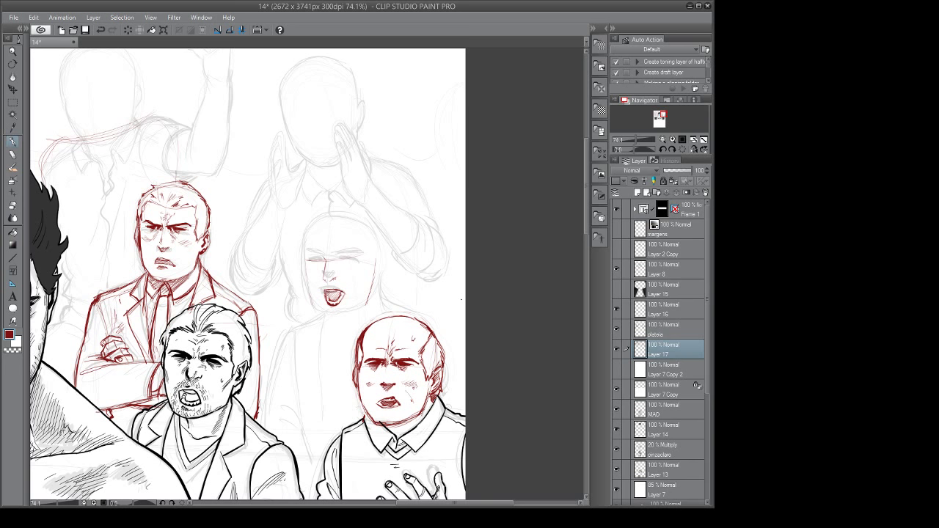
pyautogui.moveTo(353, 317)
pyautogui.mouseDown()
pyautogui.moveTo(346, 326)
pyautogui.moveTo(352, 319)
pyautogui.mouseUp()
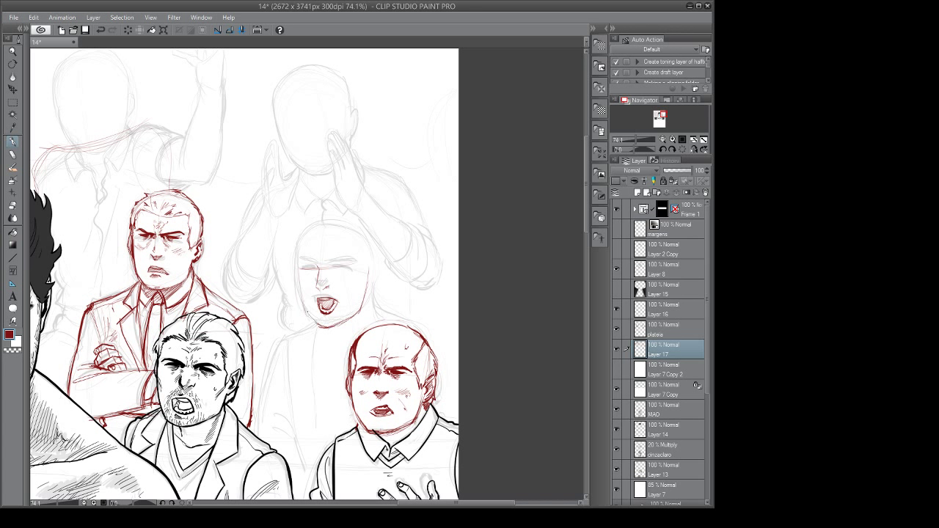
# Draw the front contour of the shouting man's face and the outline of his ear.
pyautogui.press('e')
pyautogui.press('o')
pyautogui.moveTo(373, 271); pyautogui.dragTo(375, 286)
pyautogui.moveTo(297, 253); pyautogui.dragTo(306, 311)
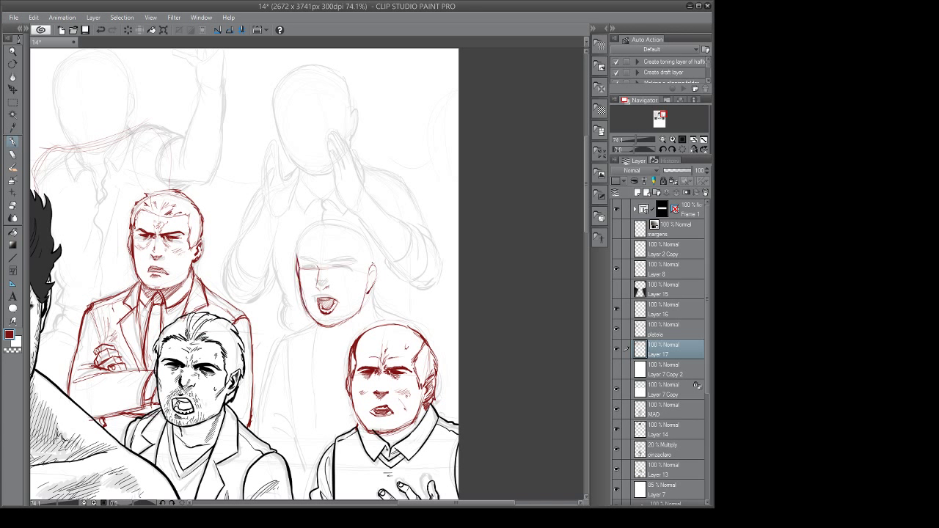
pyautogui.moveTo(369, 258); pyautogui.dragTo(377, 284)
pyautogui.moveTo(372, 274); pyautogui.dragTo(375, 288)
# Clean up the shouting man's jaw below the ear and draw the back line of his neck.
pyautogui.press('e')
pyautogui.moveTo(374, 284); pyautogui.dragTo(363, 308)
pyautogui.press('p')
pyautogui.moveTo(392, 265)
pyautogui.mouseDown()
pyautogui.moveTo(386, 270)
pyautogui.moveTo(432, 242)
pyautogui.mouseUp()
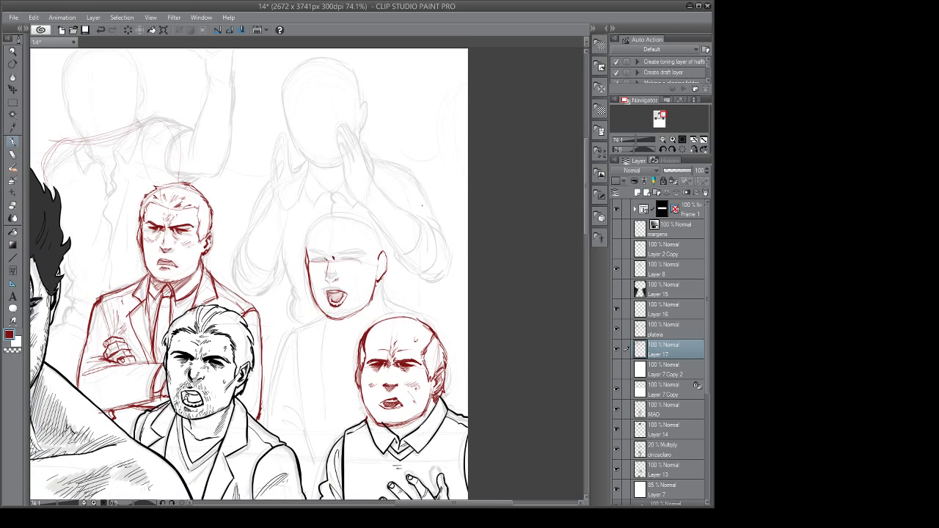
pyautogui.moveTo(378, 286)
pyautogui.mouseDown()
pyautogui.moveTo(386, 306)
pyautogui.moveTo(427, 277)
pyautogui.mouseUp()
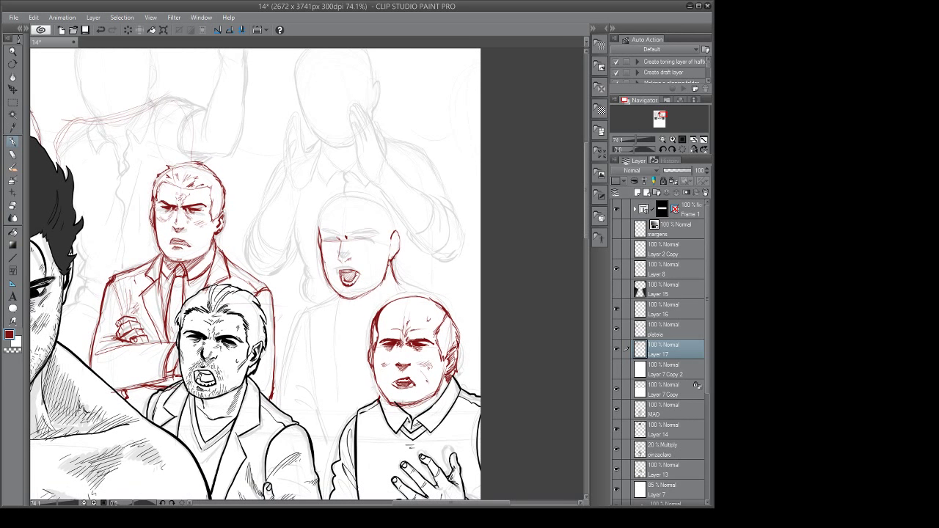
# Add crease strokes on the shouting man's cheeks and draw his nose.
pyautogui.press('e')
pyautogui.press('p')
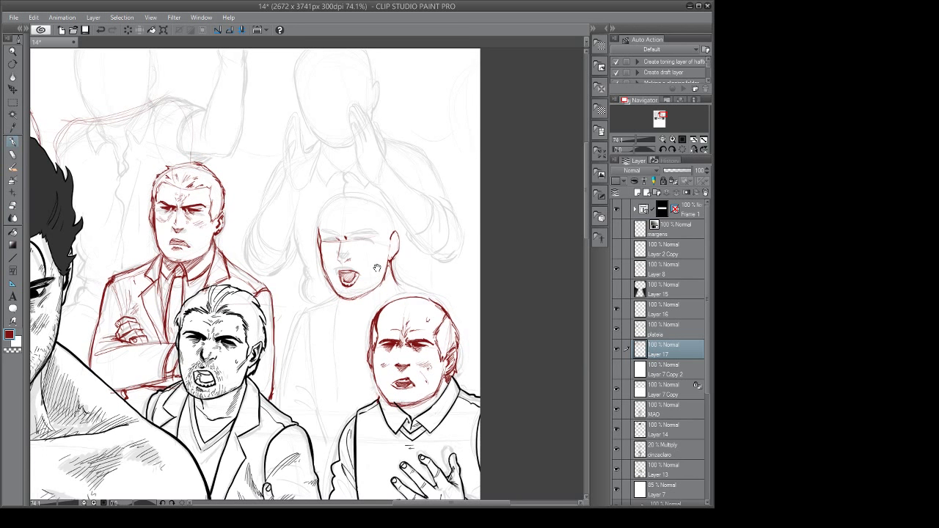
pyautogui.moveTo(377, 267)
pyautogui.mouseDown()
pyautogui.moveTo(350, 282)
pyautogui.moveTo(345, 276)
pyautogui.mouseUp()
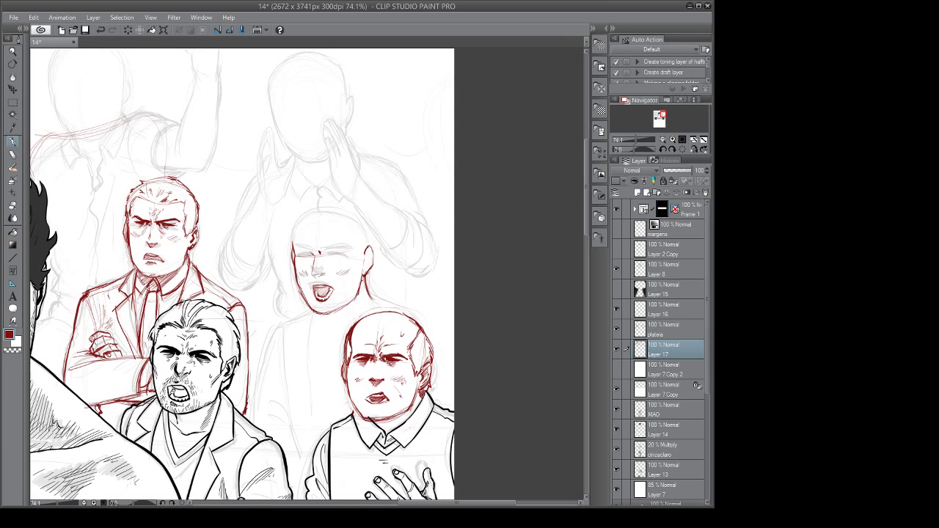
pyautogui.moveTo(318, 275); pyautogui.dragTo(324, 280)
pyautogui.moveTo(300, 266); pyautogui.dragTo(297, 267)
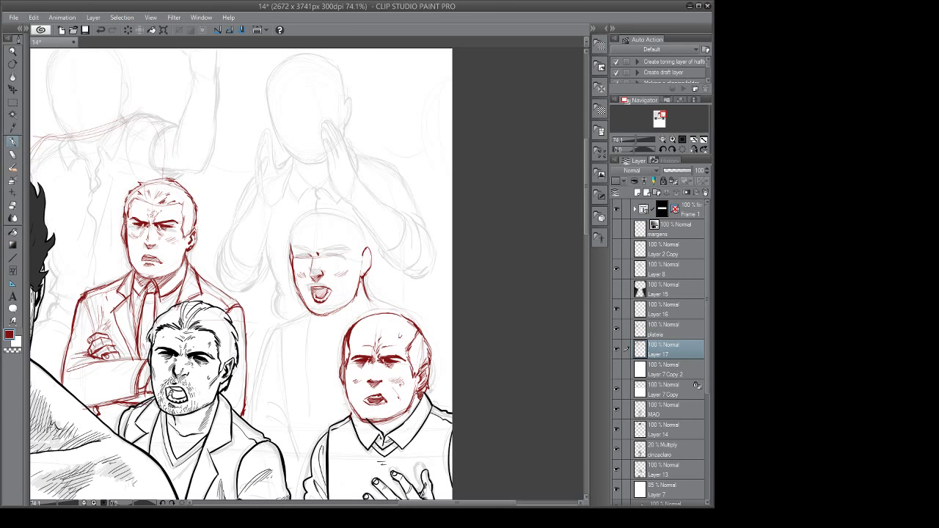
# Draw the shouting man's lowered eyebrows and narrowed eyes with frown wrinkles between them.
pyautogui.moveTo(330, 309); pyautogui.dragTo(270, 272)
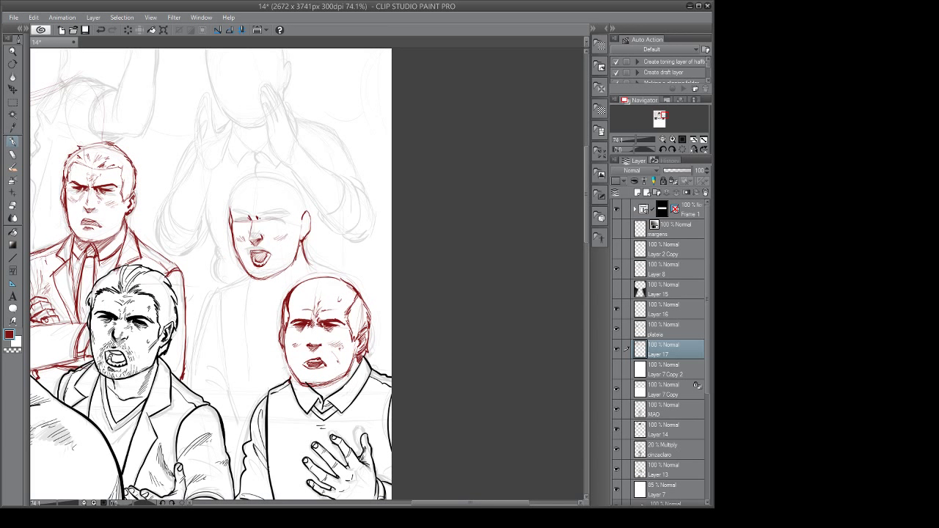
pyautogui.moveTo(263, 219); pyautogui.dragTo(275, 215)
pyautogui.moveTo(265, 218)
pyautogui.mouseDown()
pyautogui.moveTo(283, 215)
pyautogui.moveTo(251, 215)
pyautogui.moveTo(286, 232)
pyautogui.mouseUp()
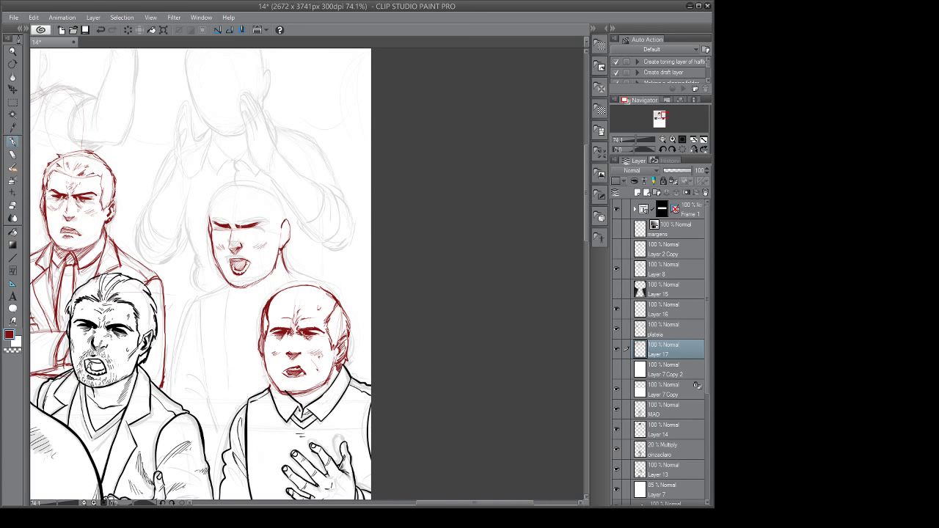
pyautogui.moveTo(247, 228)
pyautogui.mouseDown()
pyautogui.moveTo(261, 225)
pyautogui.moveTo(229, 227)
pyautogui.mouseUp()
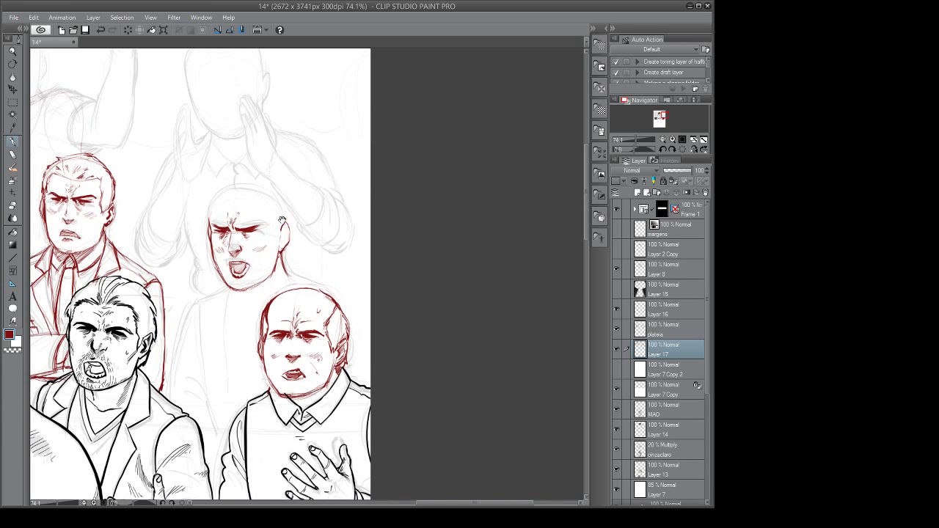
pyautogui.moveTo(295, 238)
pyautogui.mouseDown()
pyautogui.moveTo(280, 248)
pyautogui.moveTo(299, 245)
pyautogui.mouseUp()
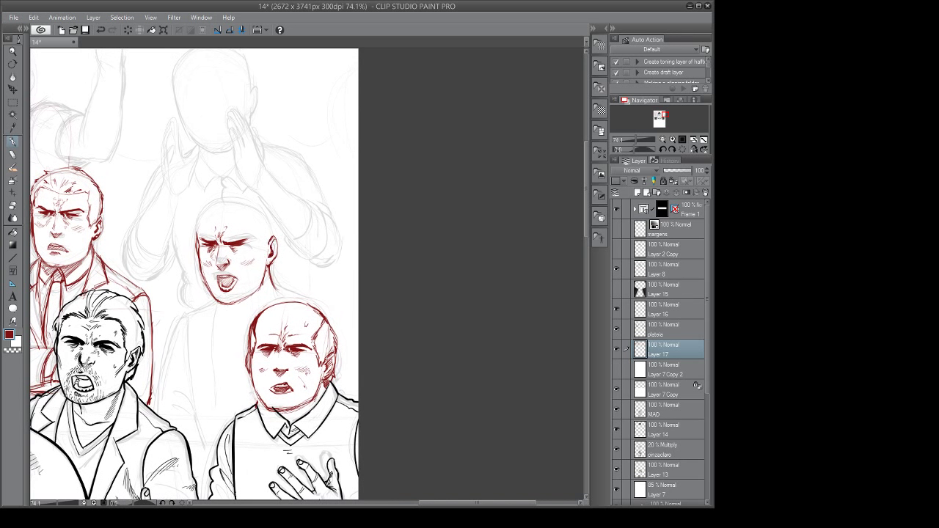
# Outline the shouting man's bald crown from the forehead to above the ear.
pyautogui.moveTo(274, 240)
pyautogui.mouseDown()
pyautogui.moveTo(271, 248)
pyautogui.moveTo(377, 243)
pyautogui.moveTo(385, 254)
pyautogui.mouseUp()
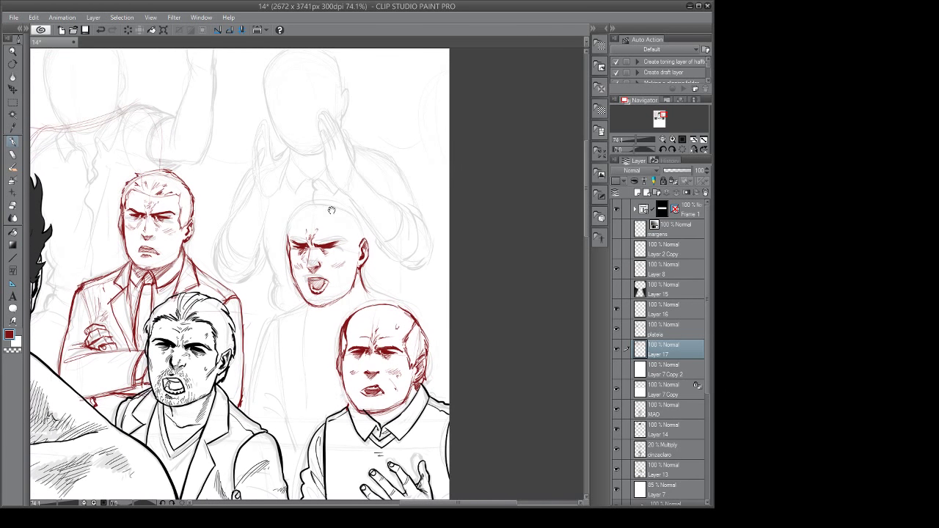
pyautogui.moveTo(290, 235)
pyautogui.mouseDown()
pyautogui.moveTo(292, 211)
pyautogui.moveTo(327, 196)
pyautogui.moveTo(357, 205)
pyautogui.moveTo(364, 241)
pyautogui.mouseUp()
pyautogui.moveTo(359, 207); pyautogui.dragTo(364, 223)
pyautogui.moveTo(372, 302); pyautogui.dragTo(358, 320)
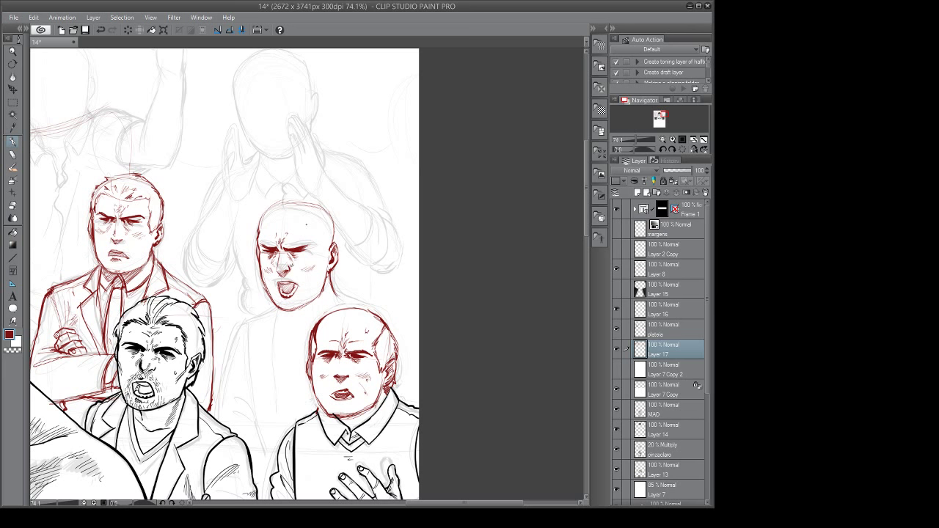
# Refine the back of the shouting man's head above the ear and the creases around his eyes.
pyautogui.moveTo(317, 252); pyautogui.dragTo(316, 259)
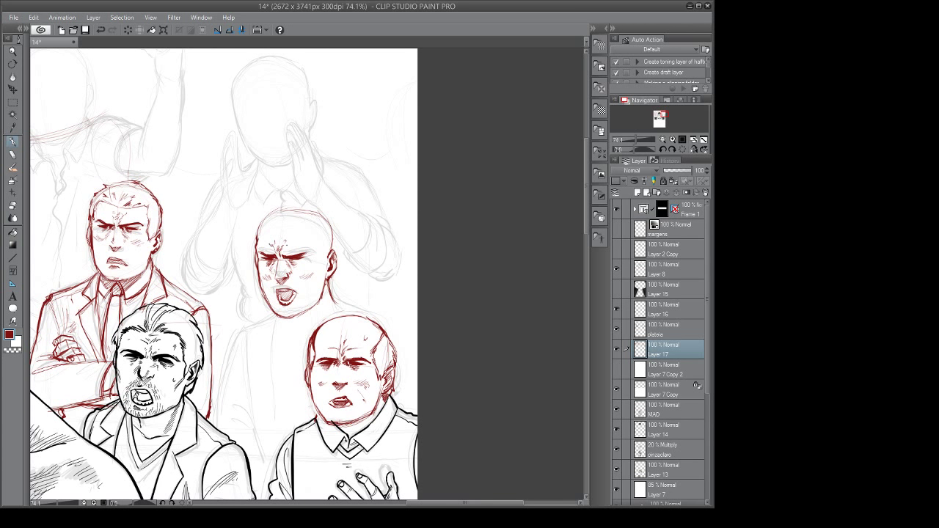
pyautogui.moveTo(318, 245); pyautogui.dragTo(318, 249)
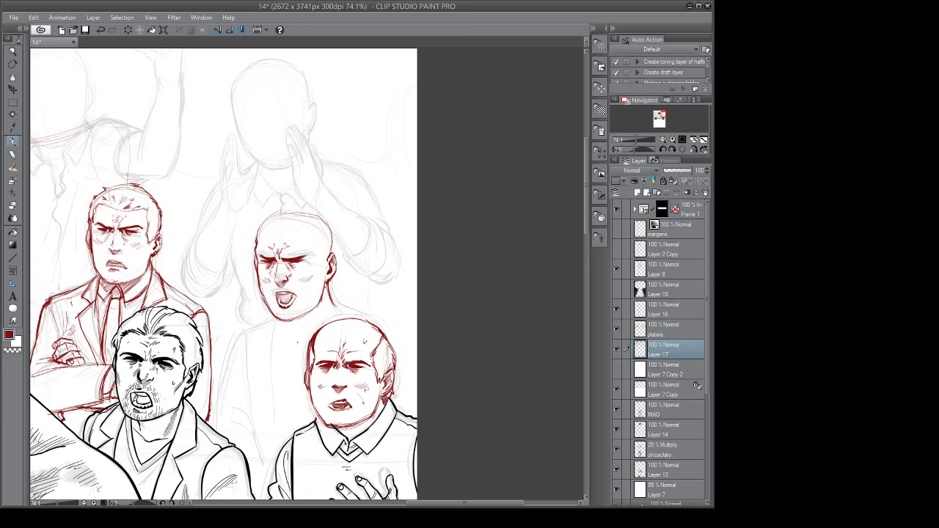
pyautogui.moveTo(311, 315); pyautogui.dragTo(285, 324)
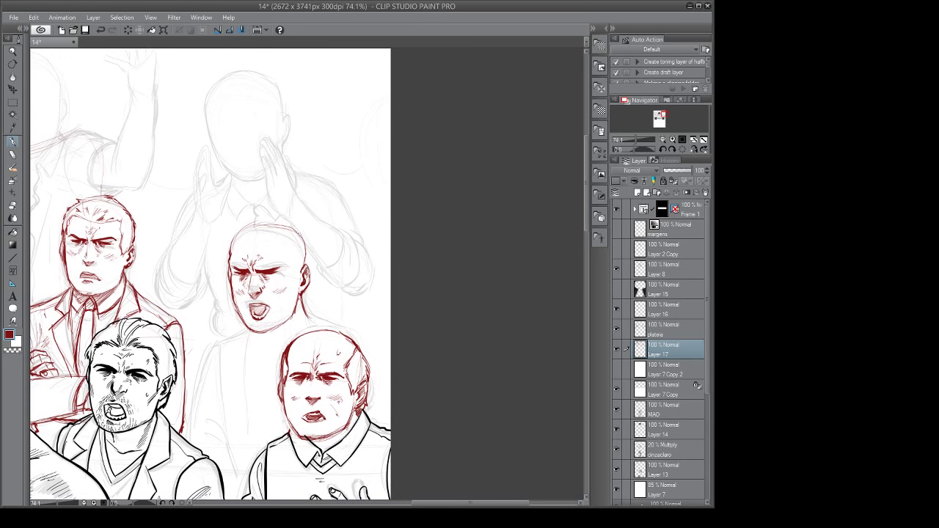
pyautogui.moveTo(299, 234); pyautogui.dragTo(306, 265)
pyautogui.moveTo(314, 268); pyautogui.dragTo(337, 270)
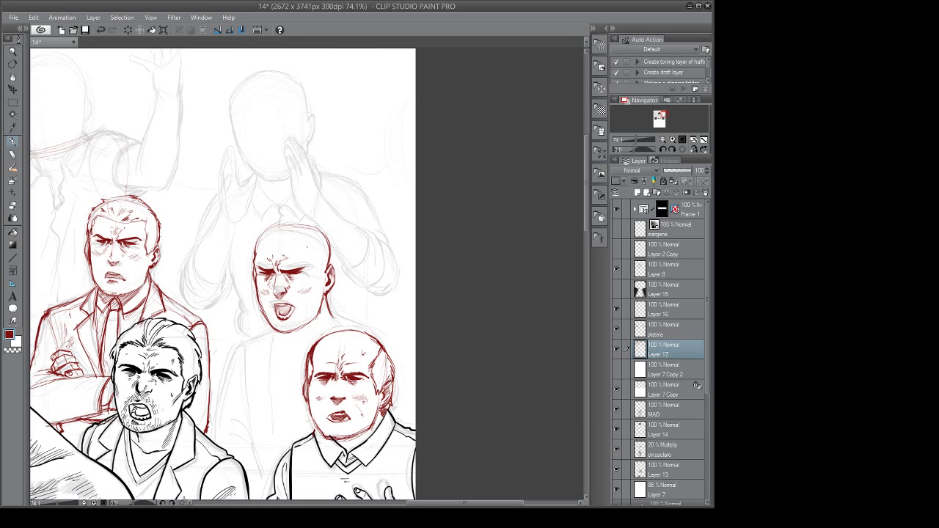
pyautogui.moveTo(408, 276); pyautogui.dragTo(376, 272)
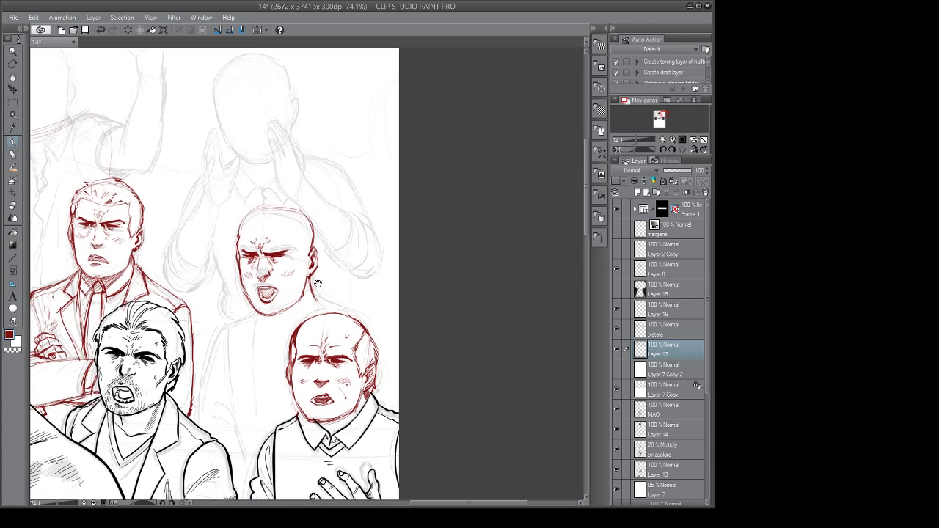
pyautogui.moveTo(317, 283); pyautogui.dragTo(353, 272)
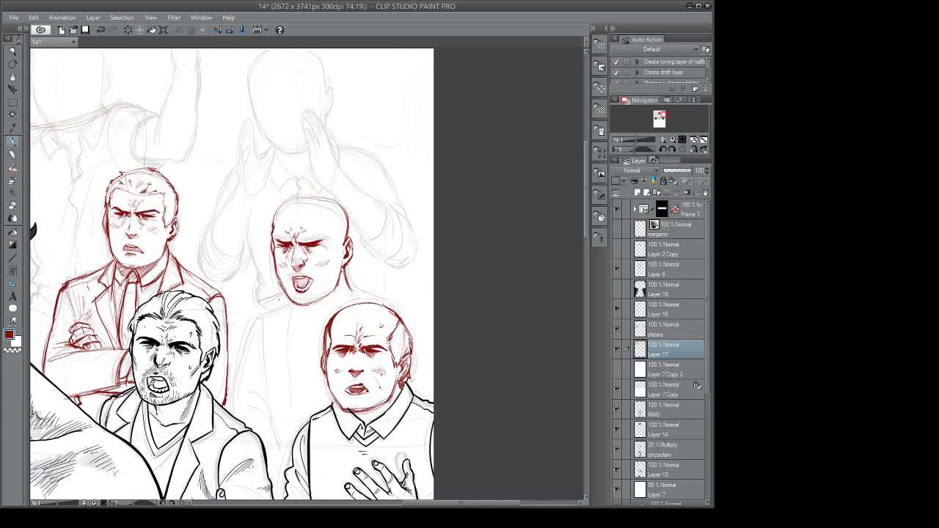
# Sketch the shouting man's shoulder and upper arm outline down toward the grey-haired man in front.
pyautogui.moveTo(280, 292)
pyautogui.mouseDown()
pyautogui.moveTo(239, 314)
pyautogui.moveTo(220, 408)
pyautogui.mouseUp()
pyautogui.moveTo(226, 384); pyautogui.dragTo(218, 404)
pyautogui.moveTo(283, 377); pyautogui.dragTo(278, 349)
pyautogui.moveTo(231, 368)
pyautogui.mouseDown()
pyautogui.moveTo(251, 365)
pyautogui.moveTo(257, 381)
pyautogui.mouseUp()
pyautogui.scroll(-2, 330, 366)
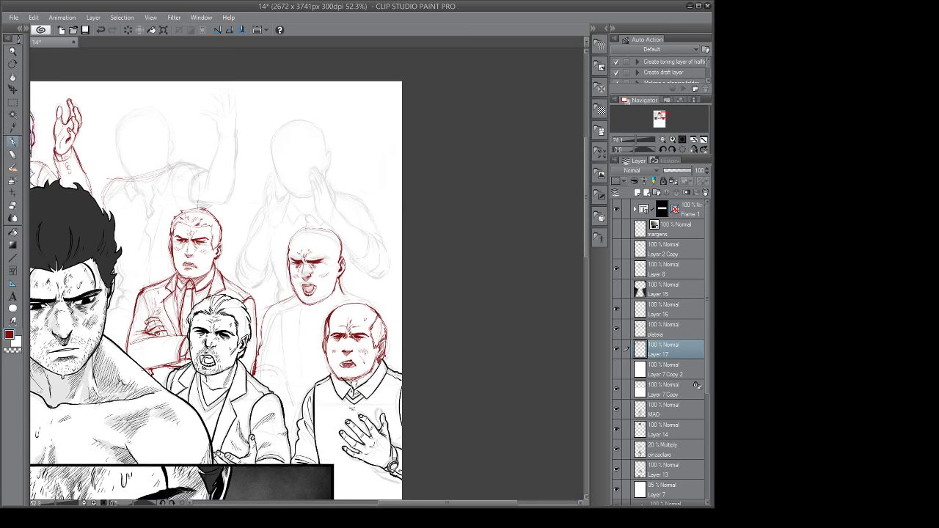
pyautogui.moveTo(364, 381); pyautogui.dragTo(283, 341)
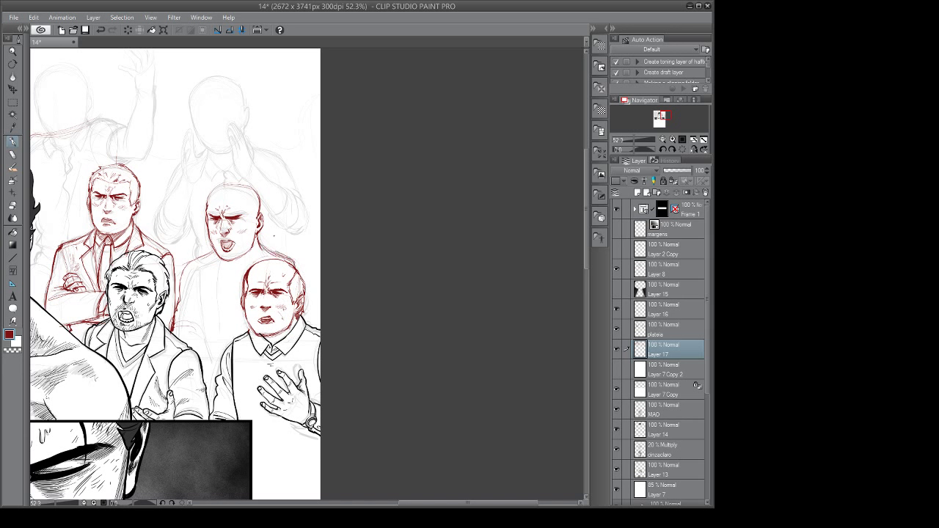
# Sketch the shouting man's far shoulder and arm sloping down behind the bald man in the sweater vest.
pyautogui.press('e')
pyautogui.press('o')
pyautogui.press('e')
pyautogui.press('o')
pyautogui.moveTo(305, 265); pyautogui.dragTo(323, 282)
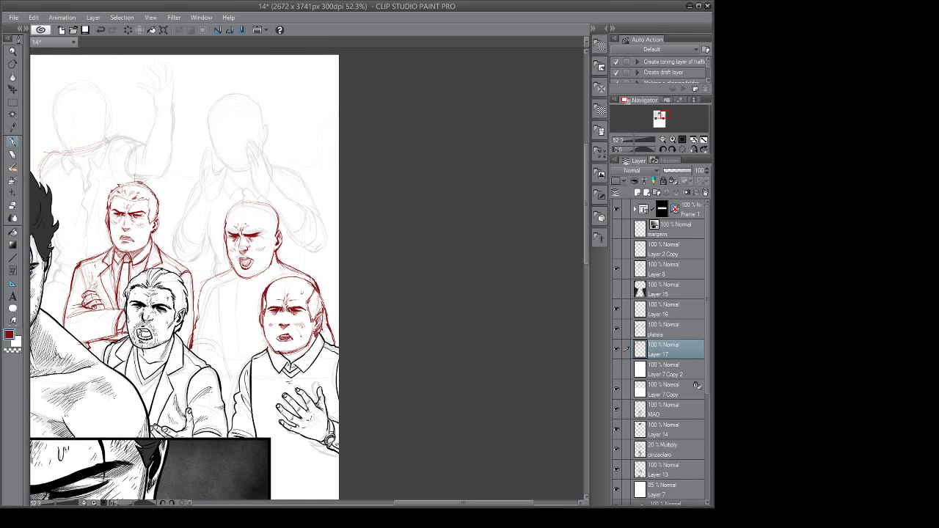
# Redraw the shouting man's near shoulder and upper arm with firmer lines and touch up the far arm's contour.
pyautogui.moveTo(233, 264)
pyautogui.mouseDown()
pyautogui.moveTo(207, 280)
pyautogui.moveTo(199, 306)
pyautogui.mouseUp()
pyautogui.press('e')
pyautogui.moveTo(228, 270)
pyautogui.mouseDown()
pyautogui.moveTo(203, 286)
pyautogui.moveTo(199, 316)
pyautogui.mouseUp()
pyautogui.press('p')
pyautogui.moveTo(283, 323); pyautogui.dragTo(260, 321)
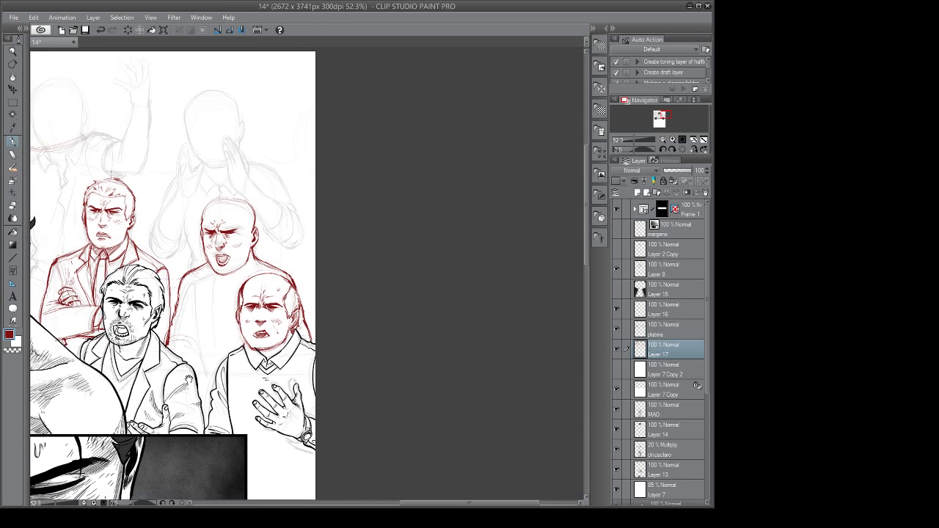
pyautogui.press('e')
pyautogui.press('o')
pyautogui.moveTo(274, 320); pyautogui.dragTo(277, 320)
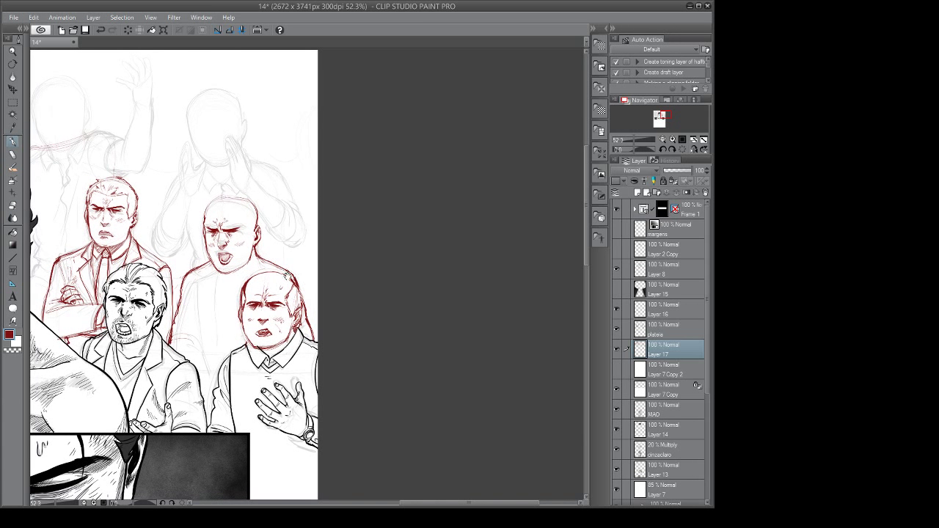
pyautogui.moveTo(310, 287); pyautogui.dragTo(309, 281)
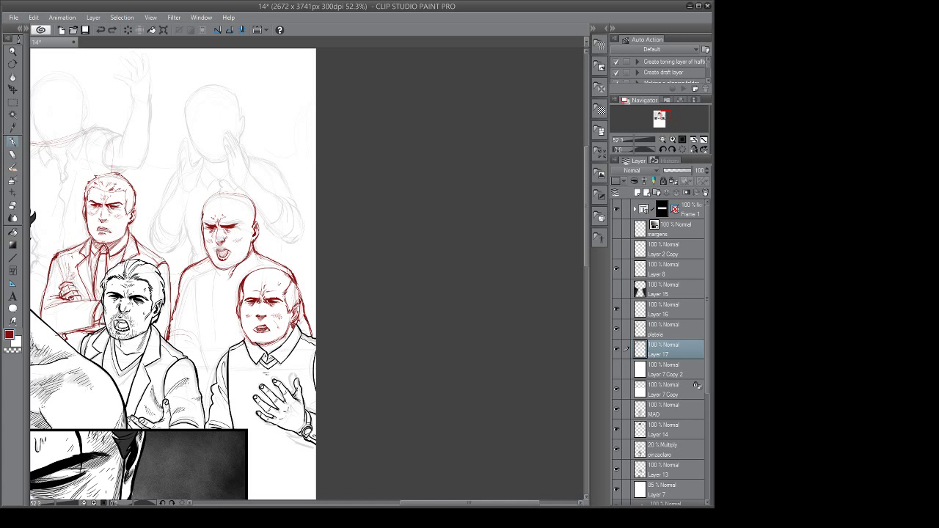
# Draw the shouting man's open shirt collar below the chin and along the side of his neck.
pyautogui.moveTo(227, 286); pyautogui.dragTo(225, 299)
pyautogui.press('e')
pyautogui.moveTo(249, 254); pyautogui.dragTo(232, 273)
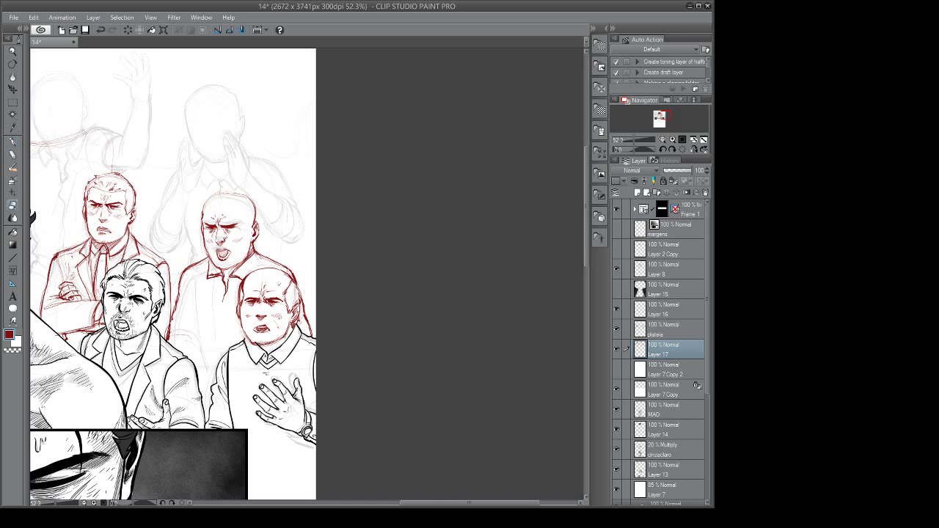
pyautogui.press('p')
pyautogui.press('e')
pyautogui.moveTo(251, 253)
pyautogui.mouseDown()
pyautogui.moveTo(240, 267)
pyautogui.moveTo(273, 248)
pyautogui.mouseUp()
pyautogui.press('p')
pyautogui.press('e')
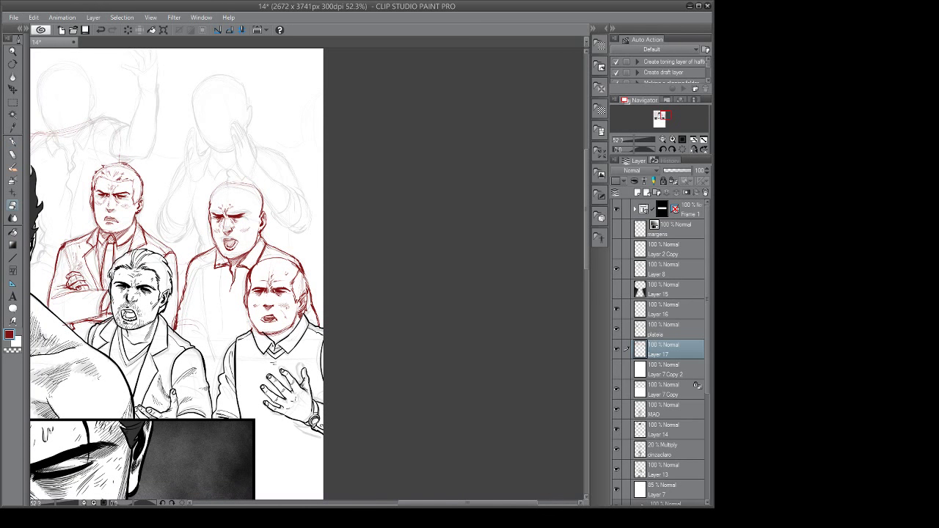
# Draw the shirt's front edge running down the shouting man's chest from the open collar.
pyautogui.press('p')
pyautogui.moveTo(222, 269); pyautogui.dragTo(221, 321)
pyautogui.moveTo(220, 289); pyautogui.dragTo(222, 323)
pyautogui.moveTo(218, 244)
pyautogui.mouseDown()
pyautogui.moveTo(206, 281)
pyautogui.moveTo(221, 325)
pyautogui.mouseUp()
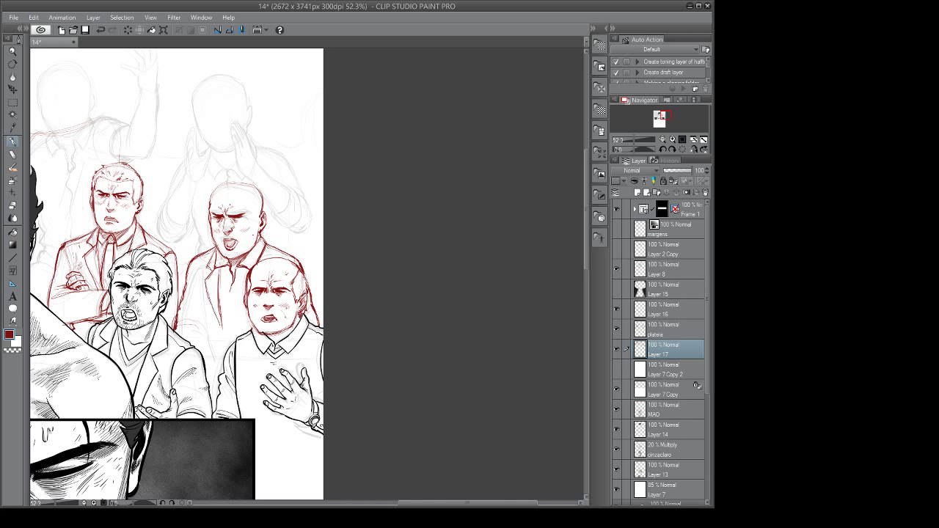
pyautogui.moveTo(220, 265); pyautogui.dragTo(218, 298)
pyautogui.moveTo(267, 244)
pyautogui.mouseDown()
pyautogui.moveTo(272, 259)
pyautogui.moveTo(295, 255)
pyautogui.mouseUp()
pyautogui.moveTo(277, 248)
pyautogui.mouseDown()
pyautogui.moveTo(298, 259)
pyautogui.moveTo(303, 280)
pyautogui.mouseUp()
pyautogui.hotkey('ctrl', 'z')
pyautogui.hotkey('ctrl', 'z')
pyautogui.hotkey('ctrl', 'z')
# Add the lower shirt front edge and reinforce the shouting man's far shoulder behind the bald man's head.
pyautogui.press('e')
pyautogui.press('p')
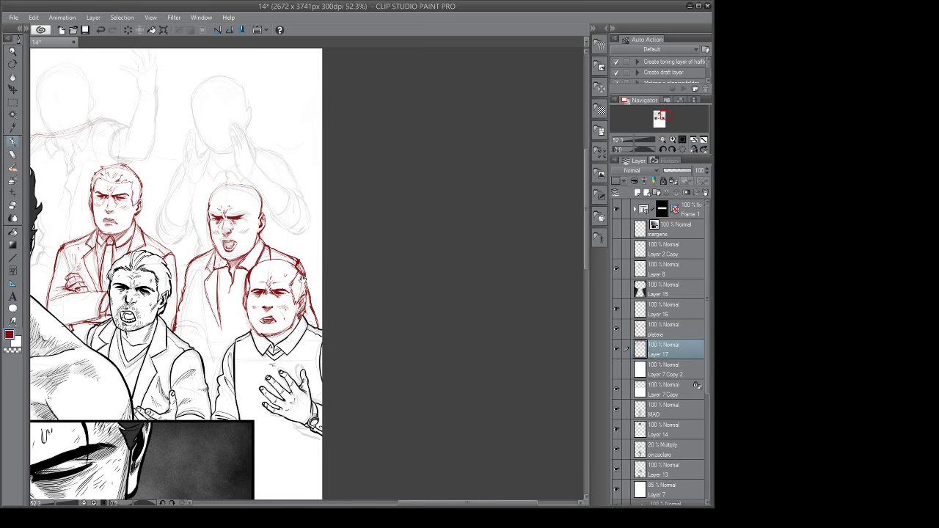
pyautogui.moveTo(263, 242); pyautogui.dragTo(270, 249)
pyautogui.moveTo(244, 309)
pyautogui.mouseDown()
pyautogui.moveTo(243, 334)
pyautogui.moveTo(222, 334)
pyautogui.moveTo(223, 343)
pyautogui.mouseUp()
pyautogui.moveTo(229, 292)
pyautogui.mouseDown()
pyautogui.moveTo(231, 337)
pyautogui.moveTo(222, 348)
pyautogui.moveTo(221, 338)
pyautogui.mouseUp()
pyautogui.moveTo(295, 248); pyautogui.dragTo(299, 301)
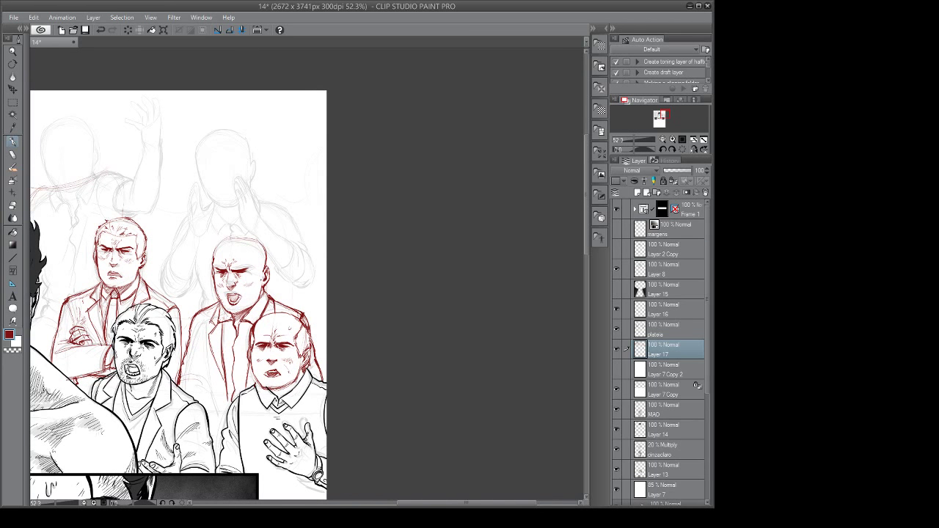
# Touch up the side of the shouting man's head and forehead and save the page.
pyautogui.moveTo(265, 272); pyautogui.dragTo(261, 285)
pyautogui.moveTo(235, 254); pyautogui.dragTo(248, 250)
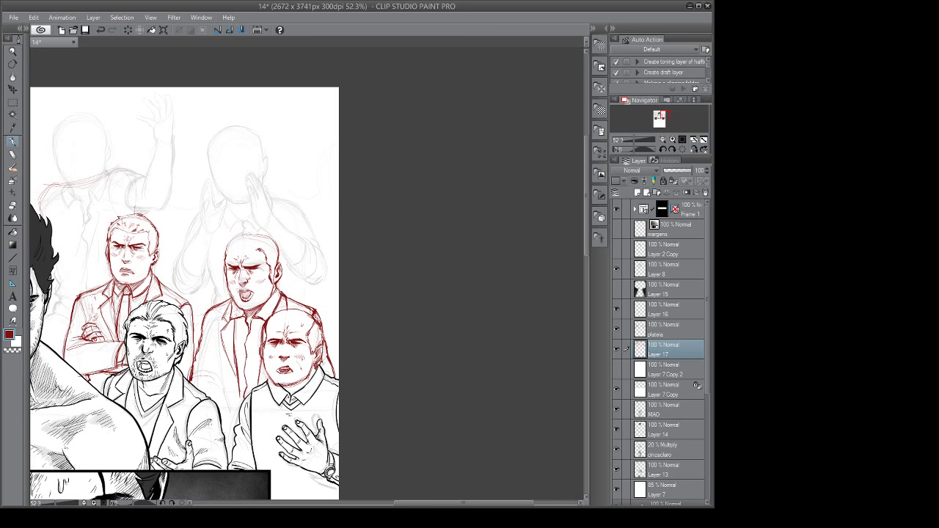
pyautogui.hotkey('ctrl', 's')
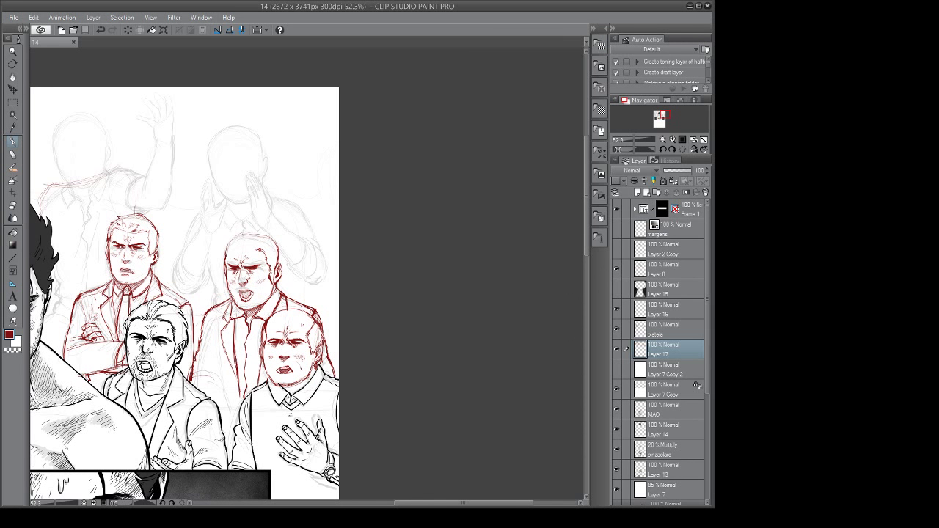
pyautogui.click(468, 153)
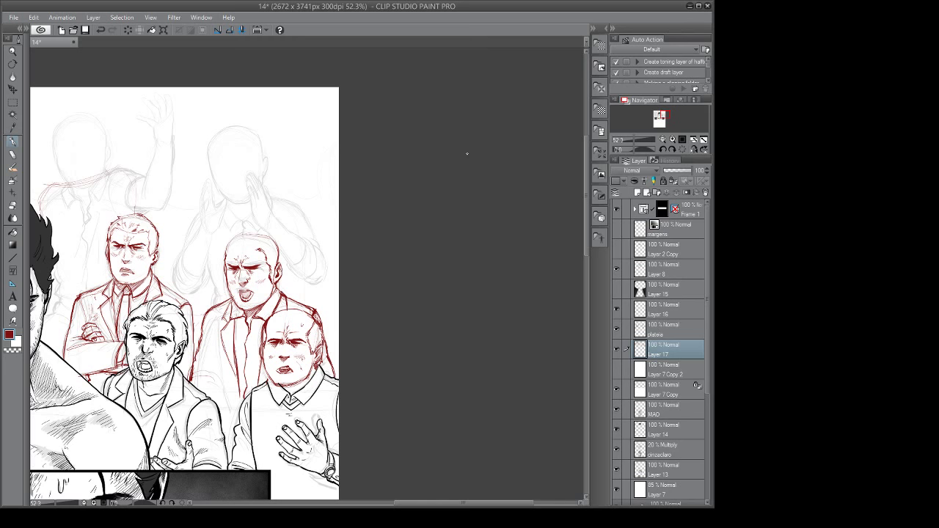
# Draw a swept fringe across the shouting man's forehead and a sideburn in front of his ear.
pyautogui.moveTo(288, 347); pyautogui.dragTo(309, 266)
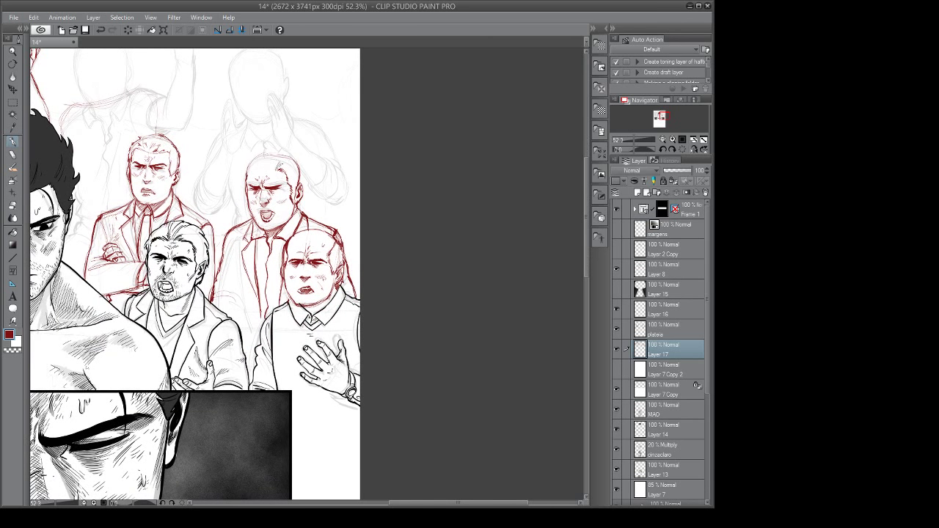
pyautogui.moveTo(299, 158); pyautogui.dragTo(295, 190)
pyautogui.moveTo(333, 222); pyautogui.dragTo(357, 218)
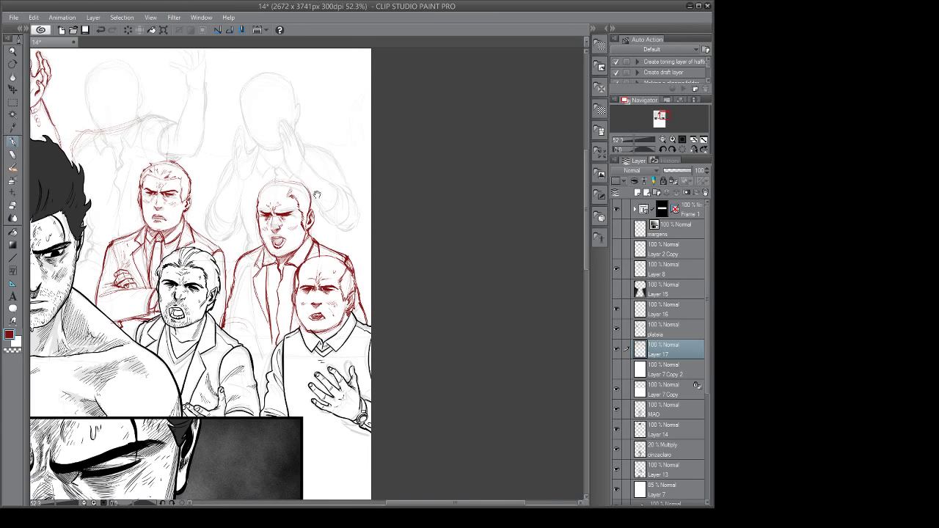
pyautogui.moveTo(311, 183); pyautogui.dragTo(326, 211)
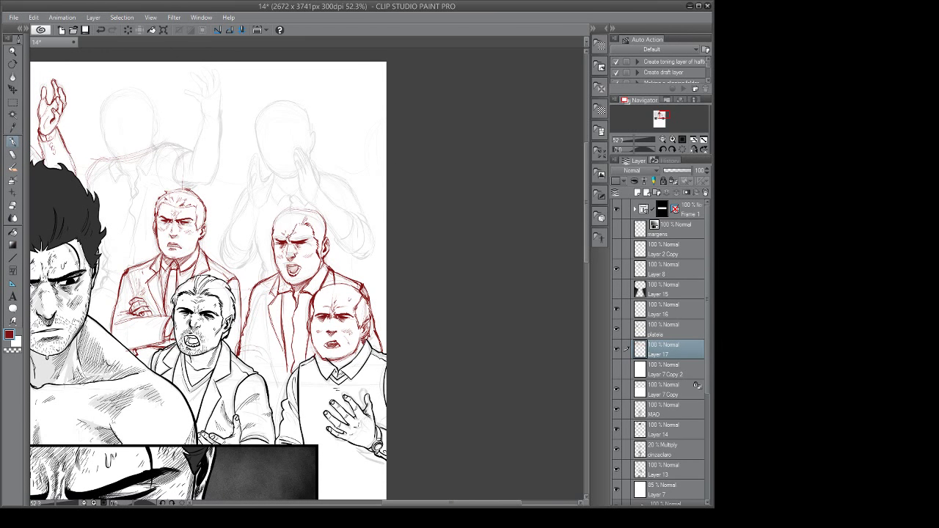
pyautogui.moveTo(287, 223)
pyautogui.mouseDown()
pyautogui.moveTo(296, 237)
pyautogui.moveTo(282, 231)
pyautogui.mouseUp()
pyautogui.moveTo(353, 221)
pyautogui.mouseDown()
pyautogui.moveTo(313, 213)
pyautogui.moveTo(328, 231)
pyautogui.moveTo(277, 210)
pyautogui.moveTo(312, 237)
pyautogui.moveTo(309, 254)
pyautogui.mouseUp()
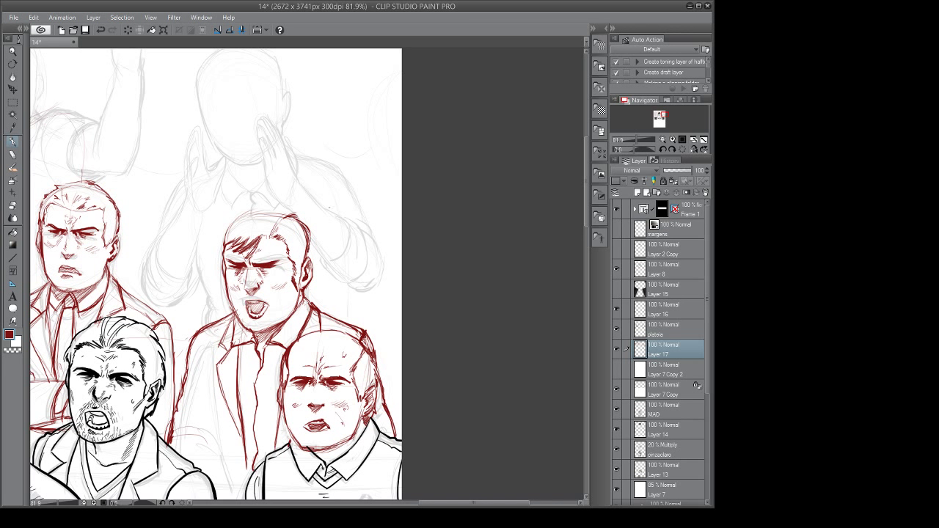
# Outline the shouting man's hair volume above the crown with loose strands falling toward the fringe.
pyautogui.moveTo(276, 220)
pyautogui.mouseDown()
pyautogui.moveTo(287, 207)
pyautogui.moveTo(242, 209)
pyautogui.moveTo(227, 222)
pyautogui.mouseUp()
pyautogui.moveTo(242, 212)
pyautogui.mouseDown()
pyautogui.moveTo(217, 254)
pyautogui.moveTo(255, 251)
pyautogui.moveTo(242, 260)
pyautogui.mouseUp()
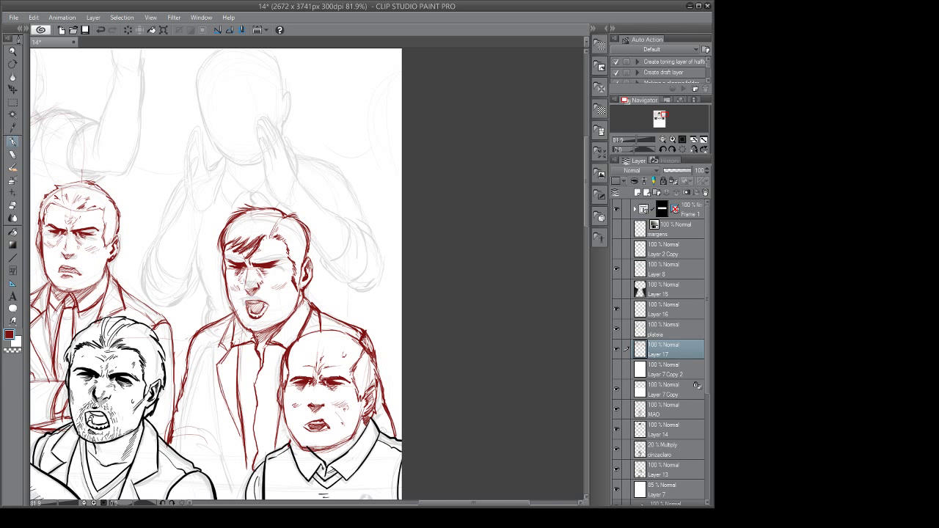
pyautogui.moveTo(267, 236); pyautogui.dragTo(260, 247)
pyautogui.scroll(-4, 374, 275)
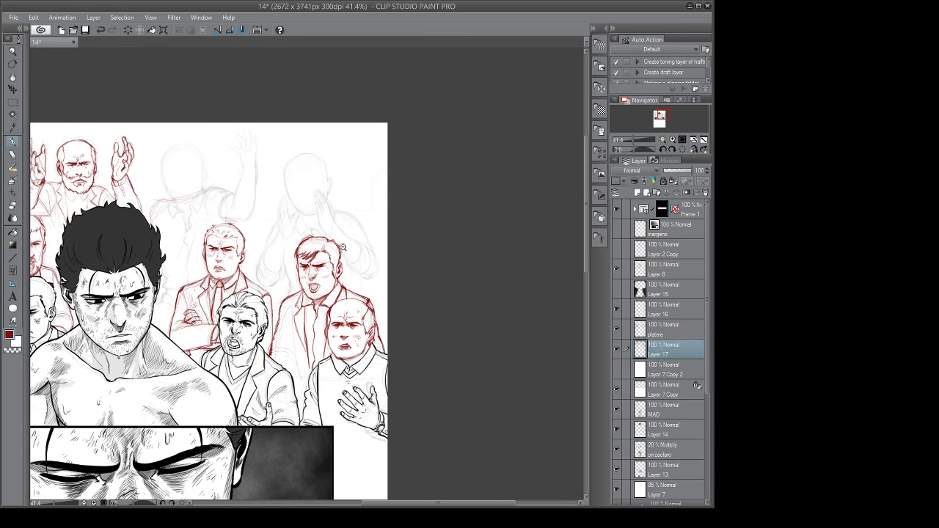
pyautogui.scroll(2, 345, 232)
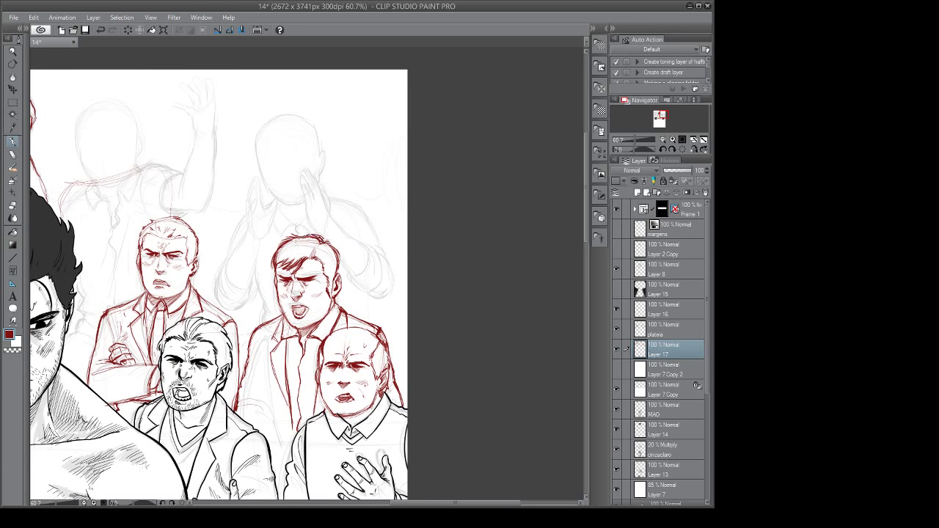
# Refine the shouting man's parting and the strands combed back toward his ear.
pyautogui.press('e')
pyautogui.press('p')
pyautogui.moveTo(286, 249); pyautogui.dragTo(275, 266)
pyautogui.moveTo(282, 257)
pyautogui.mouseDown()
pyautogui.moveTo(275, 268)
pyautogui.moveTo(281, 259)
pyautogui.moveTo(335, 275)
pyautogui.mouseUp()
pyautogui.moveTo(325, 268)
pyautogui.mouseDown()
pyautogui.moveTo(333, 275)
pyautogui.moveTo(342, 258)
pyautogui.moveTo(340, 274)
pyautogui.moveTo(339, 265)
pyautogui.moveTo(372, 276)
pyautogui.moveTo(394, 241)
pyautogui.mouseUp()
# Sketch the shouting man's sleeve folds, jacket lapel and shoulder seams, and save the page.
pyautogui.moveTo(264, 329); pyautogui.dragTo(256, 341)
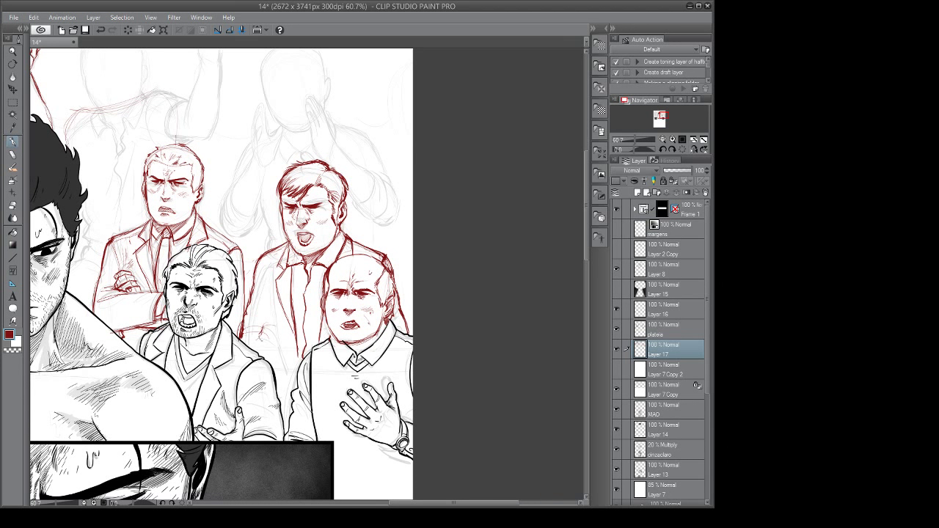
pyautogui.moveTo(266, 329)
pyautogui.mouseDown()
pyautogui.moveTo(281, 324)
pyautogui.moveTo(254, 345)
pyautogui.moveTo(260, 329)
pyautogui.moveTo(250, 327)
pyautogui.mouseUp()
pyautogui.moveTo(263, 253); pyautogui.dragTo(268, 315)
pyautogui.moveTo(266, 258); pyautogui.dragTo(279, 250)
pyautogui.moveTo(352, 245); pyautogui.dragTo(382, 259)
pyautogui.moveTo(397, 292)
pyautogui.mouseDown()
pyautogui.moveTo(399, 278)
pyautogui.moveTo(403, 286)
pyautogui.mouseUp()
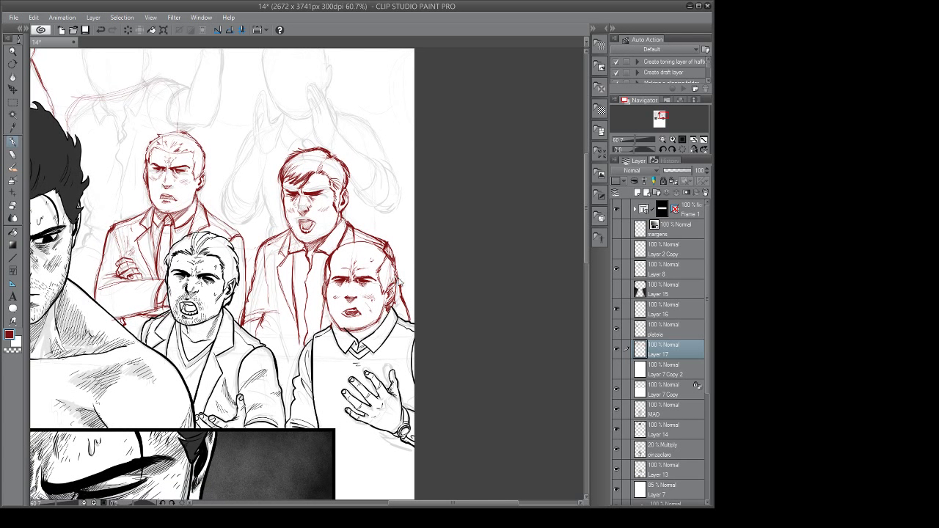
pyautogui.hotkey('ctrl', 's')
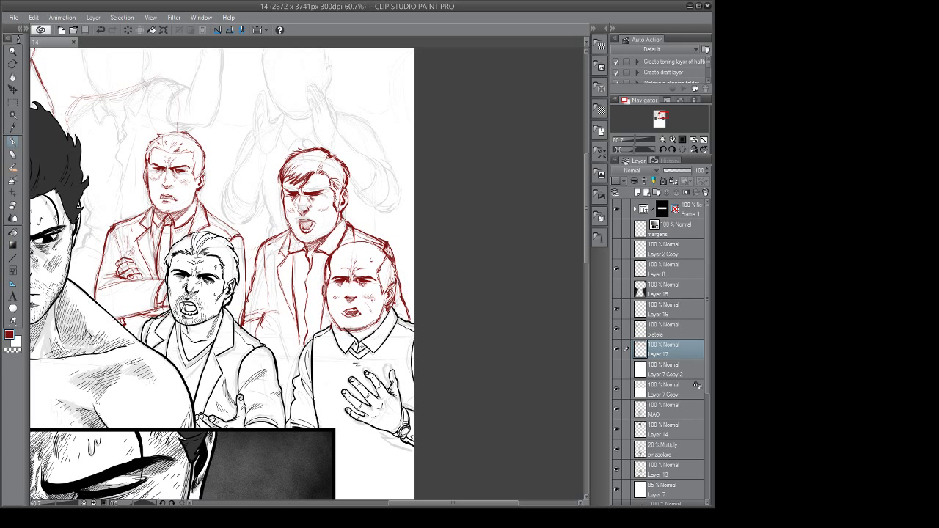
# Draw the placket and fold lines down the shouting man's shirt and refine the collar and jacket around them.
pyautogui.moveTo(317, 286)
pyautogui.mouseDown()
pyautogui.moveTo(297, 265)
pyautogui.moveTo(298, 326)
pyautogui.mouseUp()
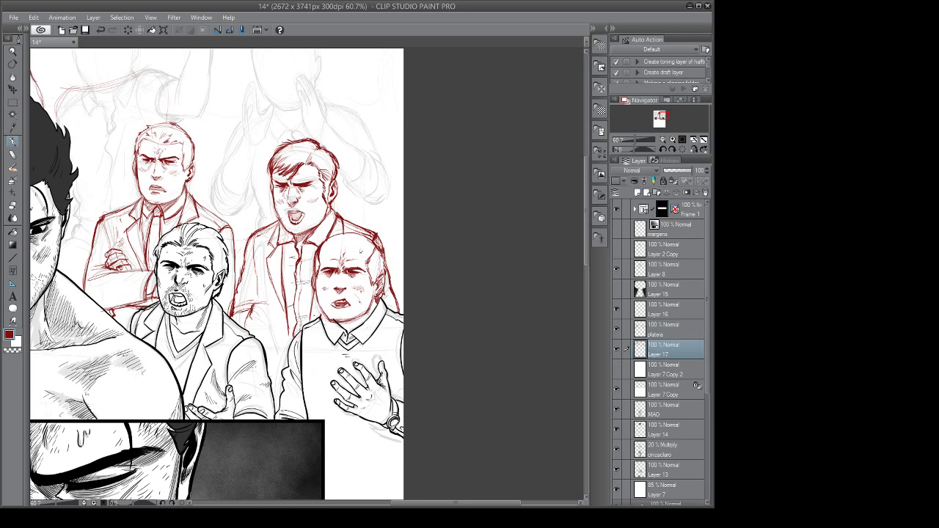
pyautogui.scroll(1, 345, 321)
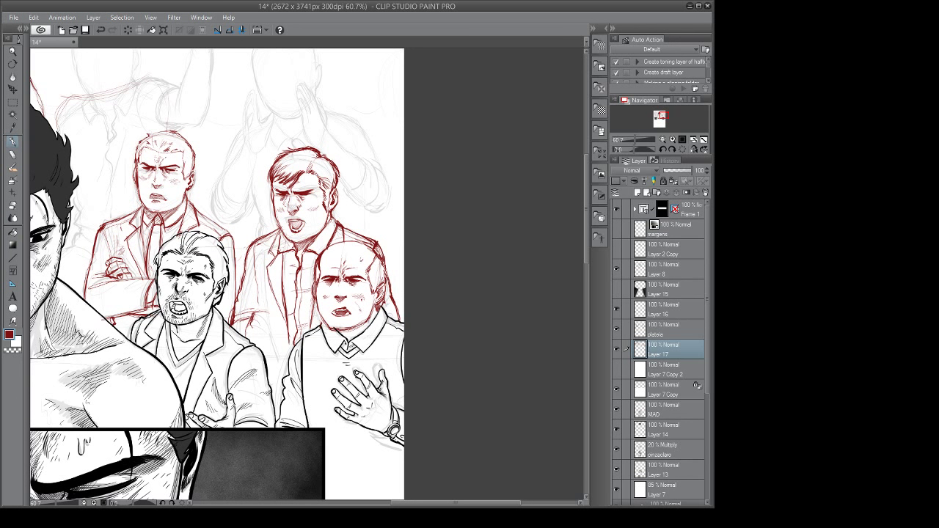
pyautogui.moveTo(284, 258)
pyautogui.mouseDown()
pyautogui.moveTo(285, 277)
pyautogui.moveTo(292, 251)
pyautogui.mouseUp()
pyautogui.moveTo(396, 256); pyautogui.dragTo(383, 267)
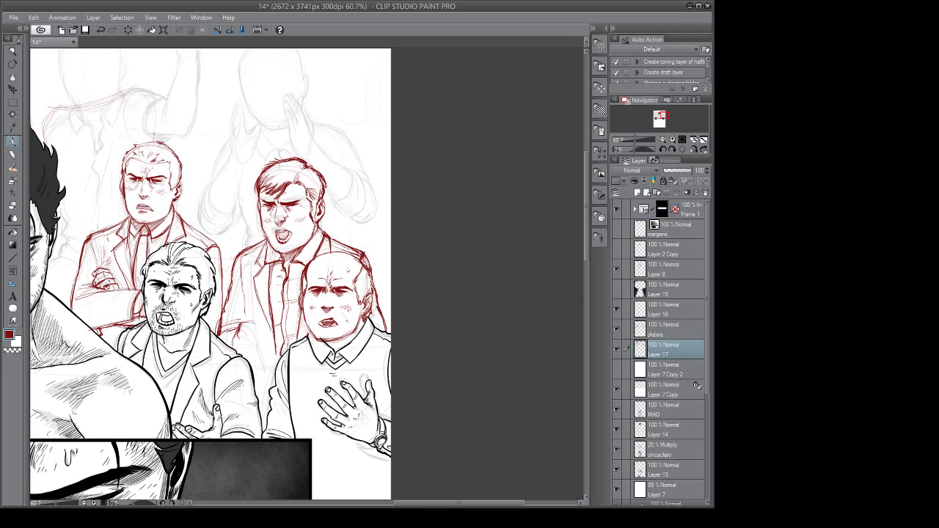
pyautogui.moveTo(316, 225); pyautogui.dragTo(322, 234)
pyautogui.press('e')
pyautogui.press('p')
pyautogui.scroll(-1, 314, 274)
pyautogui.moveTo(341, 258); pyautogui.dragTo(346, 274)
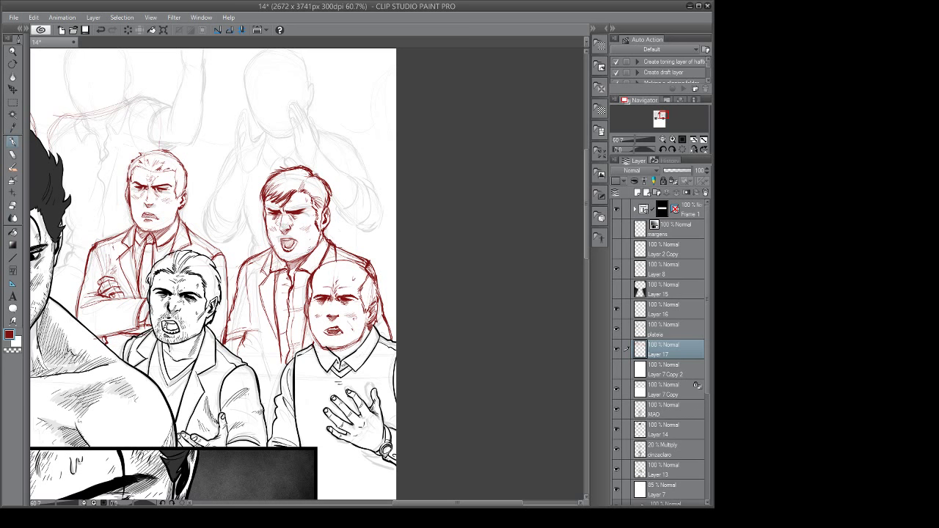
pyautogui.moveTo(331, 281); pyautogui.dragTo(343, 273)
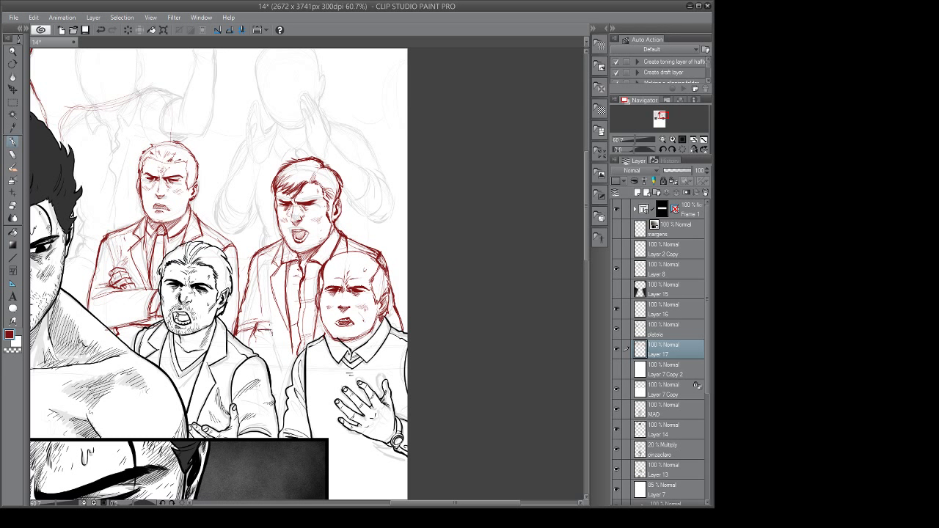
# Draw the shouting man's clenched fist in front of his jacket, just above the grey-haired man's shoulder.
pyautogui.moveTo(256, 325); pyautogui.dragTo(275, 327)
pyautogui.moveTo(258, 348); pyautogui.dragTo(276, 352)
pyautogui.moveTo(275, 328); pyautogui.dragTo(280, 337)
pyautogui.moveTo(254, 333)
pyautogui.mouseDown()
pyautogui.moveTo(243, 344)
pyautogui.moveTo(284, 327)
pyautogui.moveTo(258, 309)
pyautogui.moveTo(259, 294)
pyautogui.moveTo(250, 301)
pyautogui.moveTo(288, 366)
pyautogui.moveTo(273, 392)
pyautogui.mouseUp()
pyautogui.press('e')
pyautogui.press('p')
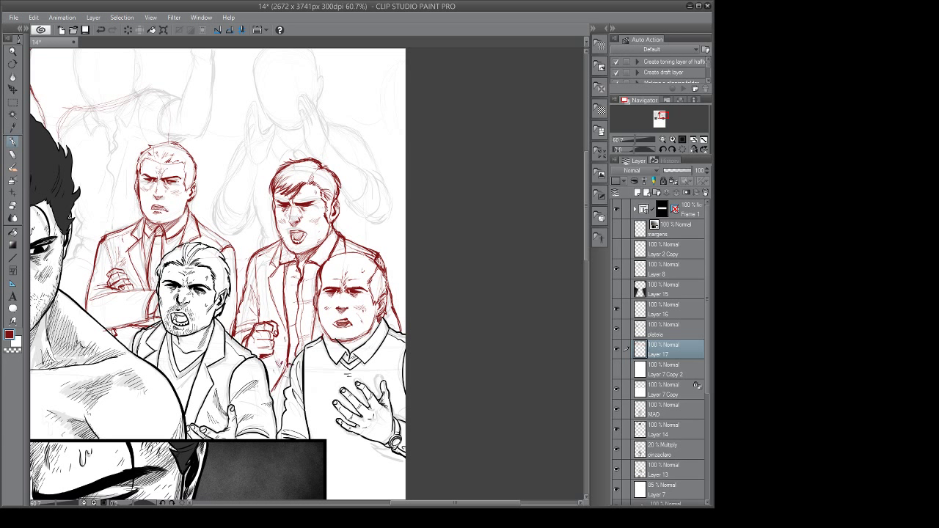
# Extend the shouting man's shirt and jacket lines below the fist and touch up the collar.
pyautogui.moveTo(289, 367); pyautogui.dragTo(272, 394)
pyautogui.moveTo(281, 239); pyautogui.dragTo(261, 251)
pyautogui.moveTo(392, 370)
pyautogui.mouseDown()
pyautogui.moveTo(396, 383)
pyautogui.moveTo(423, 364)
pyautogui.moveTo(463, 379)
pyautogui.mouseUp()
# Check the red audience sketch without the rough underdrawing by briefly showing the Layer 7 Copy 2 layer.
pyautogui.scroll(-2, 403, 364)
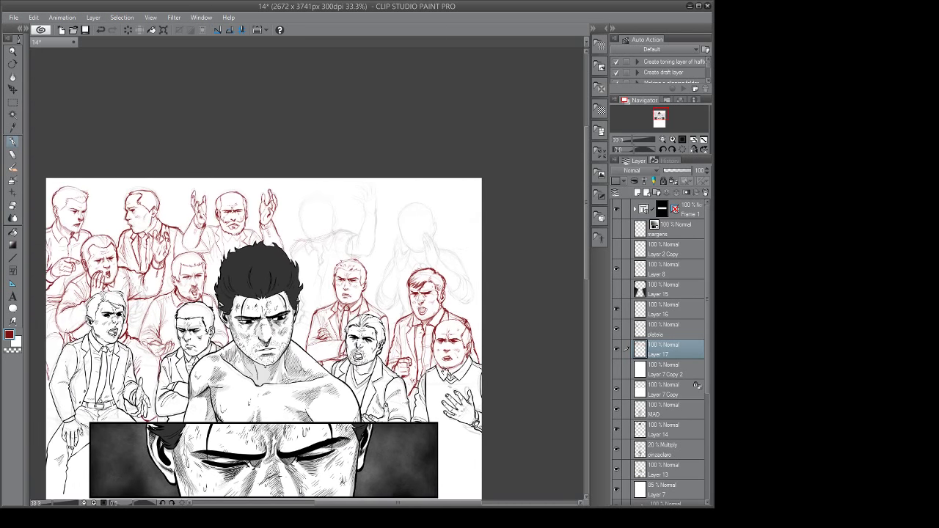
pyautogui.click(618, 370)
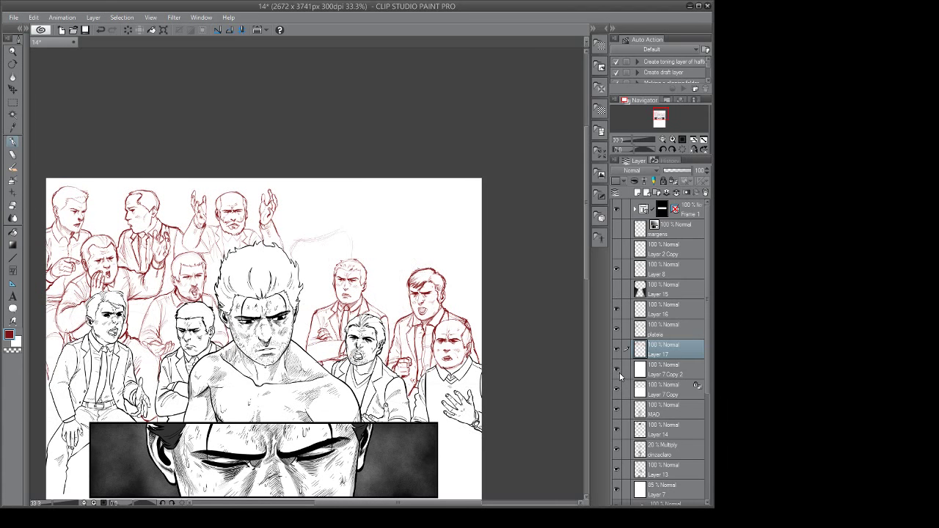
pyautogui.click(619, 372)
# Sketch the shoulder line and upper sleeve of the faceless back-row man with the raised arm.
pyautogui.scroll(3, 469, 285)
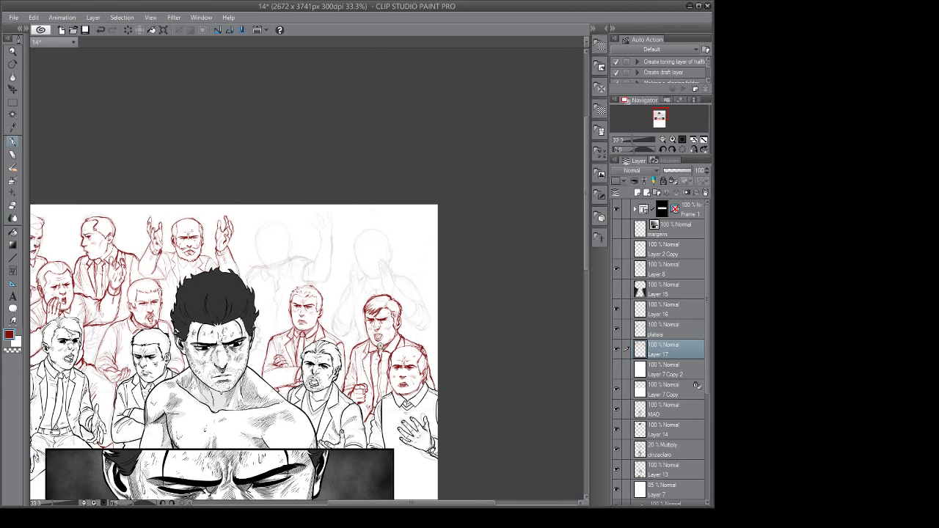
pyautogui.moveTo(422, 349); pyautogui.dragTo(454, 402)
pyautogui.moveTo(376, 334); pyautogui.dragTo(412, 361)
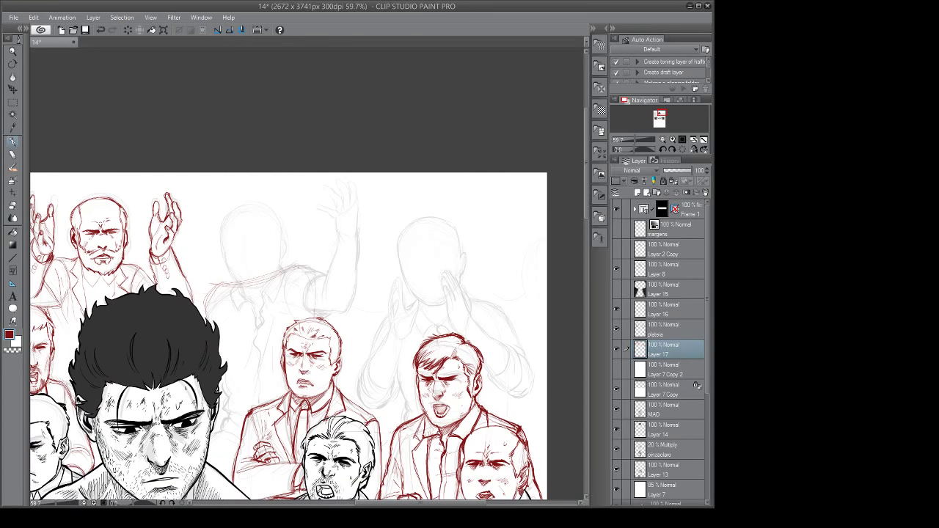
pyautogui.moveTo(295, 269); pyautogui.dragTo(293, 292)
pyautogui.moveTo(213, 301); pyautogui.dragTo(209, 322)
pyautogui.moveTo(221, 282); pyautogui.dragTo(210, 322)
pyautogui.moveTo(375, 347); pyautogui.dragTo(368, 334)
pyautogui.moveTo(299, 256)
pyautogui.mouseDown()
pyautogui.moveTo(327, 260)
pyautogui.moveTo(313, 289)
pyautogui.moveTo(324, 281)
pyautogui.mouseUp()
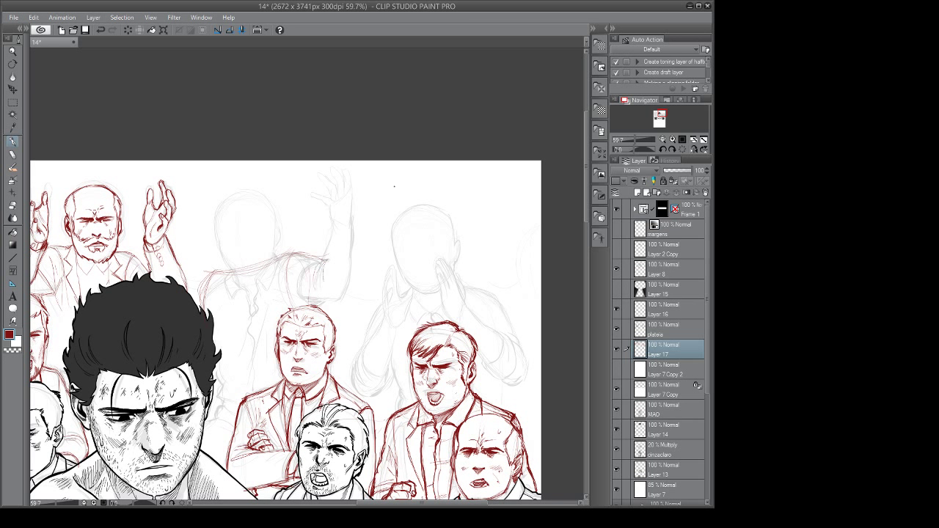
# Sketch the faceless back-row man's raised forearm up to the wrist and start the outline of his hand.
pyautogui.moveTo(308, 298)
pyautogui.mouseDown()
pyautogui.moveTo(336, 289)
pyautogui.moveTo(353, 262)
pyautogui.moveTo(359, 228)
pyautogui.mouseUp()
pyautogui.moveTo(328, 255)
pyautogui.mouseDown()
pyautogui.moveTo(348, 215)
pyautogui.moveTo(325, 261)
pyautogui.mouseUp()
pyautogui.moveTo(332, 245); pyautogui.dragTo(321, 283)
pyautogui.moveTo(362, 220)
pyautogui.mouseDown()
pyautogui.moveTo(353, 181)
pyautogui.moveTo(355, 195)
pyautogui.moveTo(354, 184)
pyautogui.moveTo(356, 193)
pyautogui.moveTo(381, 176)
pyautogui.mouseUp()
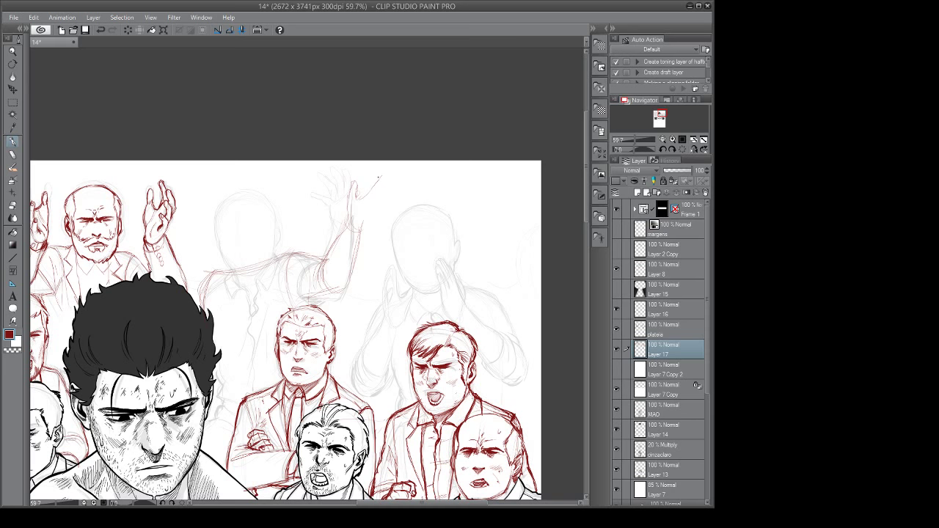
# Draw the open palm and spread fingers at the end of the faceless man's raised arm.
pyautogui.moveTo(369, 300); pyautogui.dragTo(356, 303)
pyautogui.moveTo(348, 231); pyautogui.dragTo(363, 220)
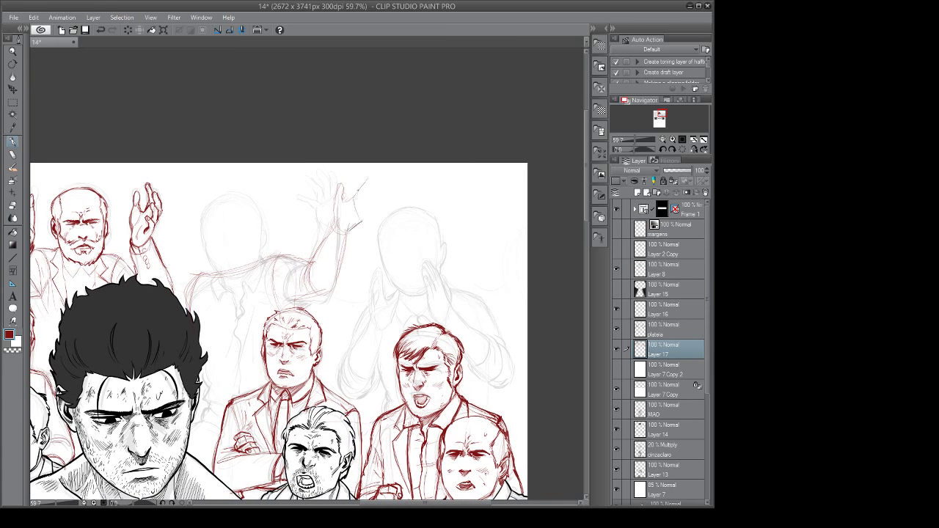
pyautogui.moveTo(367, 179); pyautogui.dragTo(354, 199)
pyautogui.moveTo(367, 197)
pyautogui.mouseDown()
pyautogui.moveTo(381, 190)
pyautogui.moveTo(363, 223)
pyautogui.mouseUp()
pyautogui.moveTo(365, 221); pyautogui.dragTo(347, 231)
pyautogui.moveTo(360, 203); pyautogui.dragTo(373, 195)
pyautogui.moveTo(366, 193); pyautogui.dragTo(353, 200)
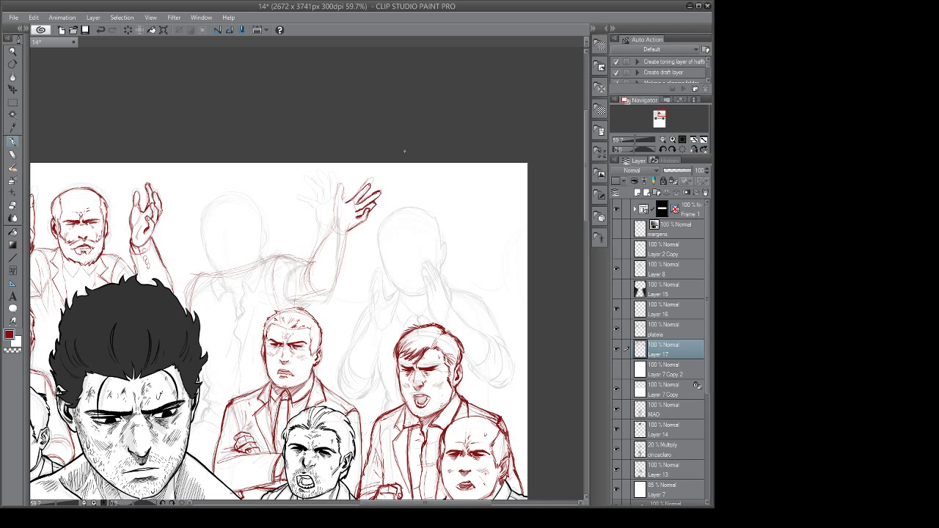
# Redraw the thumb side of the raised hand and connect the palm to the wrist.
pyautogui.press('e')
pyautogui.press('p')
pyautogui.moveTo(344, 197)
pyautogui.mouseDown()
pyautogui.moveTo(337, 183)
pyautogui.moveTo(341, 216)
pyautogui.mouseUp()
pyautogui.moveTo(400, 235); pyautogui.dragTo(398, 236)
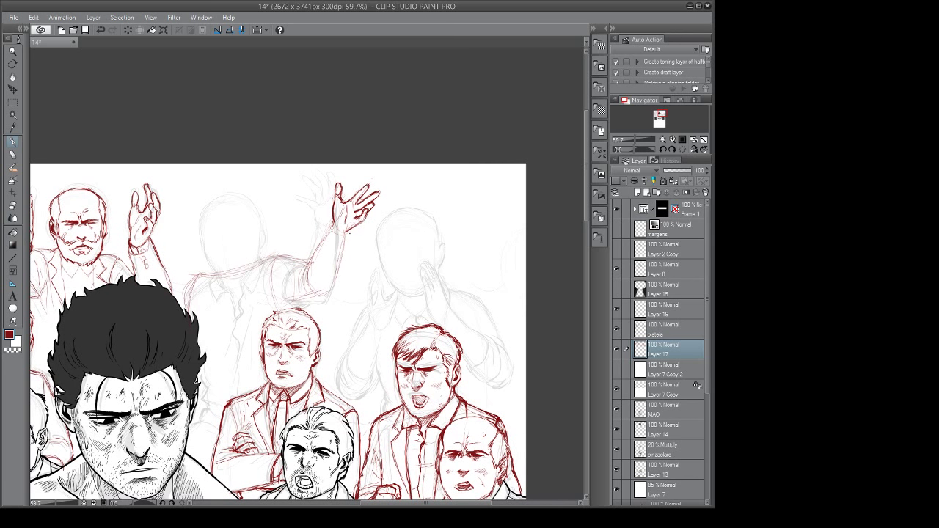
pyautogui.moveTo(418, 273); pyautogui.dragTo(434, 260)
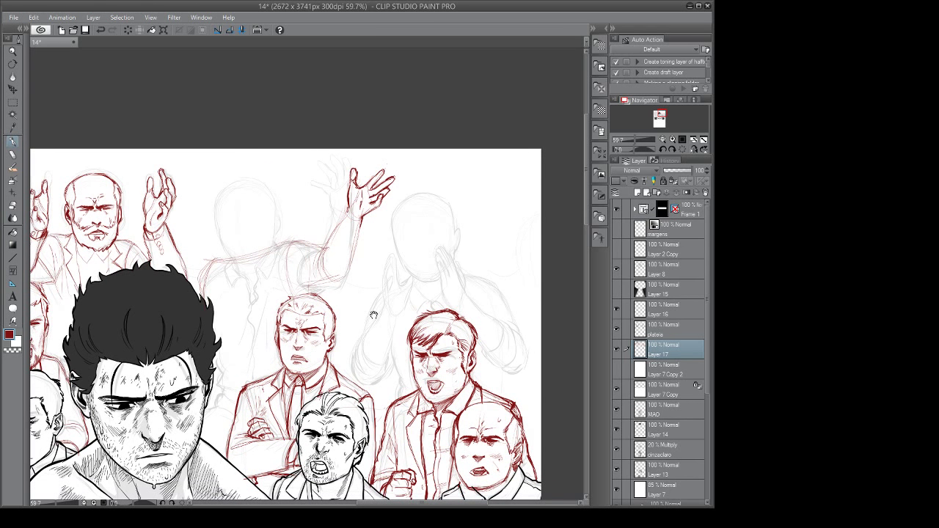
# Sketch the faceless man's facial centre line, nose marks, jaw and the neck line above his shoulders.
pyautogui.moveTo(373, 314); pyautogui.dragTo(378, 317)
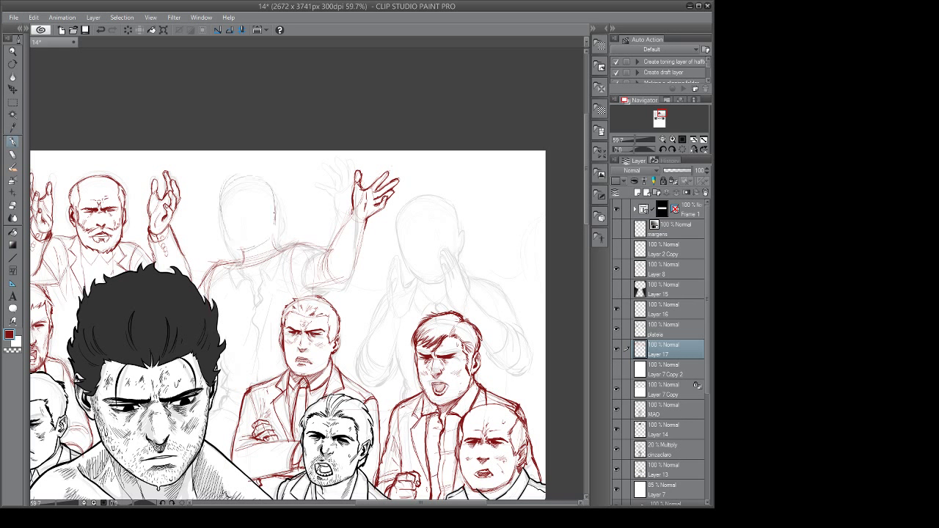
pyautogui.moveTo(236, 192); pyautogui.dragTo(245, 233)
pyautogui.moveTo(320, 244); pyautogui.dragTo(297, 230)
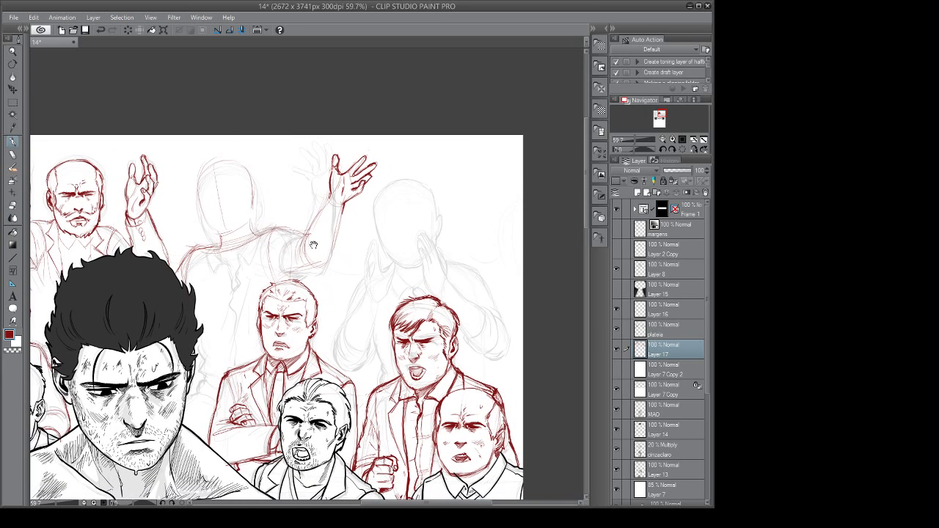
pyautogui.moveTo(312, 267); pyautogui.dragTo(318, 260)
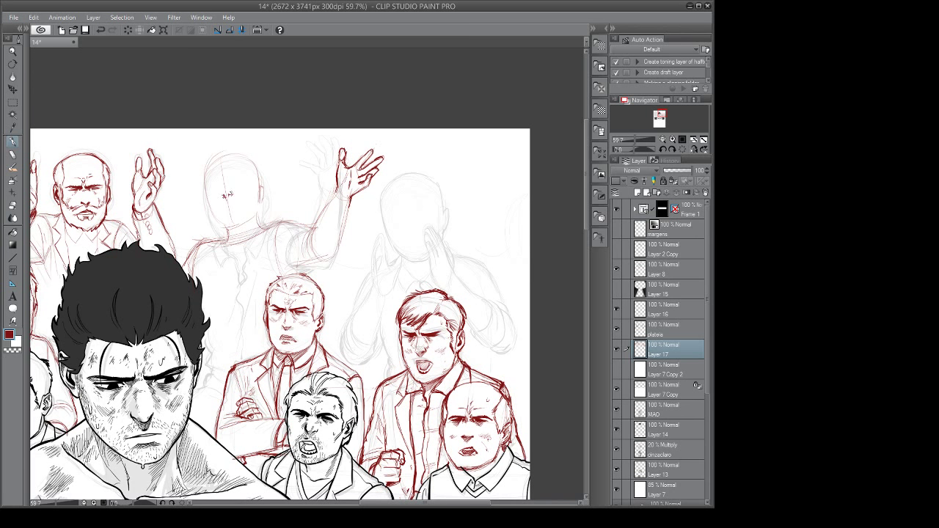
pyautogui.moveTo(279, 224); pyautogui.dragTo(276, 228)
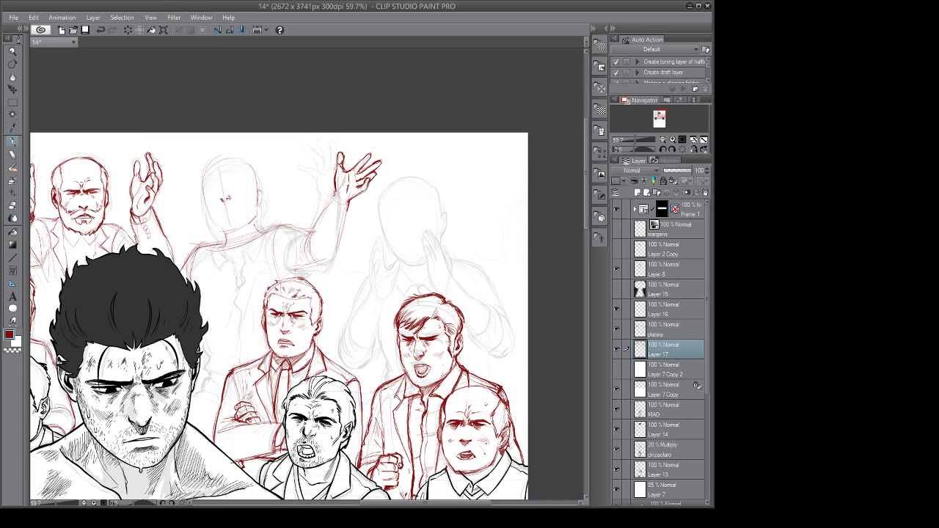
pyautogui.moveTo(321, 259); pyautogui.dragTo(317, 273)
pyautogui.moveTo(248, 235); pyautogui.dragTo(253, 248)
pyautogui.moveTo(248, 230); pyautogui.dragTo(256, 248)
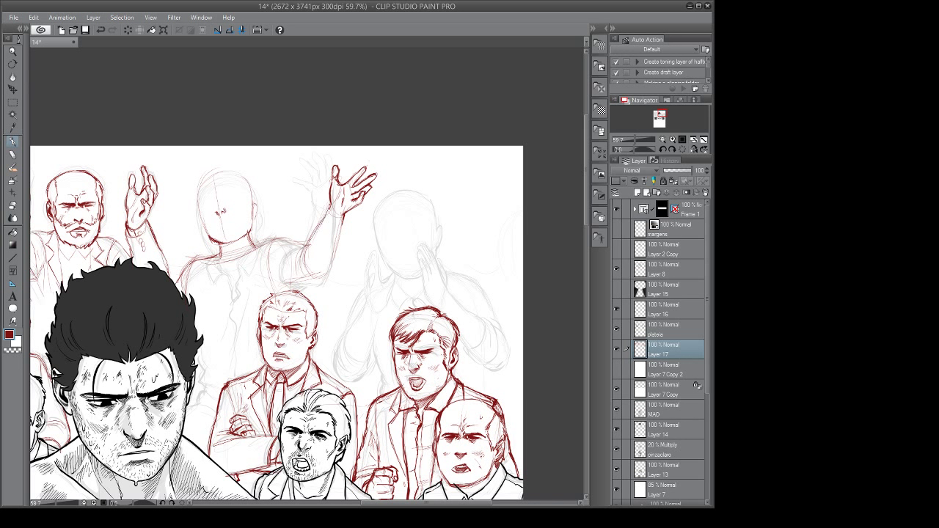
# Add the cuff to the raised arm, firm up the sleeve and shoulder outline, and draw the fabric folds.
pyautogui.moveTo(315, 233); pyautogui.dragTo(301, 252)
pyautogui.moveTo(331, 212)
pyautogui.mouseDown()
pyautogui.moveTo(345, 219)
pyautogui.moveTo(341, 232)
pyautogui.moveTo(324, 219)
pyautogui.moveTo(324, 229)
pyautogui.moveTo(343, 232)
pyautogui.moveTo(327, 279)
pyautogui.moveTo(288, 288)
pyautogui.mouseUp()
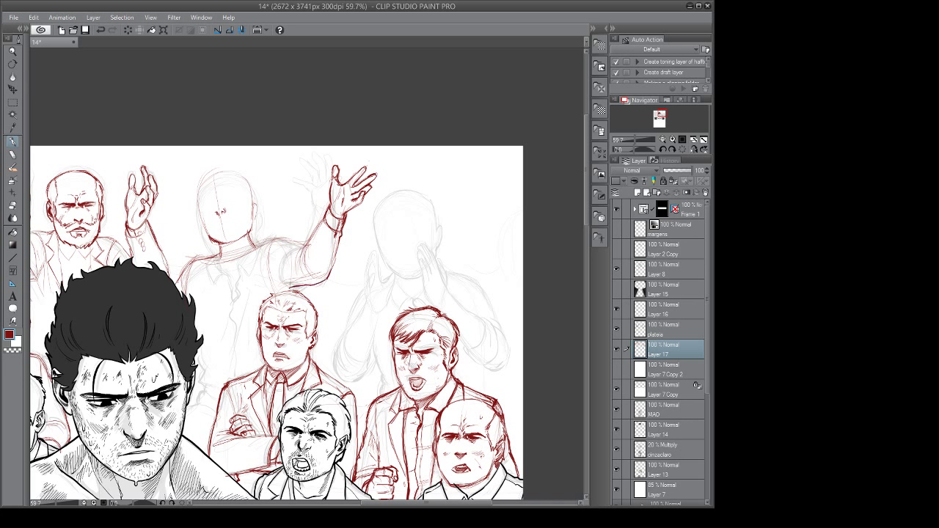
pyautogui.moveTo(327, 214)
pyautogui.mouseDown()
pyautogui.moveTo(302, 256)
pyautogui.moveTo(308, 273)
pyautogui.moveTo(299, 274)
pyautogui.moveTo(295, 253)
pyautogui.moveTo(290, 259)
pyautogui.mouseUp()
pyautogui.moveTo(293, 256)
pyautogui.mouseDown()
pyautogui.moveTo(279, 271)
pyautogui.moveTo(276, 262)
pyautogui.mouseUp()
pyautogui.moveTo(304, 242); pyautogui.dragTo(261, 247)
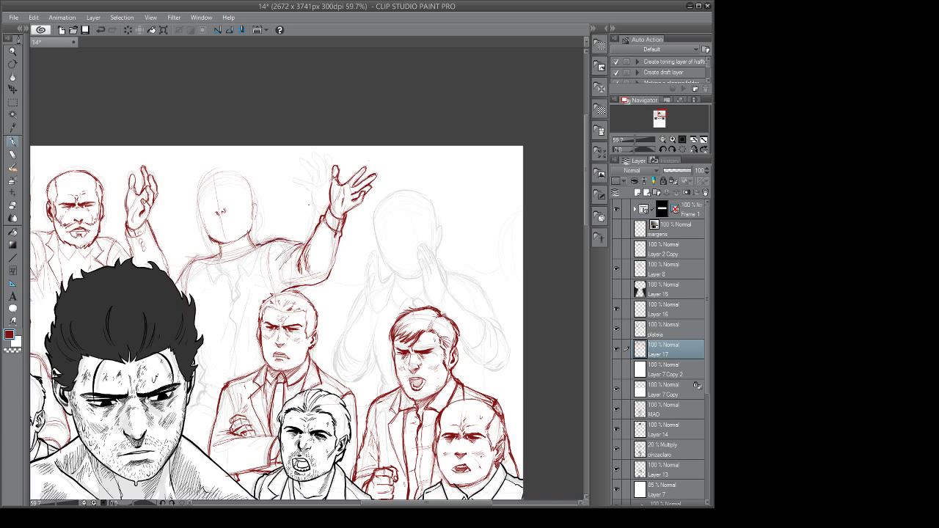
pyautogui.moveTo(276, 241); pyautogui.dragTo(272, 285)
pyautogui.moveTo(273, 251)
pyautogui.mouseDown()
pyautogui.moveTo(257, 280)
pyautogui.moveTo(256, 266)
pyautogui.mouseUp()
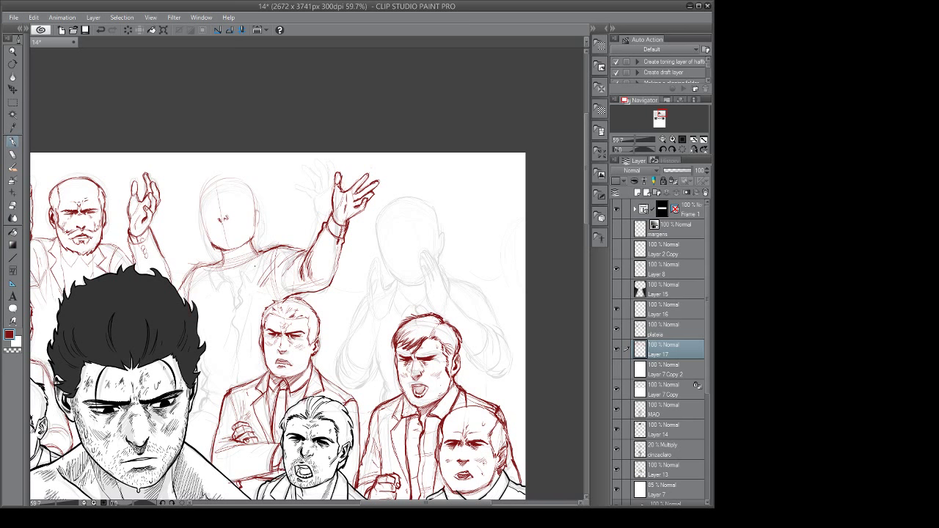
# Draw the pointed shirt collar around the faceless man's neck with fold lines beside it.
pyautogui.moveTo(273, 258); pyautogui.dragTo(278, 257)
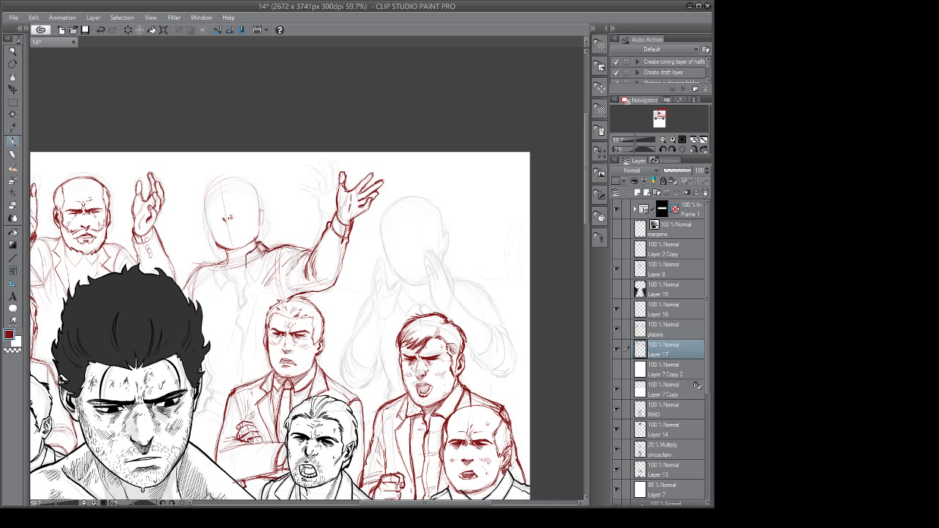
pyautogui.moveTo(268, 251)
pyautogui.mouseDown()
pyautogui.moveTo(256, 265)
pyautogui.moveTo(247, 257)
pyautogui.mouseUp()
pyautogui.moveTo(220, 253); pyautogui.dragTo(221, 268)
pyautogui.press('e')
pyautogui.press('p')
pyautogui.moveTo(227, 249); pyautogui.dragTo(216, 262)
pyautogui.moveTo(315, 252); pyautogui.dragTo(272, 272)
pyautogui.moveTo(318, 293); pyautogui.dragTo(361, 357)
# Check the whole audience sketch without the rough underdrawing by briefly showing the Layer 7 Copy 2 layer.
pyautogui.scroll(-2, 360, 357)
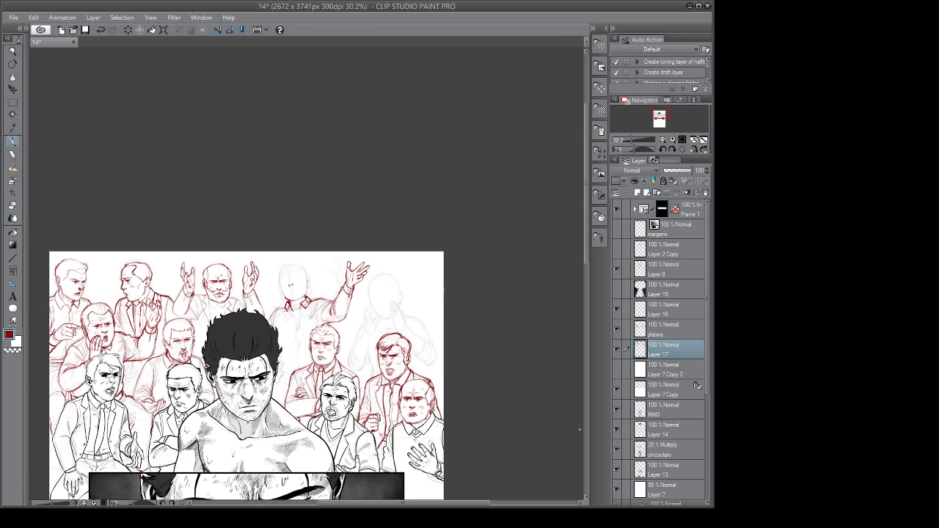
pyautogui.click(618, 371)
pyautogui.scroll(2, 293, 286)
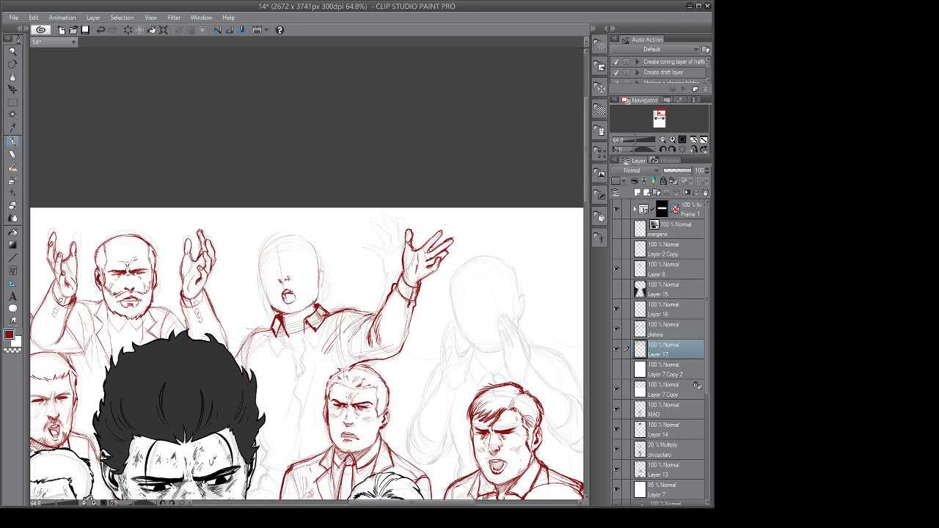
# Refine the open, shouting mouth of the man with the raised arm and save the file.
pyautogui.press('e')
pyautogui.press('o')
pyautogui.press('e')
pyautogui.press('o')
pyautogui.moveTo(285, 297); pyautogui.dragTo(290, 301)
pyautogui.moveTo(331, 289); pyautogui.dragTo(318, 297)
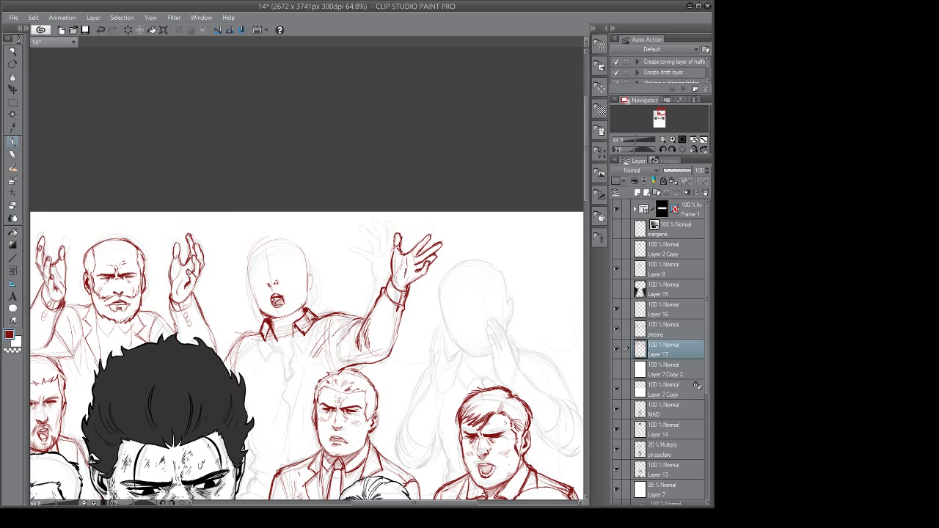
pyautogui.hotkey('ctrl', 's')
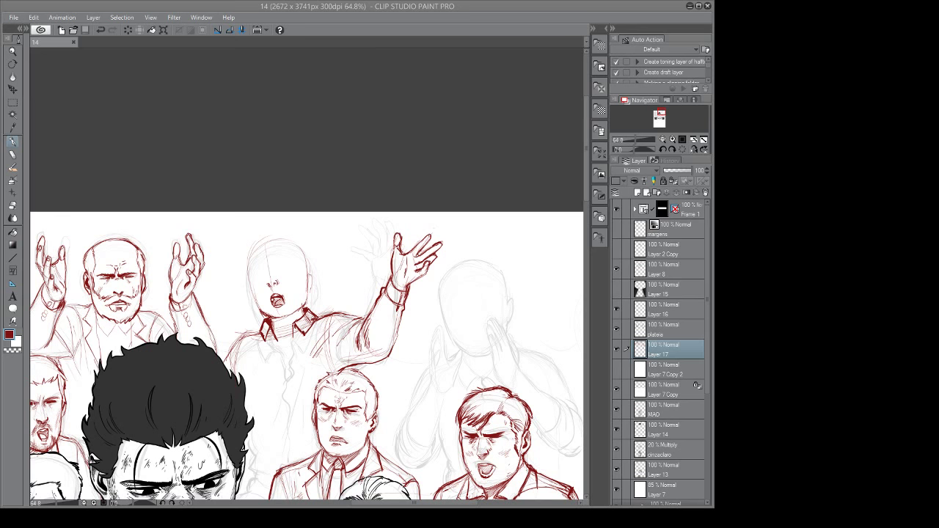
# Draw the wavy front-opening line of his shirt from the collar down to the waist.
pyautogui.moveTo(304, 365); pyautogui.dragTo(273, 307)
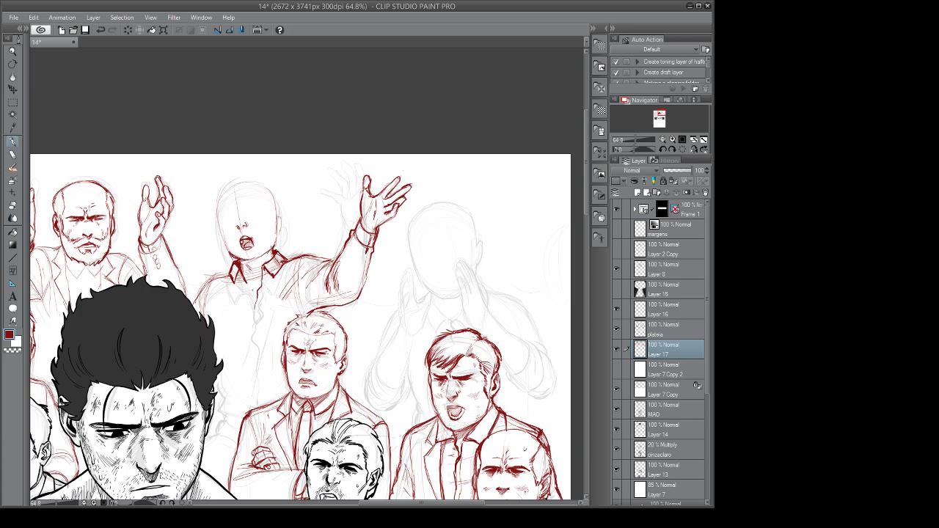
pyautogui.moveTo(254, 288); pyautogui.dragTo(250, 383)
pyautogui.moveTo(253, 349); pyautogui.dragTo(255, 318)
pyautogui.moveTo(298, 338)
pyautogui.mouseDown()
pyautogui.moveTo(303, 324)
pyautogui.moveTo(257, 337)
pyautogui.mouseUp()
pyautogui.press('e')
pyautogui.press('p')
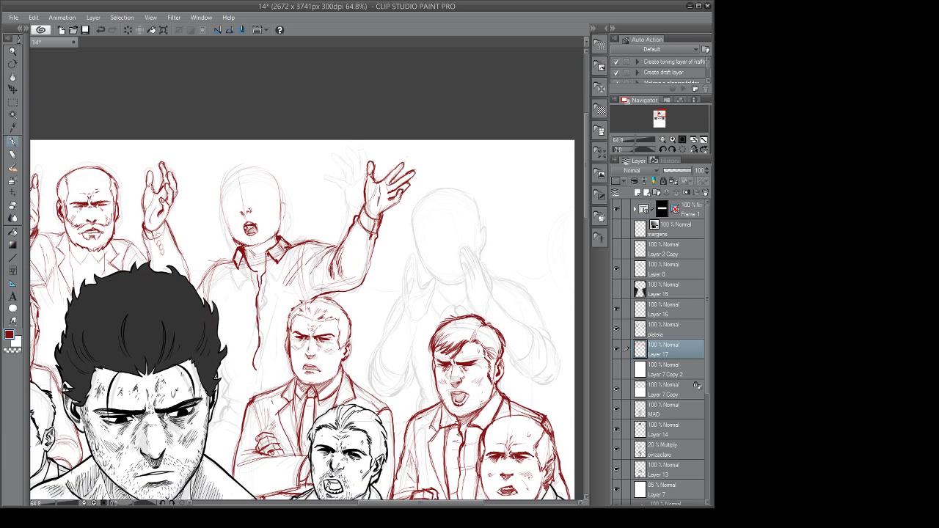
# Add the second edge of the shirt placket and sketch the waistline below it.
pyautogui.moveTo(265, 272); pyautogui.dragTo(253, 387)
pyautogui.moveTo(259, 390)
pyautogui.mouseDown()
pyautogui.moveTo(218, 376)
pyautogui.moveTo(241, 391)
pyautogui.mouseUp()
pyautogui.moveTo(284, 368)
pyautogui.mouseDown()
pyautogui.moveTo(269, 388)
pyautogui.moveTo(230, 389)
pyautogui.mouseUp()
pyautogui.moveTo(236, 384); pyautogui.dragTo(226, 397)
pyautogui.moveTo(248, 394); pyautogui.dragTo(231, 399)
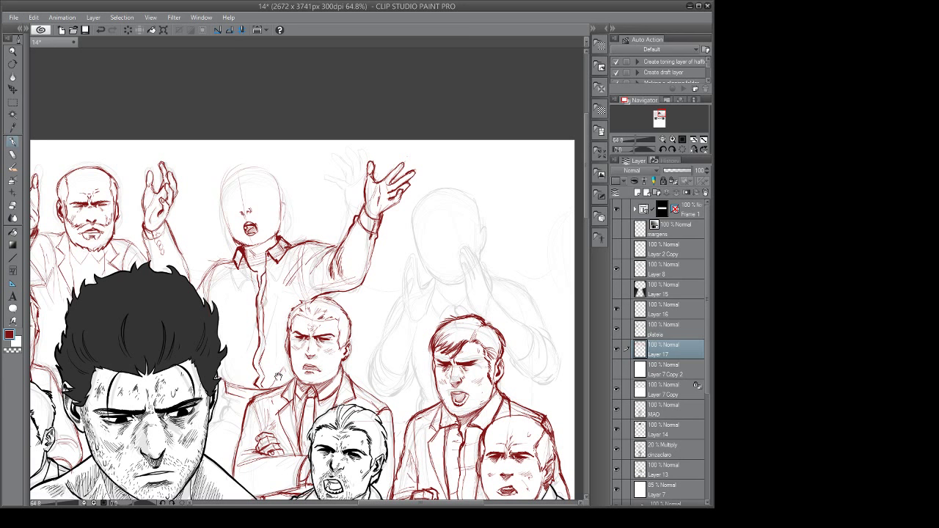
pyautogui.moveTo(278, 377); pyautogui.dragTo(280, 345)
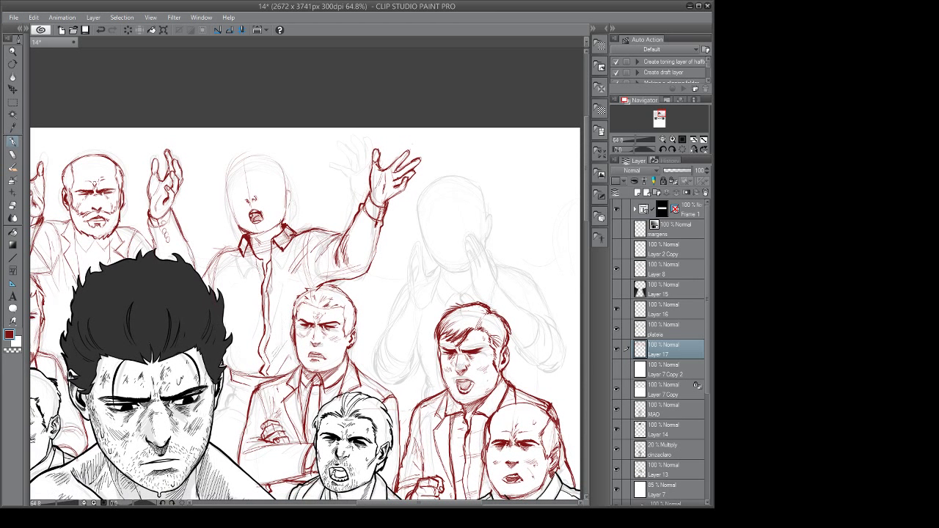
# Firm up the shirt hem and waistband between the dark-haired man's head and the frowning man's shoulder.
pyautogui.moveTo(246, 374)
pyautogui.mouseDown()
pyautogui.moveTo(286, 360)
pyautogui.moveTo(294, 367)
pyautogui.mouseUp()
pyautogui.moveTo(286, 374); pyautogui.dragTo(299, 365)
pyautogui.moveTo(250, 350); pyautogui.dragTo(257, 365)
pyautogui.moveTo(251, 370)
pyautogui.mouseDown()
pyautogui.moveTo(262, 365)
pyautogui.moveTo(266, 374)
pyautogui.mouseUp()
pyautogui.moveTo(260, 376)
pyautogui.mouseDown()
pyautogui.moveTo(268, 373)
pyautogui.moveTo(238, 375)
pyautogui.mouseUp()
pyautogui.moveTo(229, 376); pyautogui.dragTo(235, 367)
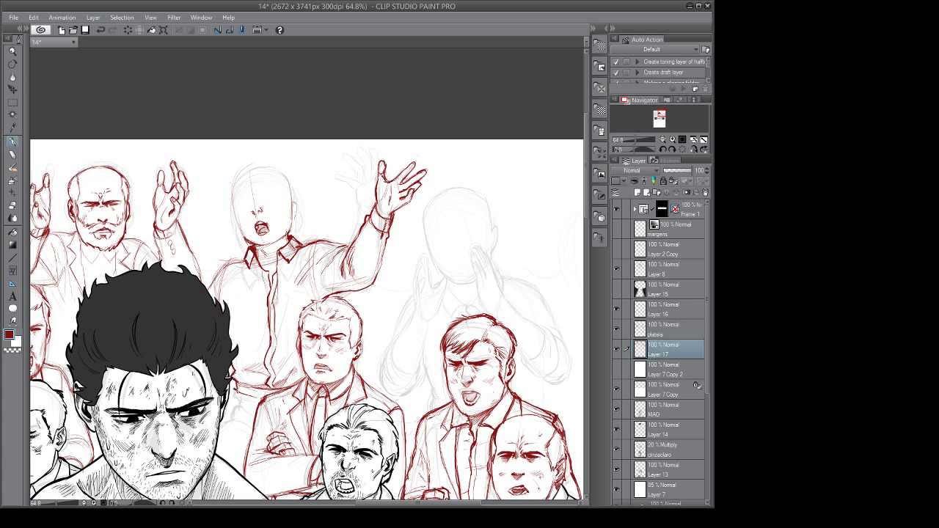
# Sketch the clothing lines below the waistband beside the dark-haired man's hair.
pyautogui.moveTo(236, 407)
pyautogui.mouseDown()
pyautogui.moveTo(256, 397)
pyautogui.moveTo(255, 416)
pyautogui.mouseUp()
pyautogui.moveTo(223, 407); pyautogui.dragTo(253, 419)
pyautogui.moveTo(238, 406); pyautogui.dragTo(254, 430)
pyautogui.moveTo(234, 417)
pyautogui.mouseDown()
pyautogui.moveTo(248, 427)
pyautogui.moveTo(270, 416)
pyautogui.mouseUp()
pyautogui.moveTo(309, 381); pyautogui.dragTo(293, 380)
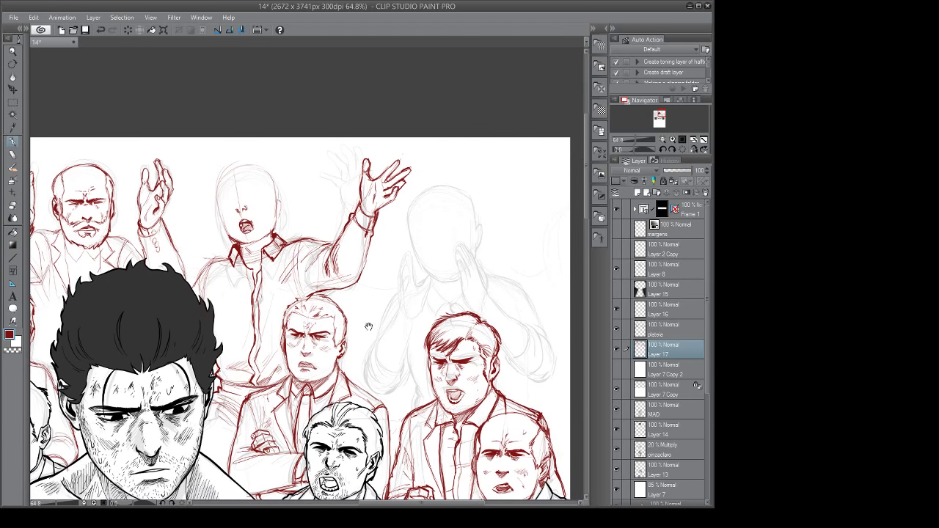
# Add folds to the shirt front and strengthen the shoulder line of the lowered arm.
pyautogui.moveTo(275, 320); pyautogui.dragTo(264, 329)
pyautogui.moveTo(279, 319); pyautogui.dragTo(266, 330)
pyautogui.moveTo(244, 274); pyautogui.dragTo(247, 278)
pyautogui.moveTo(296, 320); pyautogui.dragTo(282, 300)
pyautogui.moveTo(218, 267); pyautogui.dragTo(196, 292)
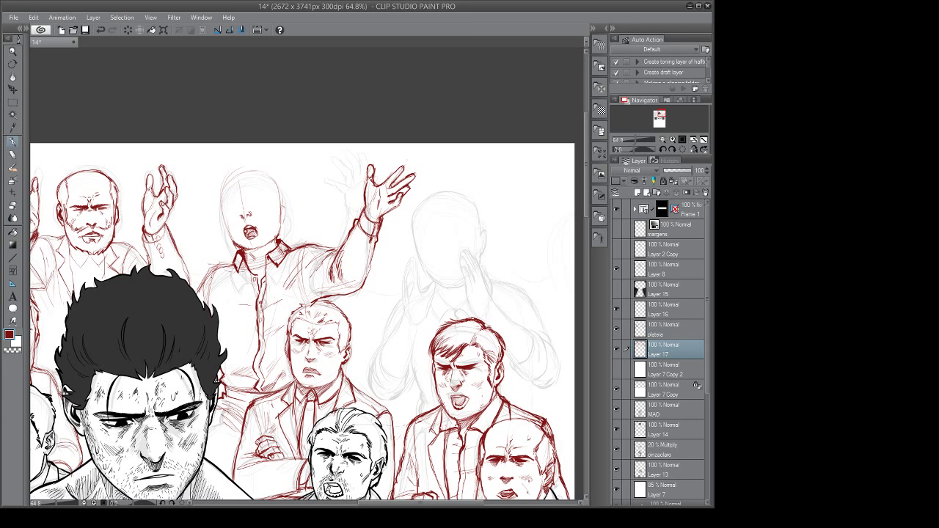
# Sketch the chest pocket line on the shirt and touch up the folds near the collar.
pyautogui.moveTo(196, 347); pyautogui.dragTo(202, 341)
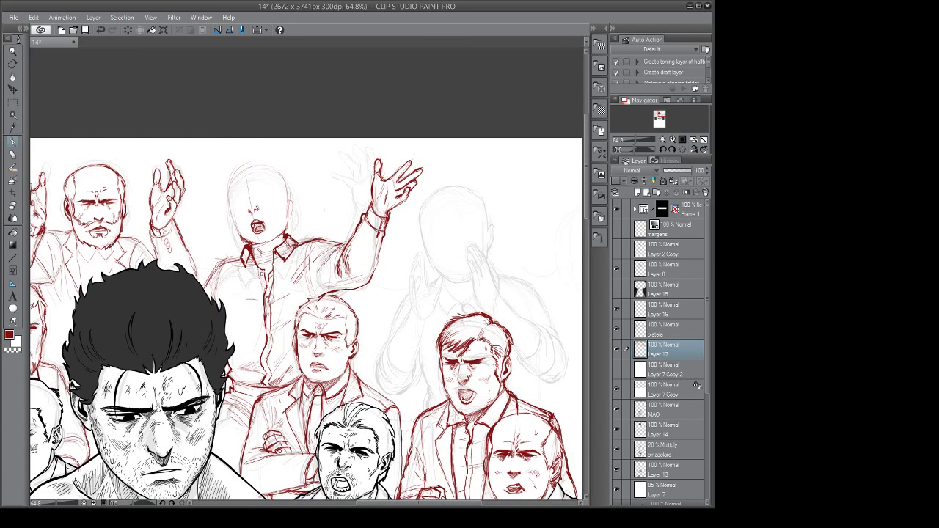
pyautogui.press('e')
pyautogui.press('o')
pyautogui.press('e')
pyautogui.press('p')
pyautogui.moveTo(297, 268); pyautogui.dragTo(282, 269)
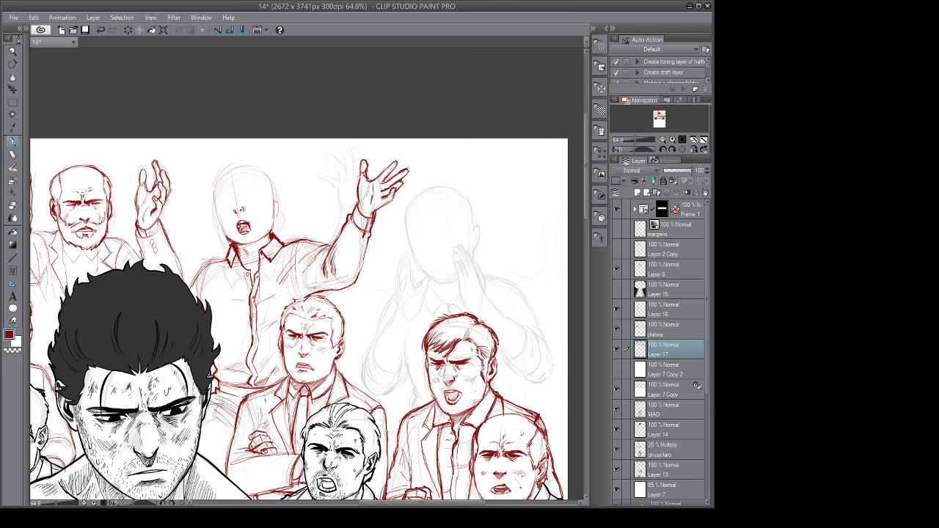
# Draw the nose, lowered eyebrows and narrowed eyes of the shouting man with the raised arm.
pyautogui.moveTo(270, 226); pyautogui.dragTo(279, 252)
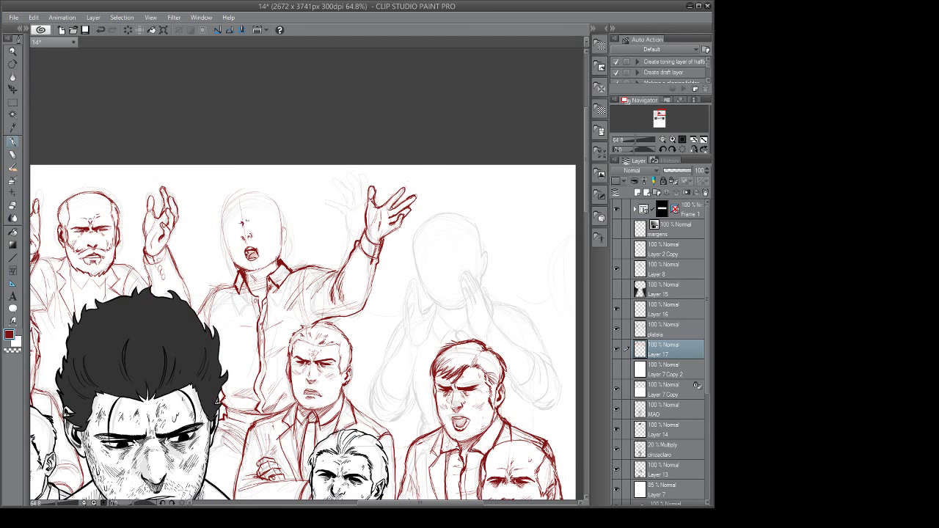
pyautogui.moveTo(273, 216); pyautogui.dragTo(264, 223)
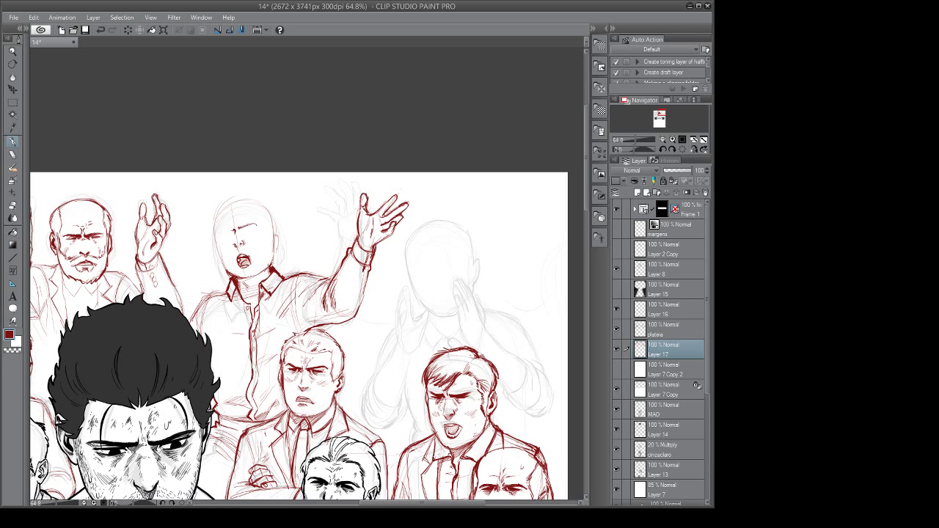
pyautogui.moveTo(240, 230)
pyautogui.mouseDown()
pyautogui.moveTo(254, 225)
pyautogui.moveTo(234, 229)
pyautogui.mouseUp()
pyautogui.moveTo(213, 269); pyautogui.dragTo(224, 271)
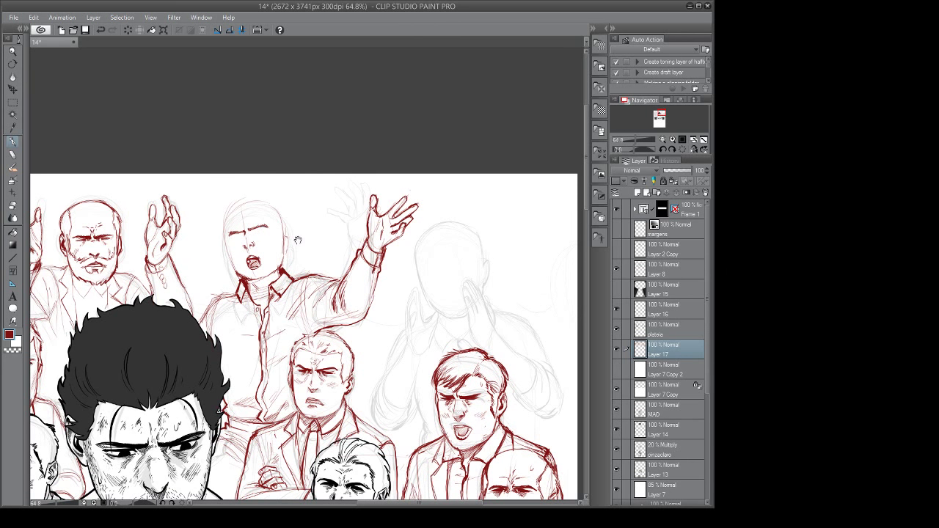
pyautogui.moveTo(291, 237); pyautogui.dragTo(295, 237)
# Draw the hairline and the long strands down the side of his head nearest the raised arm.
pyautogui.hscroll(-1, 296, 255)
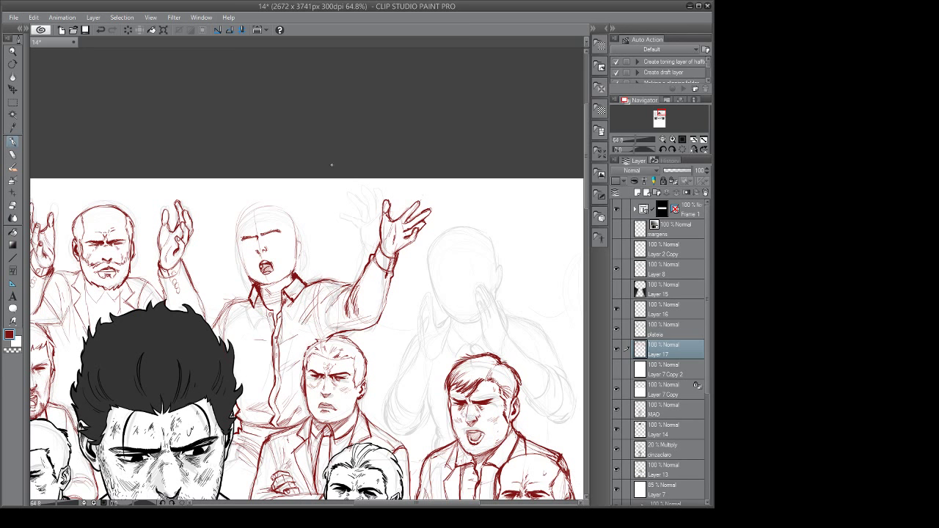
pyautogui.moveTo(292, 218)
pyautogui.mouseDown()
pyautogui.moveTo(277, 214)
pyautogui.moveTo(301, 240)
pyautogui.moveTo(292, 264)
pyautogui.moveTo(296, 242)
pyautogui.mouseUp()
pyautogui.moveTo(306, 221); pyautogui.dragTo(304, 271)
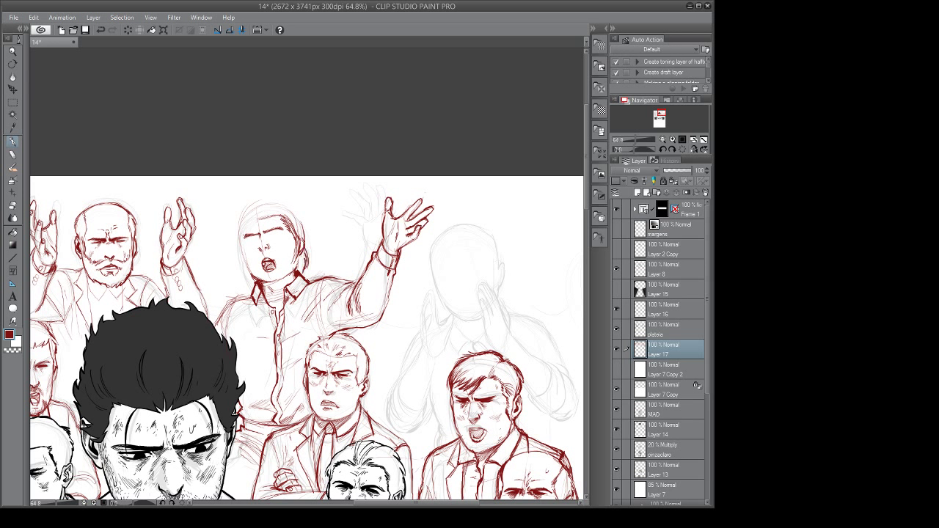
# Draw the swept-back hair over the crown and down the other side of his face.
pyautogui.moveTo(271, 205); pyautogui.dragTo(258, 220)
pyautogui.moveTo(272, 206)
pyautogui.mouseDown()
pyautogui.moveTo(242, 221)
pyautogui.moveTo(255, 230)
pyautogui.moveTo(245, 218)
pyautogui.moveTo(255, 210)
pyautogui.moveTo(296, 217)
pyautogui.moveTo(302, 236)
pyautogui.mouseUp()
pyautogui.moveTo(247, 221); pyautogui.dragTo(244, 251)
pyautogui.moveTo(245, 249)
pyautogui.mouseDown()
pyautogui.moveTo(256, 270)
pyautogui.moveTo(243, 267)
pyautogui.mouseUp()
pyautogui.moveTo(248, 232); pyautogui.dragTo(239, 264)
pyautogui.moveTo(244, 223)
pyautogui.mouseDown()
pyautogui.moveTo(239, 259)
pyautogui.moveTo(251, 285)
pyautogui.mouseUp()
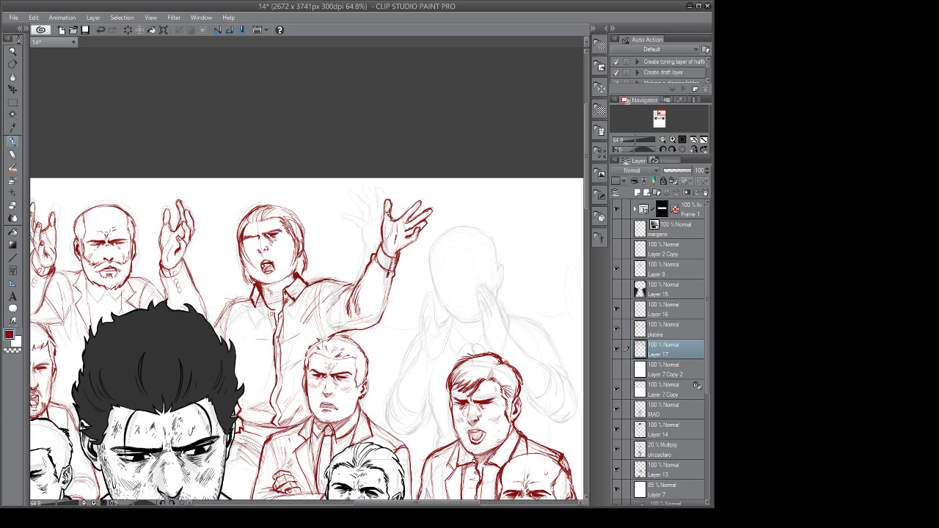
# Darken the brow and eyes of the long-haired shouting man and review the figure within the crowd.
pyautogui.moveTo(245, 238); pyautogui.dragTo(256, 242)
pyautogui.scroll(-3, 297, 240)
pyautogui.scroll(2, 286, 247)
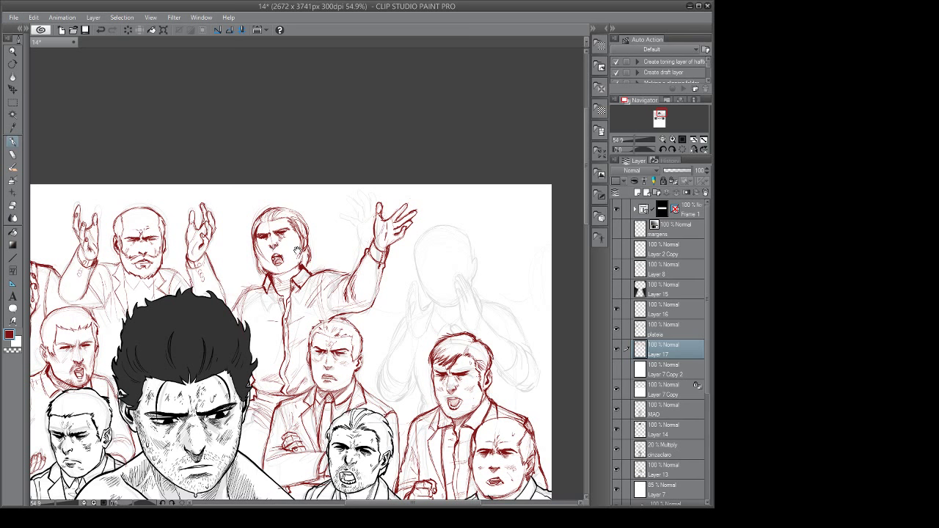
pyautogui.moveTo(298, 251); pyautogui.dragTo(290, 263)
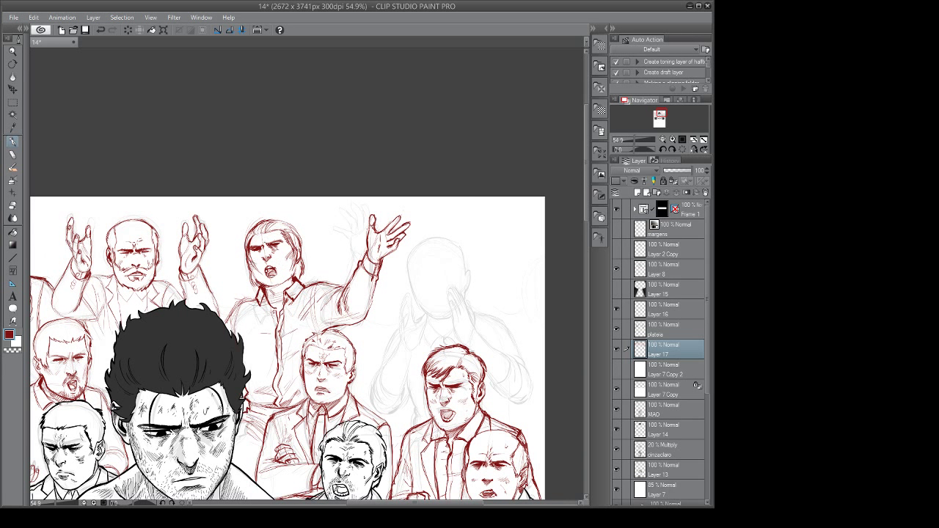
# Clean up and redraw the cheek, jaw and mouth lines of the long-haired shouting man.
pyautogui.press('e')
pyautogui.press('p')
pyautogui.moveTo(273, 268)
pyautogui.mouseDown()
pyautogui.moveTo(282, 248)
pyautogui.moveTo(285, 256)
pyautogui.mouseUp()
pyautogui.press('e')
pyautogui.press('p')
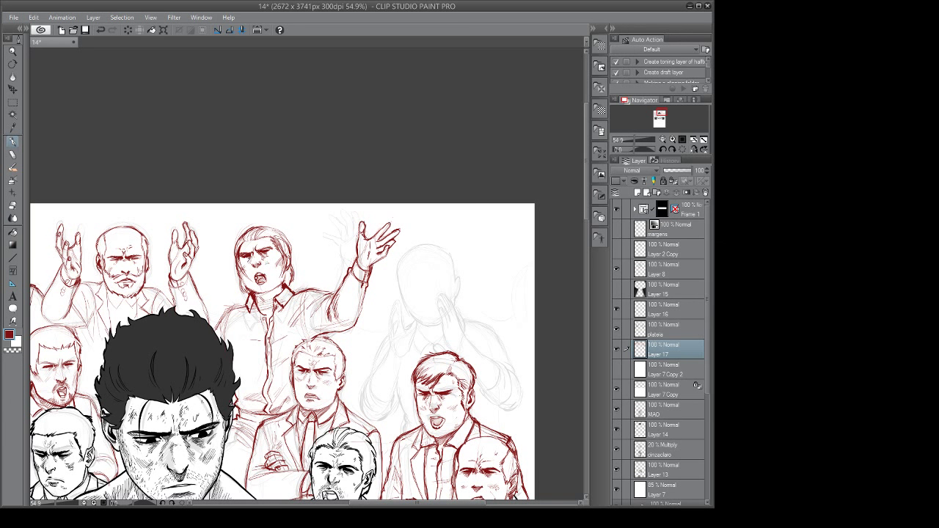
pyautogui.moveTo(329, 273); pyautogui.dragTo(340, 276)
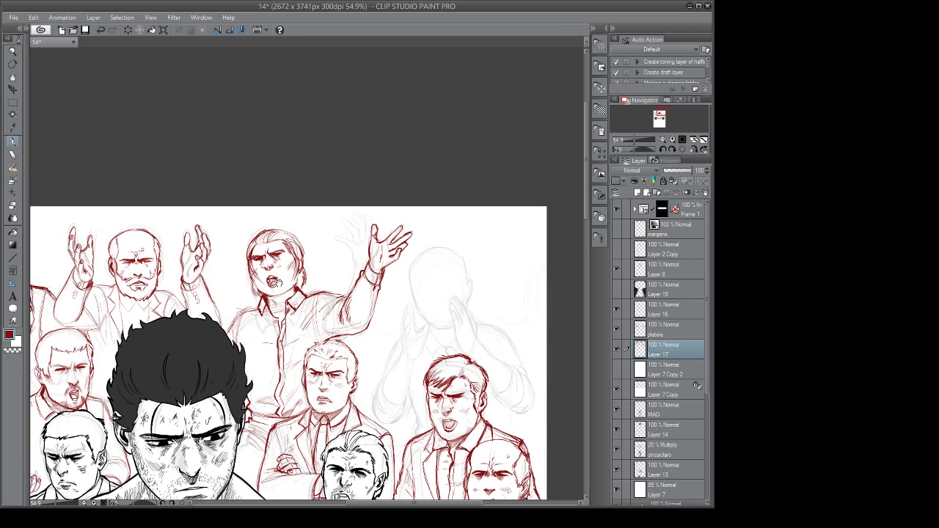
pyautogui.press('m')
pyautogui.press('p')
pyautogui.moveTo(320, 297); pyautogui.dragTo(317, 298)
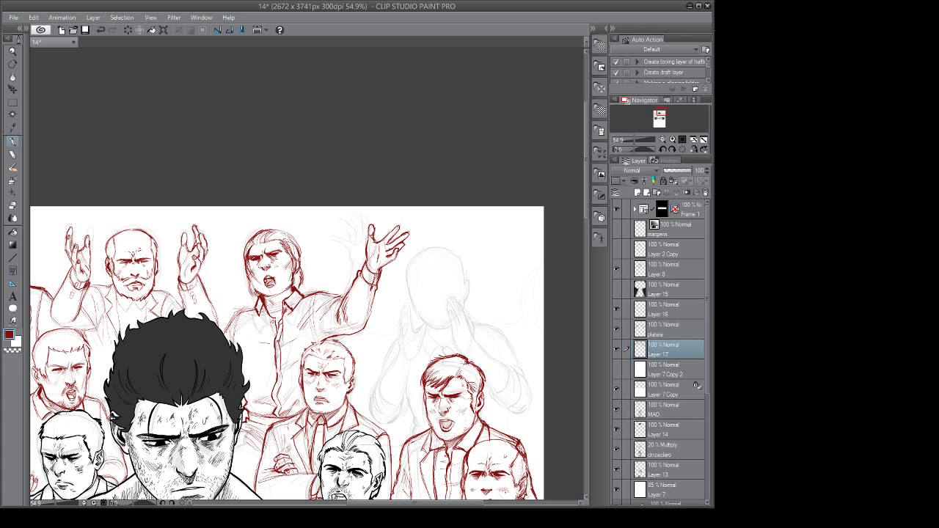
pyautogui.moveTo(250, 275)
pyautogui.mouseDown()
pyautogui.moveTo(254, 292)
pyautogui.moveTo(280, 298)
pyautogui.mouseUp()
pyautogui.moveTo(269, 295); pyautogui.dragTo(287, 288)
pyautogui.moveTo(266, 291)
pyautogui.mouseDown()
pyautogui.moveTo(283, 297)
pyautogui.moveTo(266, 288)
pyautogui.moveTo(277, 272)
pyautogui.mouseUp()
# Lasso the long-haired man's mouth, rotate it slightly to fit his face, and deselect it.
pyautogui.press('m')
pyautogui.press('p')
pyautogui.hotkey('ctrl', 'd')
pyautogui.click(26, 29)
pyautogui.press('m')
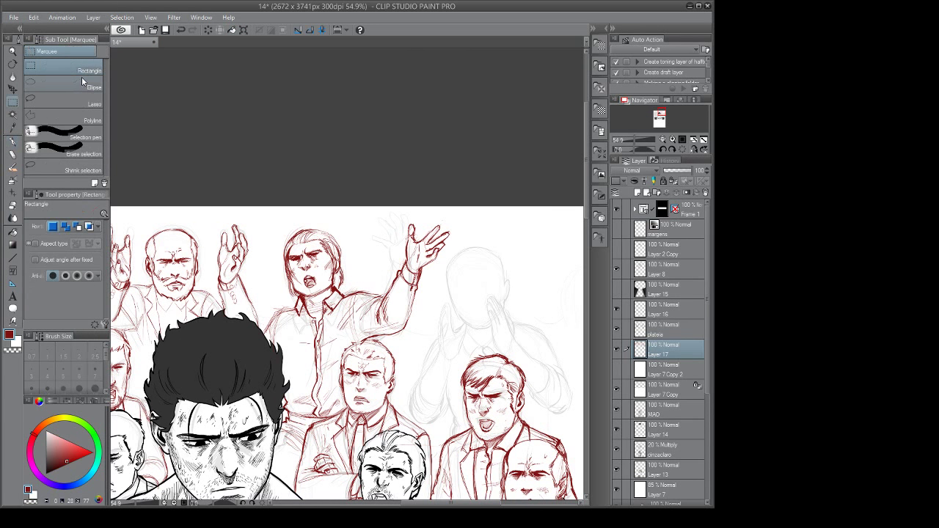
pyautogui.click(95, 85)
pyautogui.click(107, 28)
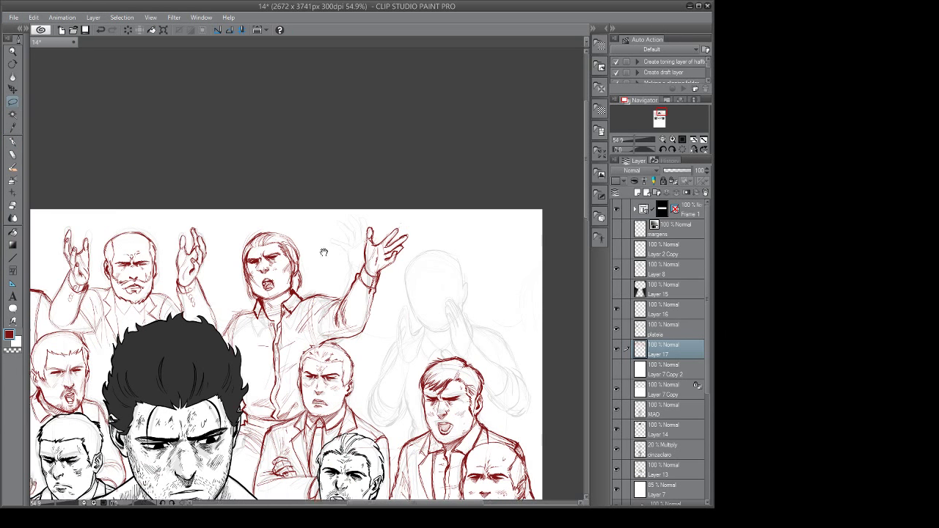
pyautogui.moveTo(248, 261); pyautogui.dragTo(268, 284)
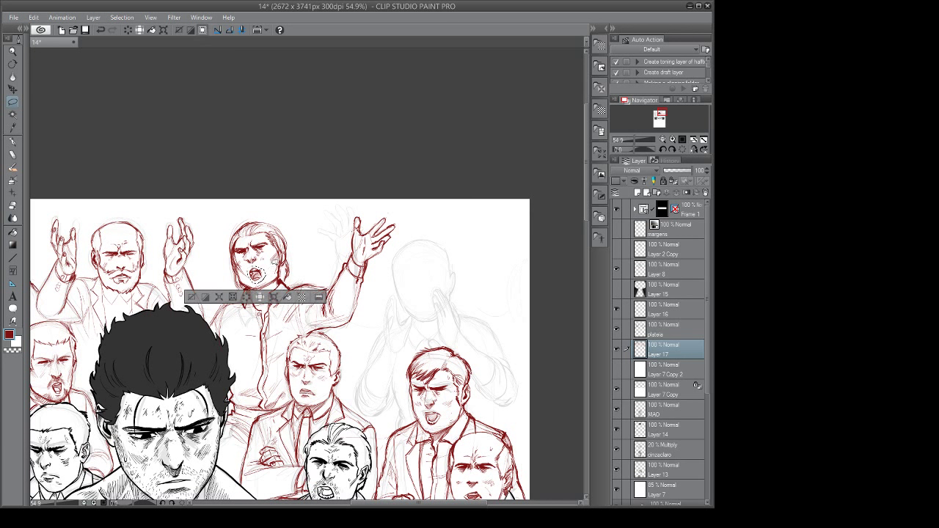
pyautogui.click(260, 296)
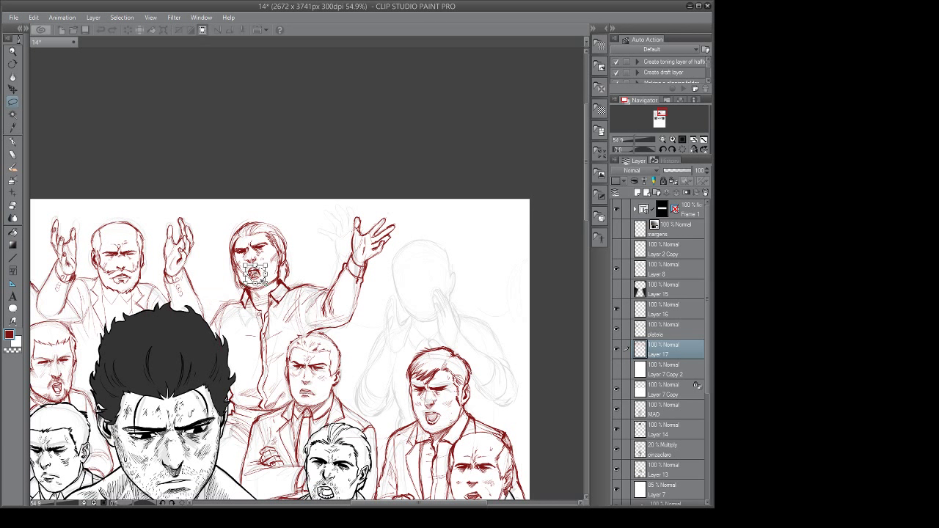
pyautogui.moveTo(272, 277); pyautogui.dragTo(274, 306)
pyautogui.press('Return')
pyautogui.hotkey('ctrl', 'd')
pyautogui.moveTo(320, 253); pyautogui.dragTo(296, 276)
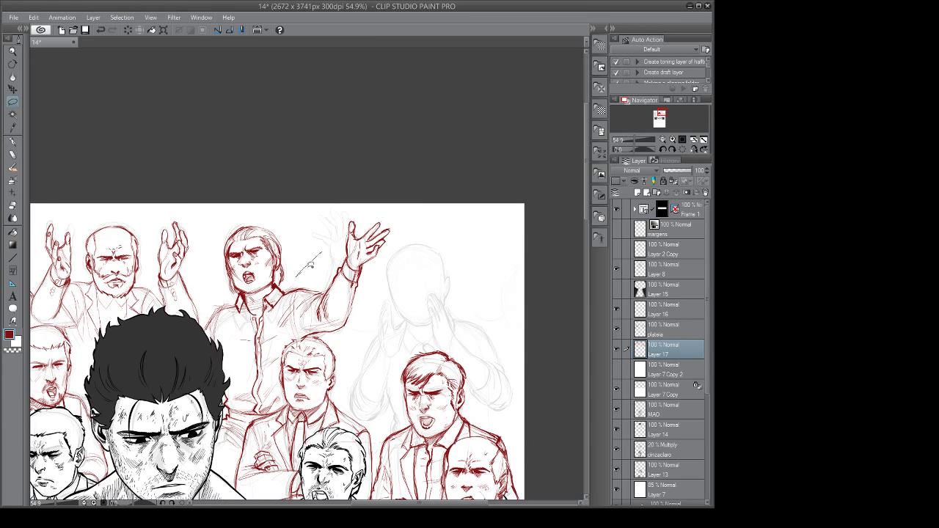
pyautogui.hotkey('ctrl', 'd')
pyautogui.press('p')
pyautogui.moveTo(333, 253); pyautogui.dragTo(292, 277)
pyautogui.moveTo(334, 253); pyautogui.dragTo(291, 285)
pyautogui.hotkey('ctrl', 'z')
pyautogui.hotkey('ctrl', 'z')
# Add fold lines to the shirt and raised sleeve of the long-haired man and save the file.
pyautogui.moveTo(354, 330); pyautogui.dragTo(365, 313)
pyautogui.moveTo(291, 279); pyautogui.dragTo(380, 280)
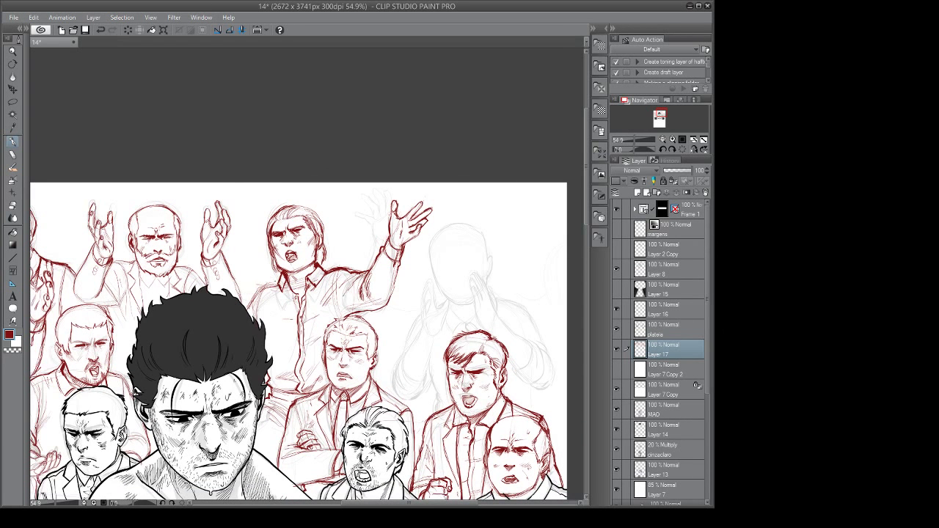
pyautogui.moveTo(268, 288)
pyautogui.mouseDown()
pyautogui.moveTo(278, 283)
pyautogui.moveTo(254, 300)
pyautogui.moveTo(258, 321)
pyautogui.moveTo(268, 308)
pyautogui.mouseUp()
pyautogui.moveTo(277, 301)
pyautogui.mouseDown()
pyautogui.moveTo(272, 308)
pyautogui.moveTo(287, 305)
pyautogui.moveTo(292, 342)
pyautogui.mouseUp()
pyautogui.hotkey('ctrl', 'z')
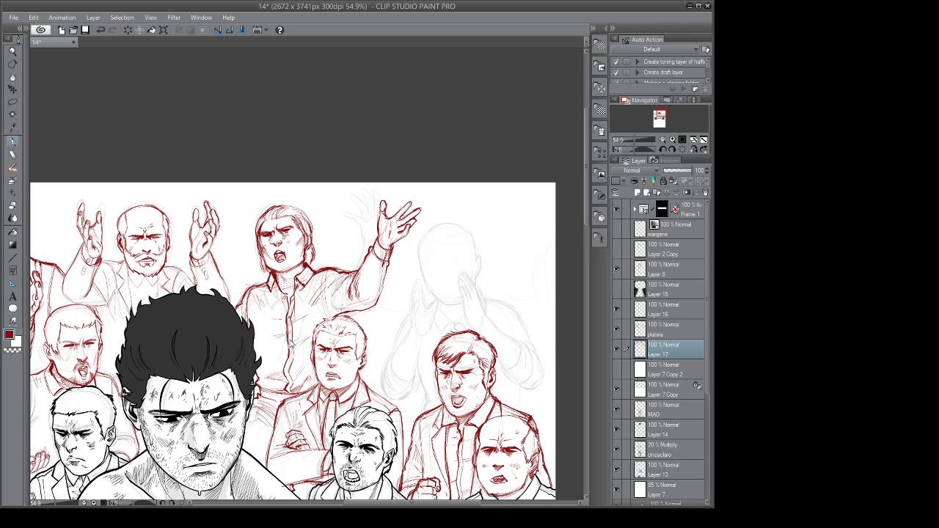
pyautogui.hotkey('ctrl', 's')
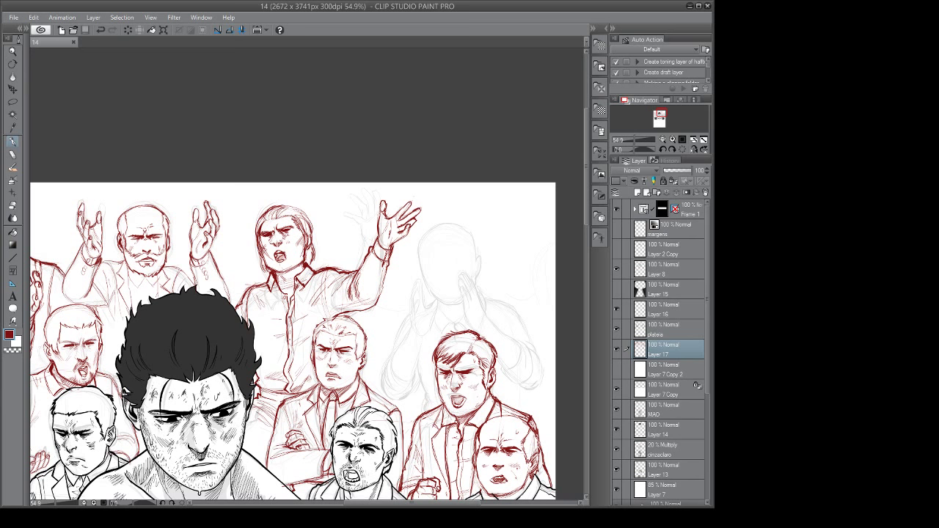
pyautogui.moveTo(389, 327); pyautogui.dragTo(328, 308)
pyautogui.moveTo(310, 232); pyautogui.dragTo(308, 243)
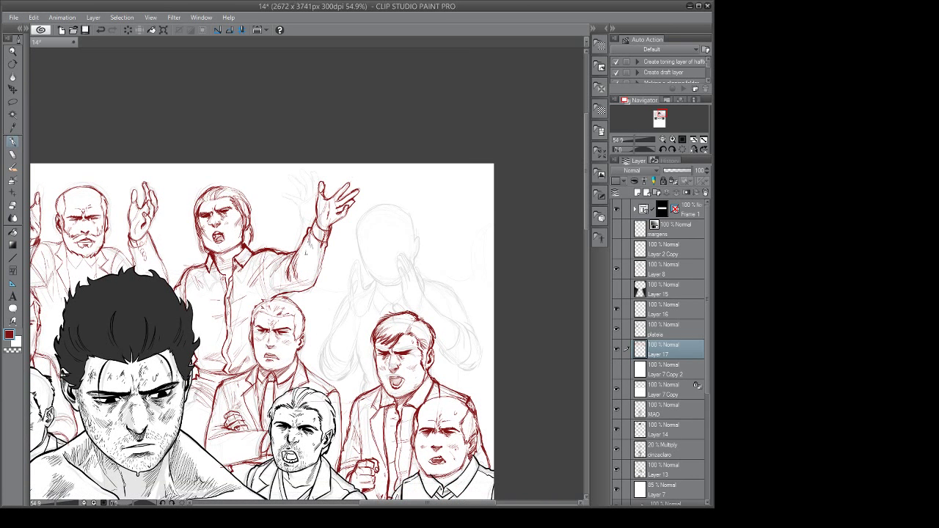
# Draw the crown, face side and chin of the faintly sketched figure with both hands raised.
pyautogui.moveTo(441, 289); pyautogui.dragTo(350, 283)
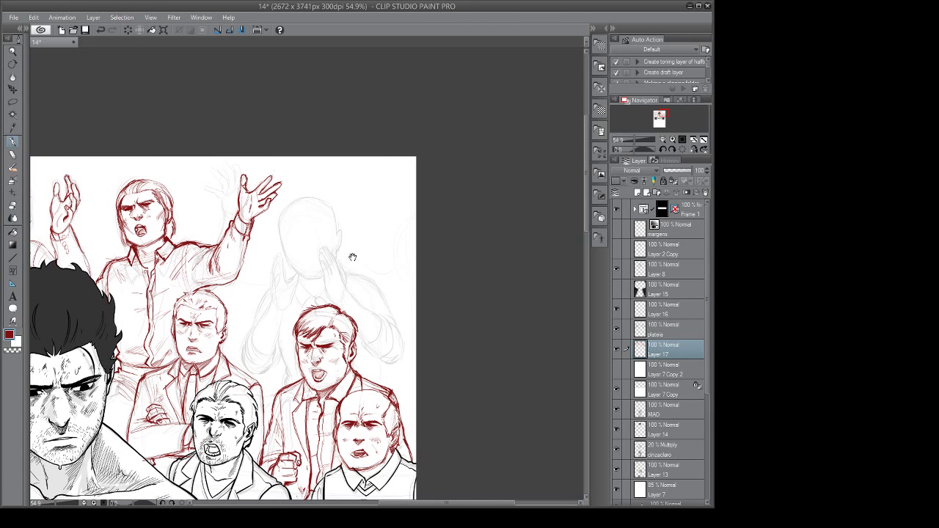
pyautogui.moveTo(359, 264); pyautogui.dragTo(361, 263)
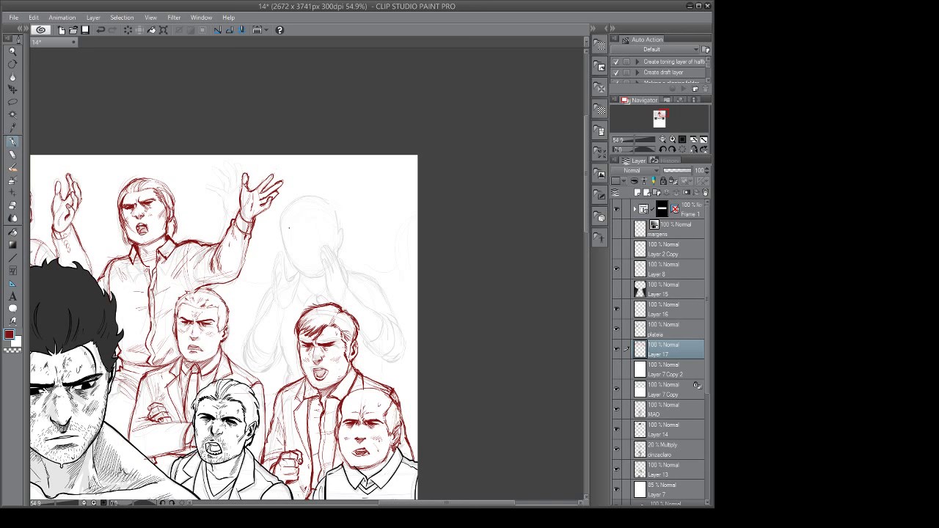
pyautogui.scroll(-2, 308, 231)
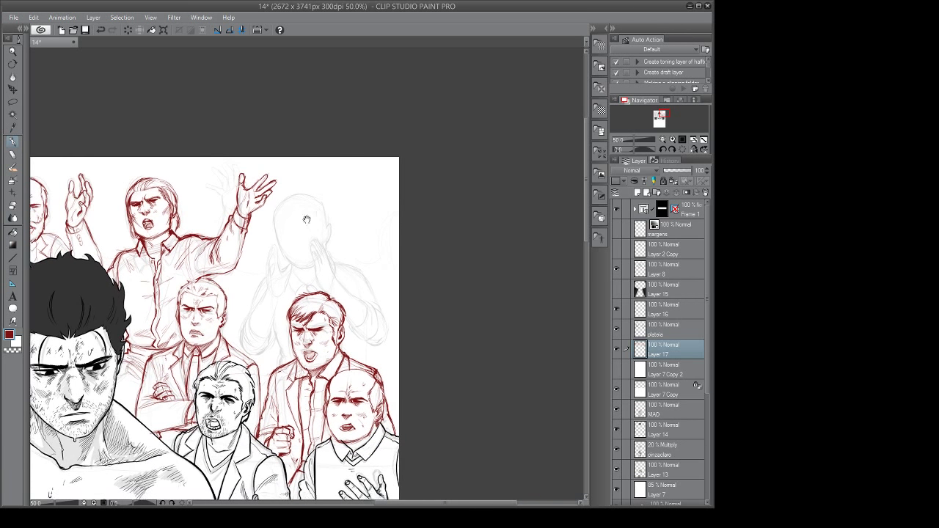
pyautogui.moveTo(286, 198); pyautogui.dragTo(315, 198)
pyautogui.moveTo(278, 229); pyautogui.dragTo(283, 248)
pyautogui.moveTo(298, 268)
pyautogui.mouseDown()
pyautogui.moveTo(312, 267)
pyautogui.moveTo(289, 281)
pyautogui.moveTo(317, 274)
pyautogui.moveTo(220, 196)
pyautogui.moveTo(225, 220)
pyautogui.moveTo(275, 247)
pyautogui.mouseUp()
# Draw the palm, fingers and wrist of the faceless figure's raised hand on the ear side.
pyautogui.keyDown('ctrl'); pyautogui.click(325, 256); pyautogui.keyUp('ctrl')
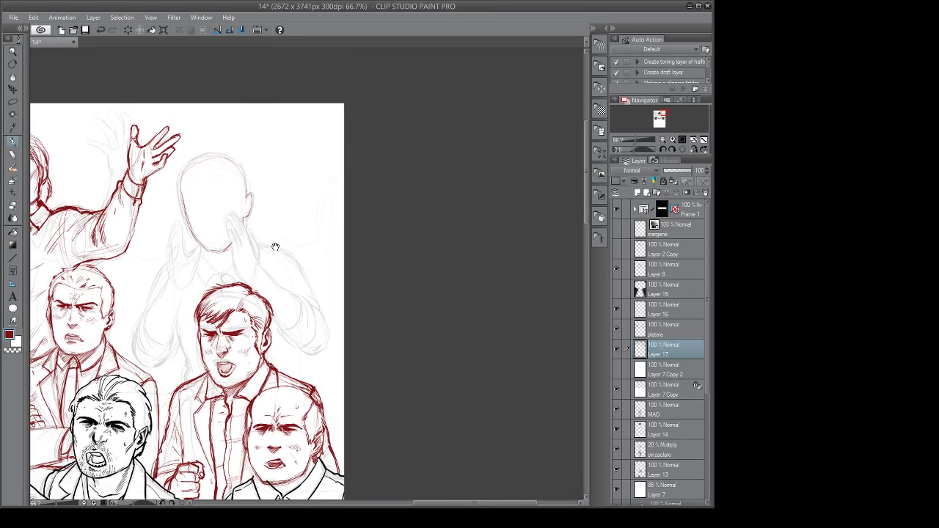
pyautogui.moveTo(293, 293)
pyautogui.mouseDown()
pyautogui.moveTo(414, 325)
pyautogui.moveTo(384, 288)
pyautogui.moveTo(352, 293)
pyautogui.moveTo(366, 297)
pyautogui.mouseUp()
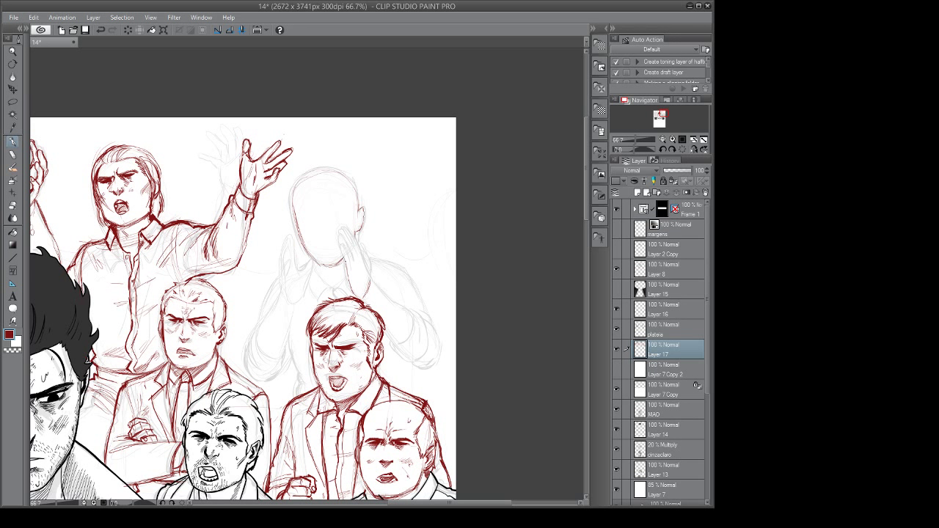
pyautogui.moveTo(341, 244); pyautogui.dragTo(345, 262)
pyautogui.moveTo(339, 234)
pyautogui.mouseDown()
pyautogui.moveTo(354, 261)
pyautogui.moveTo(355, 243)
pyautogui.mouseUp()
pyautogui.moveTo(347, 227); pyautogui.dragTo(370, 279)
pyautogui.moveTo(366, 250); pyautogui.dragTo(369, 258)
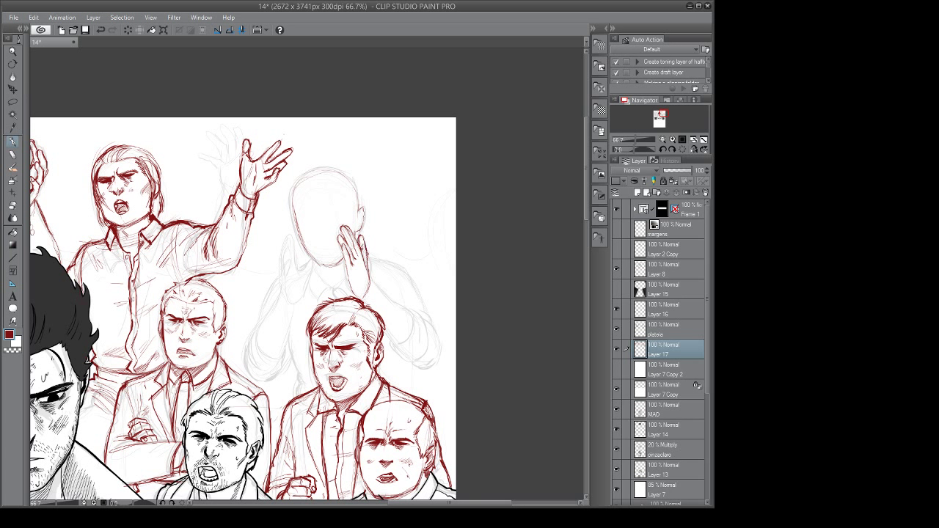
# Erase stray lines on the faceless figure's ear-side hand and redraw the fingers over the jaw.
pyautogui.press('e')
pyautogui.moveTo(359, 248); pyautogui.dragTo(385, 276)
pyautogui.press('p')
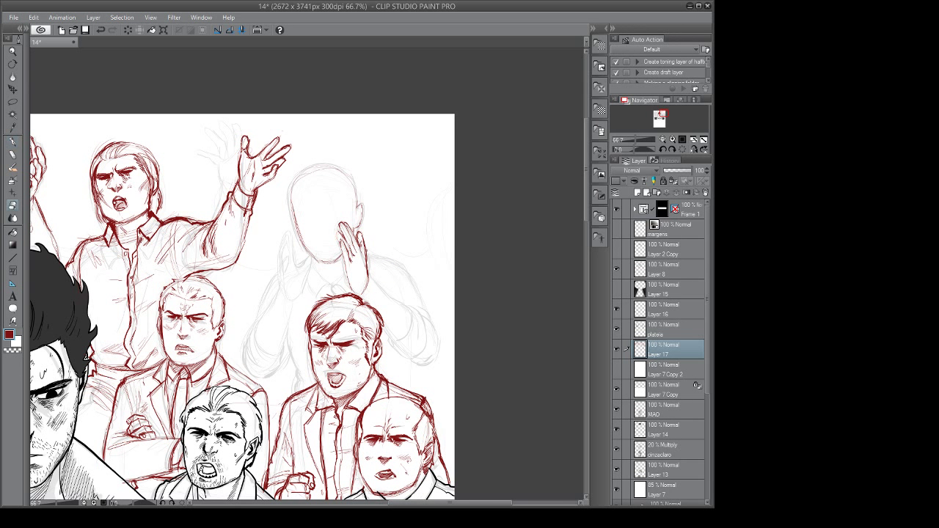
pyautogui.press('e')
pyautogui.press('p')
pyautogui.press('e')
pyautogui.press('p')
pyautogui.moveTo(335, 229); pyautogui.dragTo(344, 235)
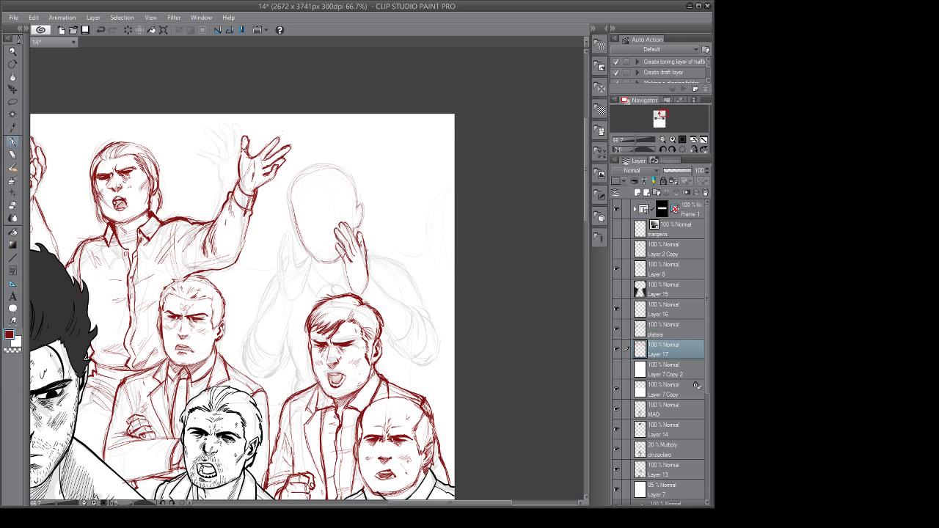
# Refine the finger contours of the ear-side hand and save the file.
pyautogui.press('e')
pyautogui.press('p')
pyautogui.press('e')
pyautogui.press('p')
pyautogui.moveTo(375, 245); pyautogui.dragTo(369, 244)
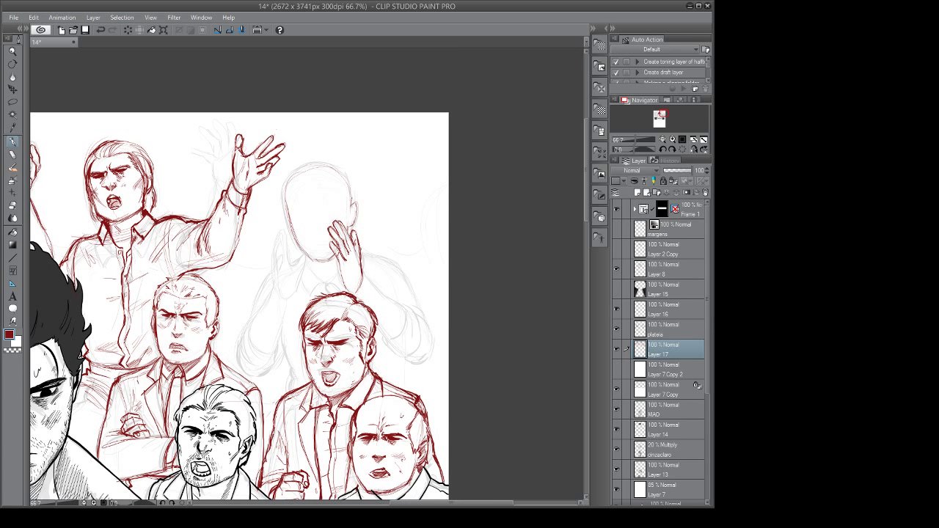
pyautogui.press('e')
pyautogui.press('o')
pyautogui.moveTo(352, 224); pyautogui.dragTo(352, 227)
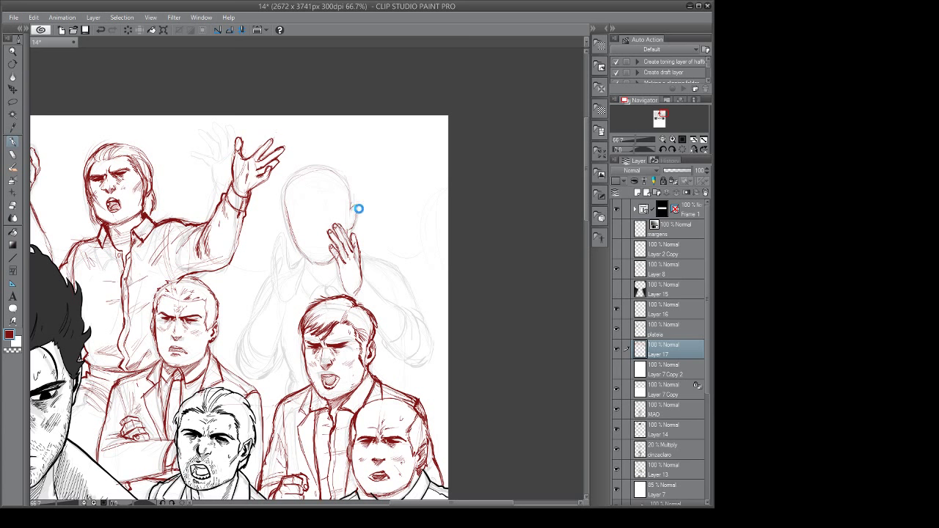
pyautogui.hotkey('ctrl', 's')
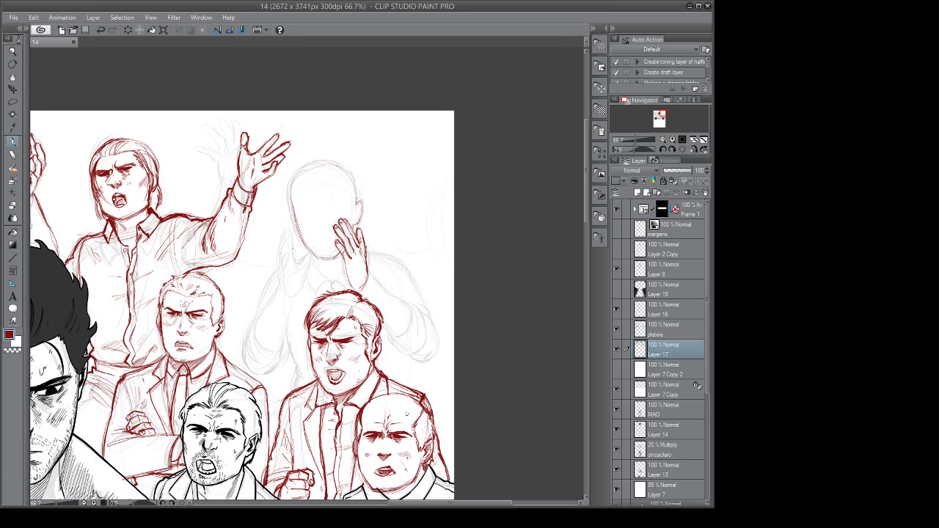
# Draw the thumb, palm and fingers of the faceless figure's other raised hand beside the chin.
pyautogui.moveTo(279, 258)
pyautogui.mouseDown()
pyautogui.moveTo(281, 278)
pyautogui.moveTo(298, 289)
pyautogui.moveTo(309, 265)
pyautogui.mouseUp()
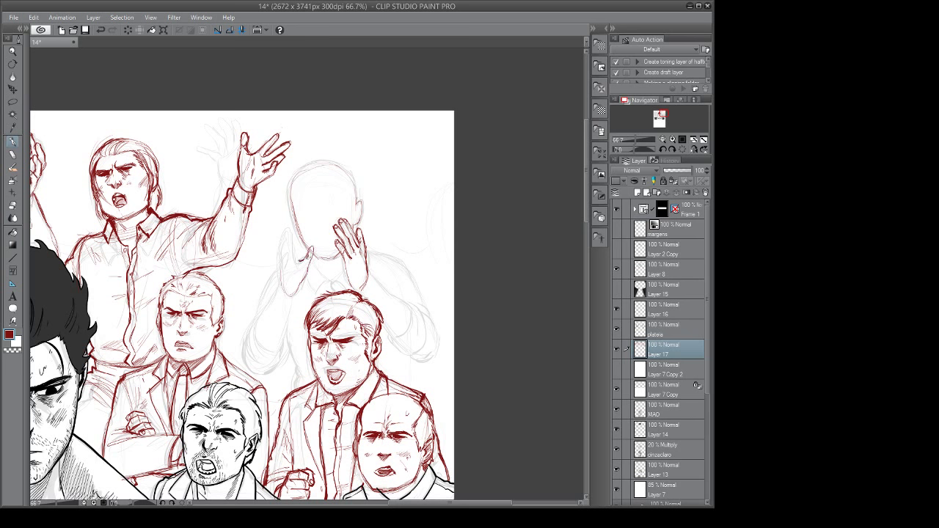
pyautogui.moveTo(315, 243); pyautogui.dragTo(315, 239)
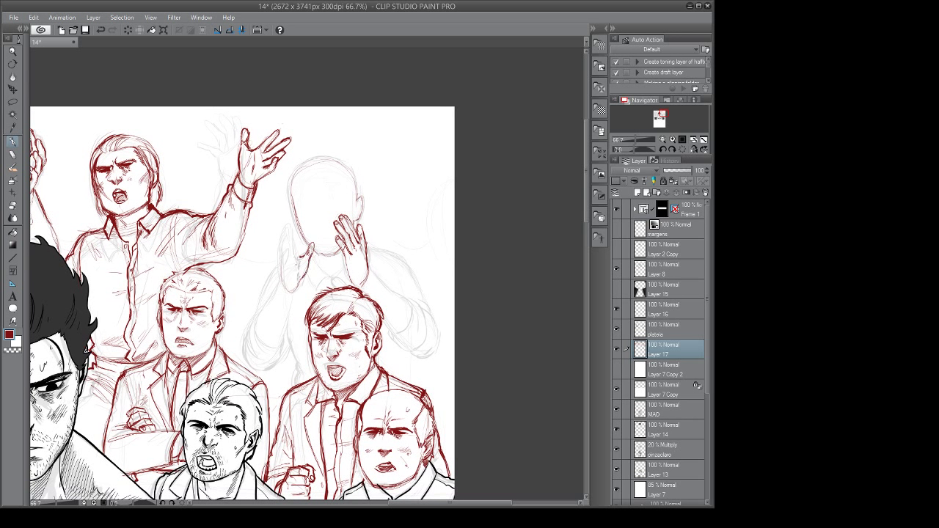
pyautogui.moveTo(294, 267)
pyautogui.mouseDown()
pyautogui.moveTo(291, 281)
pyautogui.moveTo(280, 277)
pyautogui.mouseUp()
pyautogui.moveTo(284, 242)
pyautogui.mouseDown()
pyautogui.moveTo(281, 263)
pyautogui.moveTo(282, 243)
pyautogui.mouseUp()
pyautogui.moveTo(288, 225); pyautogui.dragTo(284, 236)
pyautogui.moveTo(296, 239); pyautogui.dragTo(292, 255)
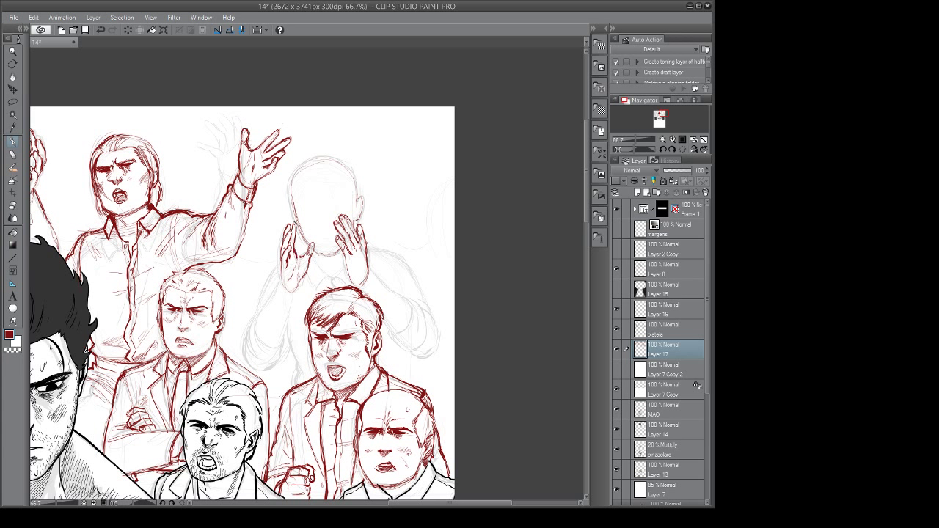
# Erase and redraw the finger and thumb details of the second hand, finishing at its wrist.
pyautogui.moveTo(296, 230); pyautogui.dragTo(291, 239)
pyautogui.press('e')
pyautogui.press('o')
pyautogui.moveTo(305, 233); pyautogui.dragTo(308, 233)
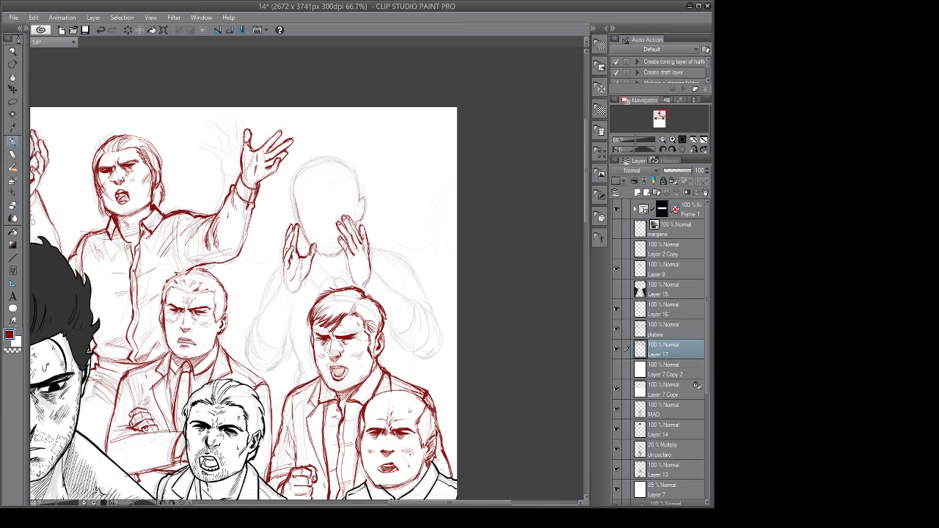
pyautogui.moveTo(371, 262); pyautogui.dragTo(361, 267)
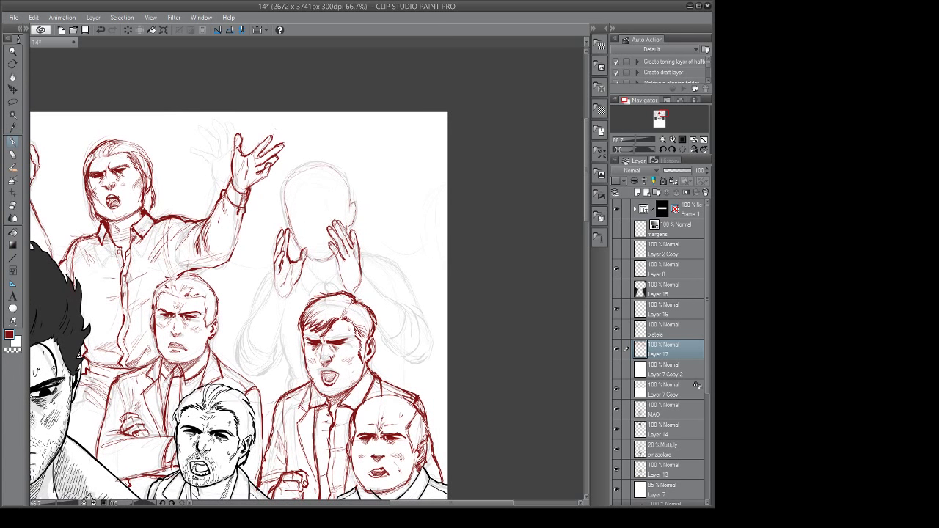
pyautogui.moveTo(284, 239); pyautogui.dragTo(282, 251)
pyautogui.moveTo(279, 281); pyautogui.dragTo(273, 297)
# Sketch both shoulders of the faceless figure and the upper arm behind the second hand.
pyautogui.scroll(-2, 396, 268)
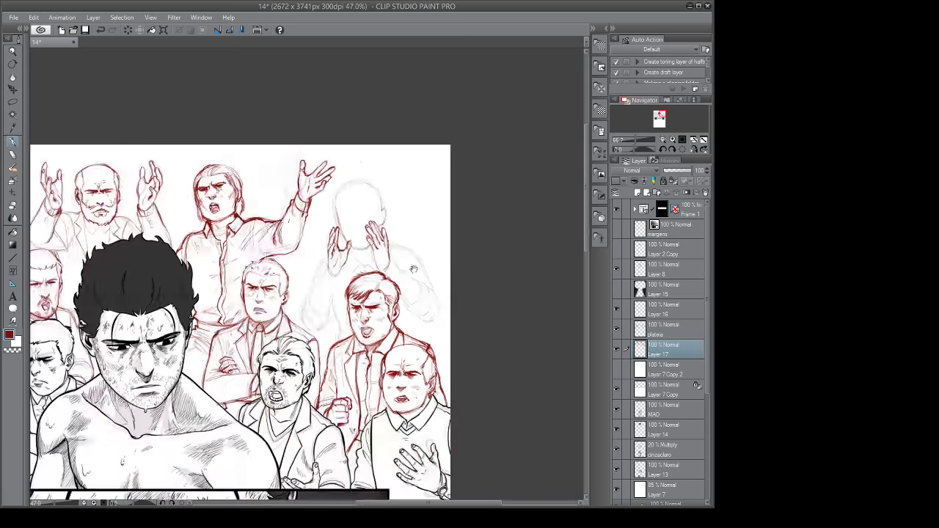
pyautogui.click(617, 370)
pyautogui.click(617, 371)
pyautogui.scroll(1, 404, 238)
pyautogui.moveTo(396, 229)
pyautogui.mouseDown()
pyautogui.moveTo(408, 228)
pyautogui.moveTo(423, 249)
pyautogui.moveTo(387, 229)
pyautogui.moveTo(404, 276)
pyautogui.moveTo(415, 272)
pyautogui.mouseUp()
pyautogui.moveTo(420, 242)
pyautogui.mouseDown()
pyautogui.moveTo(438, 258)
pyautogui.moveTo(412, 252)
pyautogui.mouseUp()
pyautogui.moveTo(322, 241); pyautogui.dragTo(308, 256)
pyautogui.moveTo(309, 254); pyautogui.dragTo(304, 272)
pyautogui.moveTo(315, 244)
pyautogui.mouseDown()
pyautogui.moveTo(284, 309)
pyautogui.moveTo(295, 332)
pyautogui.moveTo(305, 331)
pyautogui.mouseUp()
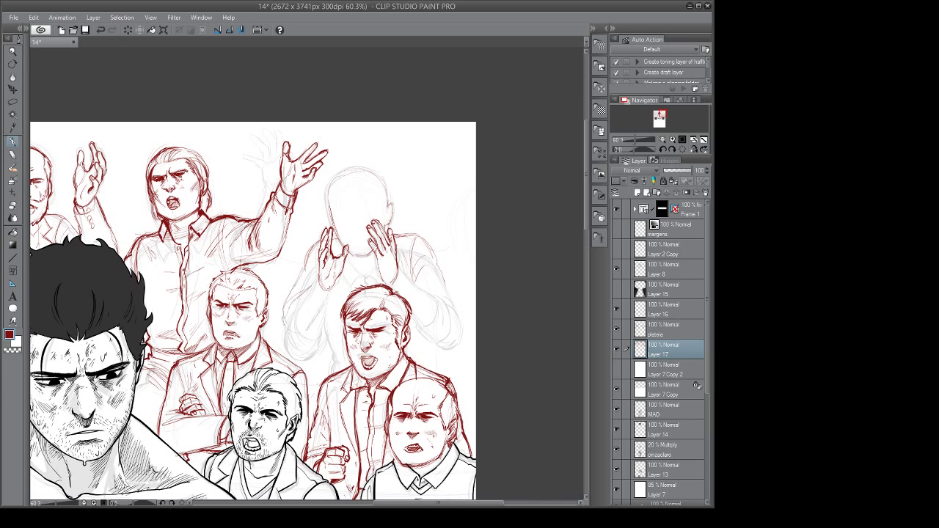
# Sketch the forearms and bent elbows of the faceless figure below the raised hands.
pyautogui.moveTo(405, 274)
pyautogui.mouseDown()
pyautogui.moveTo(449, 298)
pyautogui.moveTo(443, 327)
pyautogui.mouseUp()
pyautogui.moveTo(445, 263); pyautogui.dragTo(438, 323)
pyautogui.moveTo(415, 310)
pyautogui.mouseDown()
pyautogui.moveTo(430, 324)
pyautogui.moveTo(419, 315)
pyautogui.mouseUp()
pyautogui.moveTo(434, 315); pyautogui.dragTo(417, 314)
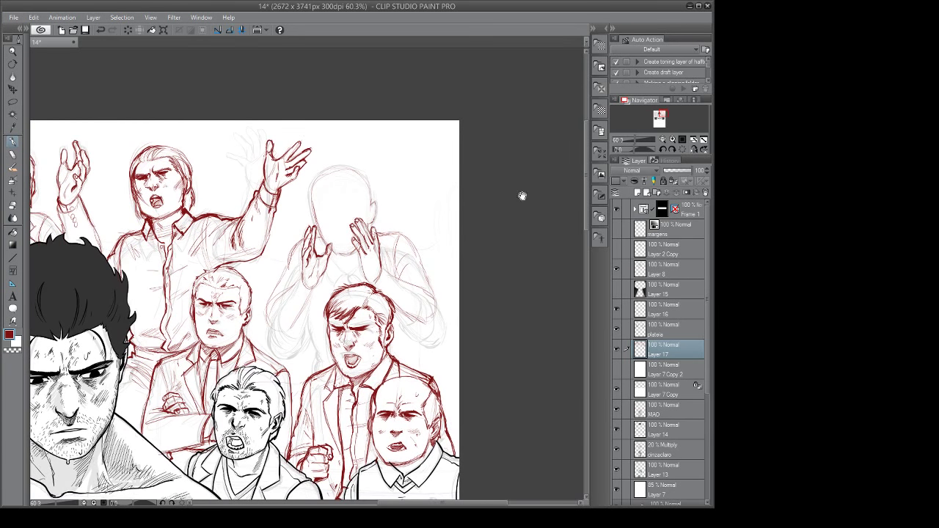
pyautogui.moveTo(309, 297)
pyautogui.mouseDown()
pyautogui.moveTo(288, 330)
pyautogui.moveTo(273, 329)
pyautogui.mouseUp()
# Show Layer 7 Copy 2, draw the shirt collar and tie between the raised hands, and save the file.
pyautogui.click(616, 370)
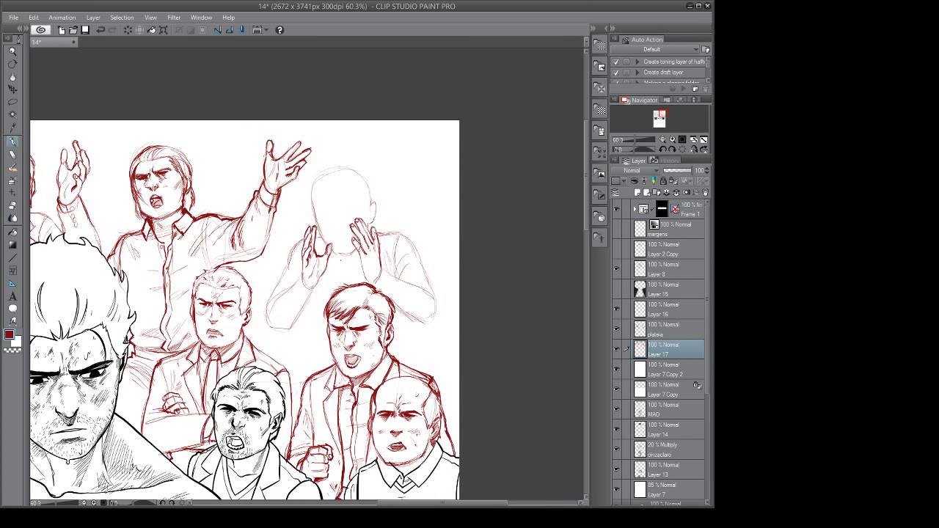
pyautogui.moveTo(331, 252)
pyautogui.mouseDown()
pyautogui.moveTo(342, 269)
pyautogui.moveTo(358, 266)
pyautogui.mouseUp()
pyautogui.moveTo(348, 255)
pyautogui.mouseDown()
pyautogui.moveTo(340, 267)
pyautogui.moveTo(328, 263)
pyautogui.mouseUp()
pyautogui.click(335, 272)
pyautogui.hotkey('ctrl', 's')
pyautogui.moveTo(353, 265)
pyautogui.mouseDown()
pyautogui.moveTo(355, 281)
pyautogui.moveTo(331, 281)
pyautogui.moveTo(335, 293)
pyautogui.mouseUp()
pyautogui.moveTo(318, 280); pyautogui.dragTo(327, 297)
pyautogui.moveTo(295, 240); pyautogui.dragTo(300, 252)
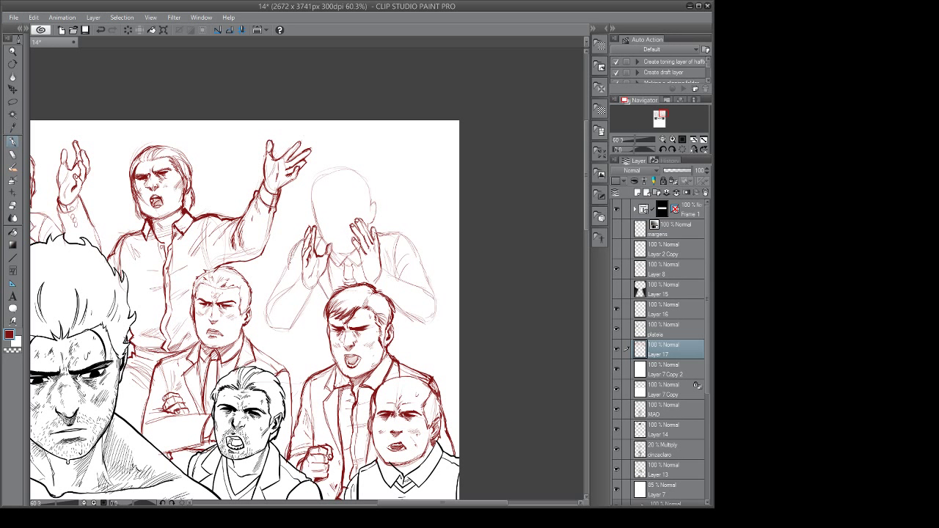
# Draw the cuff and sleeve buttons on the faceless figure's arm nearest the long-haired man.
pyautogui.moveTo(302, 294)
pyautogui.mouseDown()
pyautogui.moveTo(314, 288)
pyautogui.moveTo(282, 293)
pyautogui.moveTo(271, 306)
pyautogui.moveTo(282, 291)
pyautogui.mouseUp()
pyautogui.moveTo(301, 274); pyautogui.dragTo(286, 286)
pyautogui.moveTo(303, 293); pyautogui.dragTo(300, 290)
pyautogui.moveTo(306, 277); pyautogui.dragTo(297, 290)
pyautogui.moveTo(303, 274)
pyautogui.mouseDown()
pyautogui.moveTo(300, 289)
pyautogui.moveTo(297, 281)
pyautogui.mouseUp()
pyautogui.press('e')
pyautogui.press('p')
pyautogui.moveTo(303, 275); pyautogui.dragTo(296, 282)
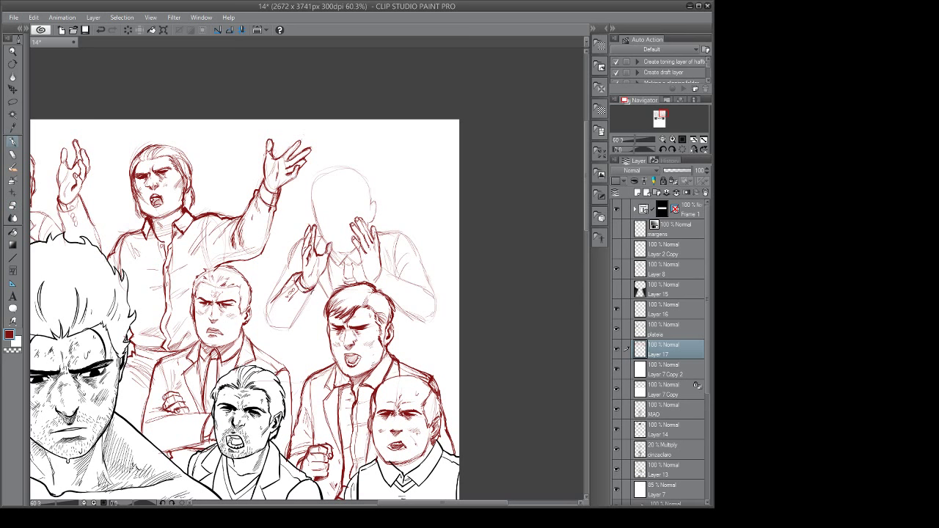
# Darken the forearm and elbow outline of the jacket sleeve with the buttons.
pyautogui.moveTo(314, 289)
pyautogui.mouseDown()
pyautogui.moveTo(285, 331)
pyautogui.moveTo(271, 327)
pyautogui.mouseUp()
pyautogui.moveTo(285, 283); pyautogui.dragTo(289, 288)
pyautogui.moveTo(271, 321)
pyautogui.mouseDown()
pyautogui.moveTo(281, 335)
pyautogui.moveTo(271, 329)
pyautogui.mouseUp()
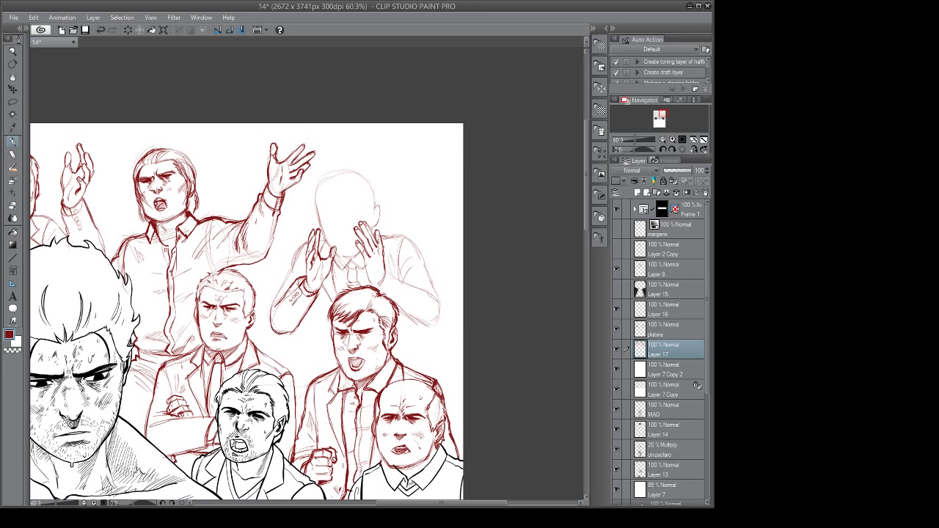
# Darken the faceless figure's buttoned sleeve and raised hand, and draw the cuff and buttons on the other jacket sleeve.
pyautogui.moveTo(292, 268); pyautogui.dragTo(268, 331)
pyautogui.moveTo(305, 244); pyautogui.dragTo(294, 261)
pyautogui.moveTo(308, 242); pyautogui.dragTo(298, 253)
pyautogui.moveTo(365, 278); pyautogui.dragTo(292, 288)
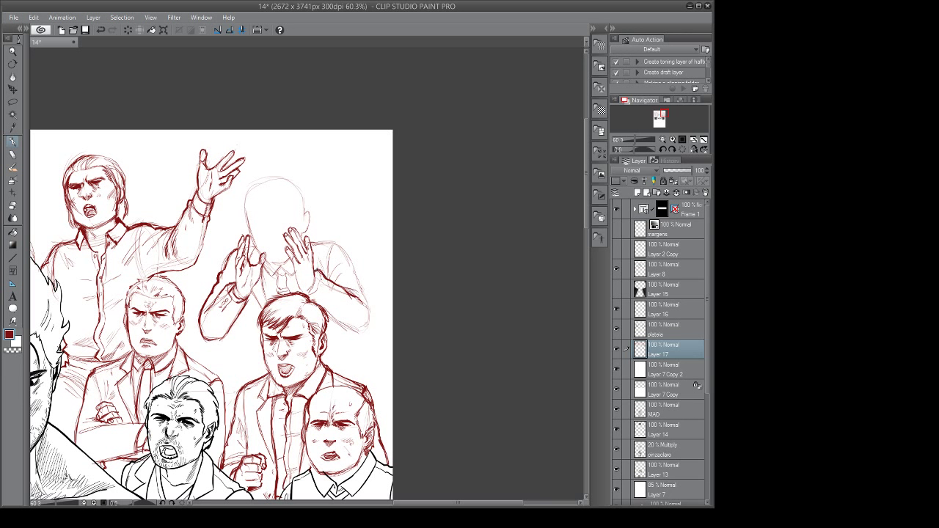
pyautogui.moveTo(319, 275); pyautogui.dragTo(316, 291)
pyautogui.moveTo(335, 280); pyautogui.dragTo(336, 281)
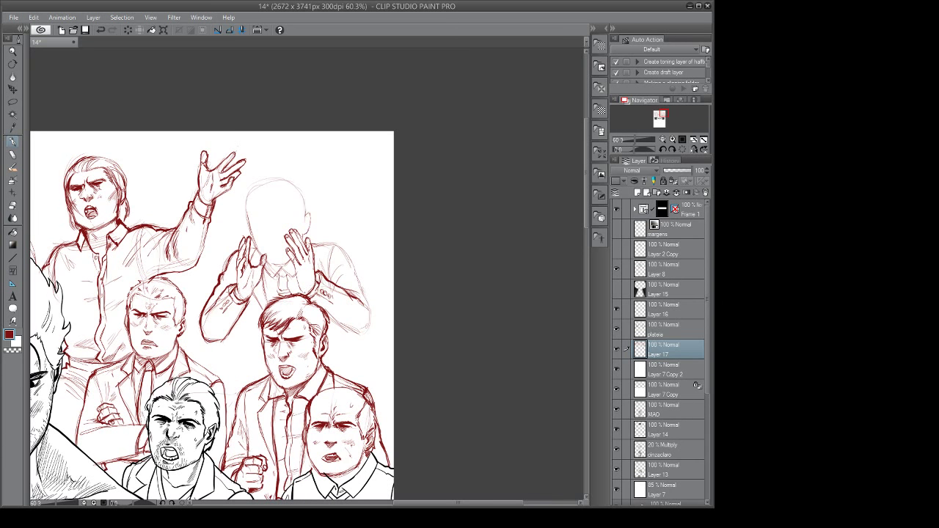
# Outline the other sleeve's forearm and elbow, and draw both sides of the jacket below the figure's arms.
pyautogui.moveTo(334, 320)
pyautogui.mouseDown()
pyautogui.moveTo(352, 335)
pyautogui.moveTo(370, 325)
pyautogui.mouseUp()
pyautogui.hotkey('ctrl', 'z')
pyautogui.moveTo(242, 317)
pyautogui.mouseDown()
pyautogui.moveTo(250, 353)
pyautogui.moveTo(247, 345)
pyautogui.mouseUp()
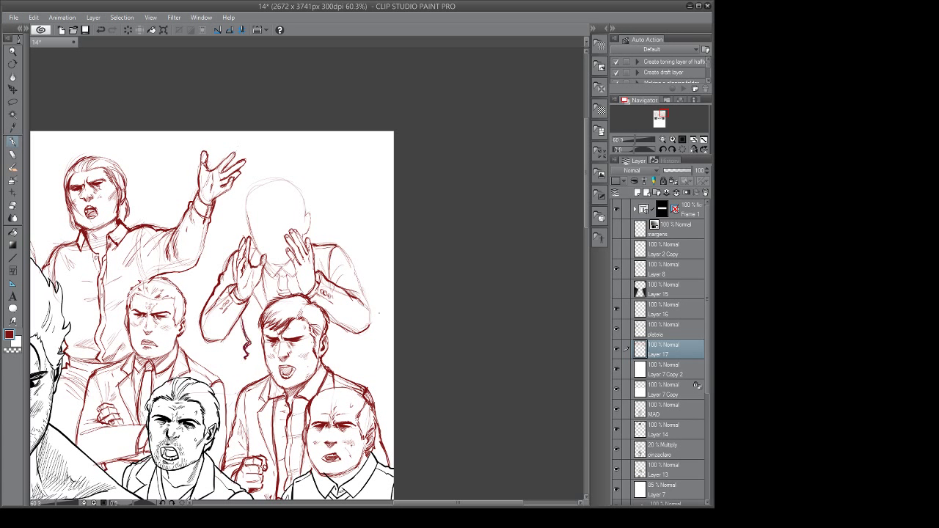
pyautogui.moveTo(349, 336)
pyautogui.mouseDown()
pyautogui.moveTo(352, 379)
pyautogui.moveTo(349, 347)
pyautogui.mouseUp()
pyautogui.moveTo(399, 319); pyautogui.dragTo(409, 327)
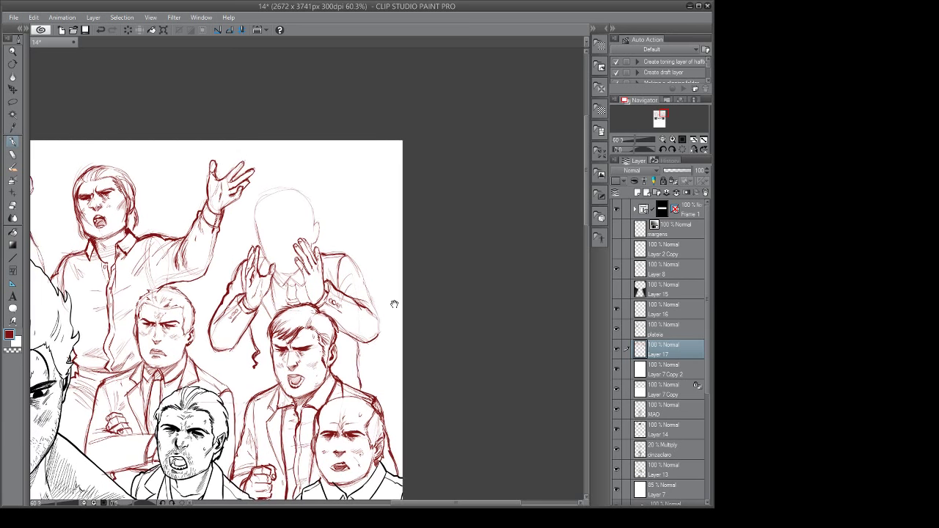
# Darken the jacket's shoulder and upper-arm outline on the side nearest the page edge.
pyautogui.moveTo(356, 265); pyautogui.dragTo(366, 281)
pyautogui.moveTo(355, 264); pyautogui.dragTo(376, 316)
pyautogui.moveTo(374, 307); pyautogui.dragTo(380, 334)
pyautogui.moveTo(370, 274); pyautogui.dragTo(404, 285)
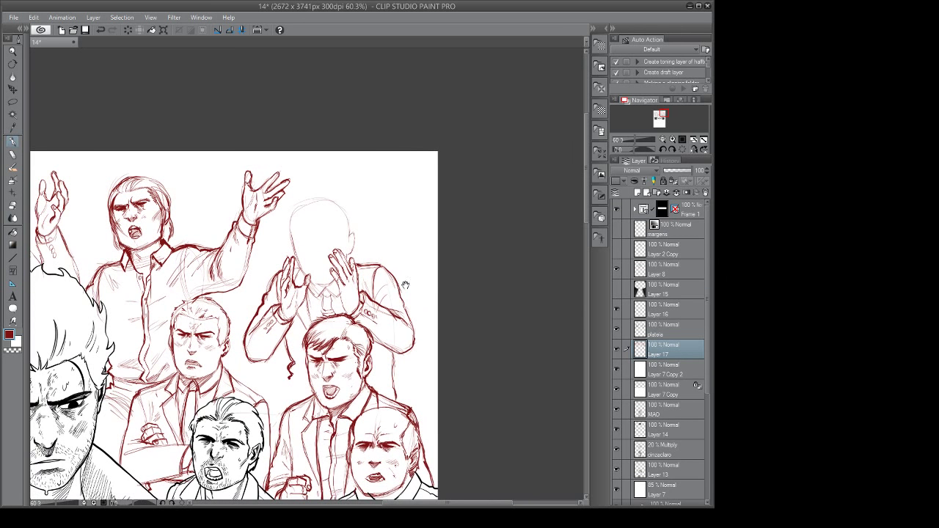
# Sketch the open mouth, chin and nose of the faceless figure between the raised hands, and save the file.
pyautogui.moveTo(365, 252); pyautogui.dragTo(357, 259)
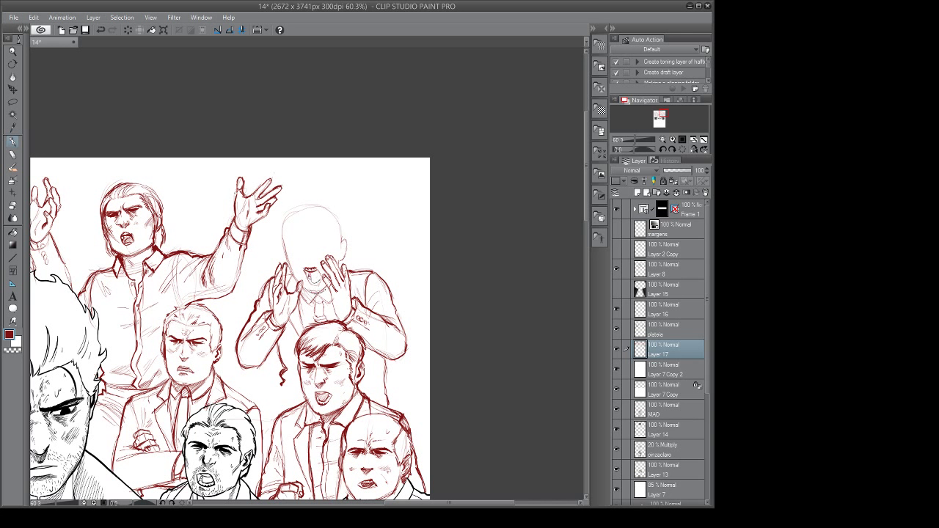
pyautogui.moveTo(317, 294); pyautogui.dragTo(326, 289)
pyautogui.moveTo(321, 244); pyautogui.dragTo(328, 242)
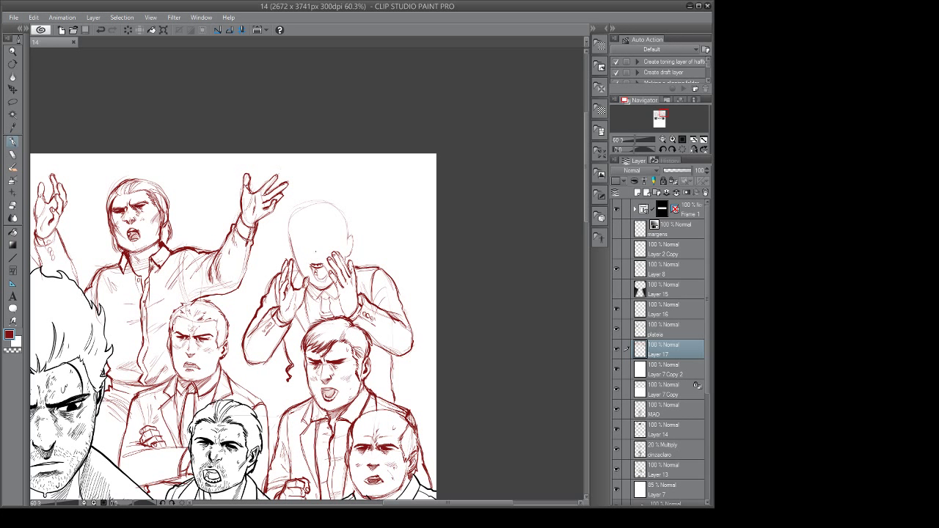
pyautogui.moveTo(319, 260); pyautogui.dragTo(314, 261)
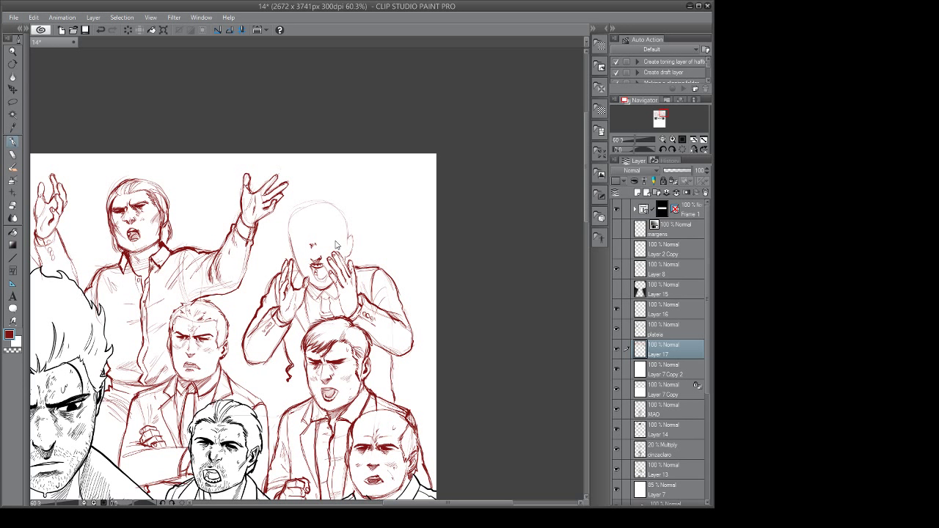
pyautogui.hotkey('ctrl', 's')
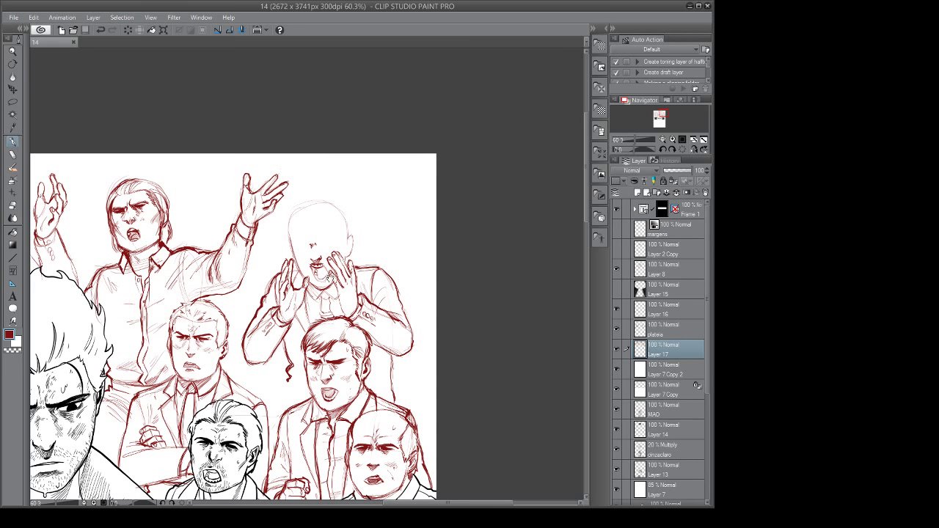
# Draw the figure's scowling eyebrows, frown lines, ear and the side of the face.
pyautogui.moveTo(330, 278); pyautogui.dragTo(322, 284)
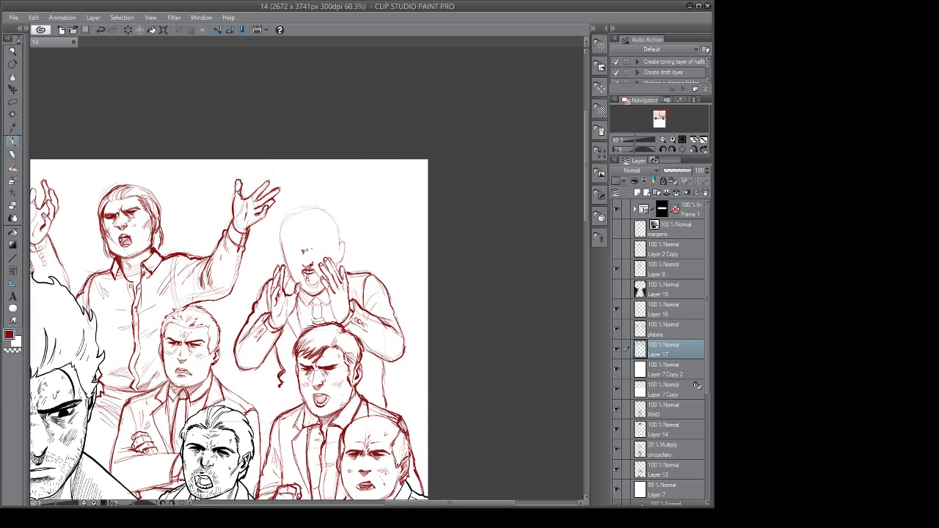
pyautogui.moveTo(309, 250)
pyautogui.mouseDown()
pyautogui.moveTo(326, 242)
pyautogui.moveTo(303, 246)
pyautogui.mouseUp()
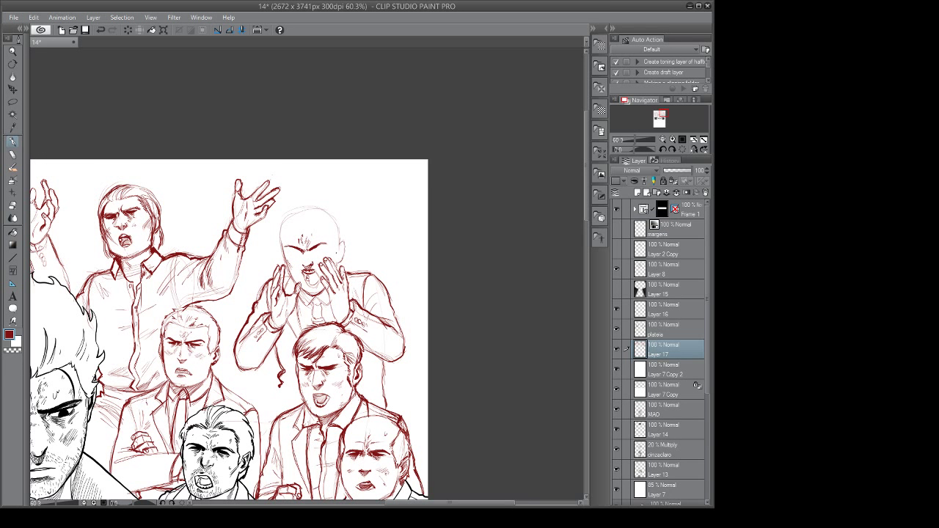
pyautogui.moveTo(337, 251); pyautogui.dragTo(335, 257)
pyautogui.moveTo(284, 245); pyautogui.dragTo(283, 263)
pyautogui.moveTo(290, 367)
pyautogui.mouseDown()
pyautogui.moveTo(275, 360)
pyautogui.moveTo(273, 368)
pyautogui.mouseUp()
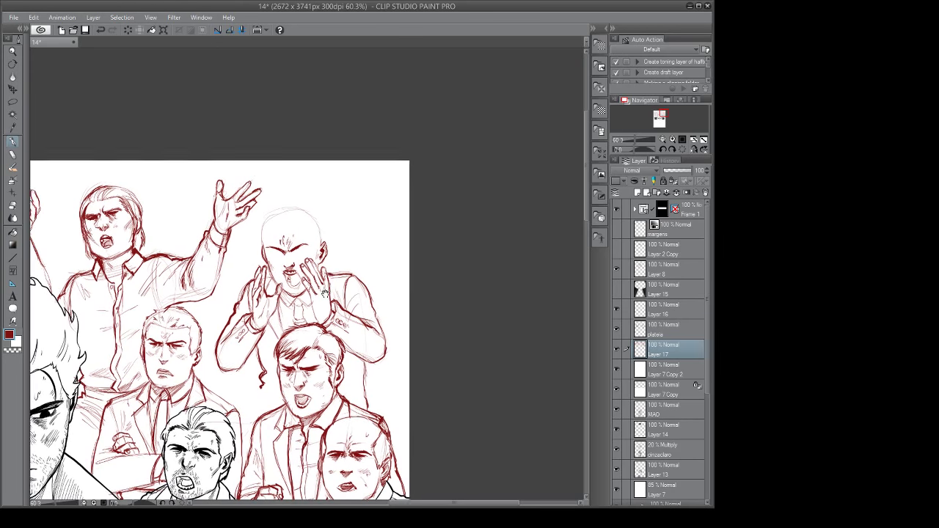
# Refine the shouting mouth and chin, and draw narrowed eyes beneath the scowling eyebrows.
pyautogui.moveTo(339, 272); pyautogui.dragTo(335, 265)
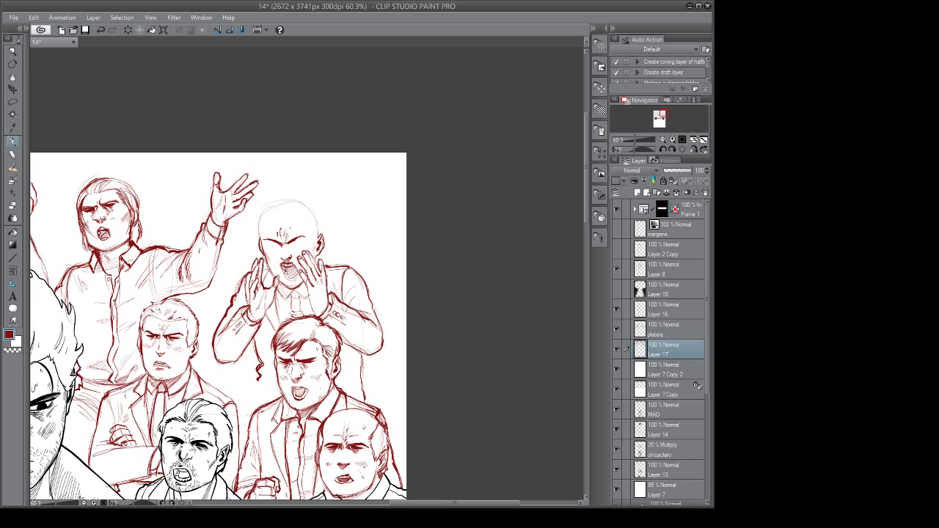
pyautogui.moveTo(298, 270); pyautogui.dragTo(295, 280)
pyautogui.moveTo(314, 245); pyautogui.dragTo(317, 247)
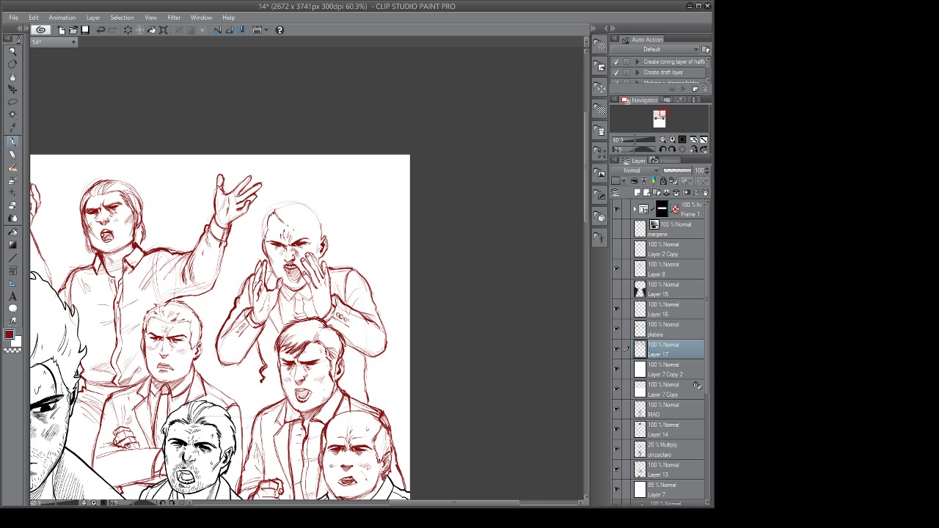
# Draw a receding hairline and short, tousled hair on the shouting figure's bald head.
pyautogui.moveTo(288, 220)
pyautogui.mouseDown()
pyautogui.moveTo(307, 219)
pyautogui.moveTo(319, 244)
pyautogui.mouseUp()
pyautogui.moveTo(310, 209); pyautogui.dragTo(273, 220)
pyautogui.moveTo(269, 206)
pyautogui.mouseDown()
pyautogui.moveTo(298, 193)
pyautogui.moveTo(326, 229)
pyautogui.mouseUp()
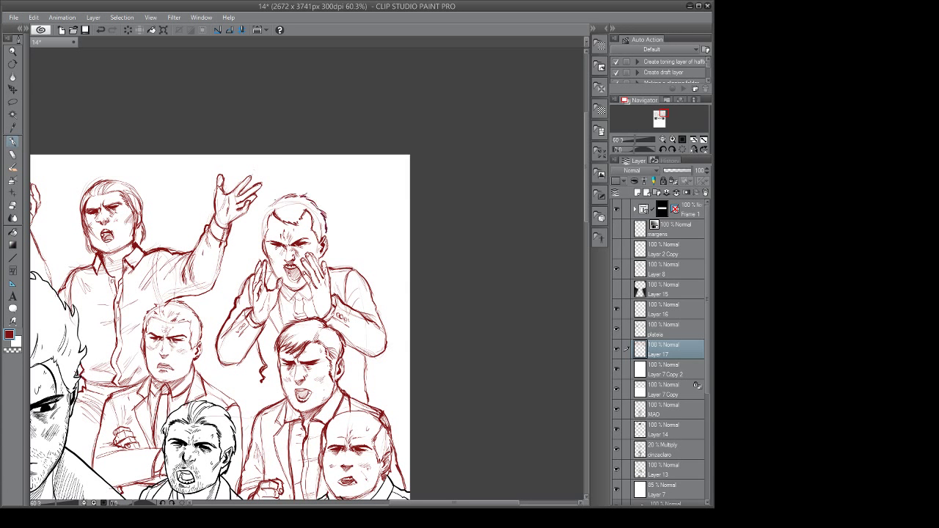
pyautogui.moveTo(263, 208)
pyautogui.mouseDown()
pyautogui.moveTo(271, 202)
pyautogui.moveTo(259, 238)
pyautogui.mouseUp()
# Darken the shirt collar and tie, and extend the figure's jacket edges down behind the man in front.
pyautogui.moveTo(298, 294)
pyautogui.mouseDown()
pyautogui.moveTo(308, 301)
pyautogui.moveTo(299, 300)
pyautogui.moveTo(304, 293)
pyautogui.mouseUp()
pyautogui.moveTo(285, 313); pyautogui.dragTo(307, 260)
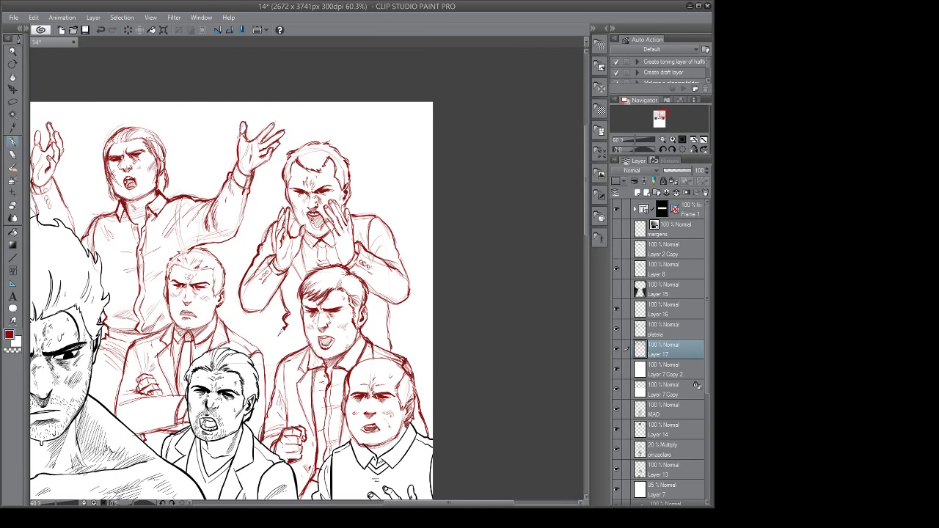
pyautogui.moveTo(281, 334)
pyautogui.mouseDown()
pyautogui.moveTo(273, 350)
pyautogui.moveTo(293, 351)
pyautogui.moveTo(264, 361)
pyautogui.mouseUp()
pyautogui.moveTo(272, 351); pyautogui.dragTo(261, 362)
pyautogui.moveTo(294, 330); pyautogui.dragTo(281, 338)
pyautogui.moveTo(392, 335); pyautogui.dragTo(388, 351)
pyautogui.moveTo(324, 276); pyautogui.dragTo(385, 277)
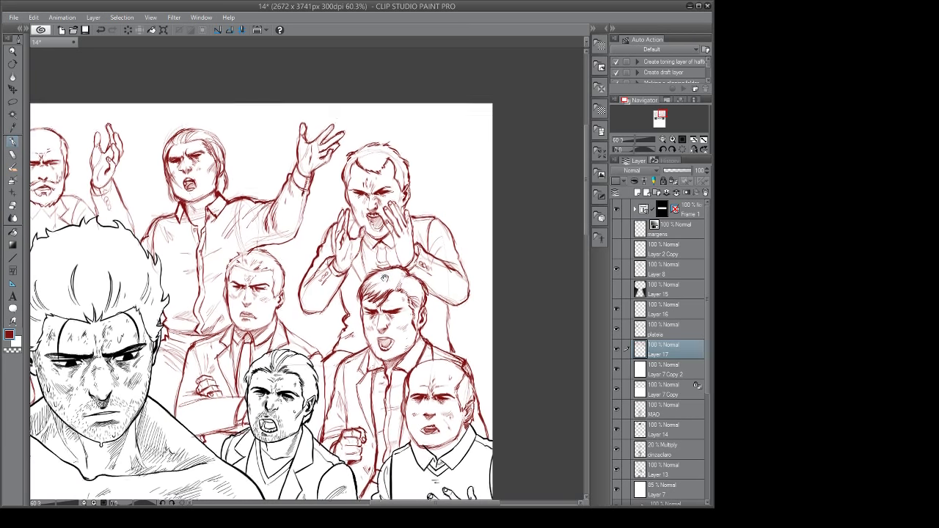
# Add small finishing strokes to the sketched audience behind the black-inked men, and save the file.
pyautogui.scroll(-3, 385, 277)
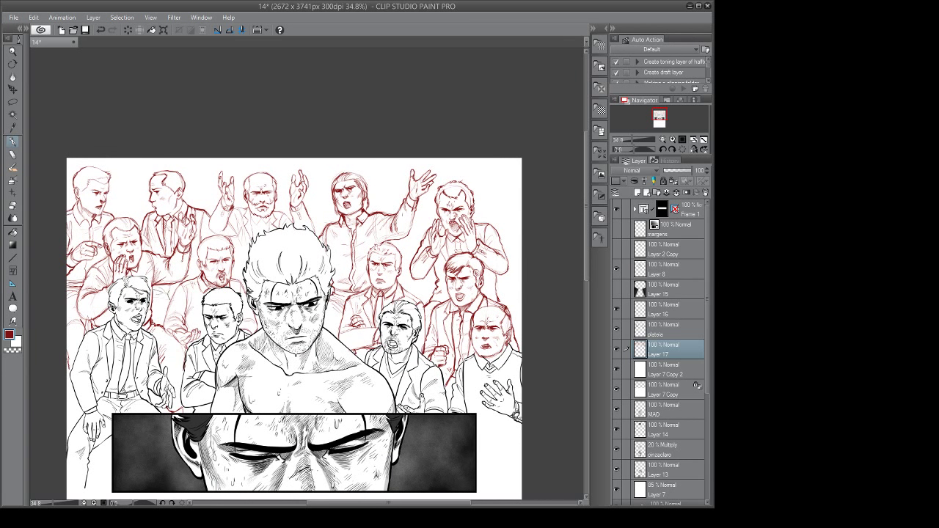
pyautogui.moveTo(152, 297); pyautogui.dragTo(168, 311)
pyautogui.moveTo(199, 244); pyautogui.dragTo(193, 257)
pyautogui.moveTo(206, 226); pyautogui.dragTo(203, 240)
pyautogui.moveTo(301, 258); pyautogui.dragTo(299, 261)
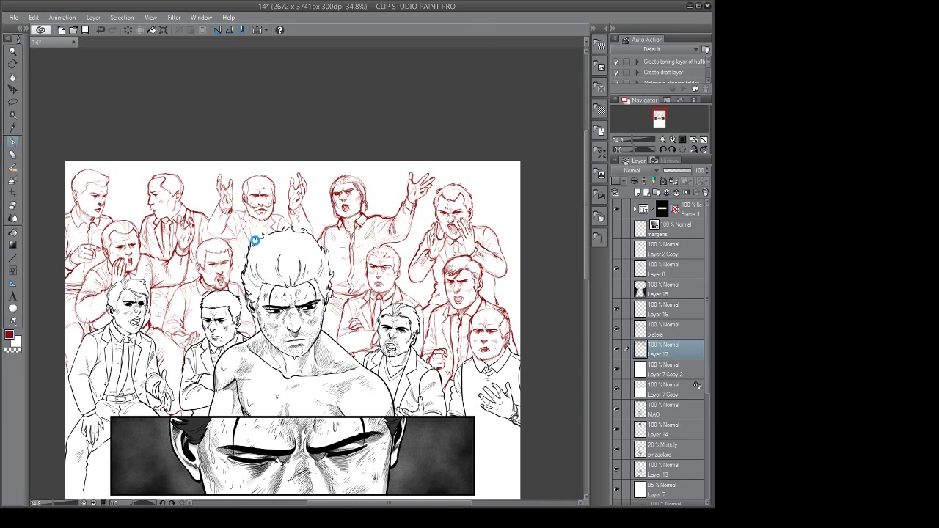
pyautogui.hotkey('ctrl', 's')
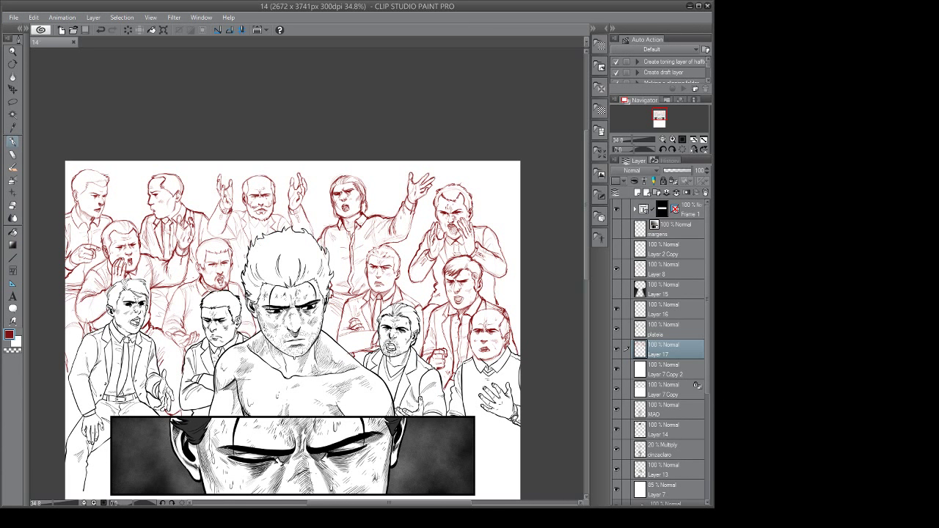
pyautogui.click(477, 68)
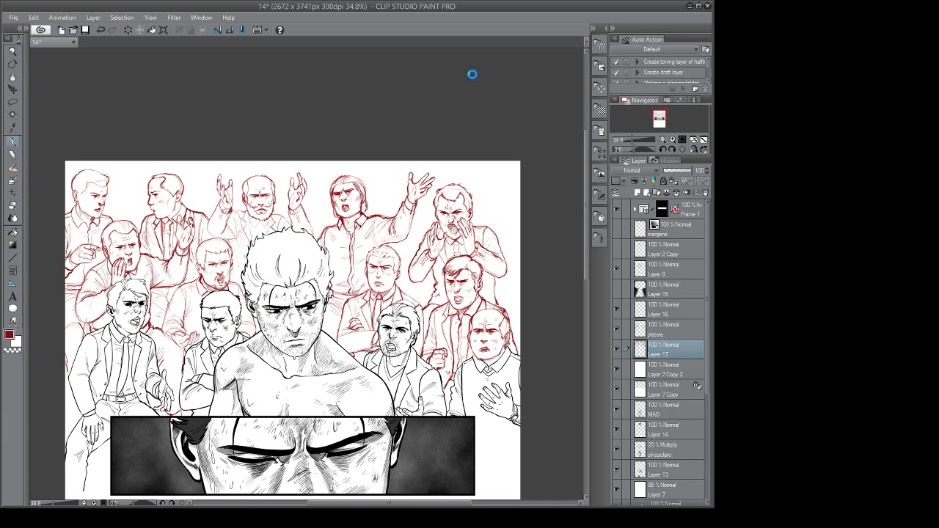
pyautogui.hotkey('ctrl', 's')
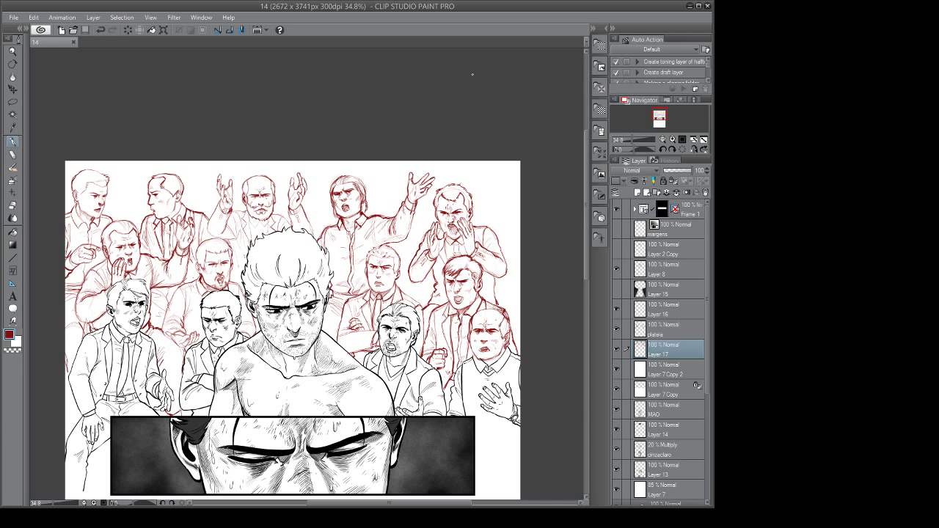
# Lower Layer 17's opacity to 24%, select the plateia layer, and pick black as the drawing color.
pyautogui.moveTo(383, 347); pyautogui.dragTo(313, 372)
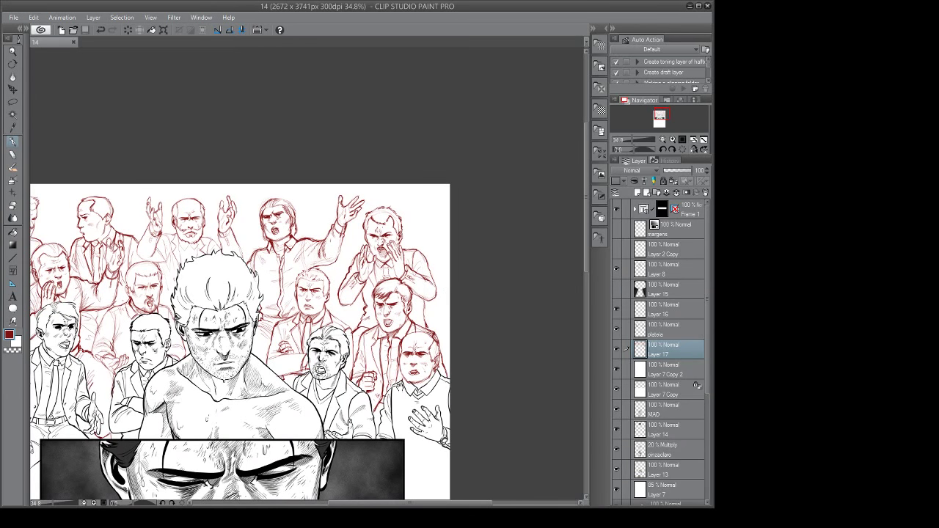
pyautogui.moveTo(398, 384); pyautogui.dragTo(429, 388)
pyautogui.click(669, 170)
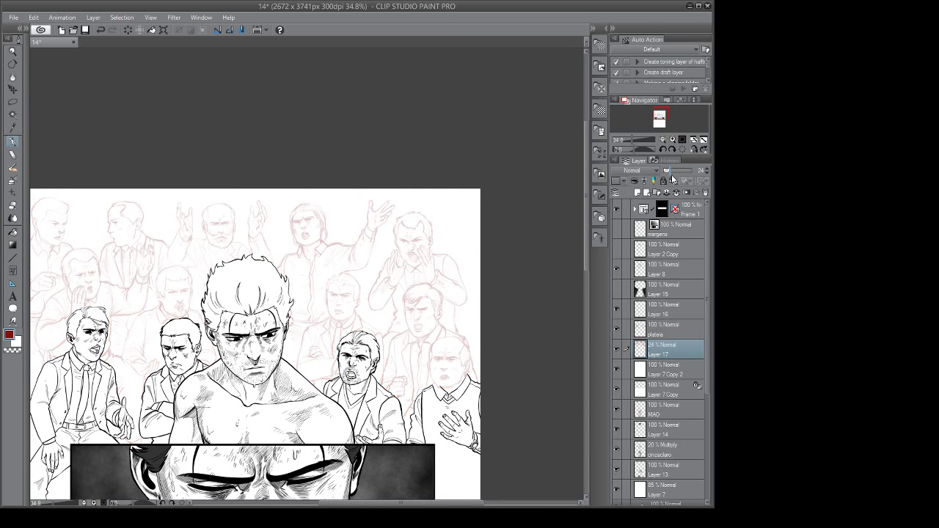
pyautogui.click(621, 372)
pyautogui.click(621, 375)
pyautogui.click(667, 333)
pyautogui.moveTo(195, 333); pyautogui.dragTo(246, 315)
pyautogui.keyDown('alt'); pyautogui.click(263, 460); pyautogui.keyUp('alt')
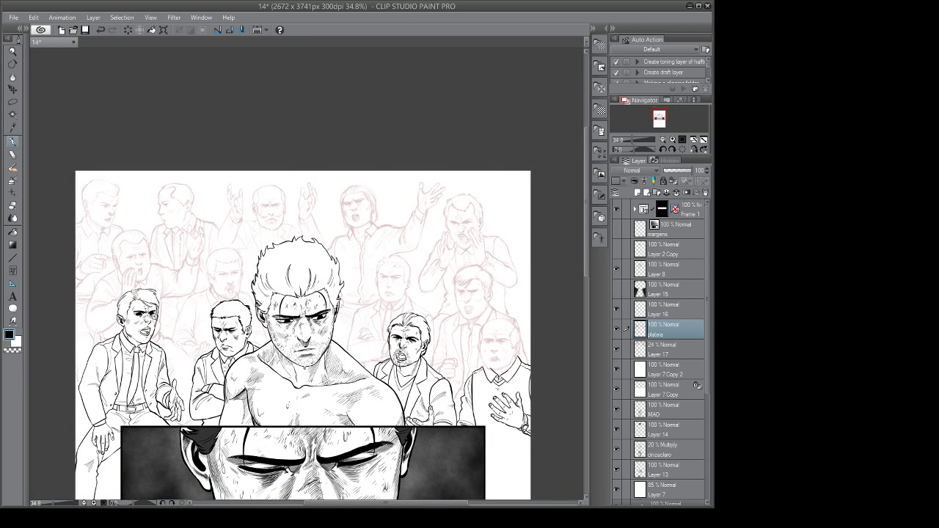
pyautogui.moveTo(154, 317); pyautogui.dragTo(199, 293)
pyautogui.moveTo(201, 293); pyautogui.dragTo(257, 328)
pyautogui.moveTo(259, 305)
pyautogui.mouseDown()
pyautogui.moveTo(275, 288)
pyautogui.moveTo(245, 330)
pyautogui.mouseUp()
pyautogui.moveTo(298, 283); pyautogui.dragTo(255, 330)
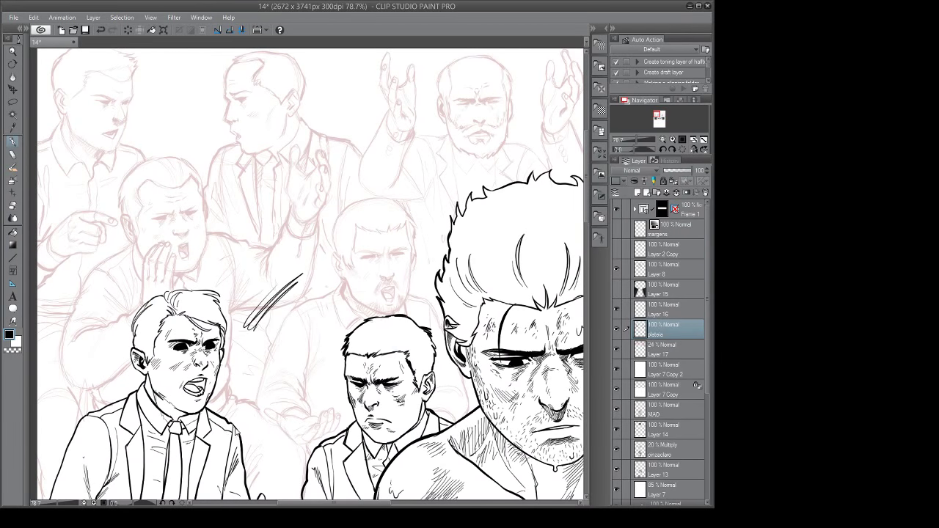
pyautogui.hotkey('ctrl', 'z')
pyautogui.hotkey('ctrl', 'z')
# Ink the cheek, jaw and index finger of the man shouting with a hand beside his mouth.
pyautogui.scroll(4, 201, 285)
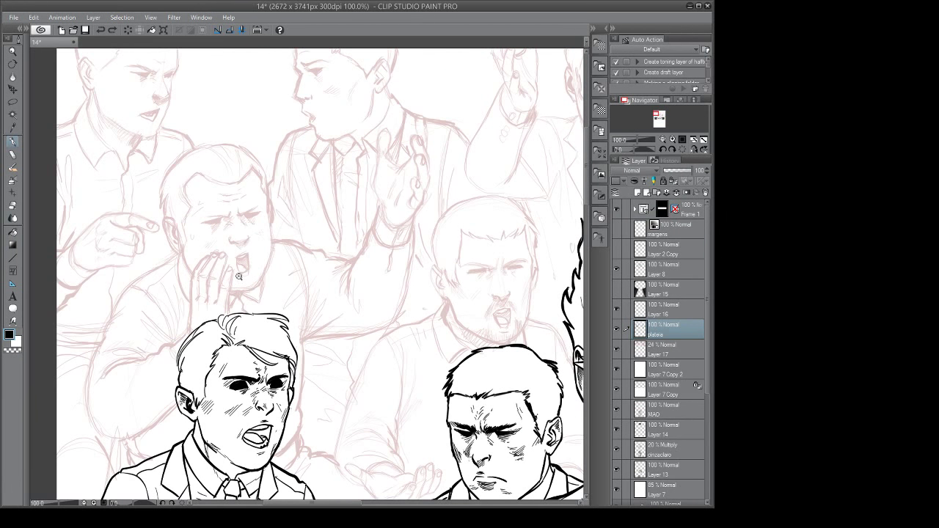
pyautogui.moveTo(253, 214)
pyautogui.mouseDown()
pyautogui.moveTo(259, 314)
pyautogui.moveTo(240, 358)
pyautogui.mouseUp()
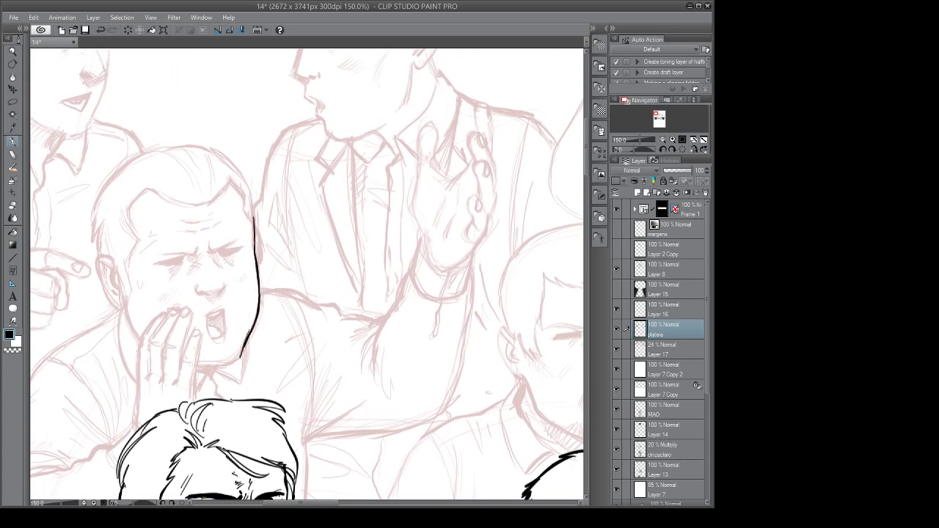
pyautogui.moveTo(250, 325)
pyautogui.mouseDown()
pyautogui.moveTo(224, 366)
pyautogui.moveTo(174, 382)
pyautogui.moveTo(196, 330)
pyautogui.moveTo(195, 398)
pyautogui.moveTo(252, 344)
pyautogui.mouseUp()
pyautogui.moveTo(199, 378)
pyautogui.mouseDown()
pyautogui.moveTo(216, 363)
pyautogui.moveTo(254, 364)
pyautogui.moveTo(273, 351)
pyautogui.moveTo(262, 357)
pyautogui.moveTo(257, 333)
pyautogui.mouseUp()
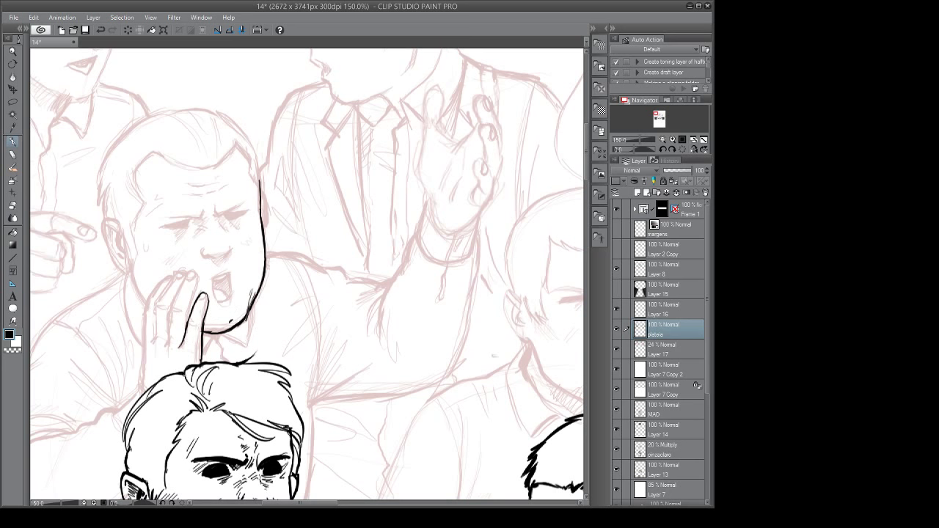
pyautogui.moveTo(179, 373)
pyautogui.mouseDown()
pyautogui.moveTo(150, 387)
pyautogui.moveTo(124, 427)
pyautogui.mouseUp()
pyautogui.moveTo(177, 410); pyautogui.dragTo(170, 417)
pyautogui.moveTo(220, 386); pyautogui.dragTo(232, 394)
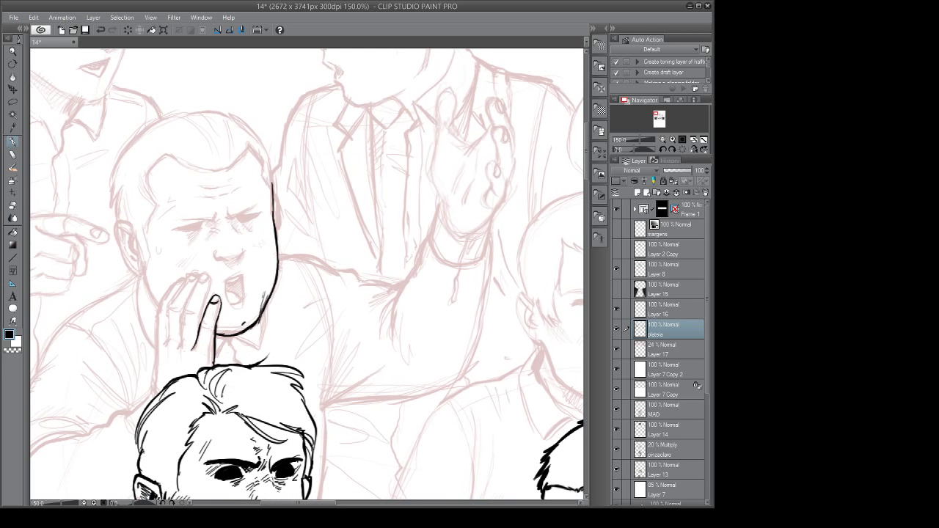
# Ink the remaining fingers, knuckle creases and outer edge of the hand beside the man's mouth.
pyautogui.moveTo(208, 313)
pyautogui.mouseDown()
pyautogui.moveTo(215, 315)
pyautogui.moveTo(202, 333)
pyautogui.moveTo(181, 331)
pyautogui.moveTo(180, 344)
pyautogui.mouseUp()
pyautogui.moveTo(186, 308)
pyautogui.mouseDown()
pyautogui.moveTo(180, 323)
pyautogui.moveTo(208, 272)
pyautogui.moveTo(201, 321)
pyautogui.moveTo(210, 271)
pyautogui.mouseUp()
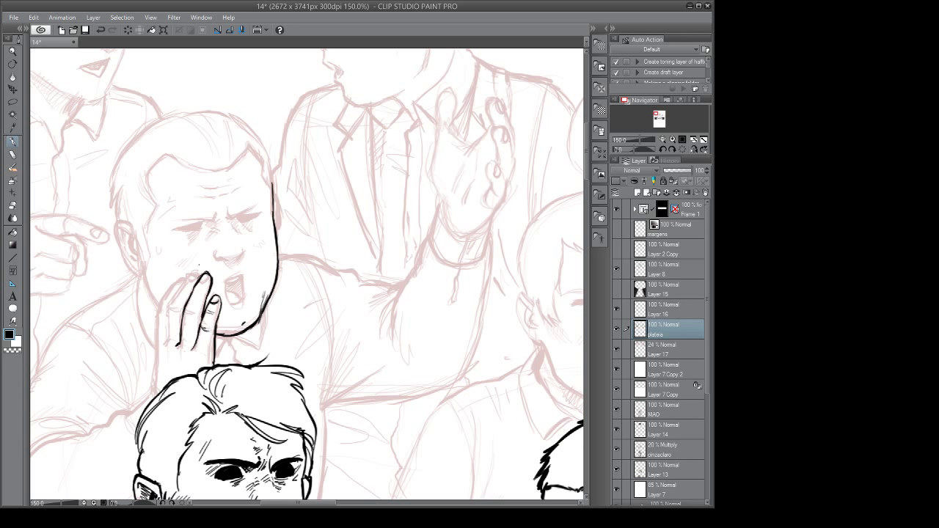
pyautogui.press('e')
pyautogui.press('p')
pyautogui.moveTo(203, 272)
pyautogui.mouseDown()
pyautogui.moveTo(177, 290)
pyautogui.moveTo(167, 339)
pyautogui.moveTo(169, 307)
pyautogui.mouseUp()
pyautogui.moveTo(188, 276)
pyautogui.mouseDown()
pyautogui.moveTo(157, 314)
pyautogui.moveTo(152, 394)
pyautogui.mouseUp()
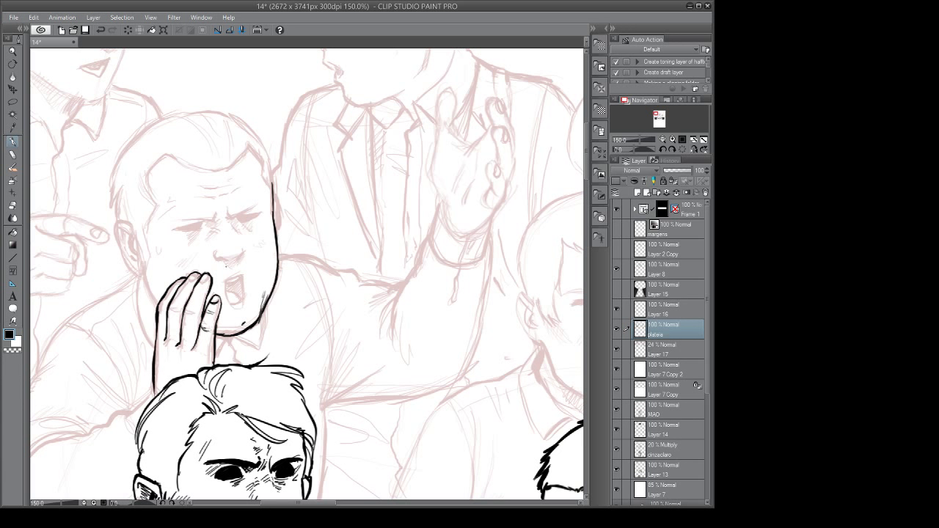
pyautogui.moveTo(201, 281)
pyautogui.mouseDown()
pyautogui.moveTo(211, 278)
pyautogui.moveTo(201, 276)
pyautogui.mouseUp()
# Add crease lines to the inked hand, and ink the sleeve edge and its folds below the wrist.
pyautogui.scroll(-2, 302, 260)
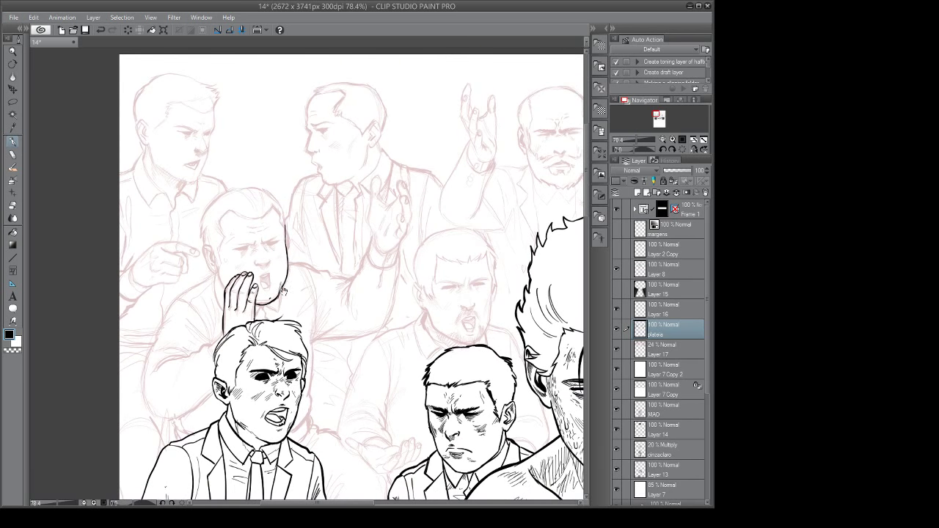
pyautogui.scroll(2, 265, 288)
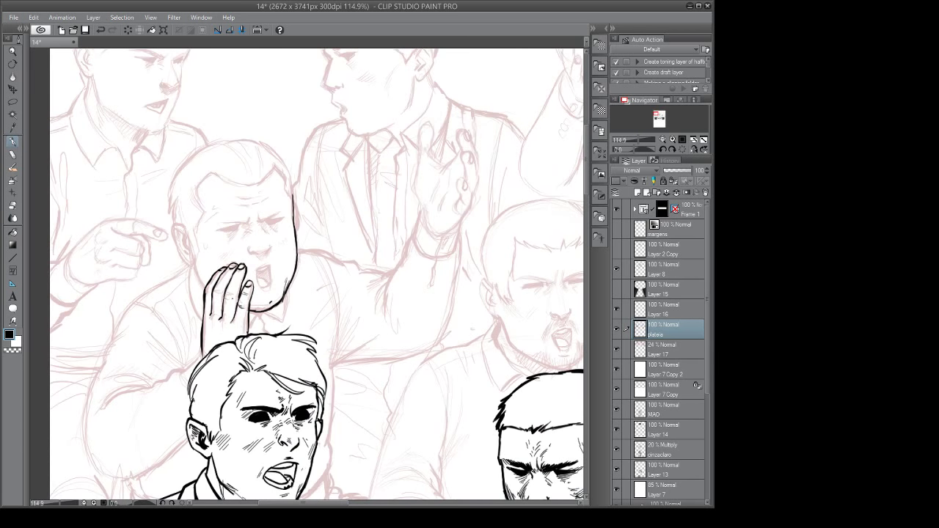
pyautogui.moveTo(224, 298); pyautogui.dragTo(232, 296)
pyautogui.moveTo(194, 352)
pyautogui.mouseDown()
pyautogui.moveTo(228, 322)
pyautogui.moveTo(214, 342)
pyautogui.moveTo(136, 390)
pyautogui.mouseUp()
pyautogui.moveTo(161, 371); pyautogui.dragTo(134, 394)
pyautogui.moveTo(149, 379); pyautogui.dragTo(132, 398)
pyautogui.moveTo(140, 391); pyautogui.dragTo(133, 403)
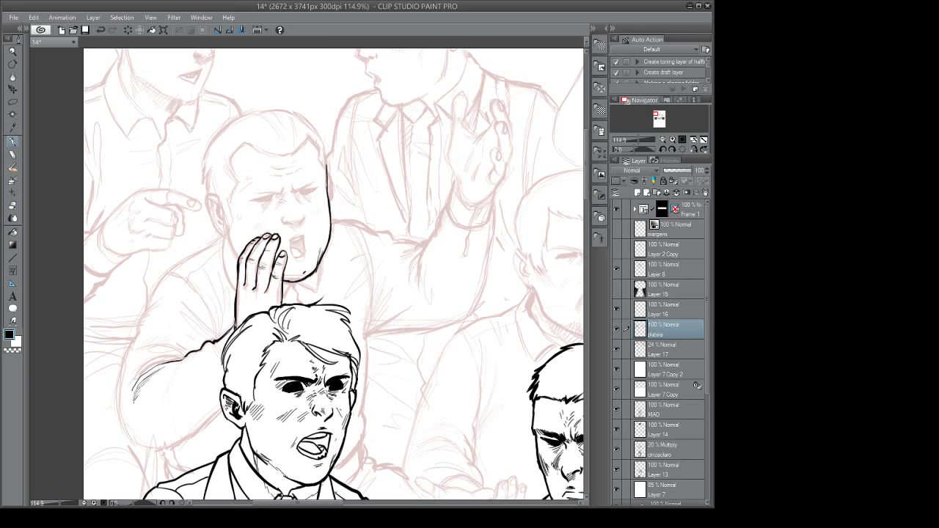
# Ink the outer contour of the shouting man's shoulder and raised arm, from the neck down around the elbow.
pyautogui.click(27, 30)
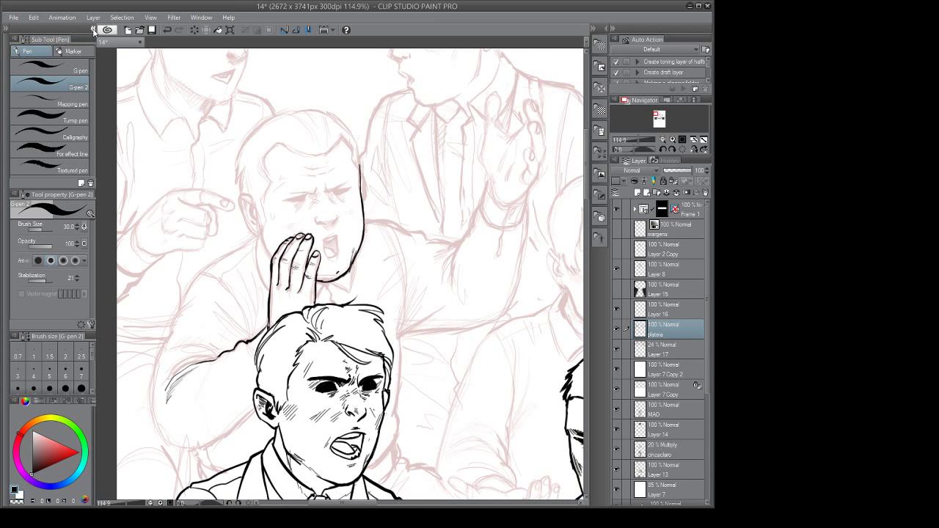
pyautogui.click(13, 30)
pyautogui.moveTo(228, 288)
pyautogui.mouseDown()
pyautogui.moveTo(229, 264)
pyautogui.moveTo(161, 316)
pyautogui.moveTo(231, 266)
pyautogui.mouseUp()
pyautogui.hotkey('ctrl', 'z')
pyautogui.moveTo(198, 226)
pyautogui.mouseDown()
pyautogui.moveTo(153, 266)
pyautogui.moveTo(138, 301)
pyautogui.moveTo(134, 291)
pyautogui.moveTo(111, 376)
pyautogui.moveTo(118, 424)
pyautogui.mouseUp()
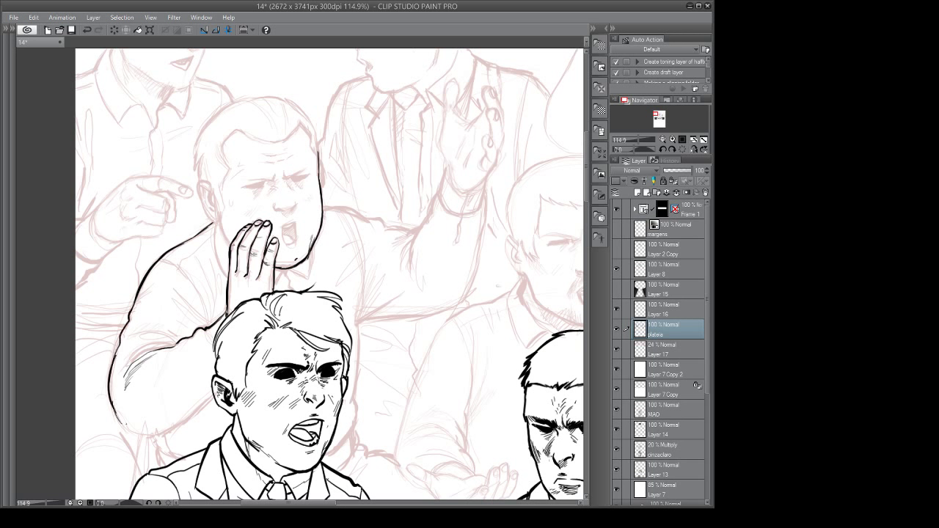
pyautogui.hotkey('ctrl', 'z')
pyautogui.hotkey('ctrl', 'z')
pyautogui.moveTo(133, 308)
pyautogui.mouseDown()
pyautogui.moveTo(111, 389)
pyautogui.moveTo(131, 435)
pyautogui.mouseUp()
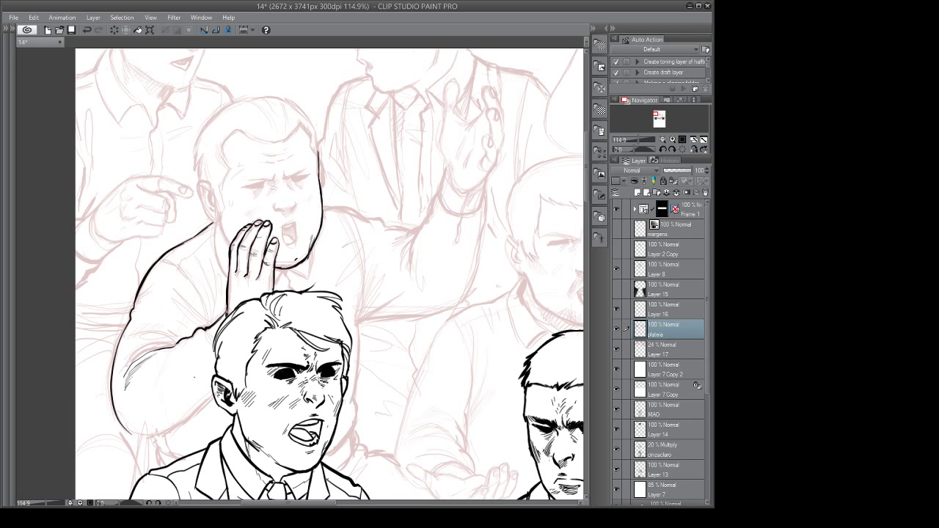
# Hatch the sleeve folds near the shouting man's elbow and ink the armhole and shoulder seams of his jacket.
pyautogui.moveTo(141, 356)
pyautogui.mouseDown()
pyautogui.moveTo(173, 346)
pyautogui.moveTo(144, 347)
pyautogui.moveTo(150, 357)
pyautogui.moveTo(141, 363)
pyautogui.mouseUp()
pyautogui.moveTo(126, 377)
pyautogui.mouseDown()
pyautogui.moveTo(145, 361)
pyautogui.moveTo(138, 369)
pyautogui.mouseUp()
pyautogui.moveTo(126, 385); pyautogui.dragTo(136, 373)
pyautogui.moveTo(135, 337); pyautogui.dragTo(199, 325)
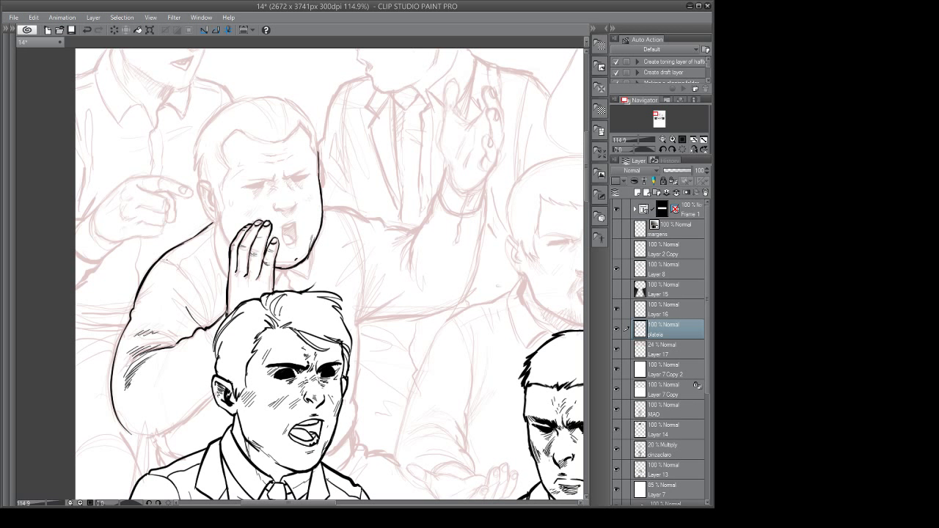
pyautogui.moveTo(163, 258); pyautogui.dragTo(206, 327)
pyautogui.moveTo(170, 263); pyautogui.dragTo(214, 232)
# Ink the shouting man's ear and the hairline along his temple, and save the file.
pyautogui.moveTo(205, 180)
pyautogui.mouseDown()
pyautogui.moveTo(199, 194)
pyautogui.moveTo(219, 224)
pyautogui.mouseUp()
pyautogui.moveTo(210, 182)
pyautogui.mouseDown()
pyautogui.moveTo(221, 222)
pyautogui.moveTo(223, 141)
pyautogui.mouseUp()
pyautogui.moveTo(277, 162); pyautogui.dragTo(250, 184)
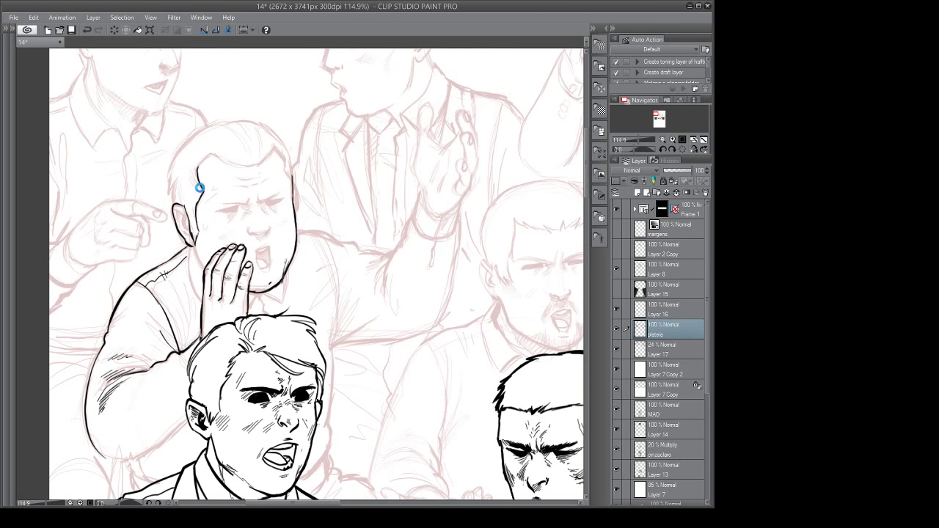
pyautogui.hotkey('ctrl', 's')
# Extend the shouting man's hairline onto his forehead and ink the short hair strokes above and behind his ear.
pyautogui.moveTo(276, 155); pyautogui.dragTo(269, 181)
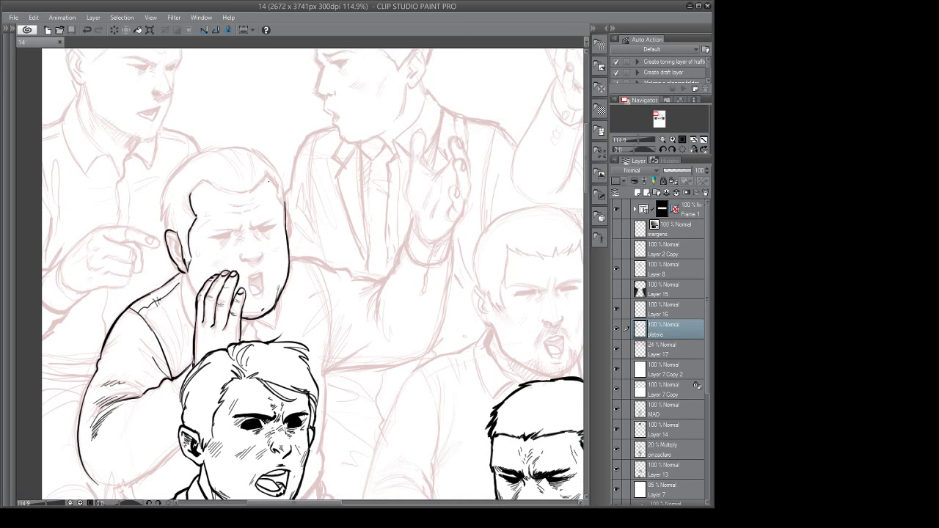
pyautogui.moveTo(168, 205)
pyautogui.mouseDown()
pyautogui.moveTo(167, 229)
pyautogui.moveTo(159, 211)
pyautogui.mouseUp()
pyautogui.moveTo(165, 193)
pyautogui.mouseDown()
pyautogui.moveTo(160, 210)
pyautogui.moveTo(165, 189)
pyautogui.mouseUp()
pyautogui.moveTo(244, 146); pyautogui.dragTo(211, 158)
pyautogui.moveTo(157, 211); pyautogui.dragTo(173, 193)
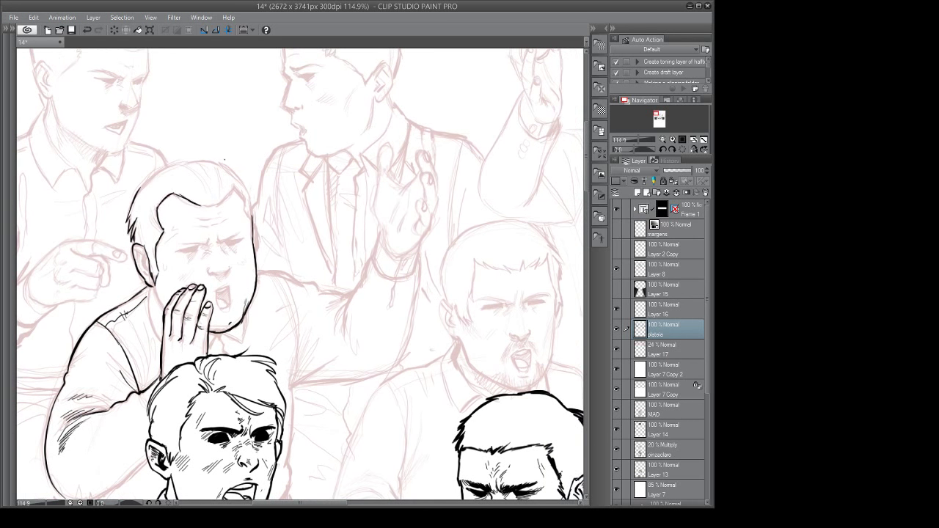
# Ink the rest of the shouting man's forehead hairline and the hair contour over the crown of his head.
pyautogui.moveTo(183, 198)
pyautogui.mouseDown()
pyautogui.moveTo(214, 209)
pyautogui.moveTo(234, 186)
pyautogui.moveTo(253, 215)
pyautogui.mouseUp()
pyautogui.hotkey('ctrl', 'z')
pyautogui.moveTo(204, 173)
pyautogui.mouseDown()
pyautogui.moveTo(213, 183)
pyautogui.moveTo(157, 187)
pyautogui.moveTo(143, 202)
pyautogui.moveTo(163, 186)
pyautogui.mouseUp()
pyautogui.moveTo(163, 185)
pyautogui.mouseDown()
pyautogui.moveTo(145, 204)
pyautogui.moveTo(150, 193)
pyautogui.mouseUp()
pyautogui.moveTo(155, 190)
pyautogui.mouseDown()
pyautogui.moveTo(145, 203)
pyautogui.moveTo(209, 171)
pyautogui.moveTo(246, 185)
pyautogui.moveTo(258, 204)
pyautogui.mouseUp()
pyautogui.hotkey('ctrl', 'z')
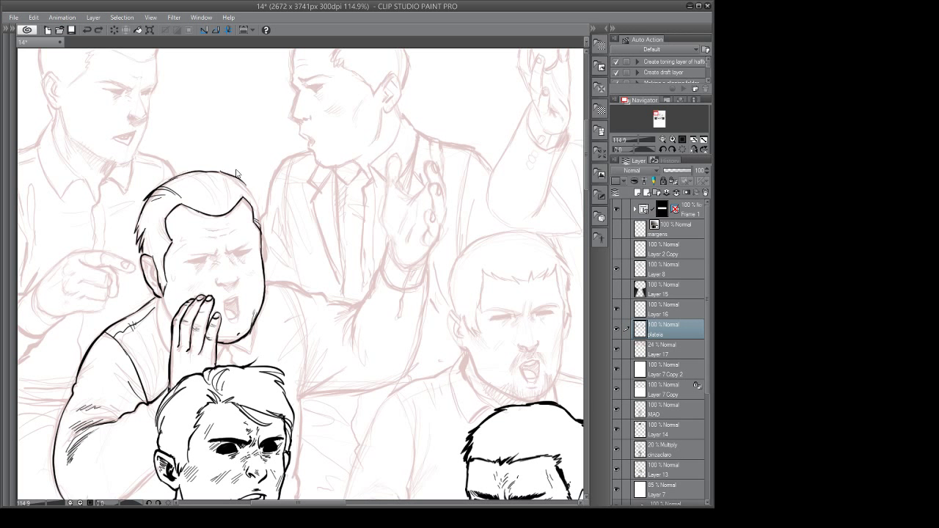
# Redraw the ink contour of the hand-to-mouth man's hair from the crown down to the temple.
pyautogui.hotkey('ctrl', 'z')
pyautogui.moveTo(218, 172)
pyautogui.mouseDown()
pyautogui.moveTo(245, 187)
pyautogui.moveTo(262, 230)
pyautogui.mouseUp()
pyautogui.hotkey('ctrl', 'z')
pyautogui.moveTo(261, 224)
pyautogui.mouseDown()
pyautogui.moveTo(262, 241)
pyautogui.moveTo(288, 251)
pyautogui.mouseUp()
# Ink the hand-to-mouth man's frowning eyebrows, narrowed eyes and the creases between his brows.
pyautogui.moveTo(196, 254); pyautogui.dragTo(226, 255)
pyautogui.moveTo(292, 245); pyautogui.dragTo(315, 248)
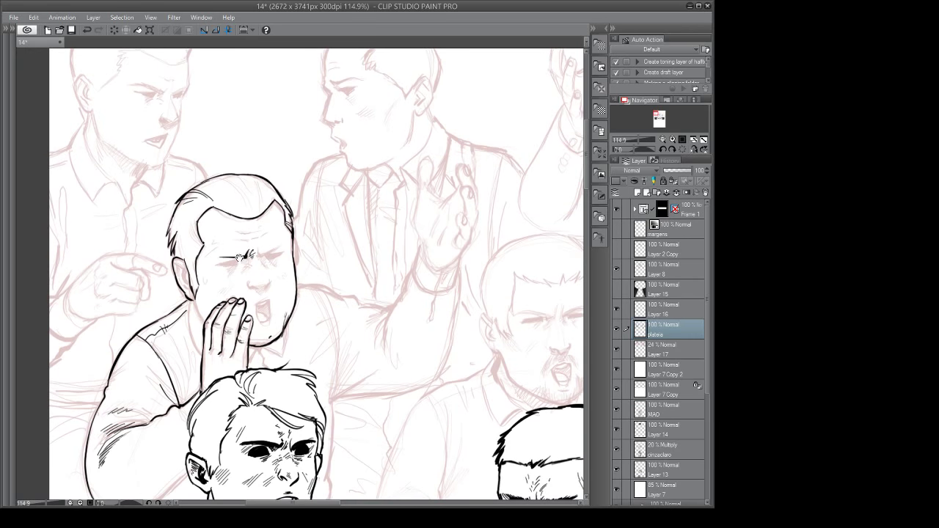
pyautogui.moveTo(216, 264); pyautogui.dragTo(239, 258)
pyautogui.moveTo(260, 256); pyautogui.dragTo(282, 244)
pyautogui.moveTo(262, 256); pyautogui.dragTo(279, 252)
pyautogui.moveTo(243, 279)
pyautogui.mouseDown()
pyautogui.moveTo(241, 267)
pyautogui.moveTo(230, 272)
pyautogui.mouseUp()
pyautogui.moveTo(240, 270)
pyautogui.mouseDown()
pyautogui.moveTo(230, 277)
pyautogui.moveTo(280, 272)
pyautogui.mouseUp()
pyautogui.moveTo(284, 259)
pyautogui.mouseDown()
pyautogui.moveTo(272, 264)
pyautogui.moveTo(327, 264)
pyautogui.moveTo(296, 281)
pyautogui.mouseUp()
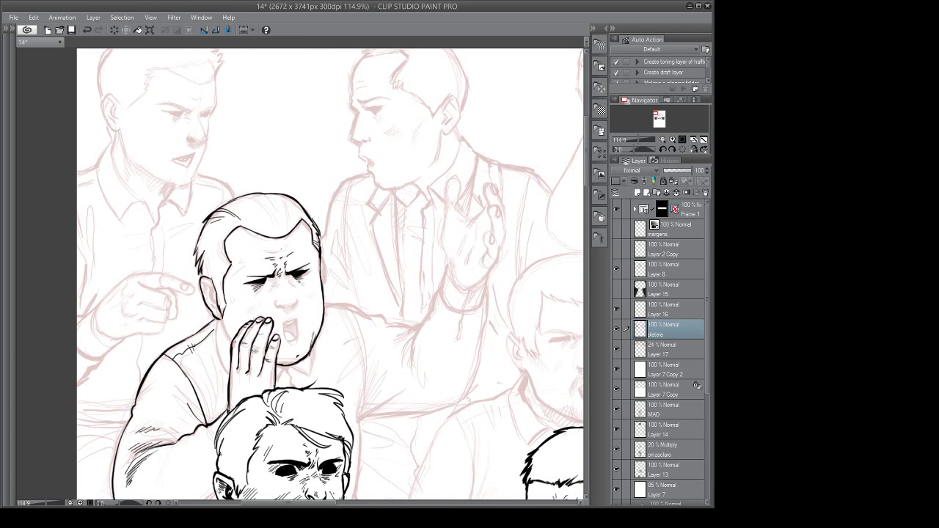
# Ink the horizontal forehead wrinkles and the small creases at the temples of the hand-to-mouth man.
pyautogui.moveTo(281, 251)
pyautogui.mouseDown()
pyautogui.moveTo(295, 245)
pyautogui.moveTo(275, 242)
pyautogui.mouseUp()
pyautogui.moveTo(327, 340); pyautogui.dragTo(315, 326)
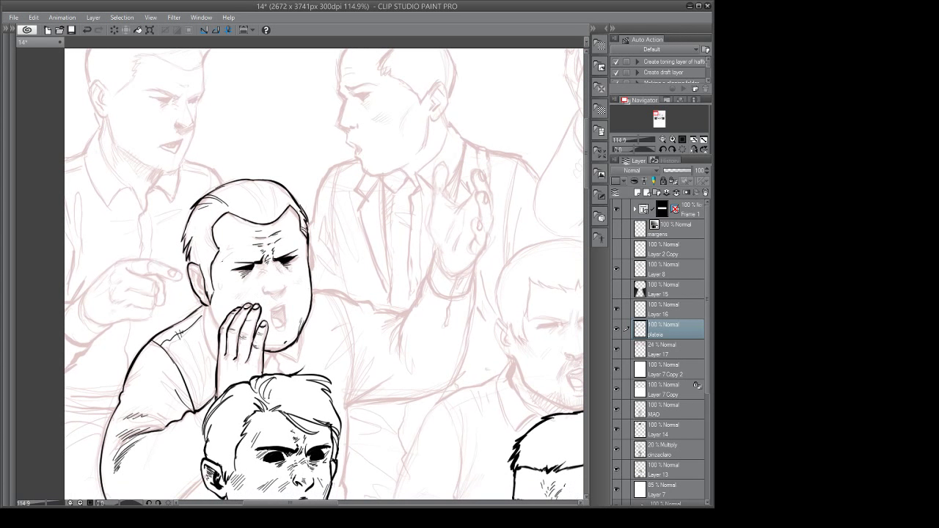
pyautogui.moveTo(222, 261); pyautogui.dragTo(234, 252)
pyautogui.moveTo(296, 260)
pyautogui.mouseDown()
pyautogui.moveTo(280, 250)
pyautogui.moveTo(285, 226)
pyautogui.moveTo(288, 240)
pyautogui.moveTo(253, 262)
pyautogui.moveTo(272, 261)
pyautogui.mouseUp()
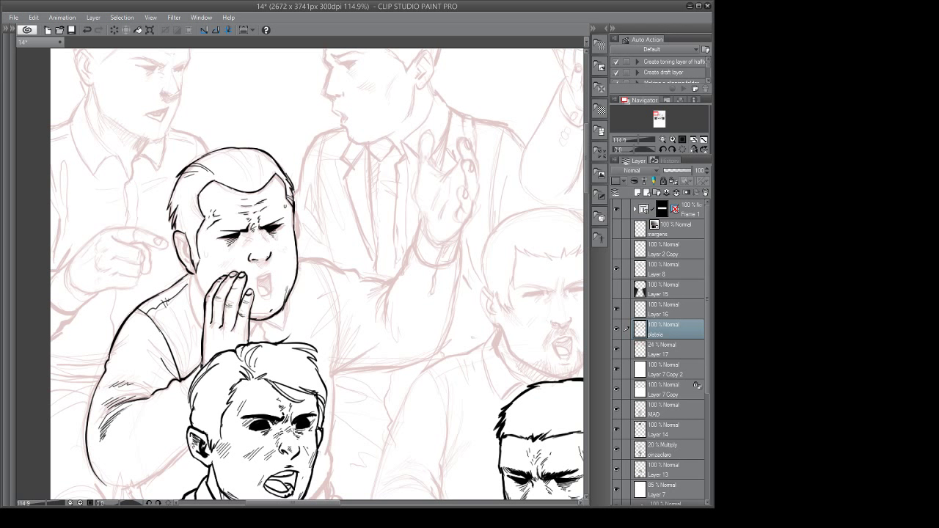
# Ink the hand-to-mouth man's nose and the inner details of his ear.
pyautogui.moveTo(256, 256)
pyautogui.mouseDown()
pyautogui.moveTo(272, 254)
pyautogui.moveTo(264, 270)
pyautogui.mouseUp()
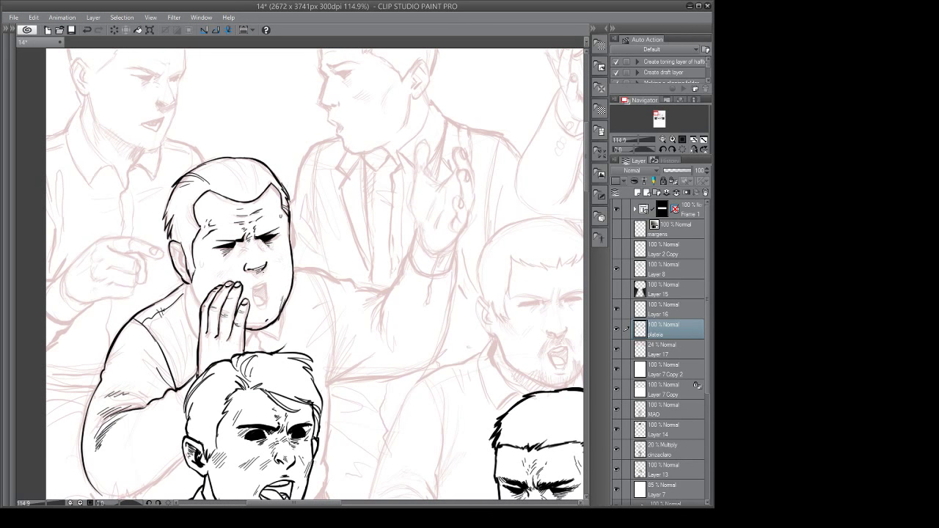
pyautogui.moveTo(309, 202); pyautogui.dragTo(313, 203)
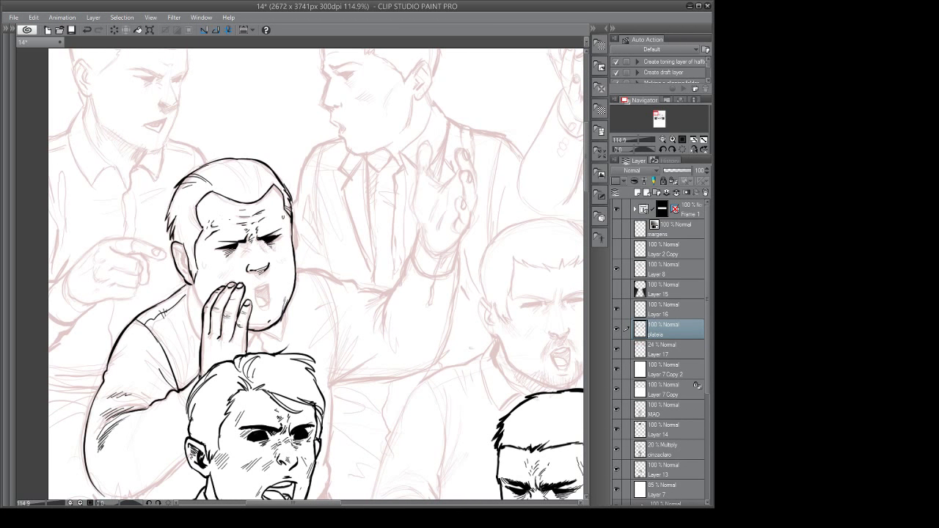
pyautogui.moveTo(316, 234); pyautogui.dragTo(309, 207)
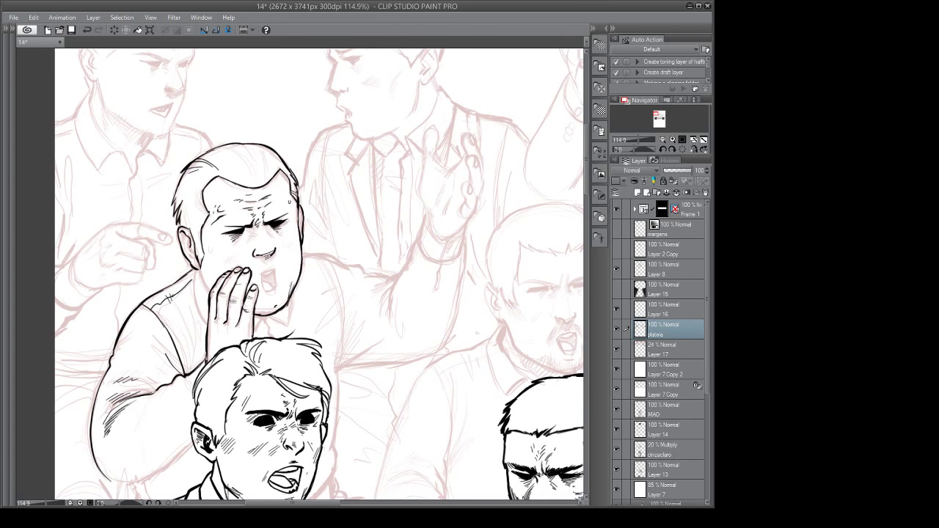
pyautogui.moveTo(187, 241)
pyautogui.mouseDown()
pyautogui.moveTo(192, 252)
pyautogui.moveTo(187, 244)
pyautogui.mouseUp()
pyautogui.moveTo(323, 262); pyautogui.dragTo(333, 231)
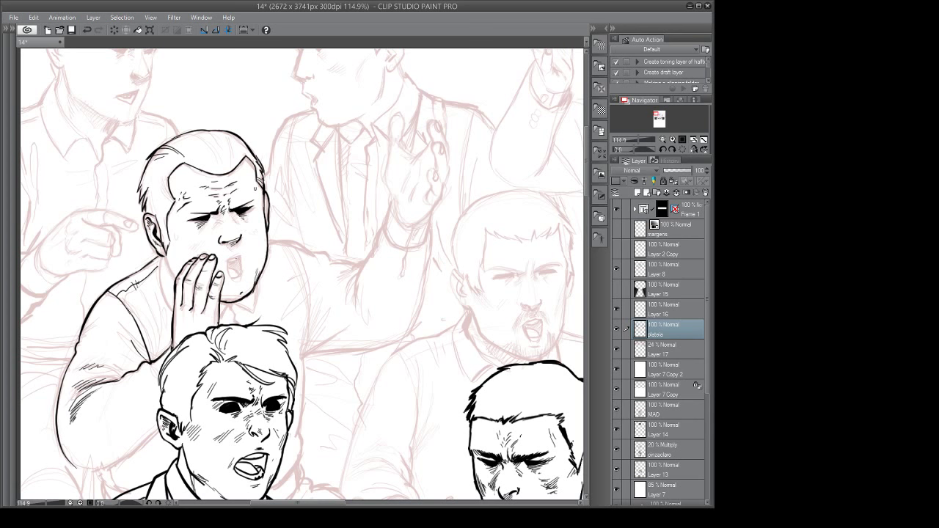
# Ink the hand-to-mouth man's open, shouting mouth beside his raised fingers.
pyautogui.moveTo(239, 256)
pyautogui.mouseDown()
pyautogui.moveTo(230, 260)
pyautogui.moveTo(238, 284)
pyautogui.moveTo(237, 268)
pyautogui.mouseUp()
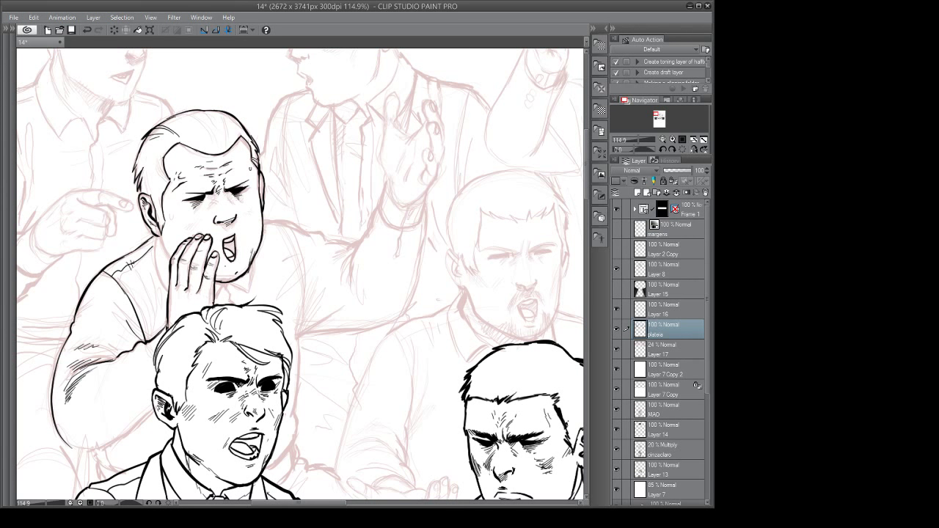
pyautogui.moveTo(253, 304); pyautogui.dragTo(265, 301)
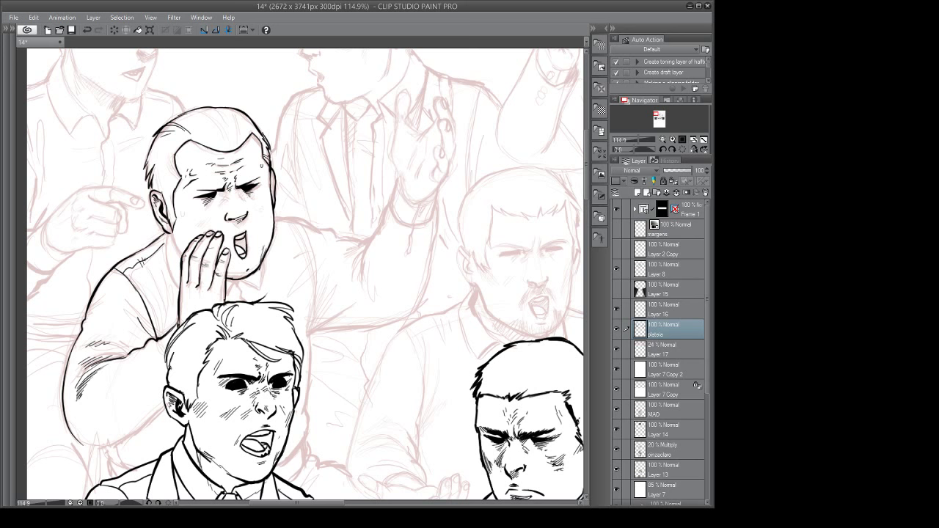
pyautogui.moveTo(277, 335); pyautogui.dragTo(245, 330)
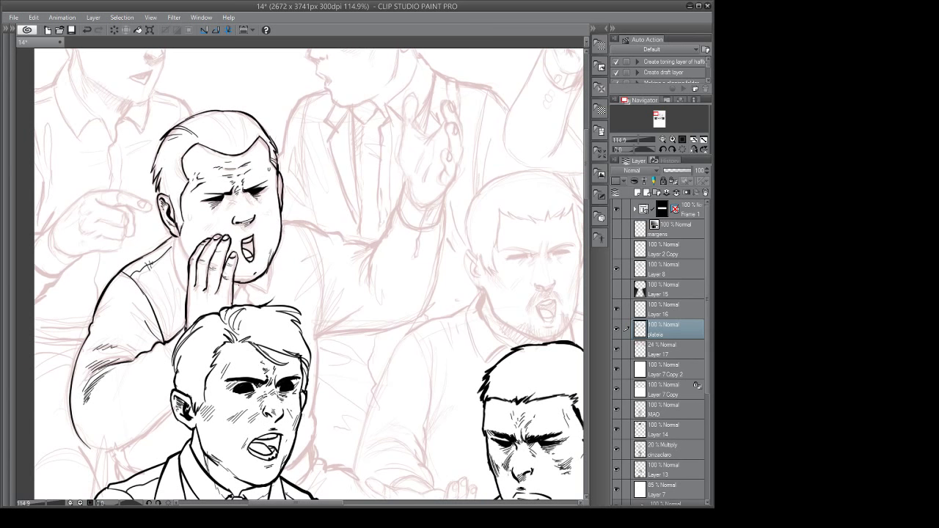
# Ink the shirt collar below the chin and the neck line behind the hand, redoing strokes that miss the sketch.
pyautogui.moveTo(244, 286)
pyautogui.mouseDown()
pyautogui.moveTo(256, 304)
pyautogui.moveTo(251, 291)
pyautogui.moveTo(272, 295)
pyautogui.mouseUp()
pyautogui.hotkey('ctrl', 'z')
pyautogui.moveTo(278, 253); pyautogui.dragTo(272, 295)
pyautogui.hotkey('ctrl', 'z')
pyautogui.hotkey('ctrl', 'z')
pyautogui.hotkey('ctrl', 'z')
pyautogui.moveTo(273, 283)
pyautogui.mouseDown()
pyautogui.moveTo(271, 295)
pyautogui.moveTo(242, 296)
pyautogui.mouseUp()
pyautogui.moveTo(178, 235)
pyautogui.mouseDown()
pyautogui.moveTo(189, 257)
pyautogui.moveTo(172, 262)
pyautogui.moveTo(187, 287)
pyautogui.mouseUp()
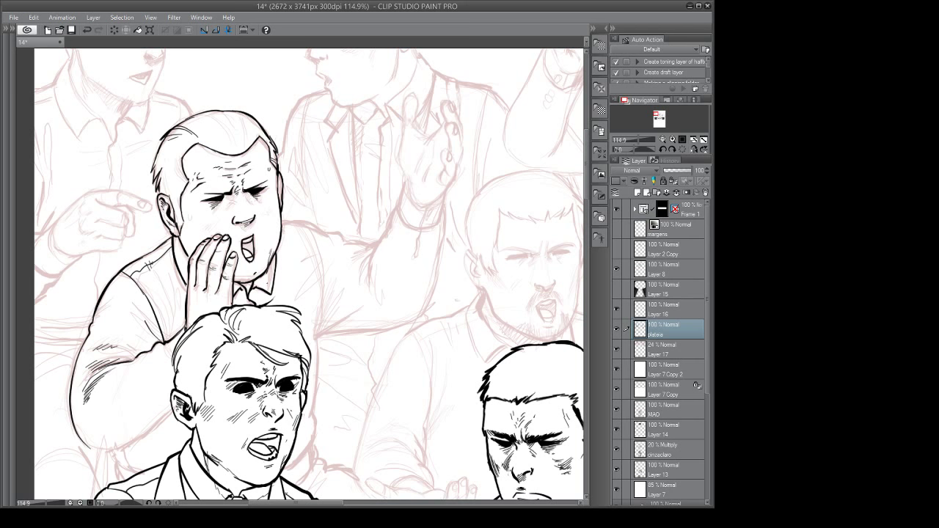
# Add thin fold strokes to the upper sleeve of the arm whose hand covers the mouth.
pyautogui.moveTo(293, 295); pyautogui.dragTo(382, 312)
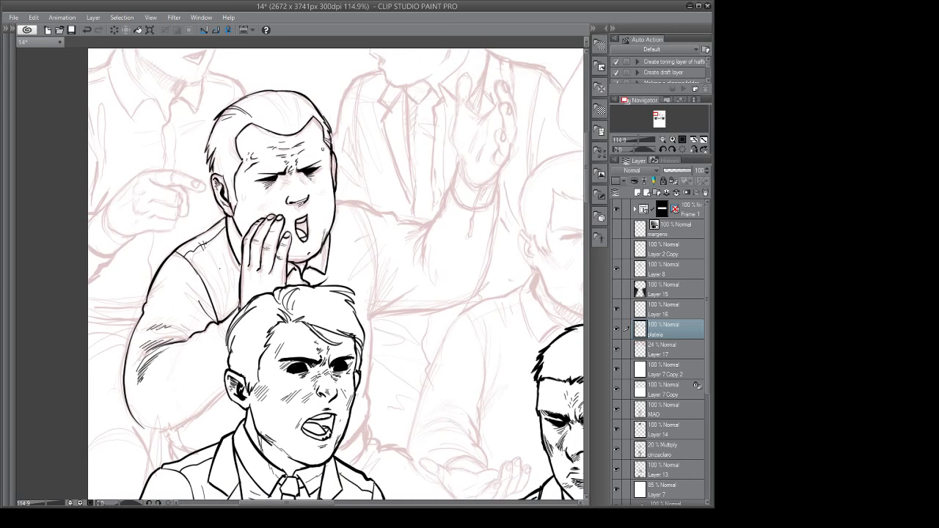
pyautogui.moveTo(218, 262); pyautogui.dragTo(219, 279)
pyautogui.moveTo(220, 268)
pyautogui.mouseDown()
pyautogui.moveTo(225, 316)
pyautogui.moveTo(232, 311)
pyautogui.mouseUp()
pyautogui.moveTo(239, 285); pyautogui.dragTo(233, 300)
pyautogui.moveTo(332, 343)
pyautogui.mouseDown()
pyautogui.moveTo(306, 347)
pyautogui.moveTo(339, 331)
pyautogui.mouseUp()
# Ink the shoulder and upper contour of the outstretched arm, and add fold strokes at the inner elbow.
pyautogui.moveTo(314, 214)
pyautogui.mouseDown()
pyautogui.moveTo(414, 241)
pyautogui.moveTo(397, 281)
pyautogui.moveTo(372, 302)
pyautogui.moveTo(379, 315)
pyautogui.mouseUp()
pyautogui.hotkey('ctrl', 'z')
pyautogui.hotkey('ctrl', 'z')
pyautogui.hotkey('ctrl', 'z')
pyautogui.hotkey('ctrl', 'z')
pyautogui.moveTo(378, 283); pyautogui.dragTo(382, 314)
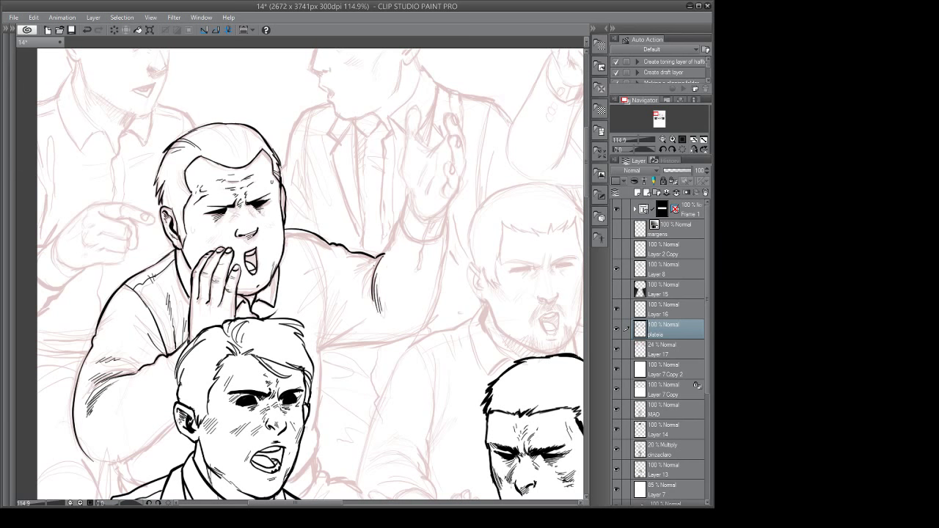
# Ink the forearm, elbow and underside contour of the outstretched arm following the sketch.
pyautogui.moveTo(371, 264); pyautogui.dragTo(358, 291)
pyautogui.moveTo(411, 232)
pyautogui.mouseDown()
pyautogui.moveTo(411, 273)
pyautogui.moveTo(372, 248)
pyautogui.moveTo(364, 264)
pyautogui.moveTo(379, 238)
pyautogui.moveTo(423, 251)
pyautogui.moveTo(405, 348)
pyautogui.moveTo(293, 373)
pyautogui.mouseUp()
pyautogui.hotkey('ctrl', 'z')
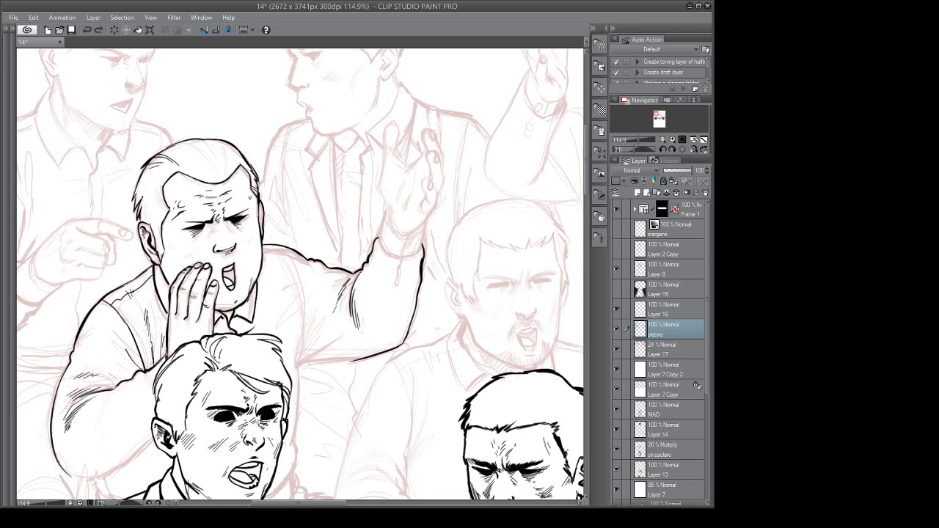
pyautogui.moveTo(365, 359); pyautogui.dragTo(298, 368)
pyautogui.hotkey('ctrl', 'z')
pyautogui.moveTo(361, 360)
pyautogui.mouseDown()
pyautogui.moveTo(303, 367)
pyautogui.moveTo(338, 337)
pyautogui.moveTo(343, 361)
pyautogui.mouseUp()
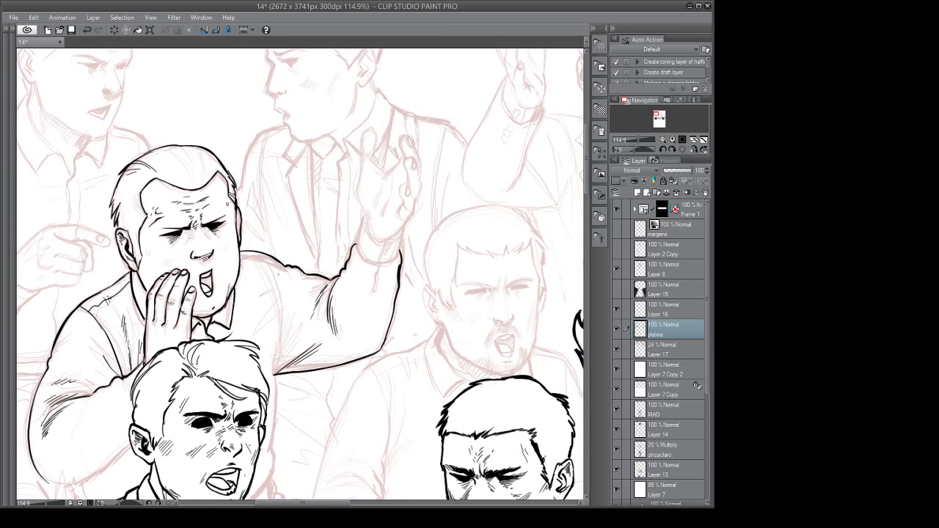
# Ink the side line of the man's torso from the shoulder down past the armpit, redoing unsatisfactory strokes.
pyautogui.moveTo(270, 269); pyautogui.dragTo(277, 354)
pyautogui.hotkey('ctrl', 'z')
pyautogui.moveTo(278, 285)
pyautogui.mouseDown()
pyautogui.moveTo(275, 389)
pyautogui.moveTo(294, 332)
pyautogui.moveTo(278, 326)
pyautogui.mouseUp()
pyautogui.hotkey('ctrl', 'z')
pyautogui.scroll(-2, 293, 332)
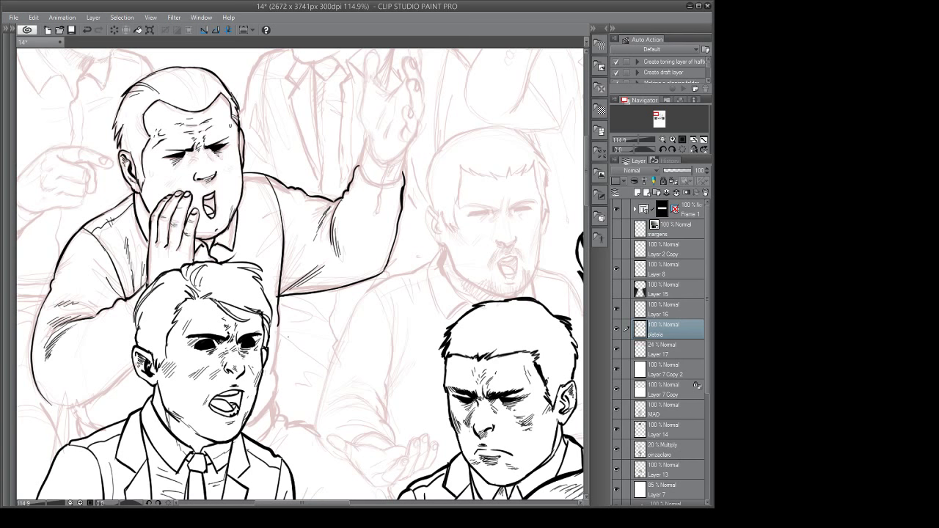
# Hatch folds on the upper part of the outstretched sleeve and save the drawing.
pyautogui.moveTo(349, 342); pyautogui.dragTo(339, 317)
pyautogui.moveTo(295, 201); pyautogui.dragTo(272, 252)
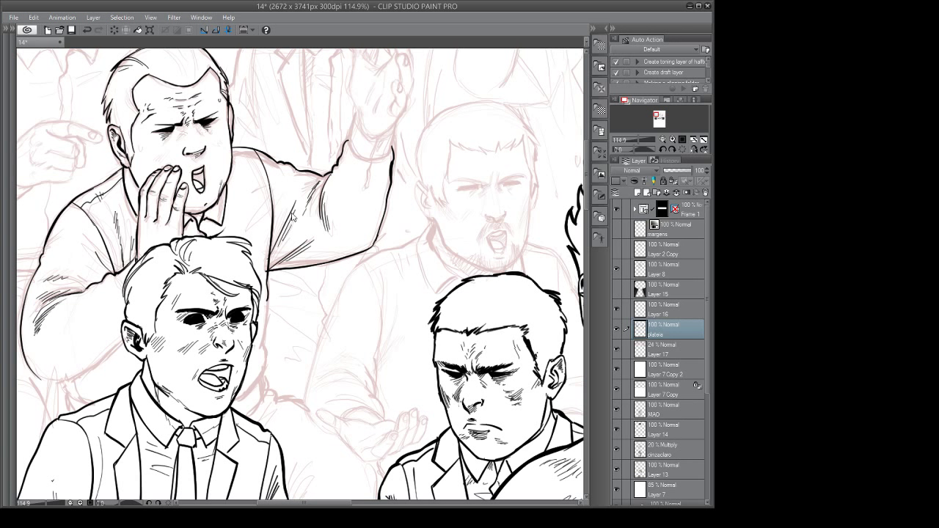
pyautogui.hotkey('ctrl', 's')
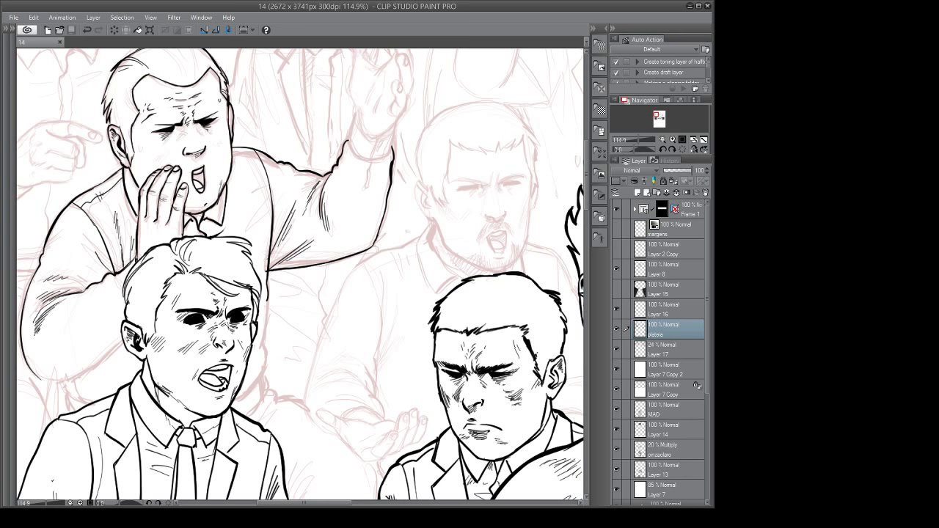
# Add more fold hatching around the elbow of the outstretched sleeve and refine the forearm contour toward the wrist.
pyautogui.moveTo(311, 339); pyautogui.dragTo(321, 425)
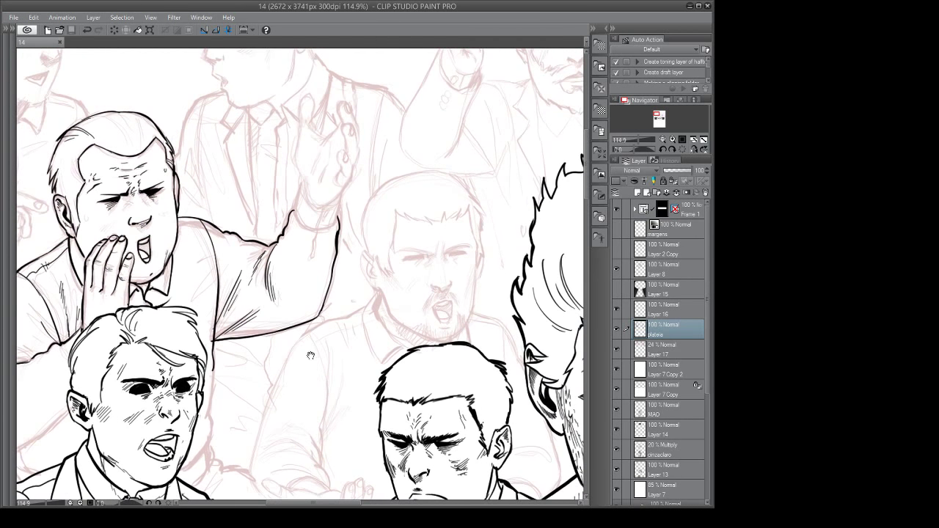
pyautogui.moveTo(264, 271); pyautogui.dragTo(254, 292)
pyautogui.moveTo(261, 284); pyautogui.dragTo(253, 298)
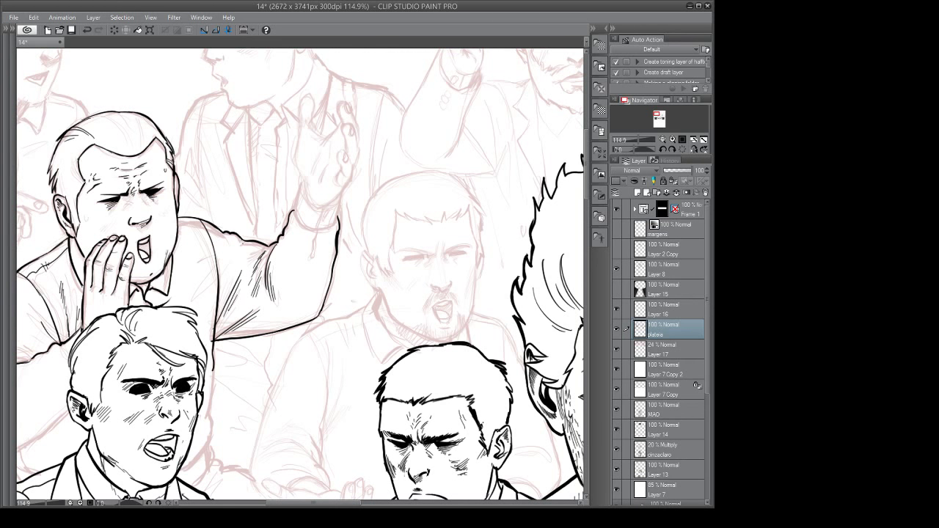
pyautogui.moveTo(237, 246); pyautogui.dragTo(245, 253)
pyautogui.moveTo(360, 272); pyautogui.dragTo(347, 335)
pyautogui.moveTo(282, 272); pyautogui.dragTo(290, 244)
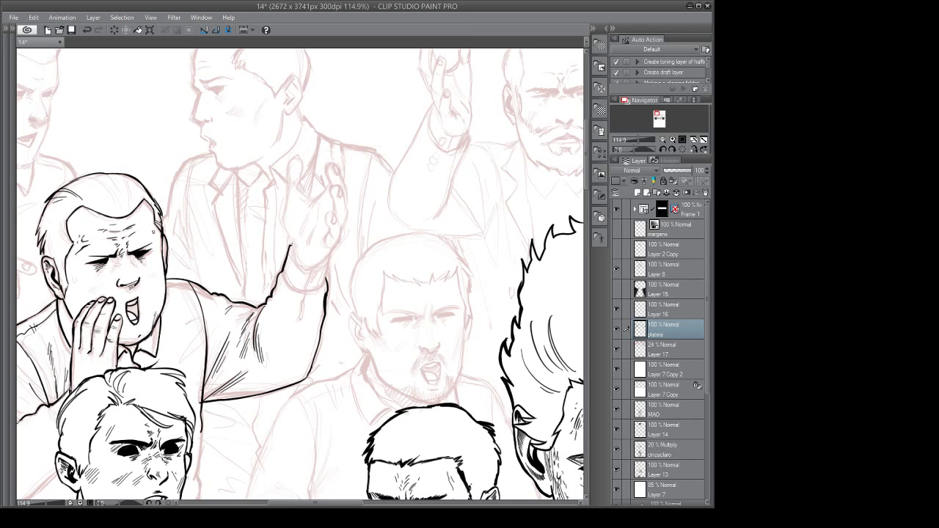
# Ink the sleeve edge around the wrist of the raised hand, undoing the stray strokes.
pyautogui.moveTo(287, 312); pyautogui.dragTo(275, 321)
pyautogui.moveTo(317, 283)
pyautogui.mouseDown()
pyautogui.moveTo(291, 313)
pyautogui.moveTo(285, 297)
pyautogui.moveTo(288, 311)
pyautogui.mouseUp()
pyautogui.hotkey('ctrl', 'z')
pyautogui.hotkey('ctrl', 'z')
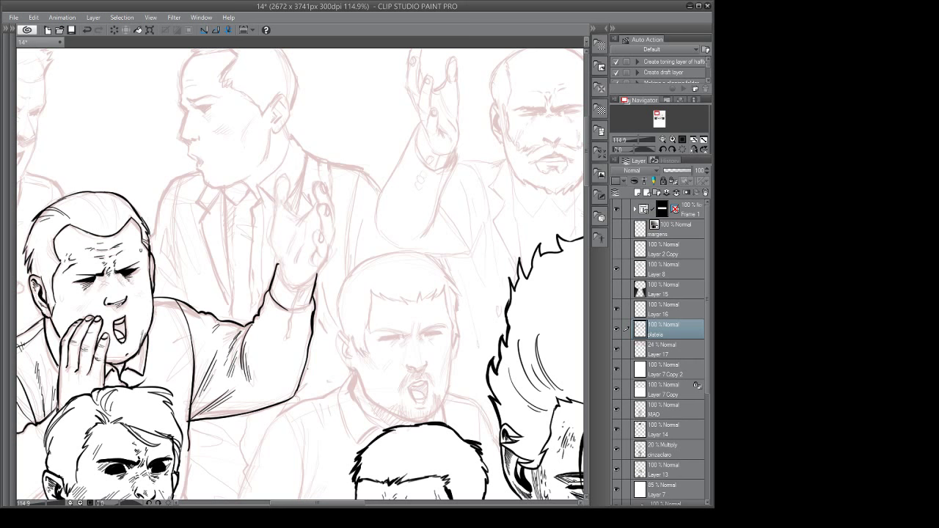
pyautogui.moveTo(352, 339); pyautogui.dragTo(317, 350)
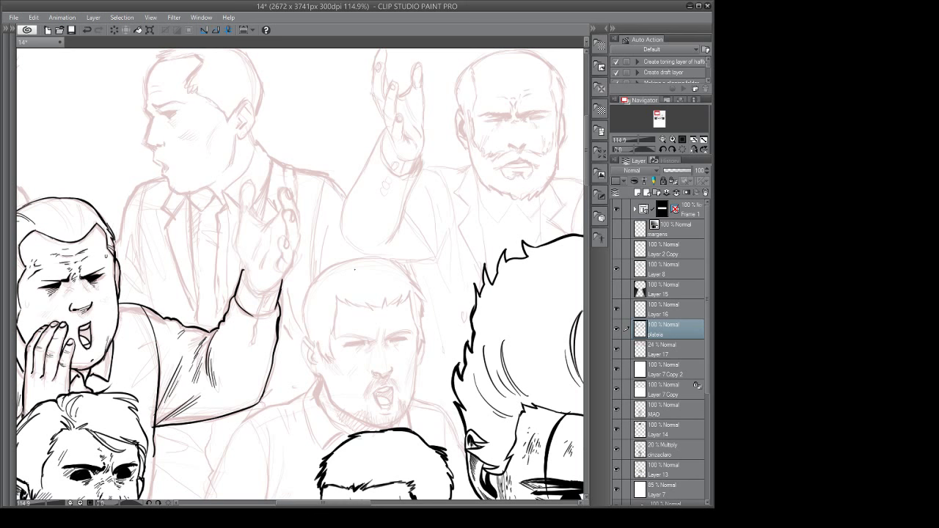
pyautogui.moveTo(315, 352); pyautogui.dragTo(279, 343)
pyautogui.moveTo(346, 253); pyautogui.dragTo(299, 302)
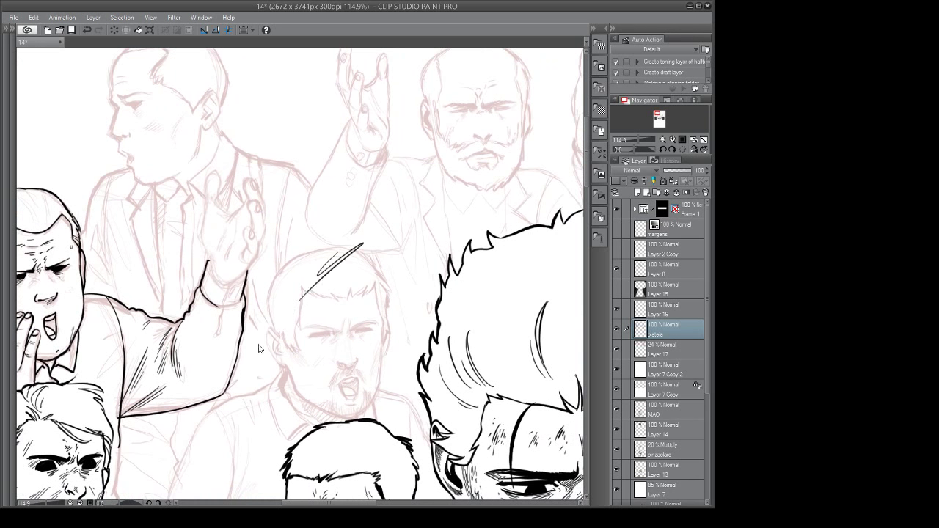
pyautogui.hotkey('ctrl', 'z')
pyautogui.hotkey('ctrl', 'z')
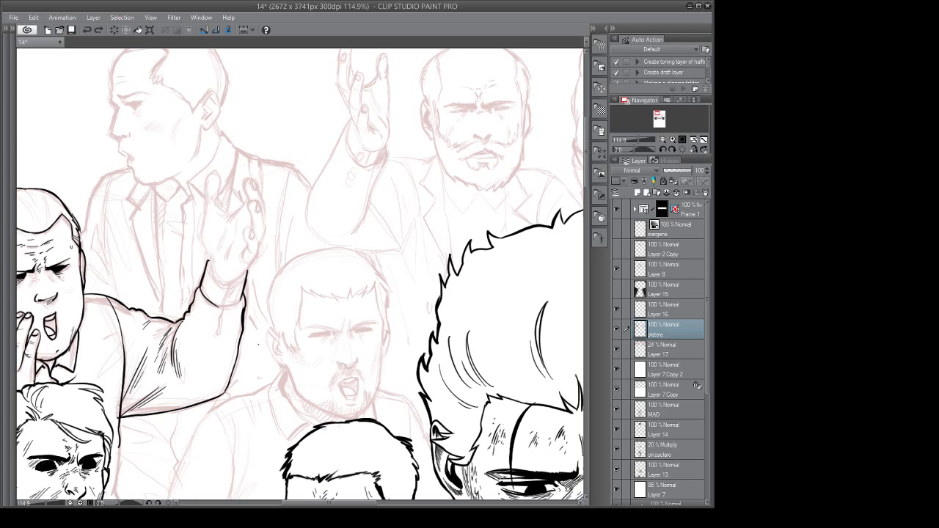
# Ink the shirt cuff at the wrist of the raised hand and the small sleeve slit below it.
pyautogui.moveTo(266, 296); pyautogui.dragTo(274, 301)
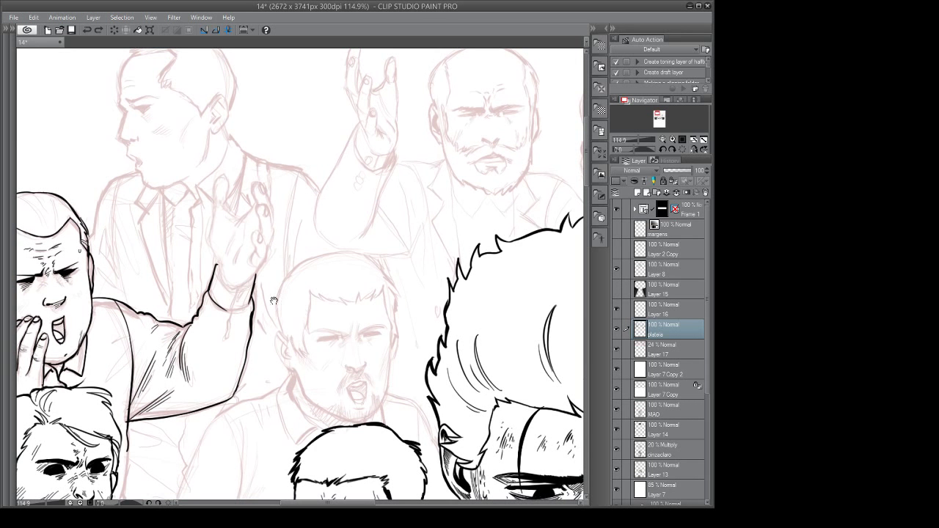
pyautogui.moveTo(216, 265)
pyautogui.mouseDown()
pyautogui.moveTo(243, 286)
pyautogui.moveTo(253, 280)
pyautogui.mouseUp()
pyautogui.moveTo(241, 286)
pyautogui.mouseDown()
pyautogui.moveTo(228, 337)
pyautogui.moveTo(232, 312)
pyautogui.moveTo(247, 301)
pyautogui.moveTo(242, 315)
pyautogui.mouseUp()
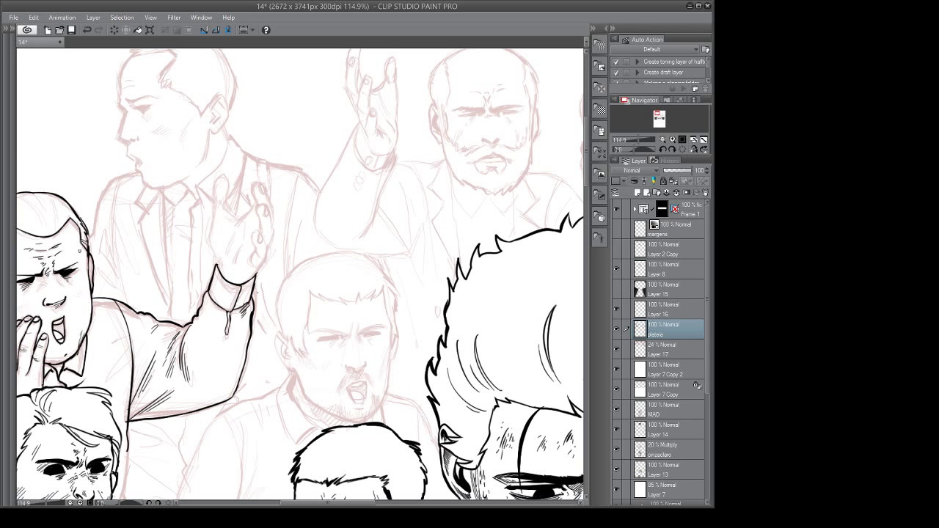
# Hatch the fabric folds along the forearm sleeve just below the cuff.
pyautogui.moveTo(257, 300); pyautogui.dragTo(262, 315)
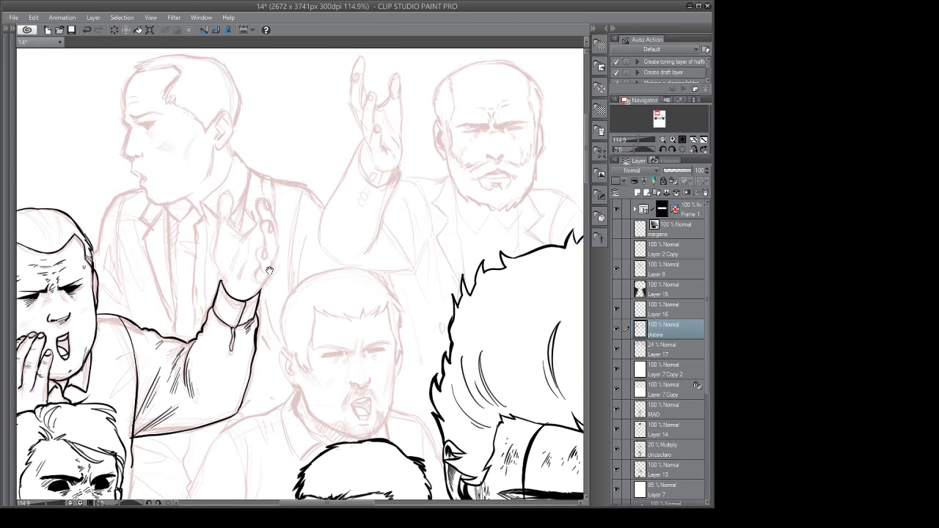
pyautogui.scroll(-5, 306, 251)
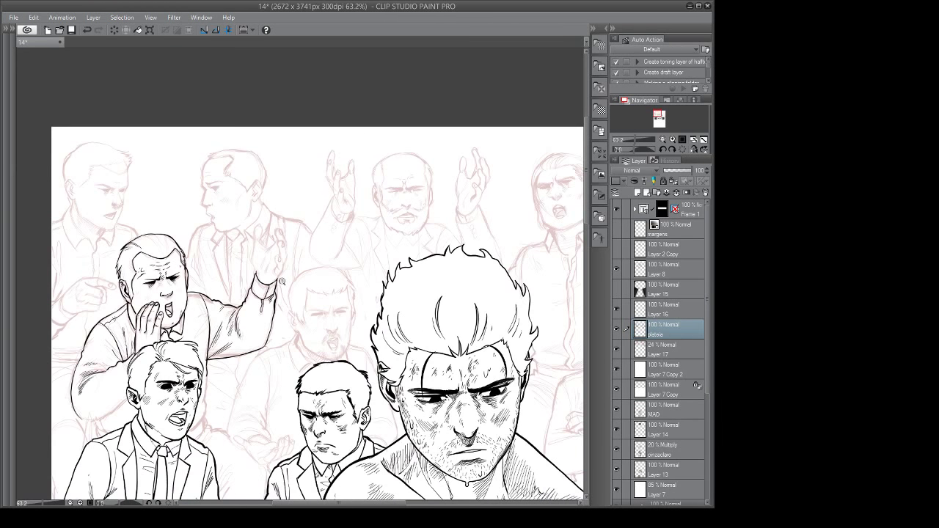
pyautogui.scroll(3, 286, 347)
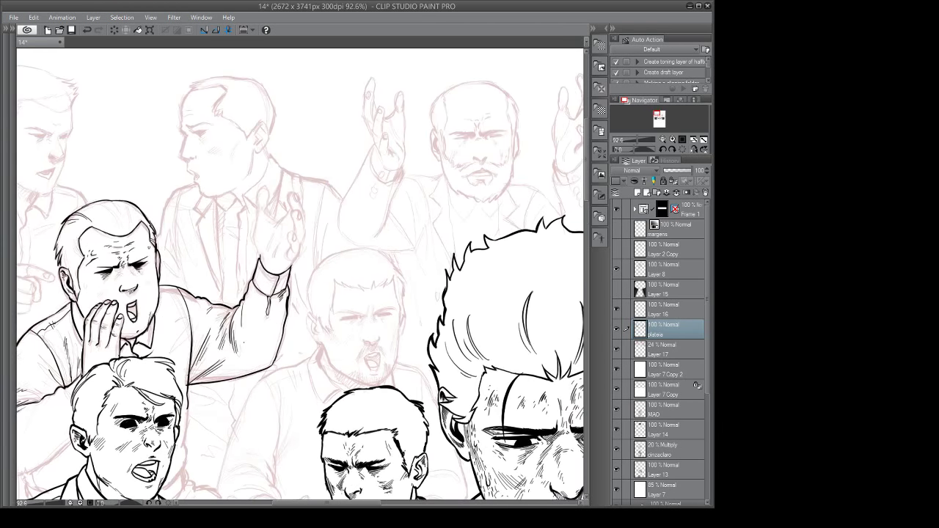
pyautogui.moveTo(253, 283); pyautogui.dragTo(263, 335)
pyautogui.moveTo(262, 289); pyautogui.dragTo(257, 309)
pyautogui.moveTo(196, 389); pyautogui.dragTo(200, 391)
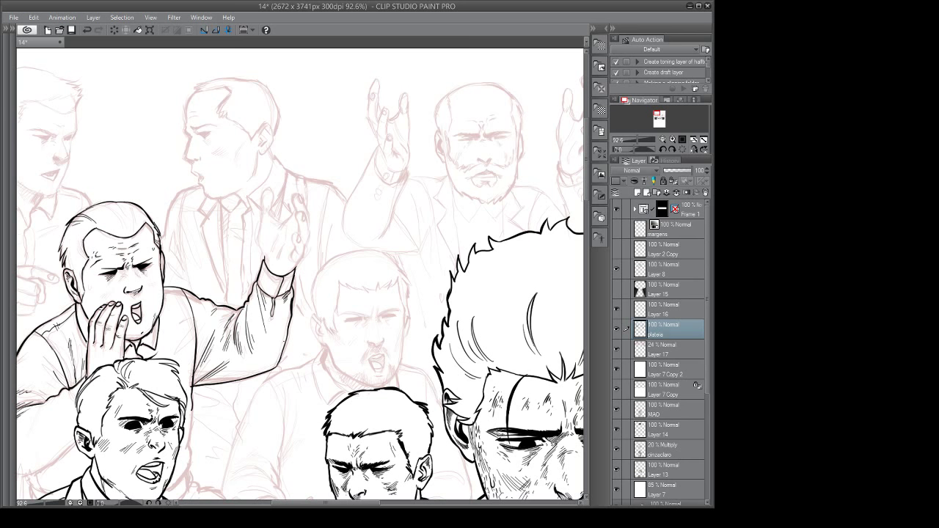
pyautogui.moveTo(242, 383); pyautogui.dragTo(273, 355)
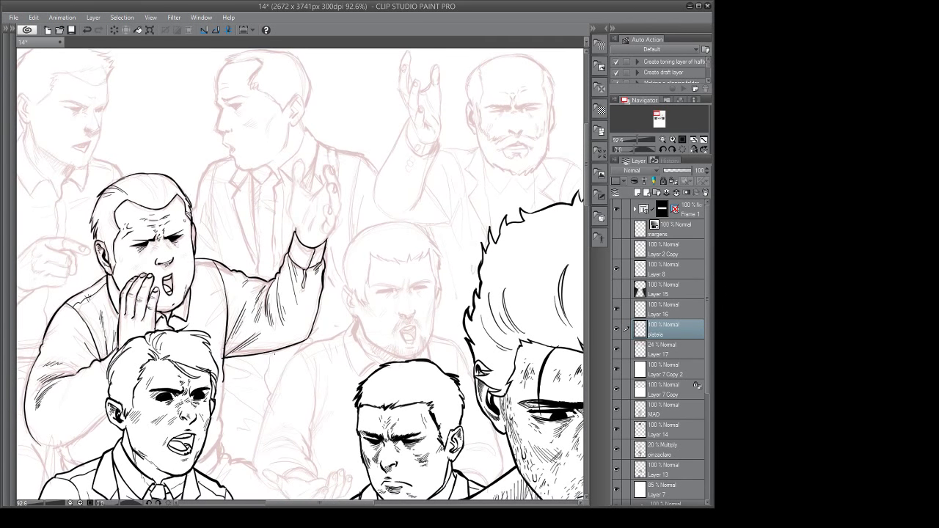
pyautogui.moveTo(270, 364); pyautogui.dragTo(300, 344)
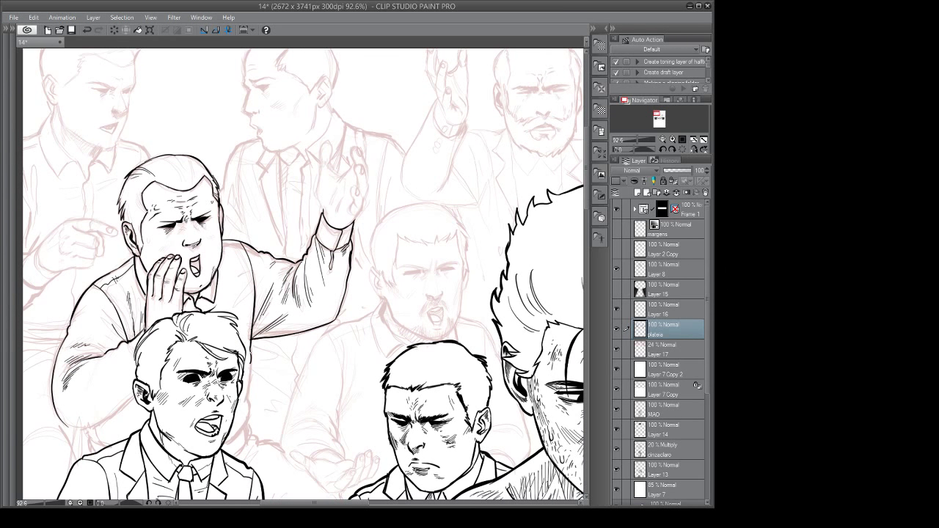
pyautogui.moveTo(294, 359)
pyautogui.mouseDown()
pyautogui.moveTo(317, 375)
pyautogui.moveTo(322, 367)
pyautogui.mouseUp()
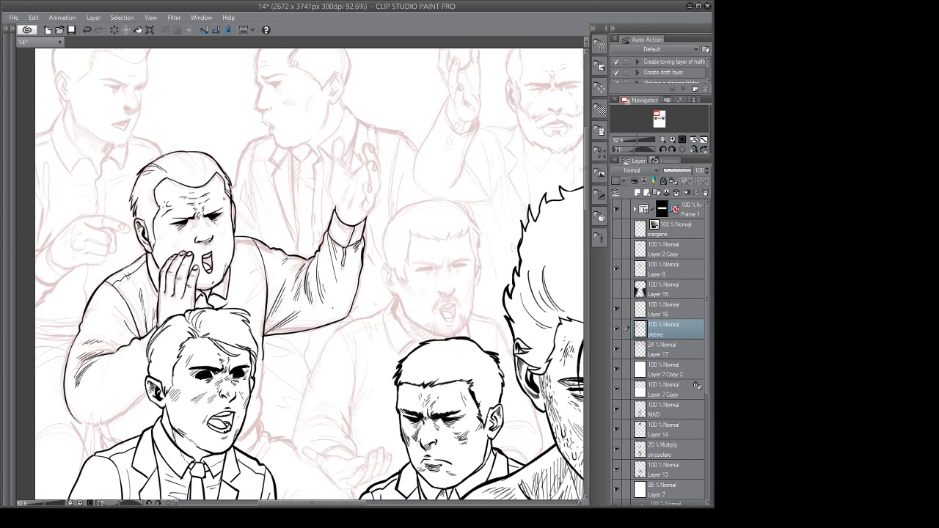
# Add small fold marks and short hatching to the shoulder and outstretched sleeve of the hand-to-mouth man.
pyautogui.moveTo(382, 308)
pyautogui.mouseDown()
pyautogui.moveTo(415, 322)
pyautogui.moveTo(332, 302)
pyautogui.mouseUp()
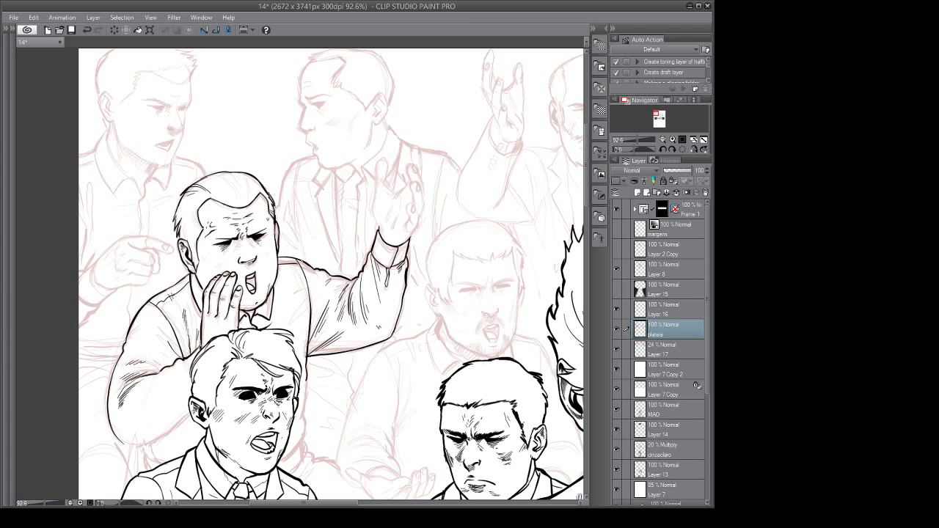
pyautogui.moveTo(294, 308); pyautogui.dragTo(336, 327)
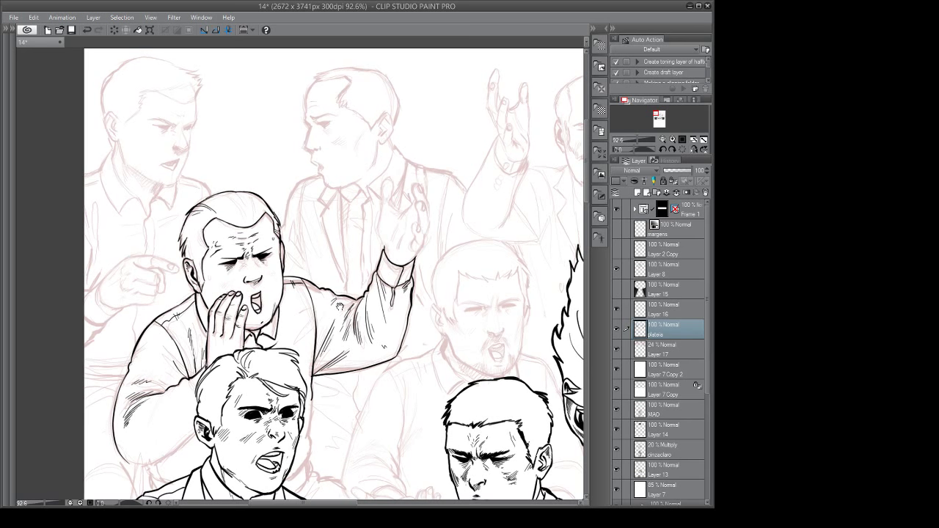
pyautogui.moveTo(338, 299); pyautogui.dragTo(341, 286)
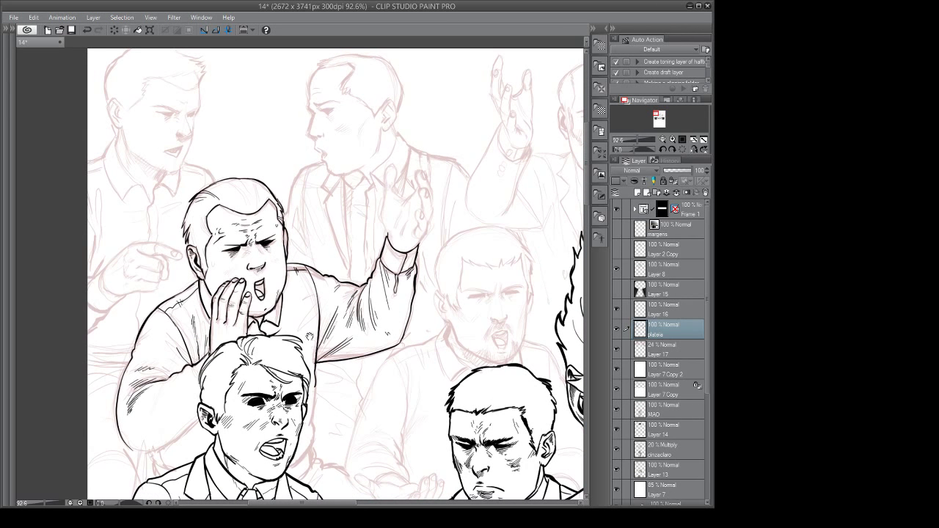
pyautogui.moveTo(339, 338); pyautogui.dragTo(324, 354)
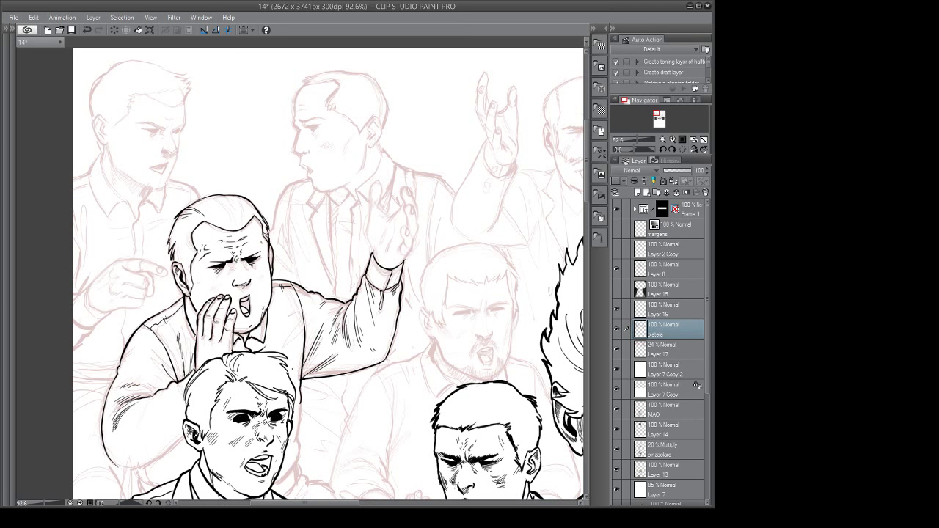
pyautogui.moveTo(279, 320); pyautogui.dragTo(261, 322)
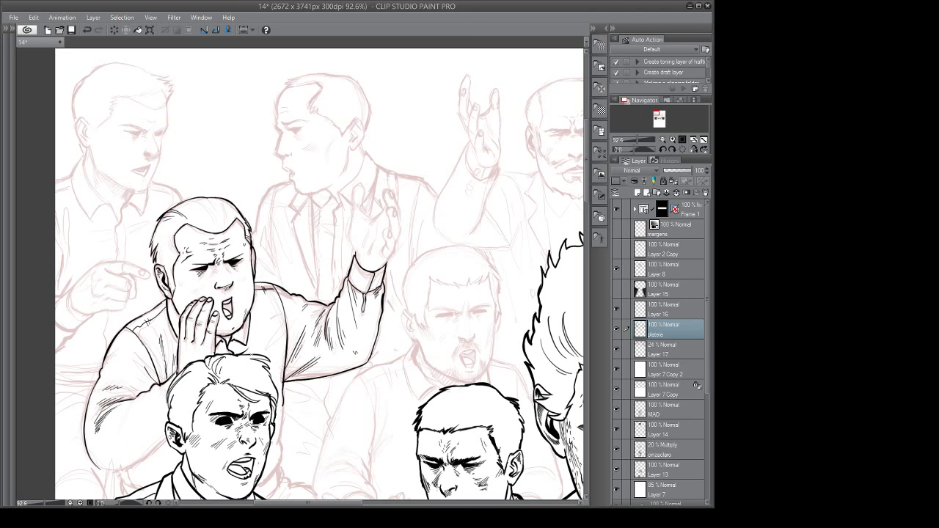
pyautogui.moveTo(299, 340); pyautogui.dragTo(285, 345)
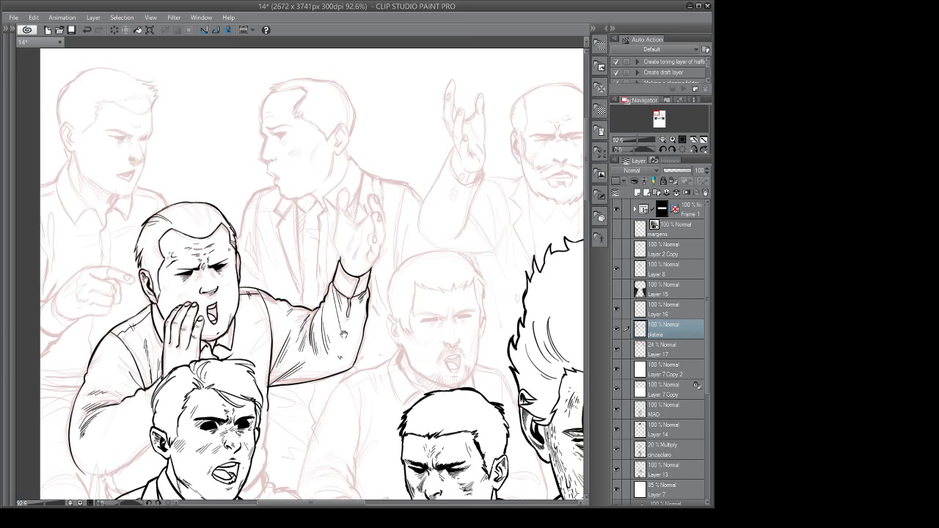
pyautogui.moveTo(350, 354); pyautogui.dragTo(311, 371)
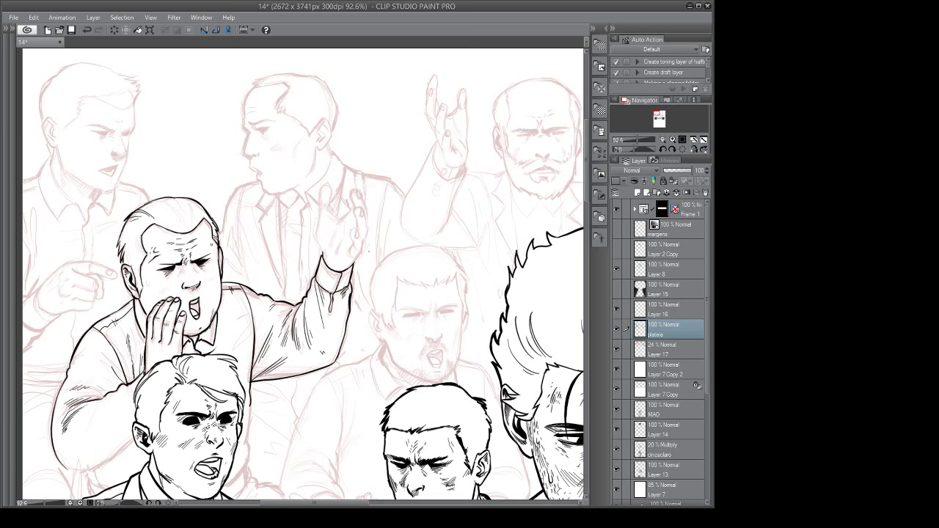
# Ink the thumb and palm outline of the raised hand down to the wrist, undoing the stray strokes.
pyautogui.scroll(2, 368, 236)
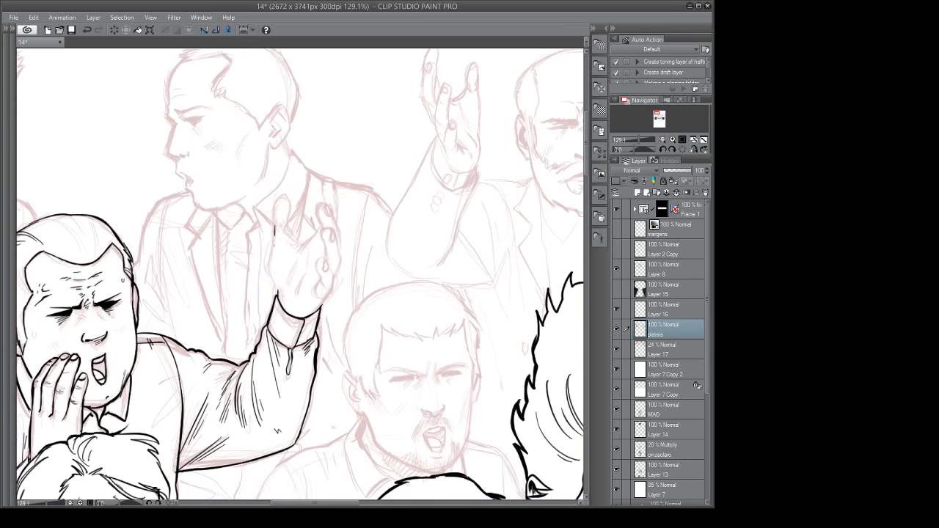
pyautogui.moveTo(274, 246); pyautogui.dragTo(283, 295)
pyautogui.moveTo(279, 285); pyautogui.dragTo(284, 296)
pyautogui.moveTo(282, 212)
pyautogui.mouseDown()
pyautogui.moveTo(290, 235)
pyautogui.moveTo(283, 258)
pyautogui.moveTo(292, 217)
pyautogui.moveTo(295, 247)
pyautogui.moveTo(304, 237)
pyautogui.moveTo(292, 235)
pyautogui.moveTo(295, 220)
pyautogui.moveTo(297, 254)
pyautogui.moveTo(330, 254)
pyautogui.moveTo(313, 271)
pyautogui.moveTo(333, 251)
pyautogui.mouseUp()
pyautogui.hotkey('ctrl', 'z')
pyautogui.hotkey('ctrl', 'z')
pyautogui.hotkey('ctrl', 'z')
pyautogui.hotkey('ctrl', 'z')
pyautogui.hotkey('ctrl', 'z')
pyautogui.hotkey('ctrl', 'z')
pyautogui.hotkey('ctrl', 'z')
# Ink the curled little finger of the raised hand and the crease lines across the palm.
pyautogui.moveTo(338, 288); pyautogui.dragTo(327, 324)
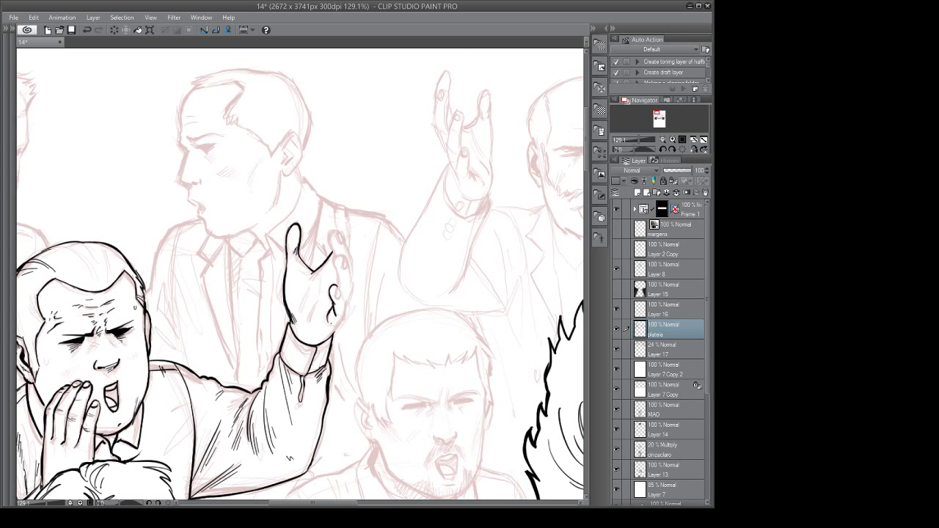
pyautogui.moveTo(337, 287)
pyautogui.mouseDown()
pyautogui.moveTo(352, 305)
pyautogui.moveTo(343, 295)
pyautogui.moveTo(346, 320)
pyautogui.moveTo(334, 333)
pyautogui.mouseUp()
pyautogui.hotkey('ctrl', 'z')
pyautogui.moveTo(314, 274); pyautogui.dragTo(305, 292)
pyautogui.moveTo(313, 280)
pyautogui.mouseDown()
pyautogui.moveTo(302, 302)
pyautogui.moveTo(317, 295)
pyautogui.moveTo(309, 324)
pyautogui.mouseUp()
pyautogui.moveTo(345, 280); pyautogui.dragTo(347, 283)
pyautogui.moveTo(337, 301); pyautogui.dragTo(331, 308)
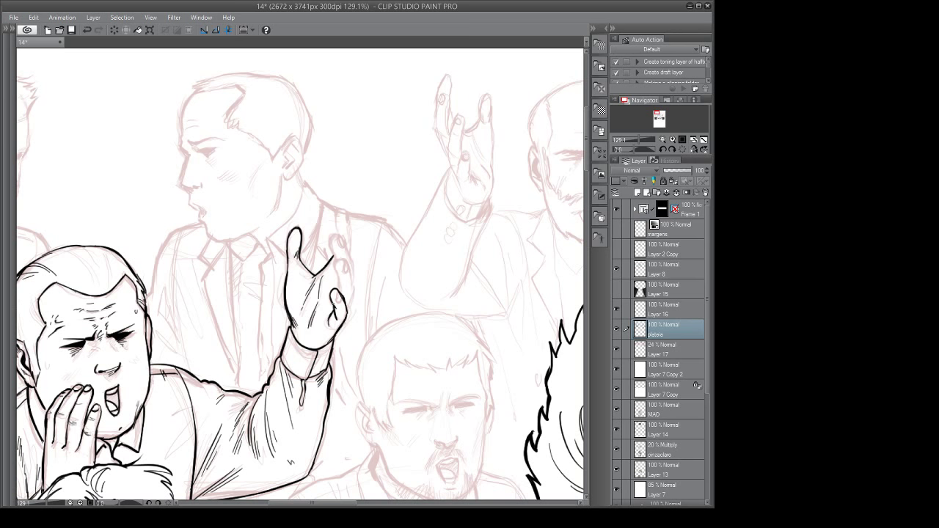
# Ink the finger above the little finger with its nail, undoing the unwanted strokes.
pyautogui.moveTo(353, 263); pyautogui.dragTo(350, 312)
pyautogui.moveTo(339, 276)
pyautogui.mouseDown()
pyautogui.moveTo(343, 296)
pyautogui.moveTo(350, 278)
pyautogui.moveTo(343, 303)
pyautogui.mouseUp()
pyautogui.hotkey('ctrl', 'z')
pyautogui.hotkey('ctrl', 'z')
pyautogui.hotkey('ctrl', 'z')
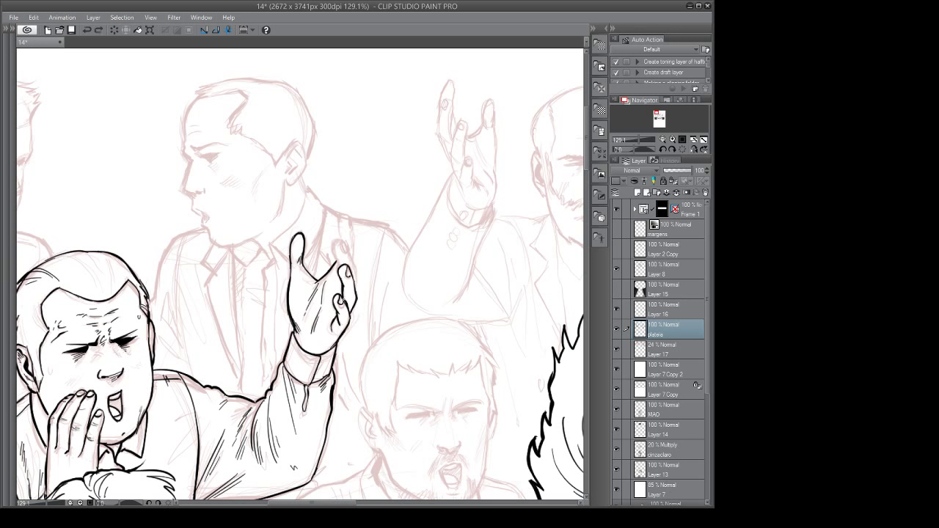
# Ink the next fingertip of the raised hand between the ring finger and the index finger, redoing failed strokes.
pyautogui.moveTo(337, 253)
pyautogui.mouseDown()
pyautogui.moveTo(355, 269)
pyautogui.moveTo(346, 273)
pyautogui.moveTo(342, 247)
pyautogui.mouseUp()
pyautogui.hotkey('ctrl', 'z')
pyautogui.hotkey('ctrl', 'z')
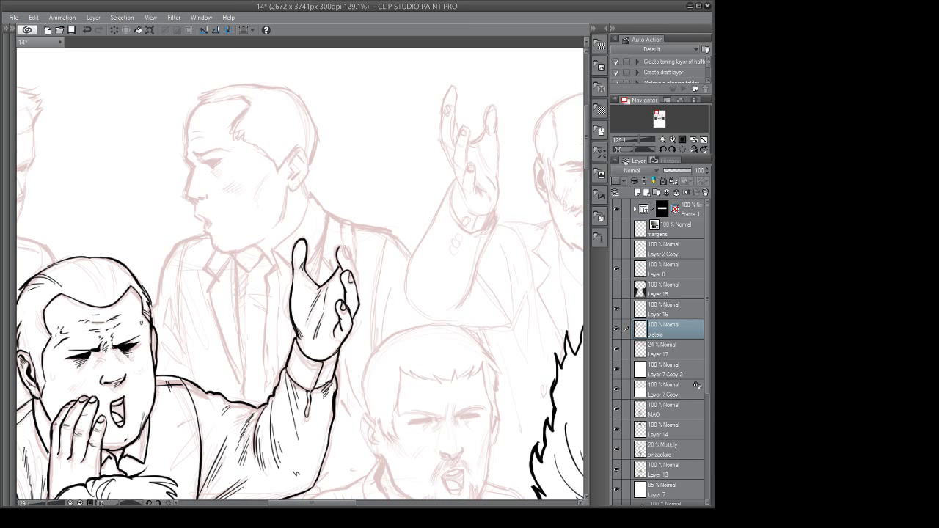
pyautogui.scroll(1, 334, 314)
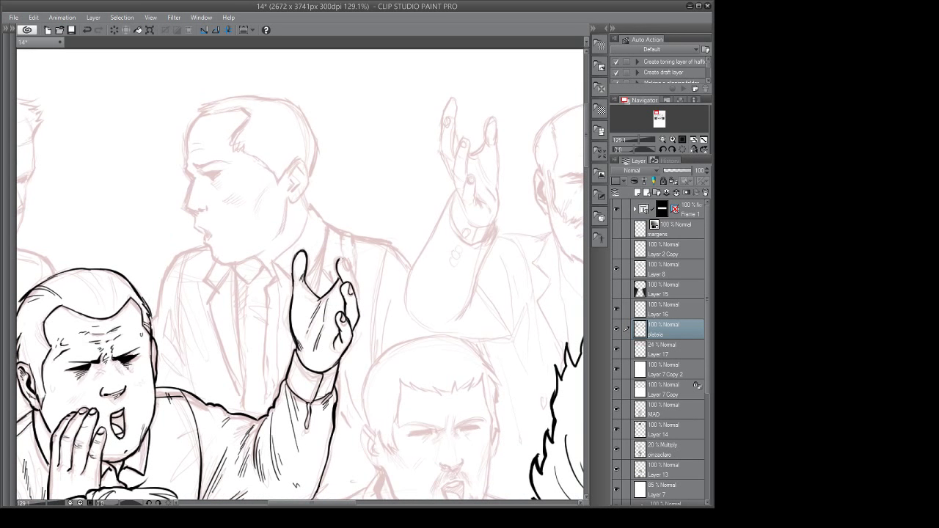
pyautogui.moveTo(341, 259); pyautogui.dragTo(361, 311)
pyautogui.hotkey('ctrl', 'z')
pyautogui.moveTo(314, 245); pyautogui.dragTo(312, 258)
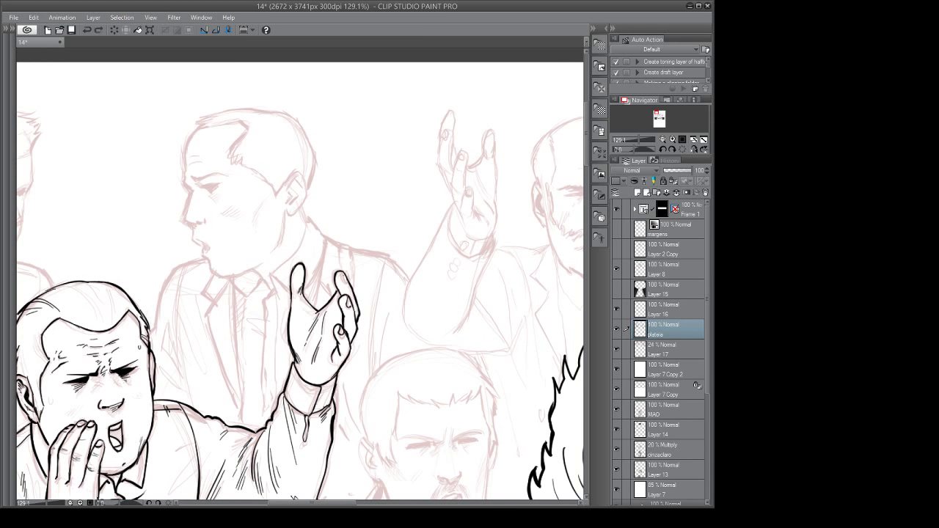
# Ink the extended index finger of the raised hand and add short shading lines on the thumb.
pyautogui.moveTo(339, 254)
pyautogui.mouseDown()
pyautogui.moveTo(345, 293)
pyautogui.moveTo(339, 266)
pyautogui.moveTo(386, 267)
pyautogui.moveTo(391, 281)
pyautogui.moveTo(357, 279)
pyautogui.moveTo(375, 298)
pyautogui.mouseUp()
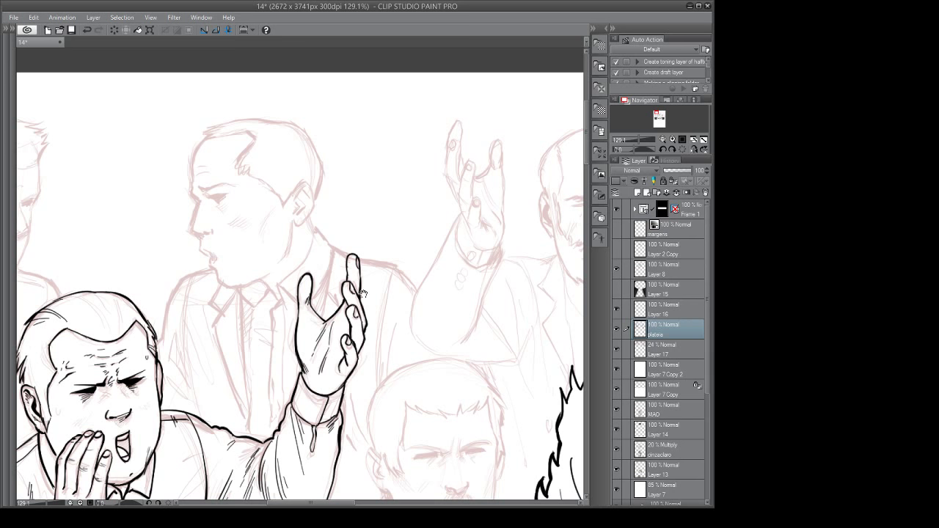
pyautogui.moveTo(361, 308)
pyautogui.mouseDown()
pyautogui.moveTo(360, 330)
pyautogui.moveTo(364, 321)
pyautogui.moveTo(311, 317)
pyautogui.mouseUp()
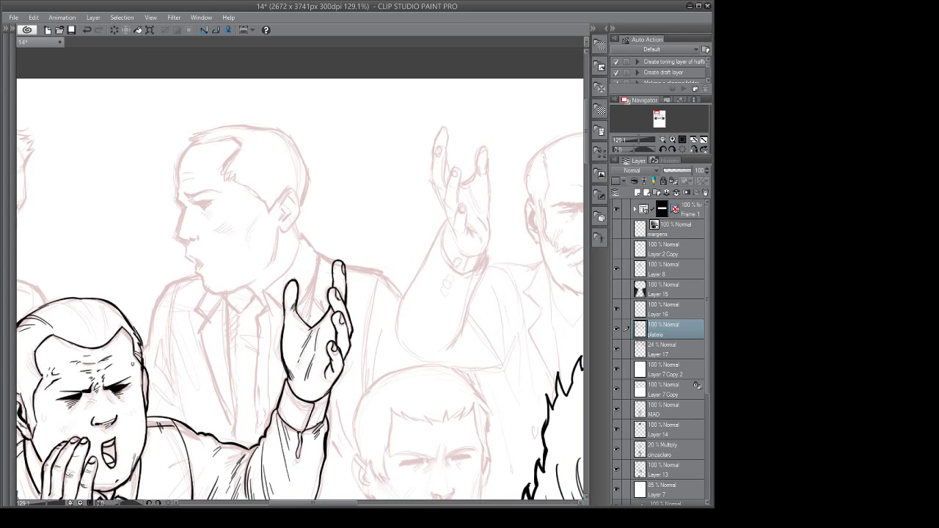
pyautogui.moveTo(348, 319); pyautogui.dragTo(344, 315)
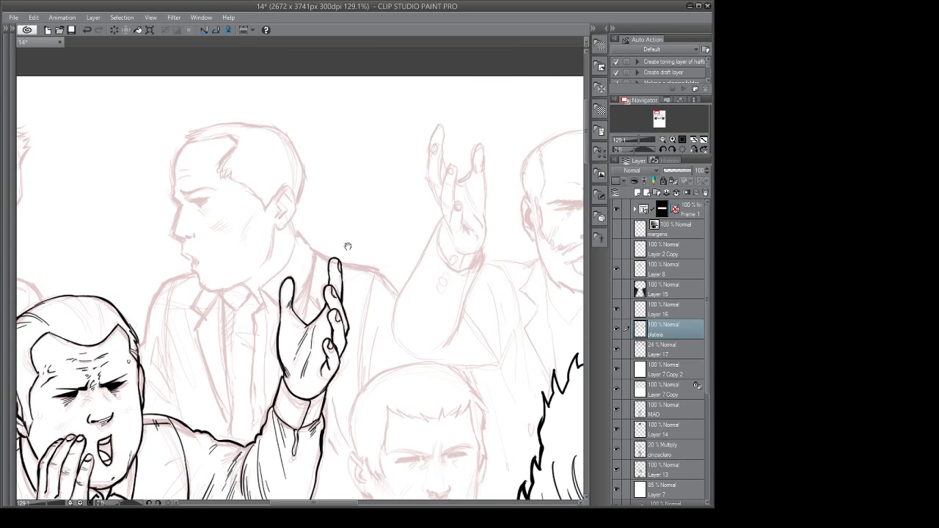
pyautogui.moveTo(360, 248); pyautogui.dragTo(383, 236)
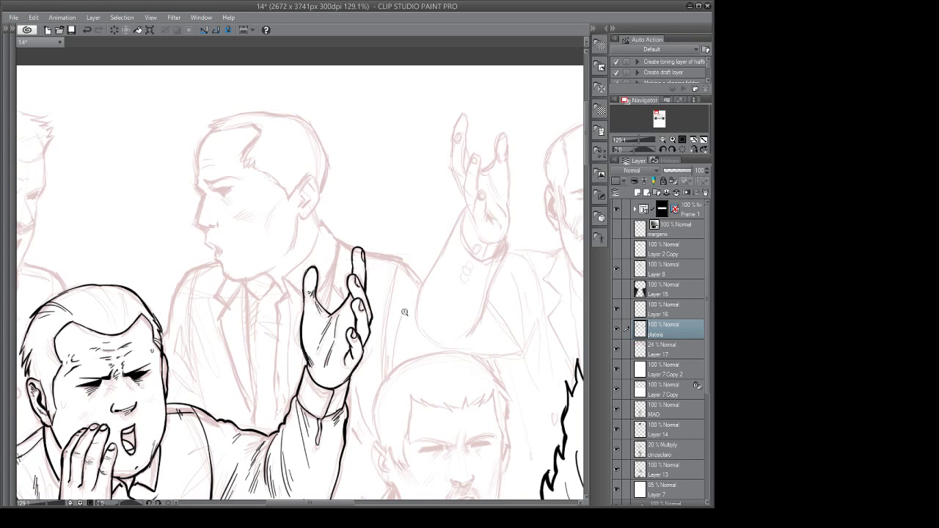
# Ink the small button on the shirt cuff of the raised arm and save the page.
pyautogui.scroll(-3, 404, 310)
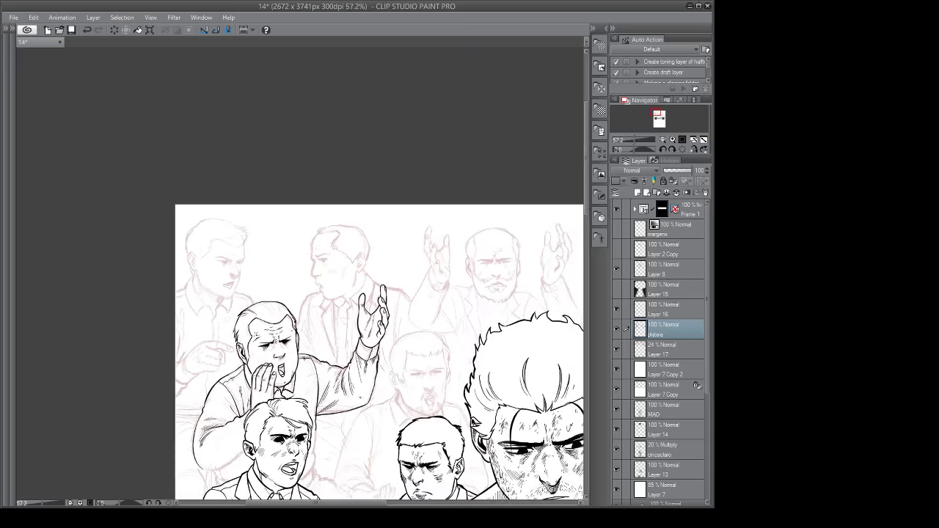
pyautogui.scroll(3, 367, 359)
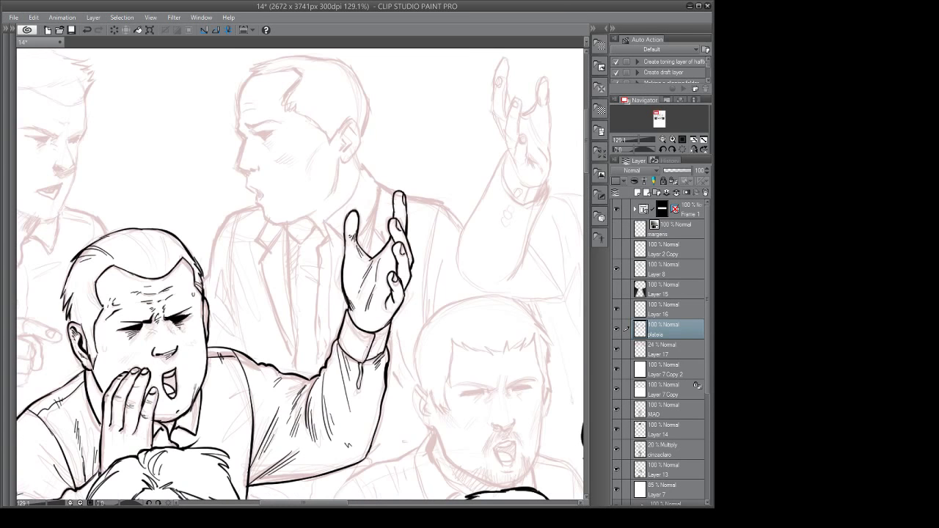
pyautogui.moveTo(363, 341); pyautogui.dragTo(365, 347)
pyautogui.moveTo(363, 346); pyautogui.dragTo(360, 356)
pyautogui.click(359, 347)
pyautogui.hotkey('ctrl', 's')
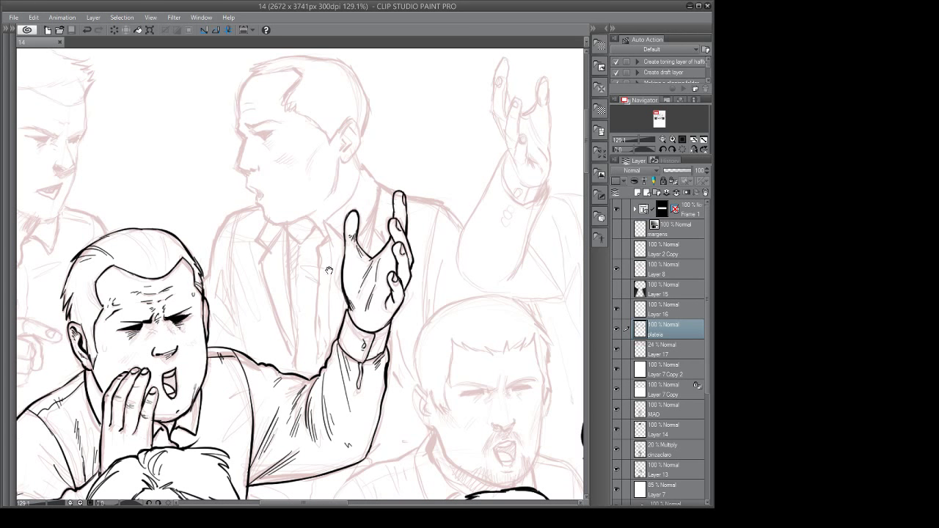
# Ink the ear of the man in profile behind the raised hand and his hairline from temple to forehead.
pyautogui.moveTo(334, 305); pyautogui.dragTo(291, 296)
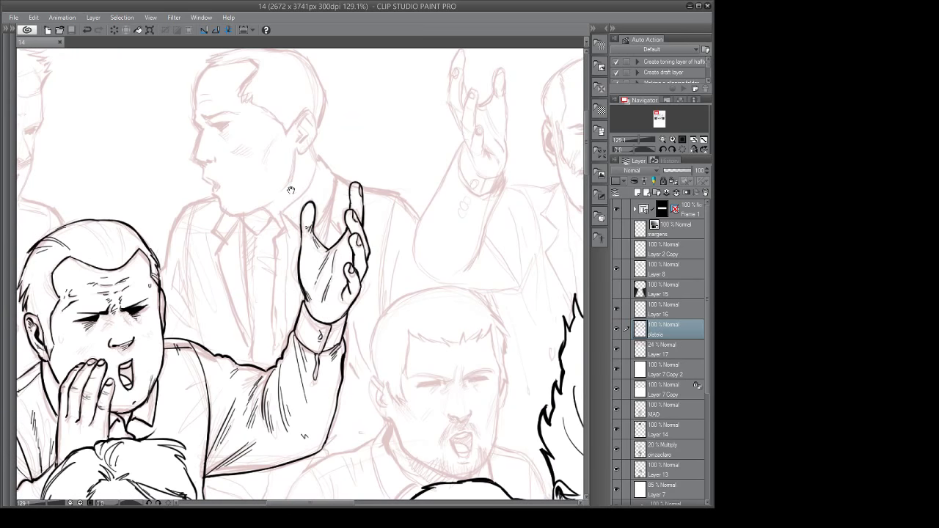
pyautogui.moveTo(303, 174); pyautogui.dragTo(301, 245)
pyautogui.scroll(-2, 301, 245)
pyautogui.moveTo(287, 208)
pyautogui.mouseDown()
pyautogui.moveTo(296, 192)
pyautogui.moveTo(308, 210)
pyautogui.moveTo(292, 230)
pyautogui.mouseUp()
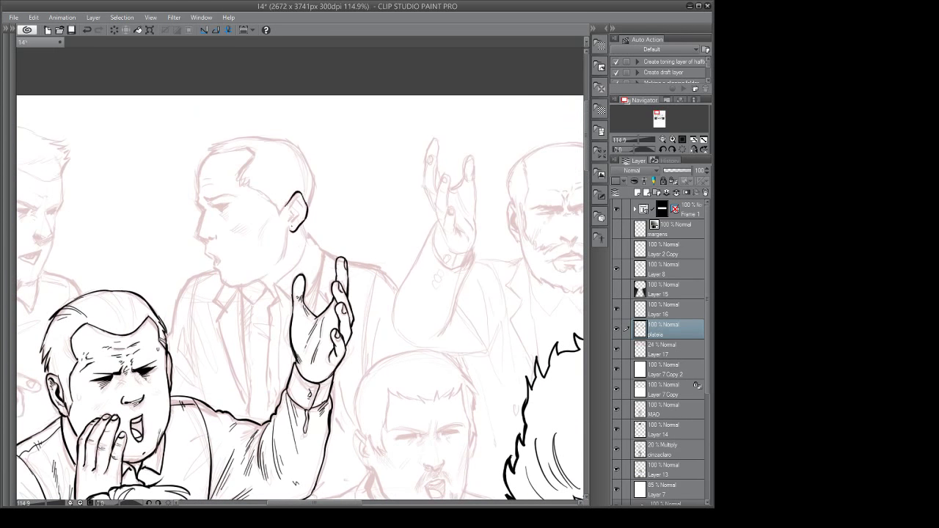
pyautogui.moveTo(298, 197); pyautogui.dragTo(292, 221)
pyautogui.moveTo(299, 196)
pyautogui.mouseDown()
pyautogui.moveTo(295, 206)
pyautogui.moveTo(327, 210)
pyautogui.moveTo(336, 229)
pyautogui.moveTo(282, 224)
pyautogui.moveTo(295, 235)
pyautogui.moveTo(256, 204)
pyautogui.moveTo(268, 181)
pyautogui.mouseUp()
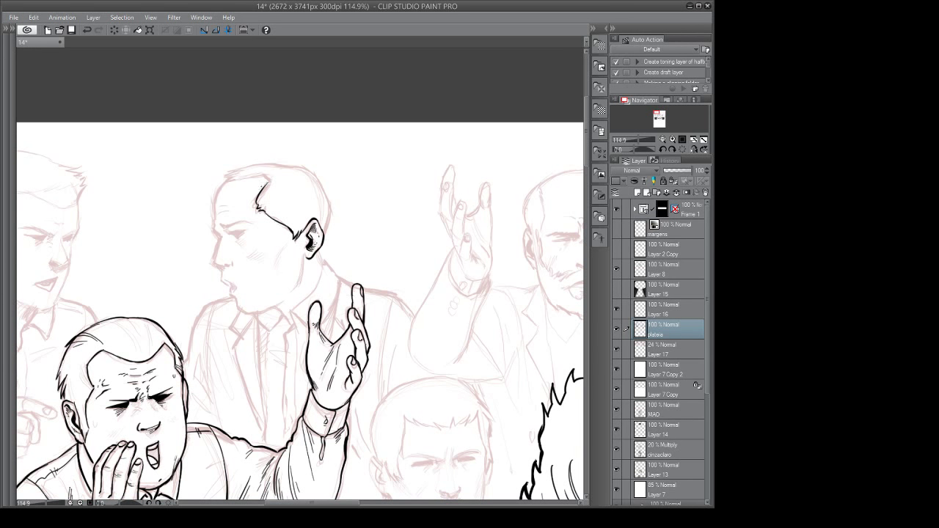
# Ink the profile man's forehead, nose and open mouth contour, and add his nostril and eye.
pyautogui.moveTo(268, 183)
pyautogui.mouseDown()
pyautogui.moveTo(257, 195)
pyautogui.moveTo(261, 176)
pyautogui.moveTo(227, 181)
pyautogui.moveTo(240, 169)
pyautogui.moveTo(259, 165)
pyautogui.moveTo(216, 199)
pyautogui.moveTo(222, 237)
pyautogui.moveTo(260, 231)
pyautogui.moveTo(229, 260)
pyautogui.moveTo(248, 282)
pyautogui.mouseUp()
pyautogui.hotkey('ctrl', 'z')
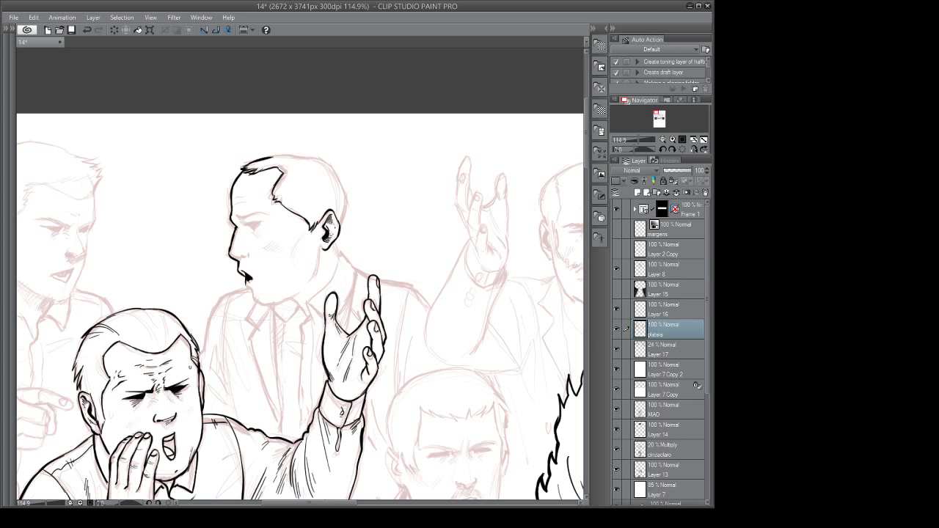
pyautogui.moveTo(245, 285); pyautogui.dragTo(253, 288)
pyautogui.moveTo(246, 248); pyautogui.dragTo(247, 257)
pyautogui.moveTo(243, 222)
pyautogui.mouseDown()
pyautogui.moveTo(280, 231)
pyautogui.moveTo(271, 239)
pyautogui.mouseUp()
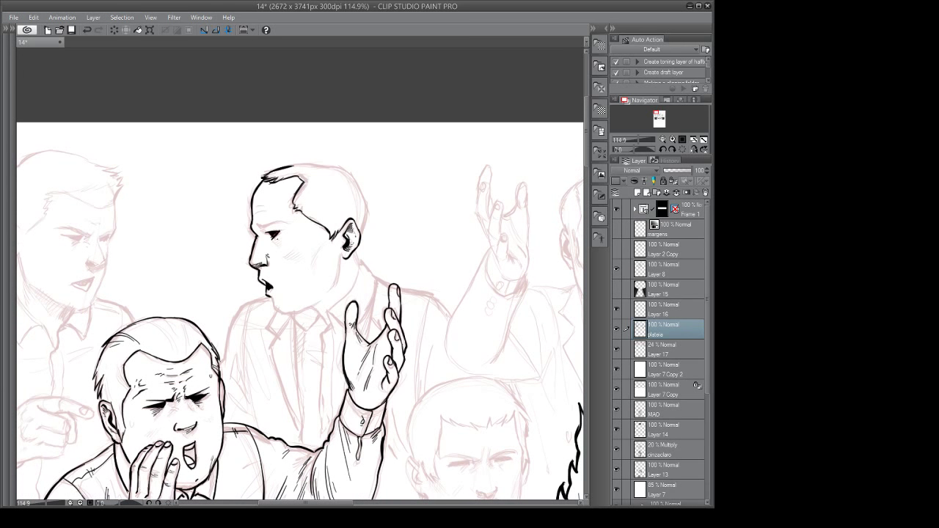
pyautogui.moveTo(277, 240); pyautogui.dragTo(272, 273)
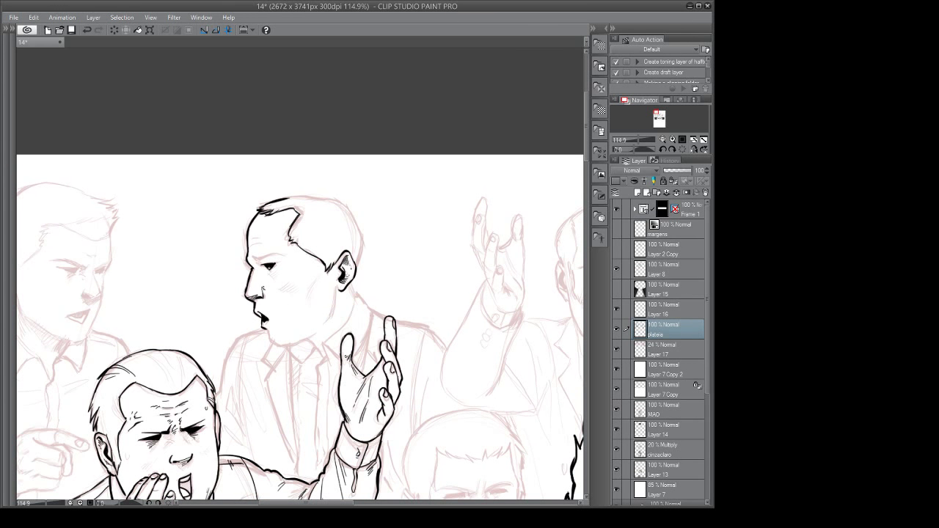
# Ink the profile man's eyebrow and forehead wrinkles, and hatch his cheek and temple.
pyautogui.moveTo(257, 261); pyautogui.dragTo(266, 266)
pyautogui.moveTo(304, 275); pyautogui.dragTo(247, 281)
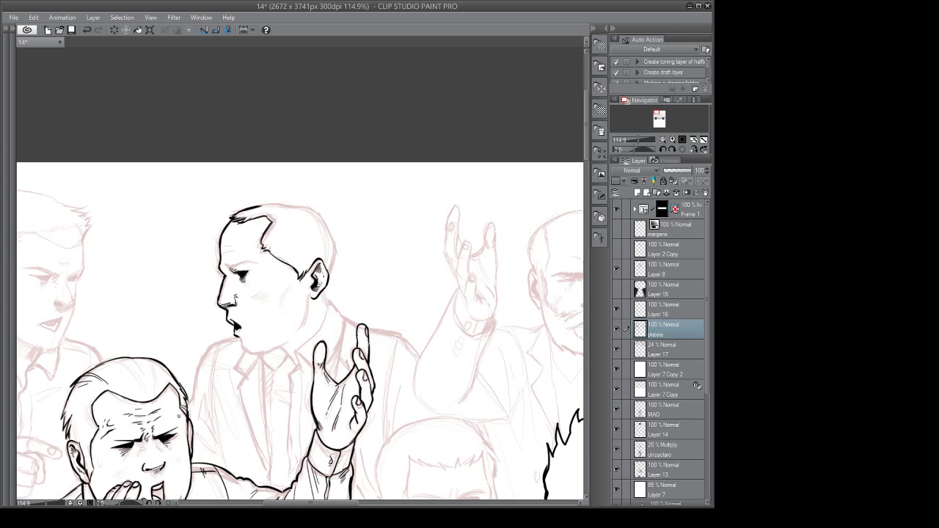
pyautogui.moveTo(224, 269); pyautogui.dragTo(258, 262)
pyautogui.moveTo(289, 281)
pyautogui.mouseDown()
pyautogui.moveTo(274, 265)
pyautogui.moveTo(241, 284)
pyautogui.mouseUp()
pyautogui.moveTo(315, 278)
pyautogui.mouseDown()
pyautogui.moveTo(293, 305)
pyautogui.moveTo(242, 307)
pyautogui.mouseUp()
pyautogui.moveTo(255, 294)
pyautogui.mouseDown()
pyautogui.moveTo(242, 310)
pyautogui.moveTo(247, 294)
pyautogui.mouseUp()
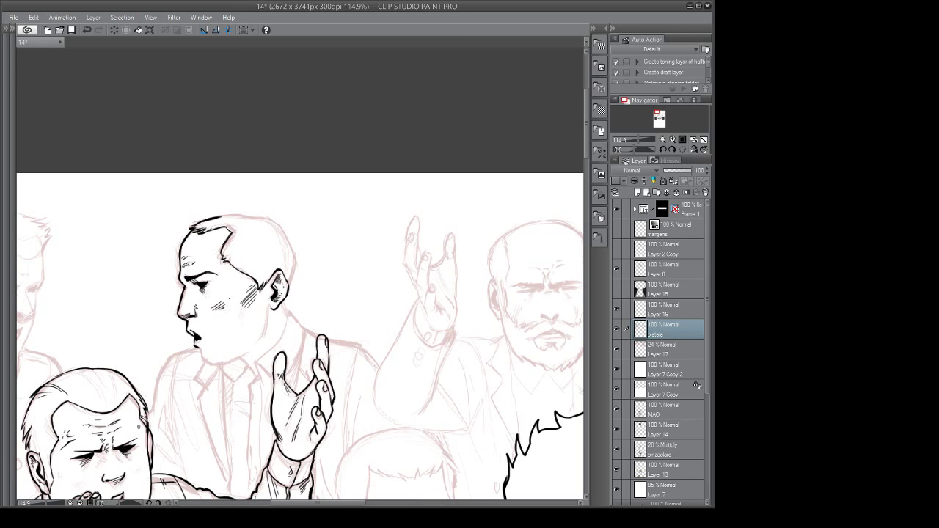
# Ink the profile man's chin, jawline and neck, and outline his shirt collar.
pyautogui.moveTo(276, 335)
pyautogui.mouseDown()
pyautogui.moveTo(244, 328)
pyautogui.moveTo(254, 295)
pyautogui.moveTo(242, 283)
pyautogui.moveTo(231, 302)
pyautogui.moveTo(270, 296)
pyautogui.moveTo(233, 302)
pyautogui.moveTo(243, 308)
pyautogui.mouseUp()
pyautogui.hotkey('ctrl', 'z')
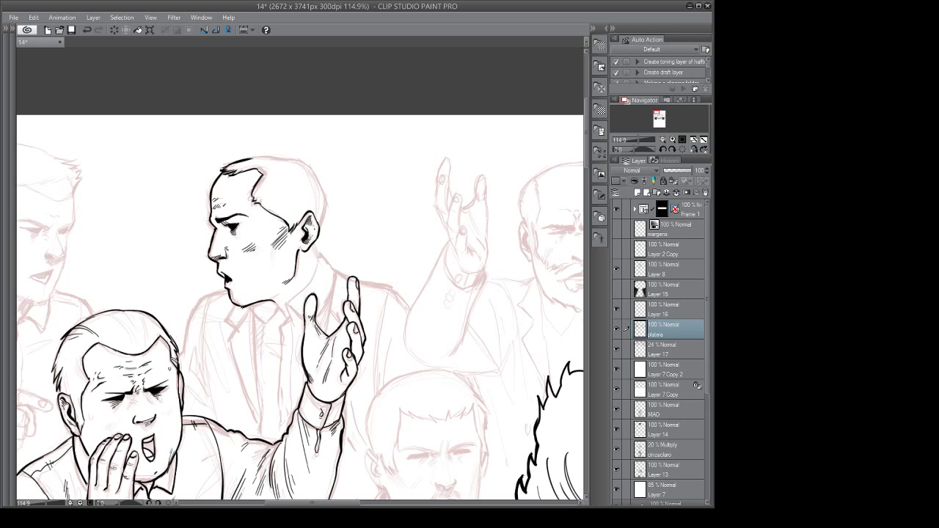
pyautogui.moveTo(317, 300)
pyautogui.mouseDown()
pyautogui.moveTo(246, 304)
pyautogui.moveTo(254, 302)
pyautogui.mouseUp()
pyautogui.moveTo(320, 278)
pyautogui.mouseDown()
pyautogui.moveTo(313, 296)
pyautogui.moveTo(311, 278)
pyautogui.moveTo(328, 293)
pyautogui.moveTo(311, 332)
pyautogui.moveTo(265, 351)
pyautogui.mouseUp()
pyautogui.moveTo(306, 281)
pyautogui.mouseDown()
pyautogui.moveTo(261, 337)
pyautogui.moveTo(268, 344)
pyautogui.moveTo(256, 333)
pyautogui.moveTo(239, 343)
pyautogui.mouseUp()
pyautogui.moveTo(280, 305); pyautogui.dragTo(271, 314)
pyautogui.moveTo(275, 318)
pyautogui.mouseDown()
pyautogui.moveTo(274, 270)
pyautogui.moveTo(243, 309)
pyautogui.moveTo(267, 282)
pyautogui.moveTo(246, 327)
pyautogui.moveTo(249, 353)
pyautogui.mouseUp()
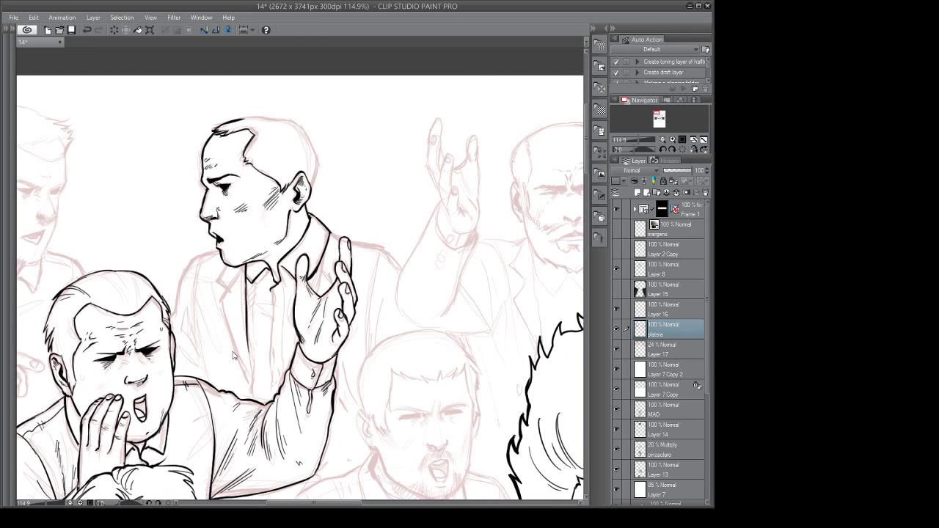
# Replace the profile man's shirt front stroke with two long vertical placket lines running from his collar down to the raised sleeve.
pyautogui.hotkey('ctrl', 'z')
pyautogui.moveTo(232, 351); pyautogui.dragTo(223, 334)
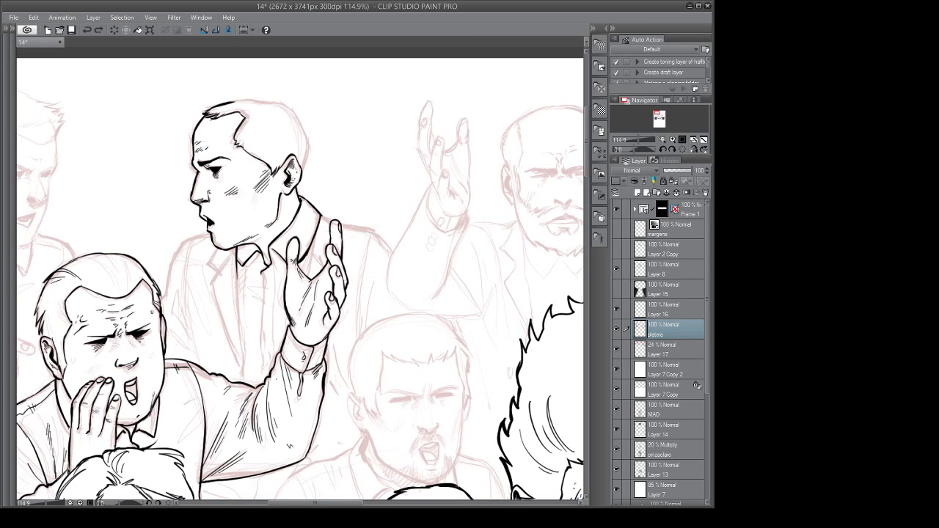
pyautogui.moveTo(337, 239); pyautogui.dragTo(344, 250)
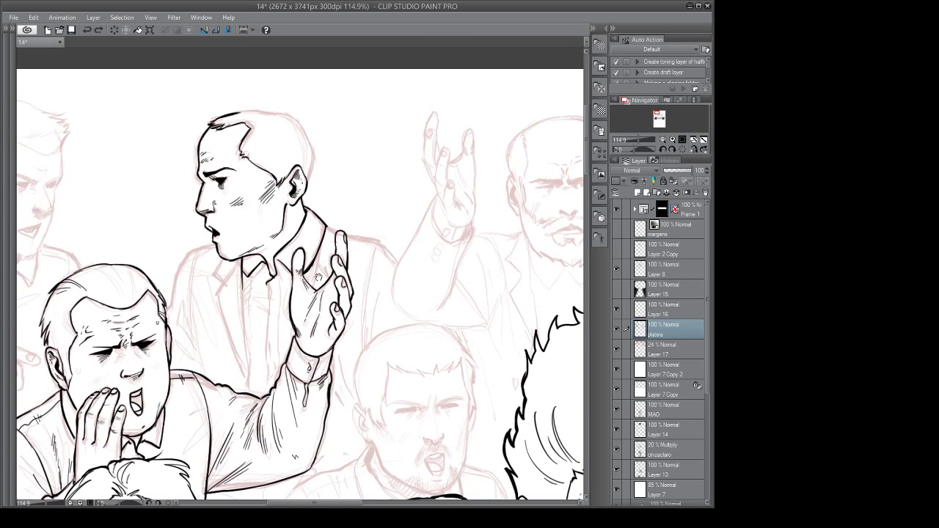
pyautogui.moveTo(306, 283); pyautogui.dragTo(308, 300)
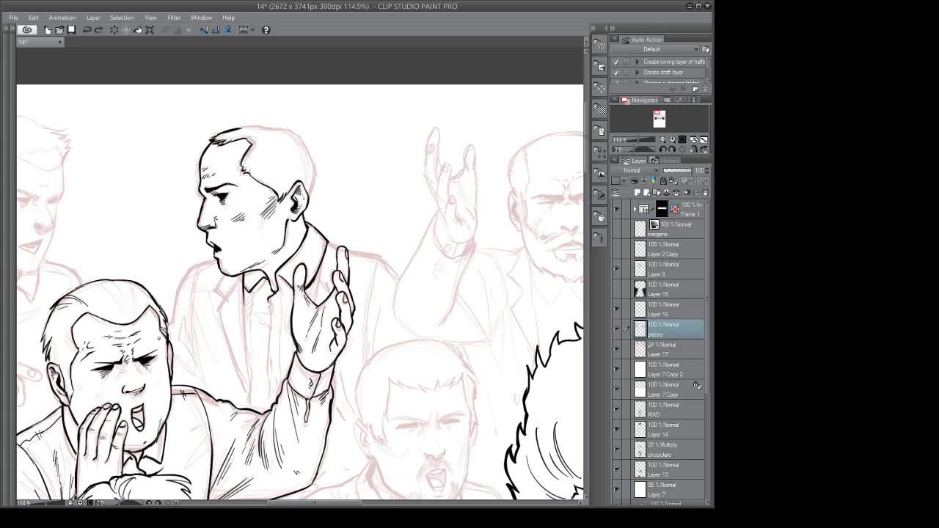
pyautogui.moveTo(269, 303); pyautogui.dragTo(270, 405)
pyautogui.moveTo(280, 290); pyautogui.dragTo(279, 396)
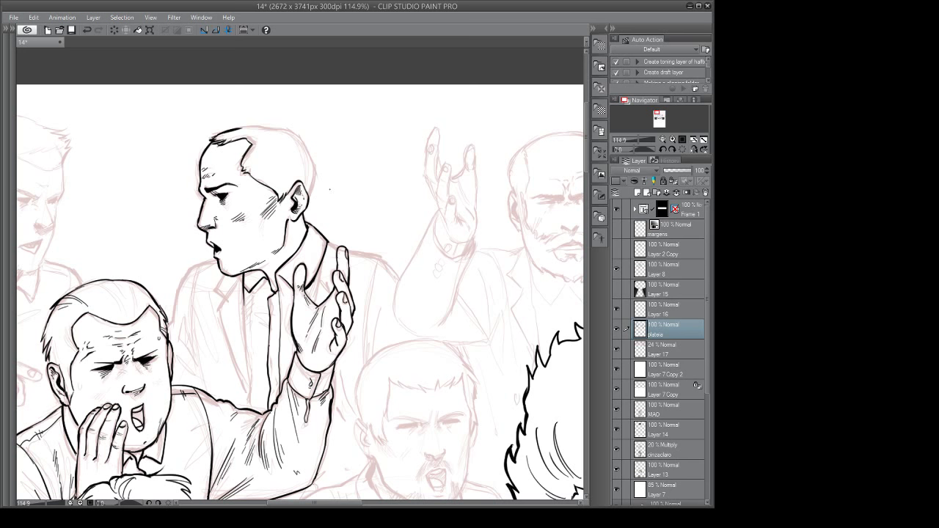
# Ink the outline of the profile man's skull from forehead over the crown to the nape, undoing rejected strokes.
pyautogui.scroll(-3, 336, 199)
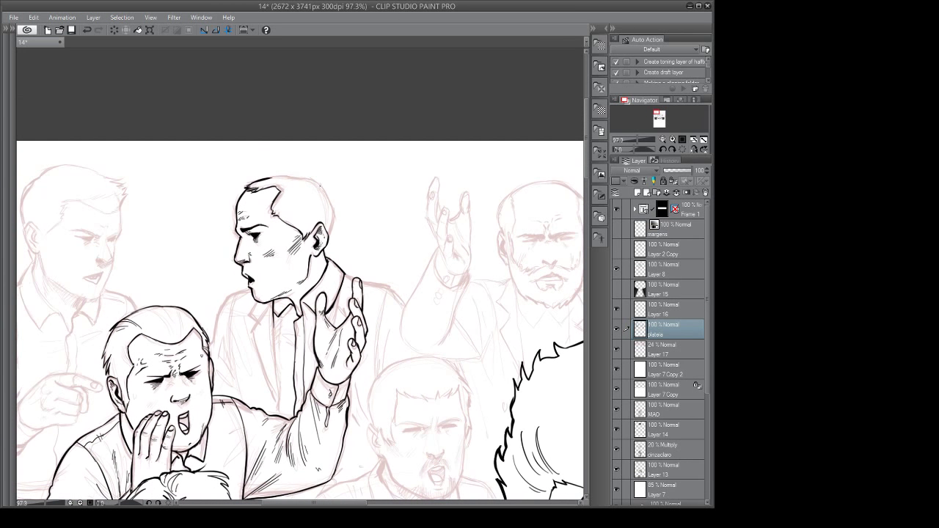
pyautogui.moveTo(320, 181)
pyautogui.mouseDown()
pyautogui.moveTo(339, 217)
pyautogui.moveTo(326, 250)
pyautogui.mouseUp()
pyautogui.moveTo(269, 176); pyautogui.dragTo(325, 188)
pyautogui.hotkey('ctrl', 'z')
pyautogui.hotkey('ctrl', 'z')
pyautogui.hotkey('ctrl', 'z')
pyautogui.hotkey('ctrl', 'z')
pyautogui.hotkey('ctrl', 'z')
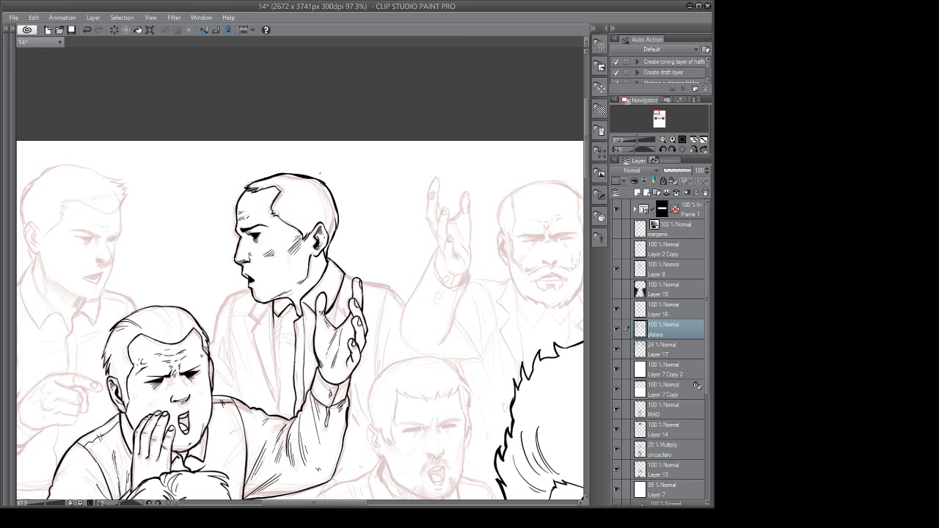
# Ink the profile man's front shoulder and upper arm contour down to the head of the hand-to-mouth man.
pyautogui.press('space')
pyautogui.moveTo(363, 258); pyautogui.dragTo(374, 272)
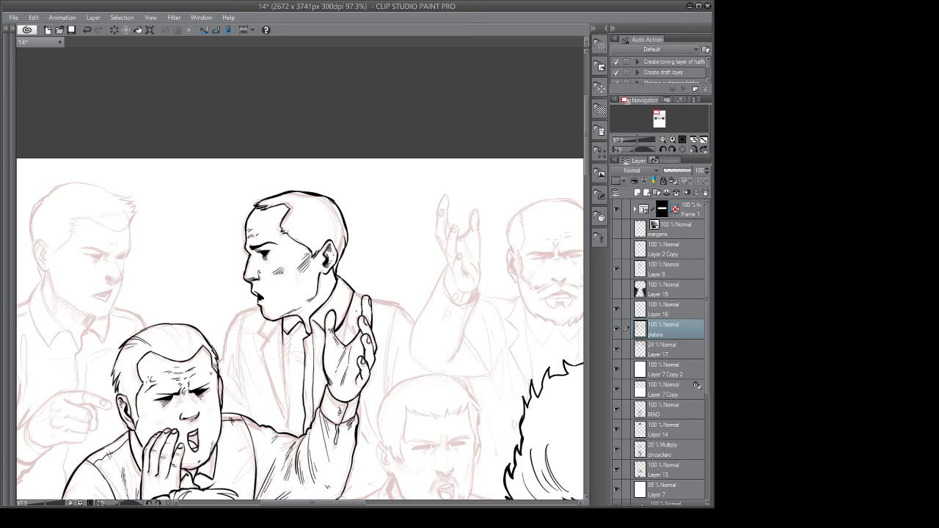
pyautogui.moveTo(288, 277)
pyautogui.mouseDown()
pyautogui.moveTo(297, 272)
pyautogui.moveTo(326, 289)
pyautogui.moveTo(321, 308)
pyautogui.moveTo(380, 293)
pyautogui.mouseUp()
pyautogui.moveTo(289, 300)
pyautogui.mouseDown()
pyautogui.moveTo(295, 306)
pyautogui.moveTo(265, 302)
pyautogui.moveTo(249, 347)
pyautogui.mouseUp()
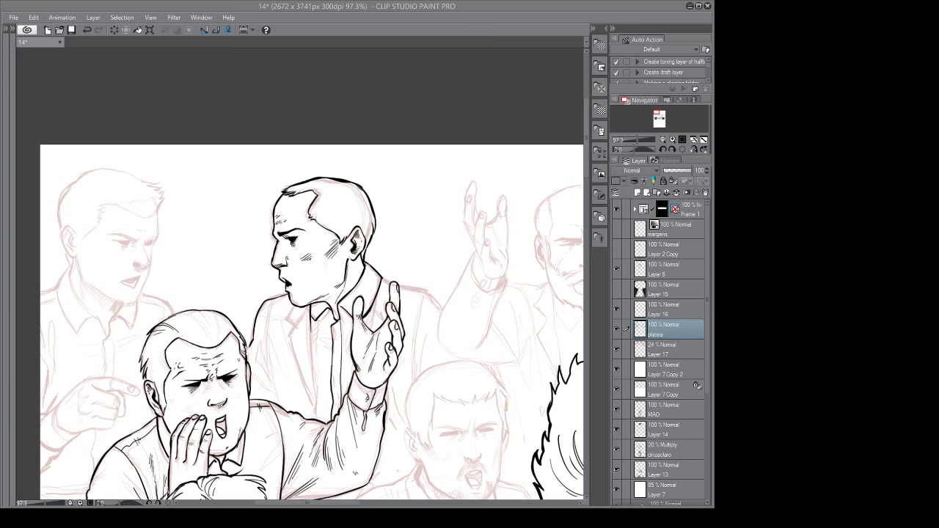
# Start inking the eyes of the short-haired man at the left edge of the page, undoing rejected strokes.
pyautogui.moveTo(315, 231)
pyautogui.mouseDown()
pyautogui.moveTo(330, 233)
pyautogui.moveTo(320, 233)
pyautogui.mouseUp()
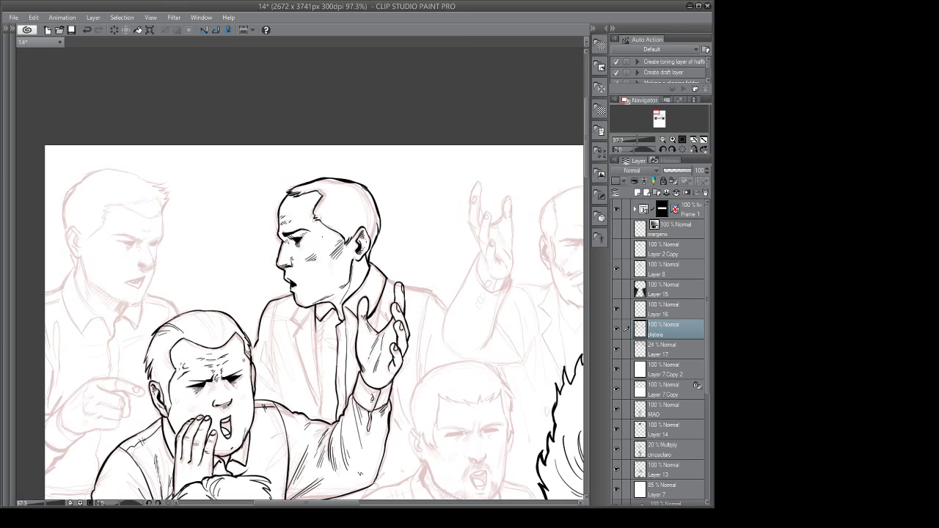
pyautogui.moveTo(352, 256); pyautogui.dragTo(381, 266)
pyautogui.moveTo(339, 297); pyautogui.dragTo(361, 292)
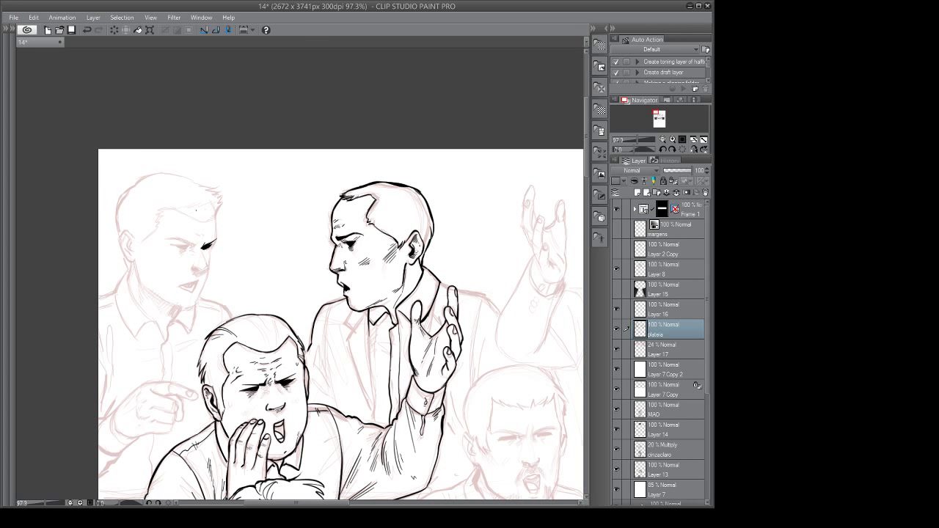
pyautogui.moveTo(165, 236); pyautogui.dragTo(186, 243)
pyautogui.moveTo(175, 239); pyautogui.dragTo(193, 246)
pyautogui.moveTo(181, 241)
pyautogui.mouseDown()
pyautogui.moveTo(196, 245)
pyautogui.moveTo(180, 240)
pyautogui.mouseUp()
pyautogui.hotkey('ctrl', 'z')
pyautogui.hotkey('ctrl', 'z')
pyautogui.hotkey('ctrl', 'z')
# Ink the short-haired man's frowning eyebrows and nose, and hatch the shadow beneath his eye.
pyautogui.moveTo(179, 238); pyautogui.dragTo(192, 245)
pyautogui.moveTo(170, 244); pyautogui.dragTo(188, 247)
pyautogui.moveTo(202, 252)
pyautogui.mouseDown()
pyautogui.moveTo(206, 266)
pyautogui.moveTo(260, 267)
pyautogui.moveTo(245, 262)
pyautogui.moveTo(262, 275)
pyautogui.mouseUp()
pyautogui.hotkey('ctrl', 'z')
pyautogui.hotkey('ctrl', 'z')
pyautogui.hotkey('ctrl', 'z')
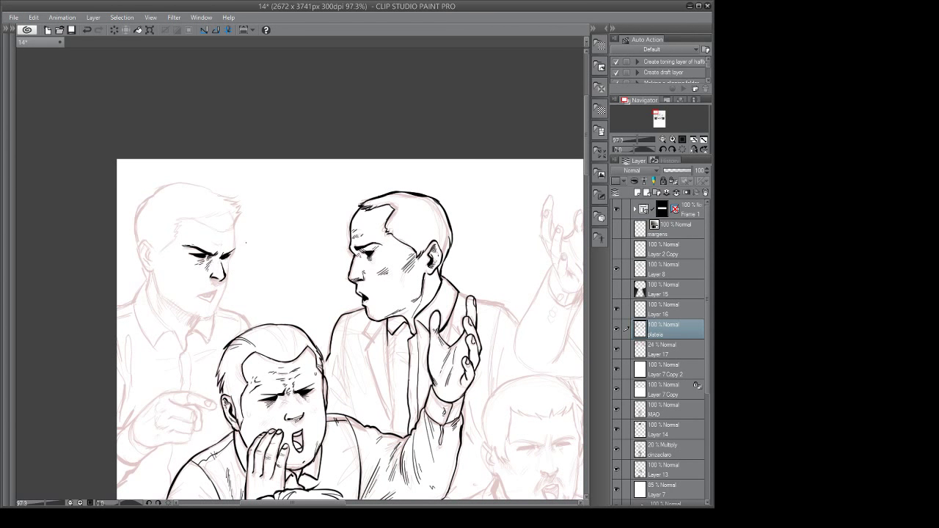
# Ink the front contour of the short-haired man's face from the brow down to the chin.
pyautogui.moveTo(229, 258)
pyautogui.mouseDown()
pyautogui.moveTo(235, 251)
pyautogui.moveTo(216, 308)
pyautogui.mouseUp()
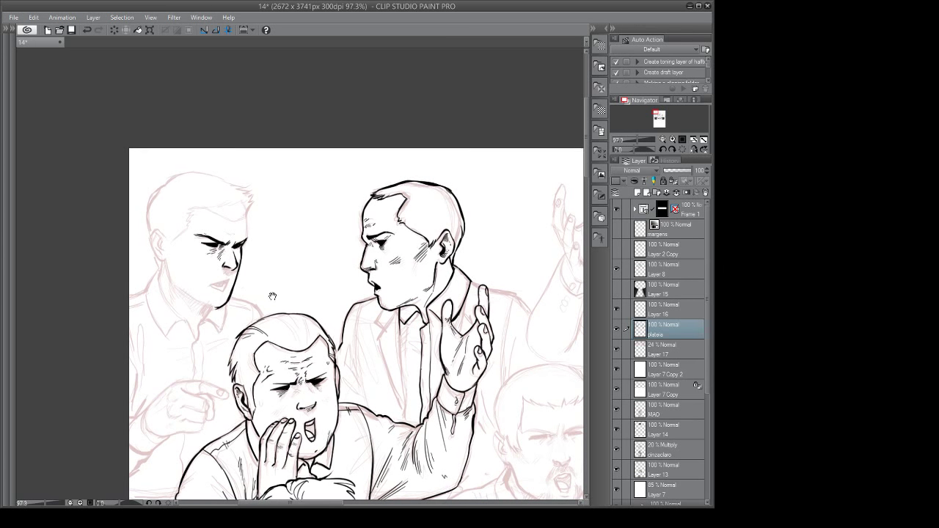
pyautogui.moveTo(272, 295); pyautogui.dragTo(270, 301)
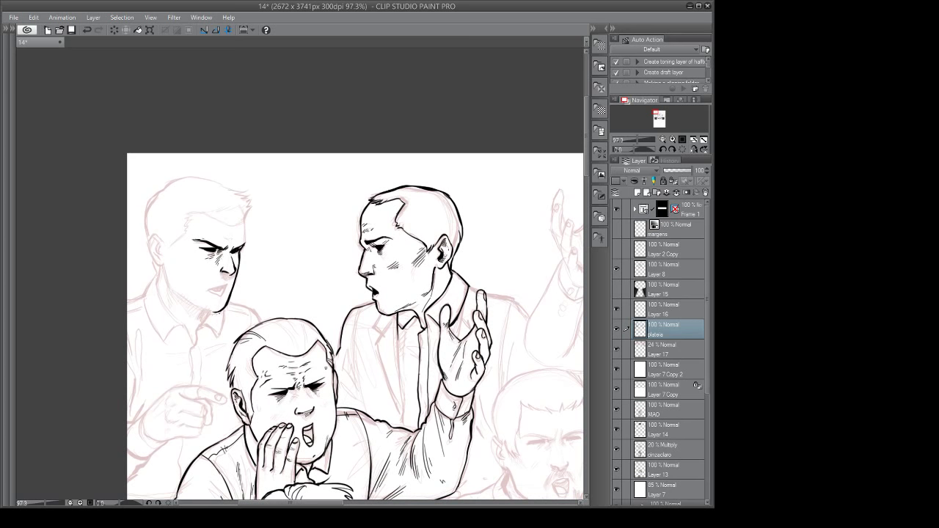
pyautogui.moveTo(259, 290); pyautogui.dragTo(232, 296)
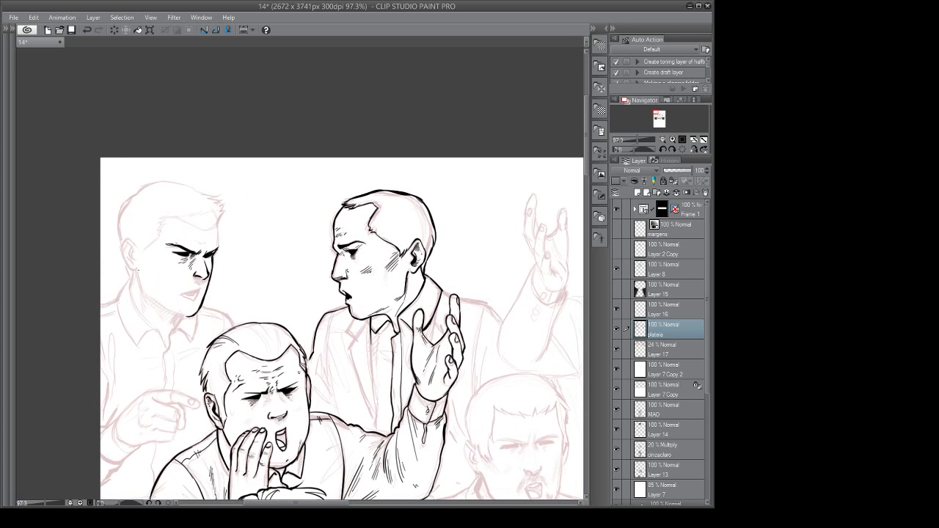
# Ink the short-haired man's jawline from below the ear to the chin, undoing rejected strokes.
pyautogui.moveTo(136, 268); pyautogui.dragTo(149, 296)
pyautogui.moveTo(286, 368); pyautogui.dragTo(282, 357)
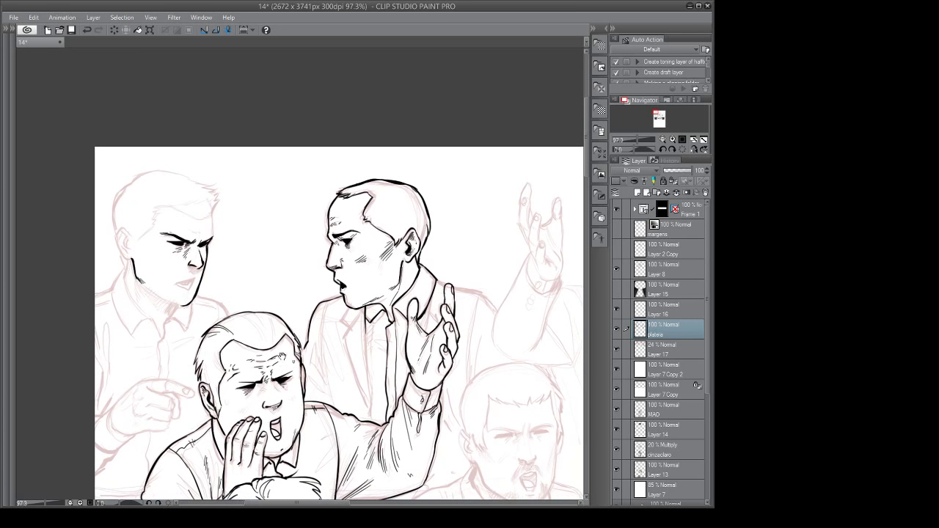
pyautogui.moveTo(338, 377); pyautogui.dragTo(363, 378)
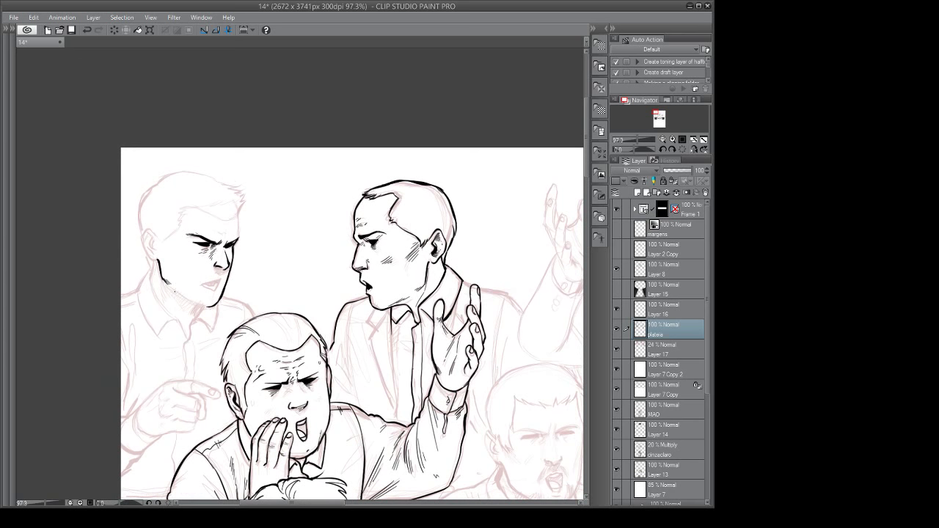
pyautogui.moveTo(172, 290); pyautogui.dragTo(232, 307)
pyautogui.hotkey('ctrl', 'z')
pyautogui.hotkey('ctrl', 'z')
pyautogui.moveTo(246, 269); pyautogui.dragTo(263, 270)
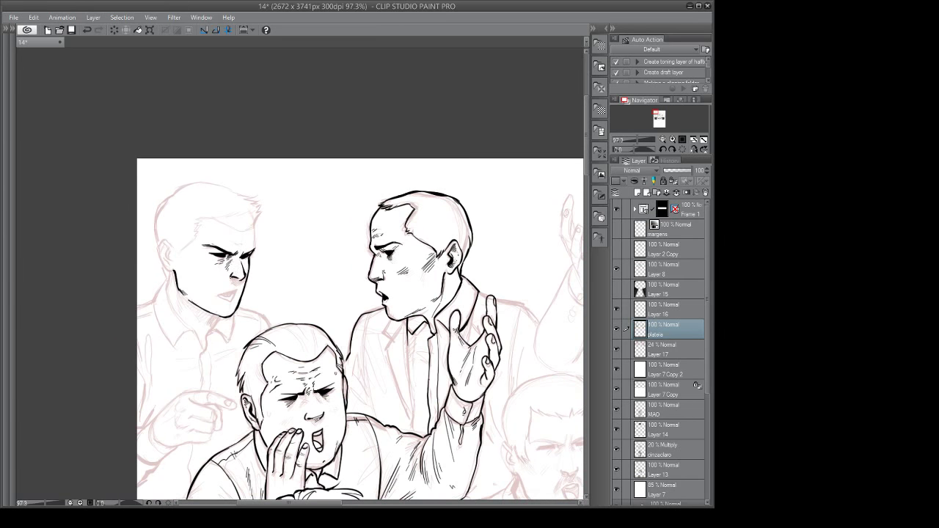
# Ink the short-haired man's open mouth with a solid black interior.
pyautogui.moveTo(220, 296)
pyautogui.mouseDown()
pyautogui.moveTo(236, 292)
pyautogui.moveTo(231, 302)
pyautogui.moveTo(237, 290)
pyautogui.mouseUp()
pyautogui.moveTo(344, 243); pyautogui.dragTo(357, 256)
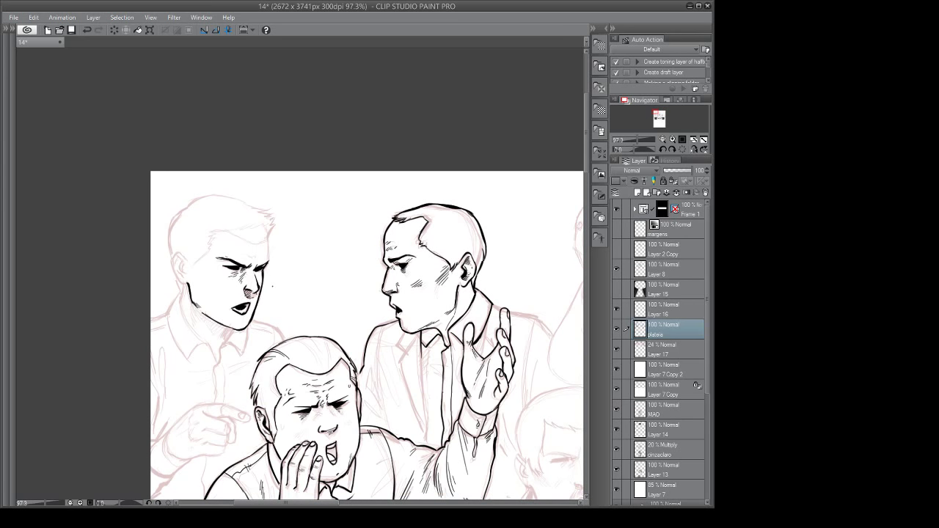
pyautogui.moveTo(274, 300); pyautogui.dragTo(292, 305)
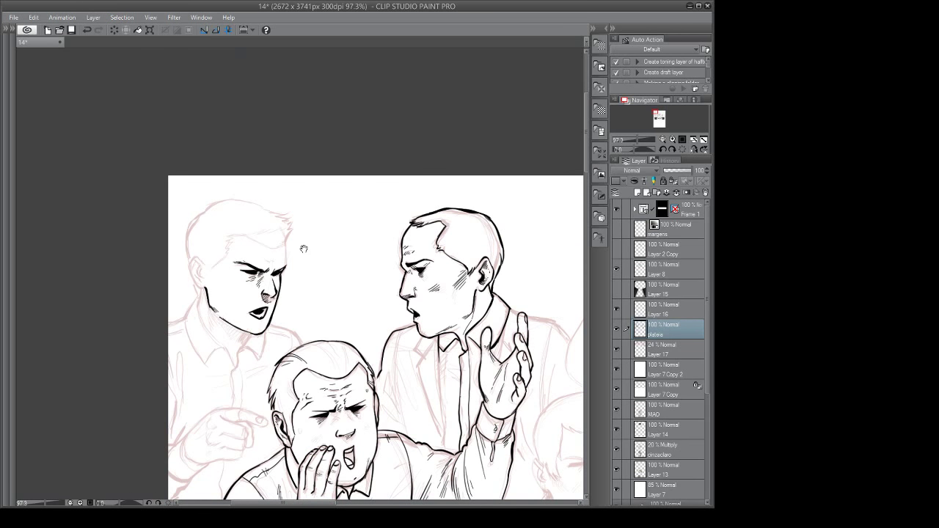
# Ink the short-haired man's ear outline, jagged hairline from temple to forehead, and the side of his forehead.
pyautogui.moveTo(196, 257)
pyautogui.mouseDown()
pyautogui.moveTo(206, 264)
pyautogui.moveTo(192, 275)
pyautogui.mouseUp()
pyautogui.moveTo(209, 271); pyautogui.dragTo(228, 254)
pyautogui.moveTo(231, 240); pyautogui.dragTo(236, 235)
pyautogui.moveTo(233, 238); pyautogui.dragTo(272, 249)
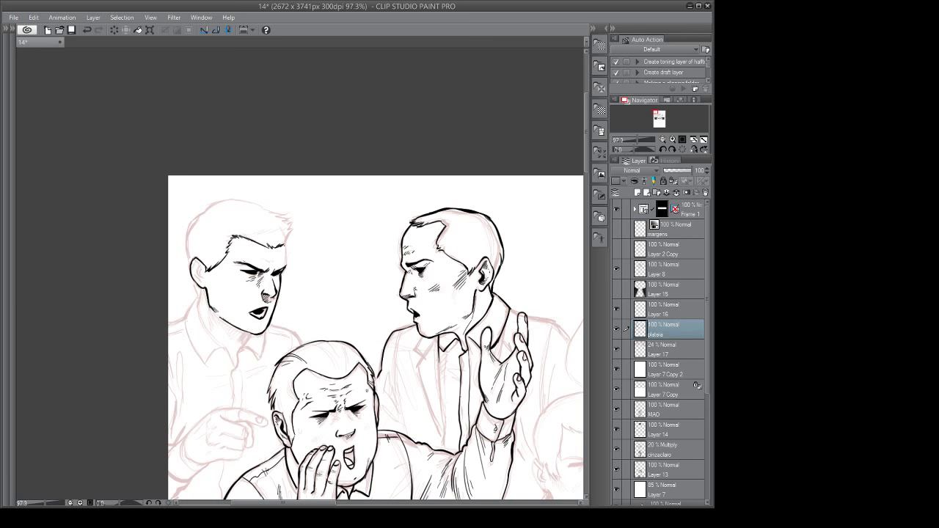
pyautogui.moveTo(285, 244); pyautogui.dragTo(286, 266)
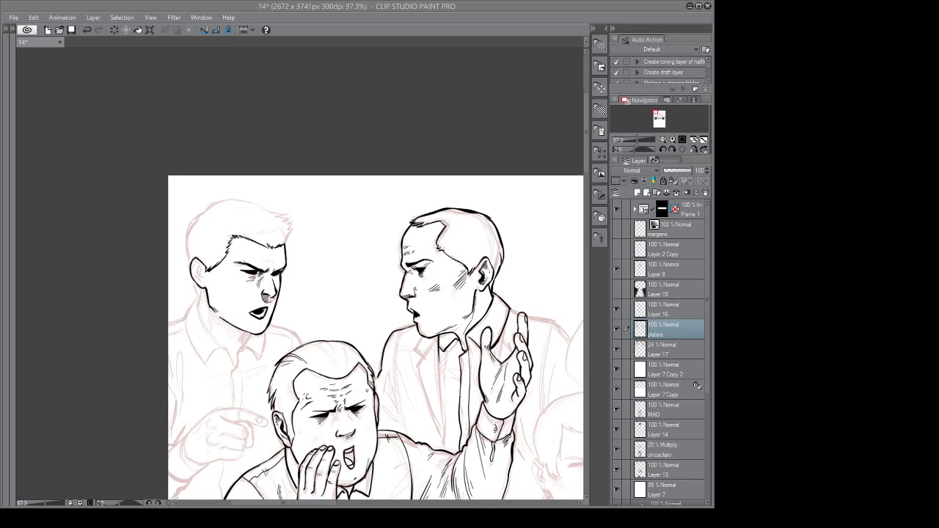
# Ink the outer contour of the short-haired man's hair from behind the ear over the crown to the spiky fringe.
pyautogui.moveTo(286, 235); pyautogui.dragTo(316, 242)
pyautogui.moveTo(322, 269); pyautogui.dragTo(323, 273)
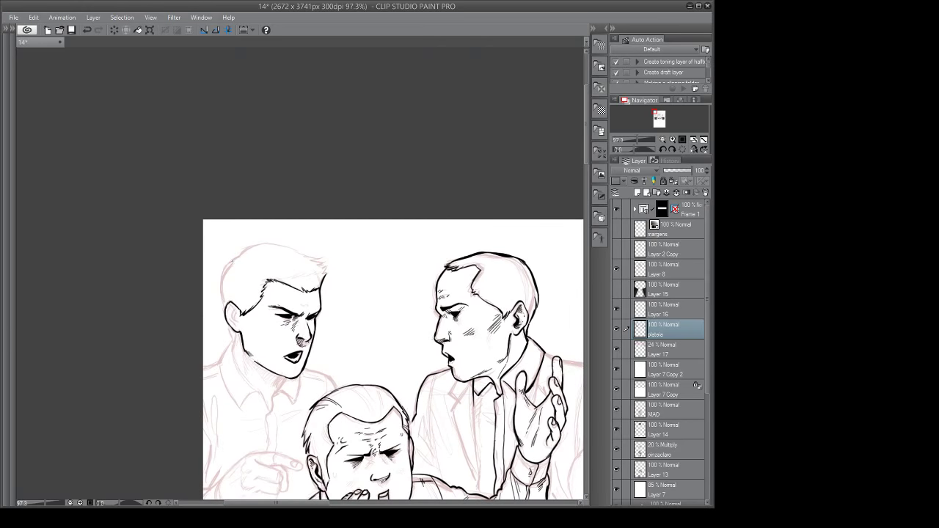
pyautogui.moveTo(238, 257)
pyautogui.mouseDown()
pyautogui.moveTo(225, 267)
pyautogui.moveTo(220, 294)
pyautogui.moveTo(253, 306)
pyautogui.moveTo(225, 311)
pyautogui.mouseUp()
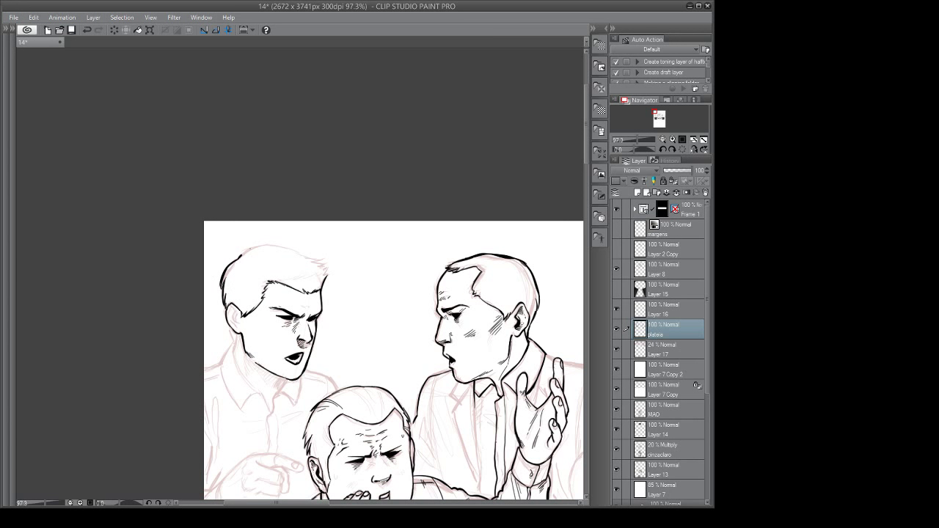
pyautogui.moveTo(242, 255)
pyautogui.mouseDown()
pyautogui.moveTo(271, 243)
pyautogui.moveTo(332, 265)
pyautogui.moveTo(330, 276)
pyautogui.moveTo(314, 276)
pyautogui.mouseUp()
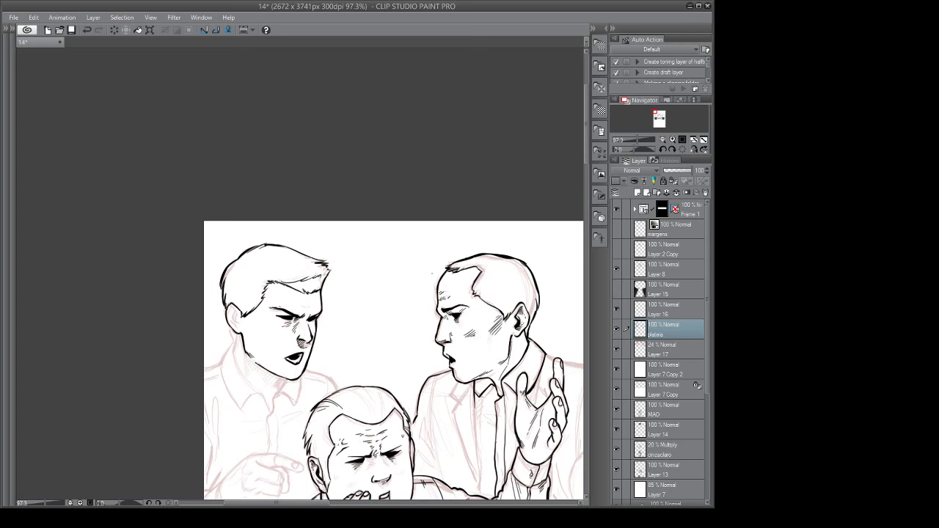
pyautogui.moveTo(383, 318); pyautogui.dragTo(397, 293)
# Ink the short-haired man's neck and the inner edges of his open collar, filling the shadow below the chin.
pyautogui.moveTo(254, 309); pyautogui.dragTo(245, 328)
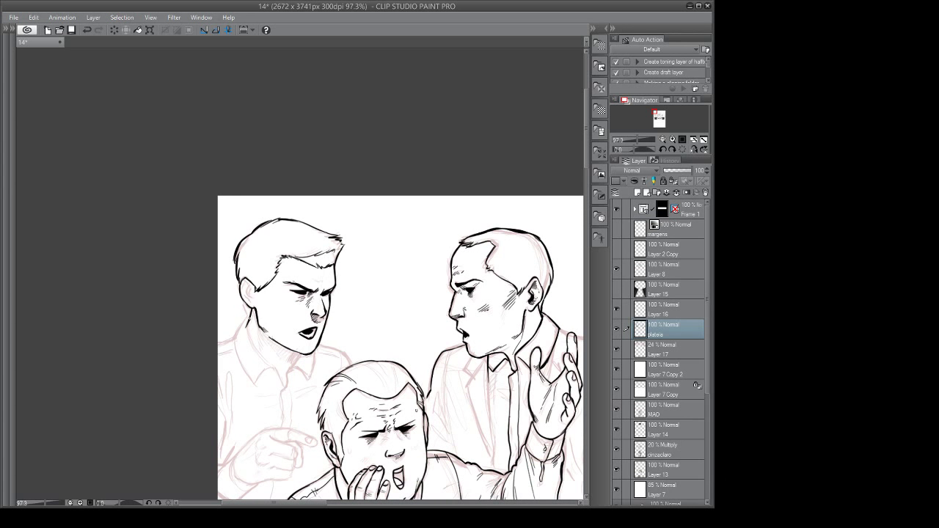
pyautogui.moveTo(251, 317)
pyautogui.mouseDown()
pyautogui.moveTo(231, 338)
pyautogui.moveTo(246, 330)
pyautogui.moveTo(273, 362)
pyautogui.mouseUp()
pyautogui.hotkey('ctrl', 'z')
pyautogui.moveTo(248, 330)
pyautogui.mouseDown()
pyautogui.moveTo(286, 388)
pyautogui.moveTo(302, 354)
pyautogui.moveTo(290, 361)
pyautogui.mouseUp()
pyautogui.hotkey('ctrl', 'z')
pyautogui.moveTo(299, 352); pyautogui.dragTo(286, 367)
pyautogui.moveTo(294, 360); pyautogui.dragTo(287, 367)
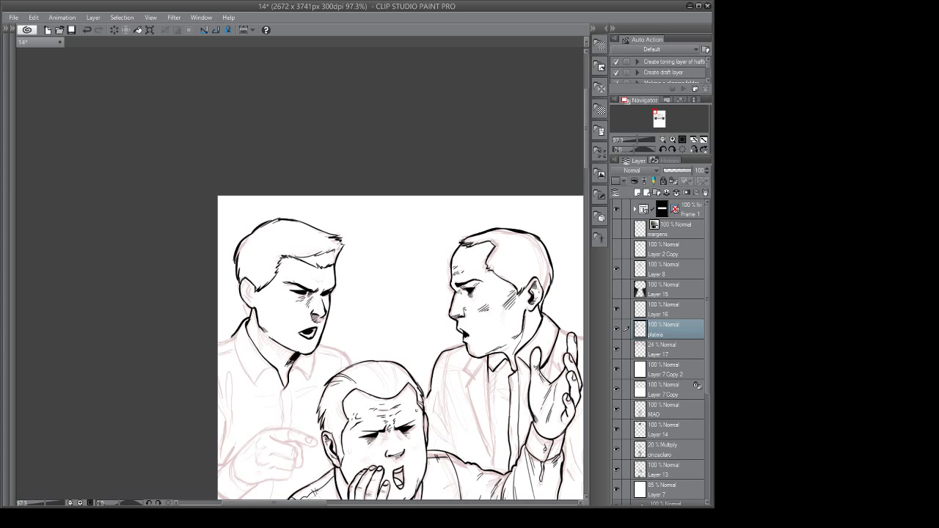
# Hatch the shadow on the short-haired man's neck and add the inner details of his ear.
pyautogui.moveTo(257, 324); pyautogui.dragTo(264, 347)
pyautogui.moveTo(261, 336); pyautogui.dragTo(263, 346)
pyautogui.moveTo(259, 335); pyautogui.dragTo(263, 351)
pyautogui.moveTo(259, 340); pyautogui.dragTo(264, 352)
pyautogui.moveTo(338, 311); pyautogui.dragTo(348, 305)
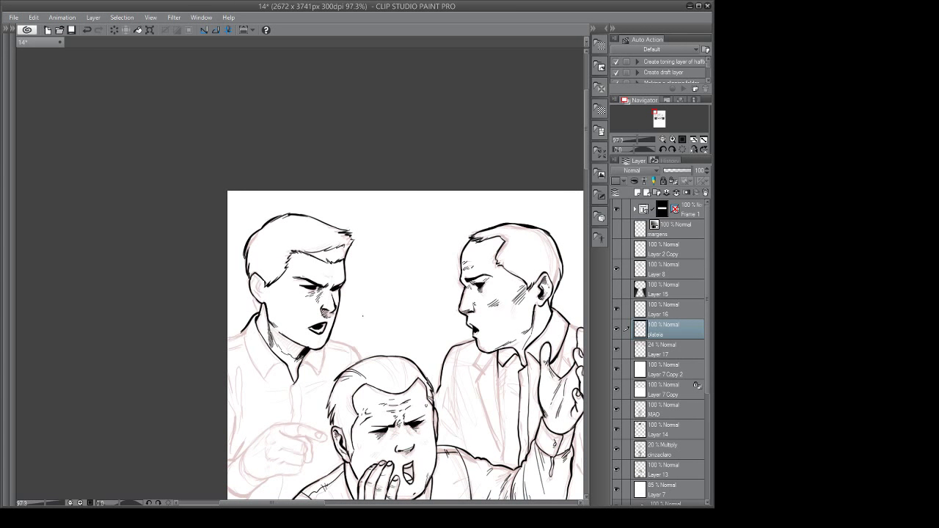
pyautogui.moveTo(330, 342); pyautogui.dragTo(337, 347)
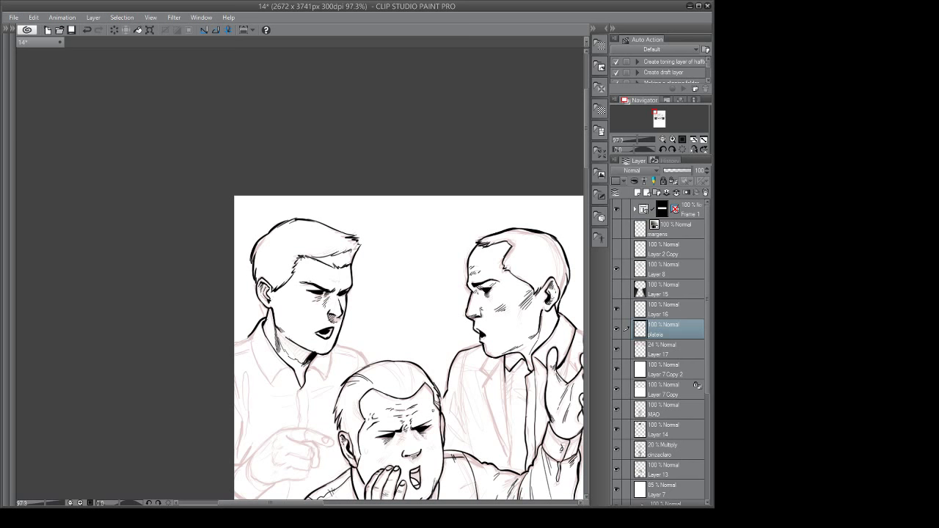
pyautogui.moveTo(345, 318); pyautogui.dragTo(336, 323)
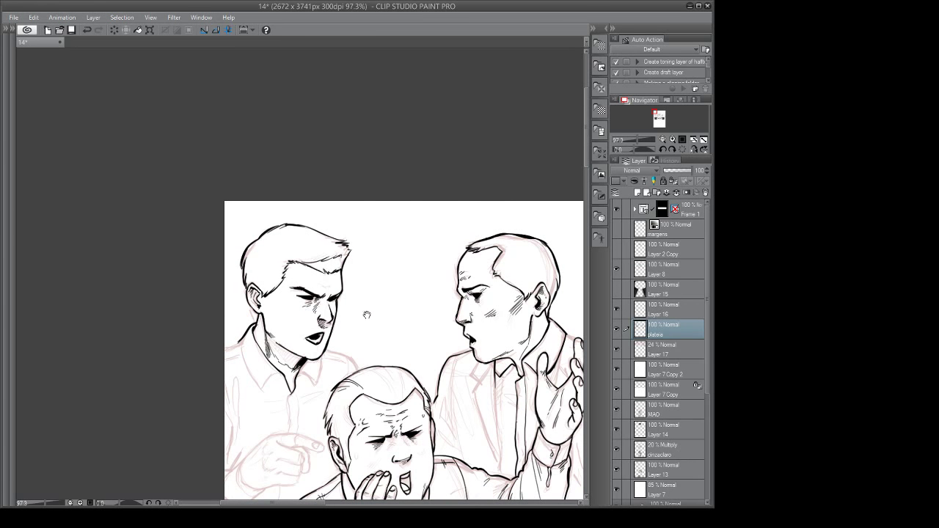
# Ink both collar flaps of the short-haired man's shirt, and undo the circles drawn around his pointing hand.
pyautogui.moveTo(367, 315); pyautogui.dragTo(323, 291)
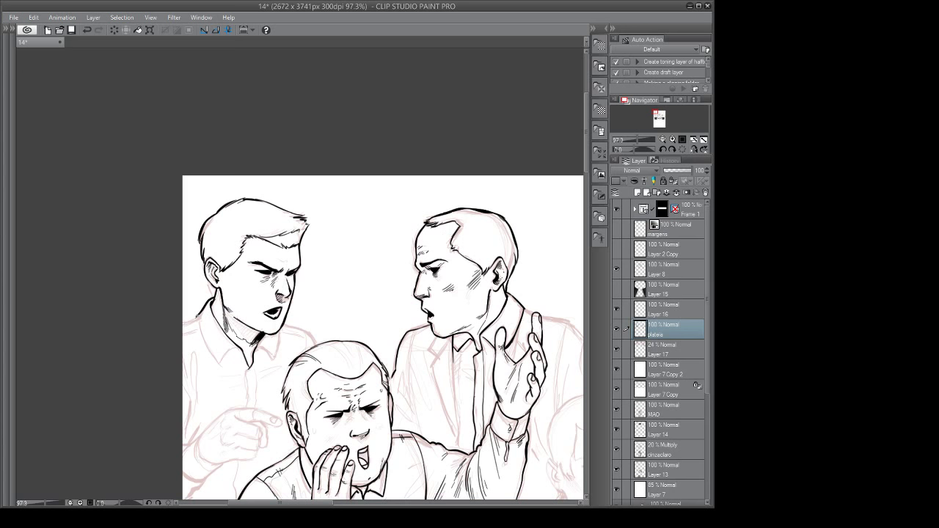
pyautogui.moveTo(570, 419); pyautogui.dragTo(534, 379)
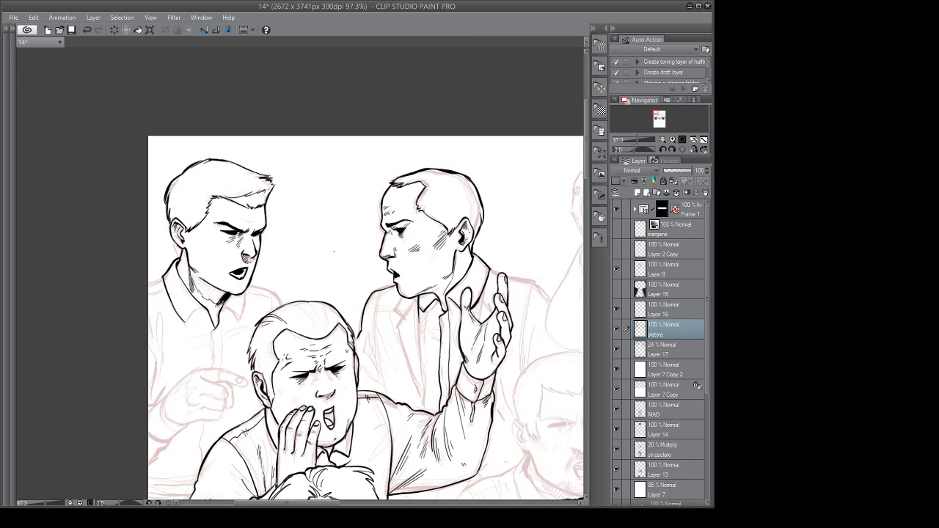
pyautogui.moveTo(274, 305); pyautogui.dragTo(294, 306)
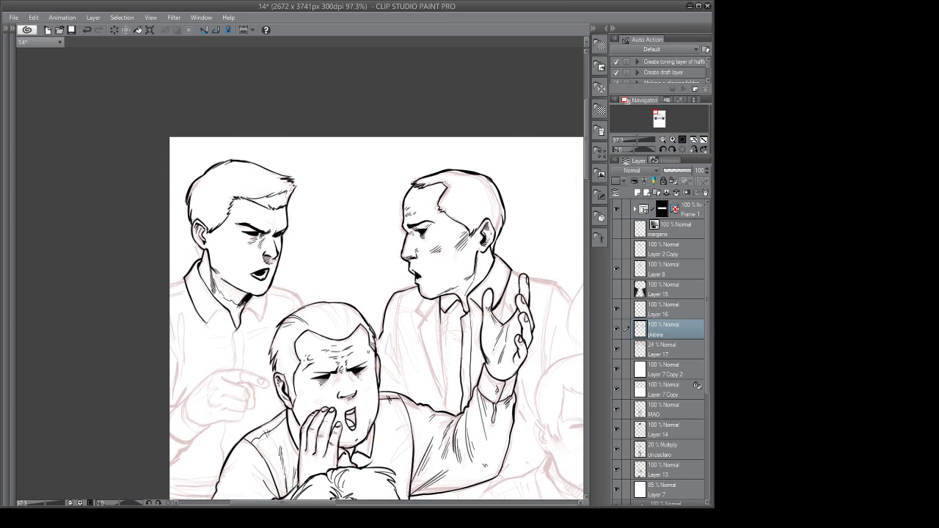
pyautogui.moveTo(209, 323)
pyautogui.mouseDown()
pyautogui.moveTo(264, 304)
pyautogui.moveTo(260, 317)
pyautogui.mouseUp()
pyautogui.moveTo(308, 364)
pyautogui.mouseDown()
pyautogui.moveTo(289, 299)
pyautogui.moveTo(215, 383)
pyautogui.moveTo(209, 375)
pyautogui.moveTo(240, 368)
pyautogui.moveTo(202, 286)
pyautogui.mouseUp()
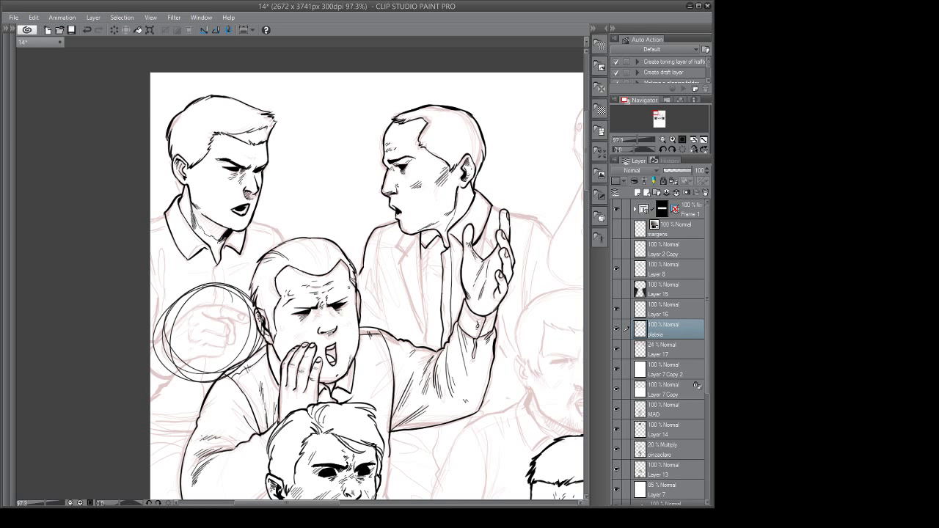
pyautogui.hotkey('ctrl', 'z')
# Ink the short-haired man's shoulder lines on both sides of the collar and the outer edge of his sleeve.
pyautogui.moveTo(270, 299); pyautogui.dragTo(238, 320)
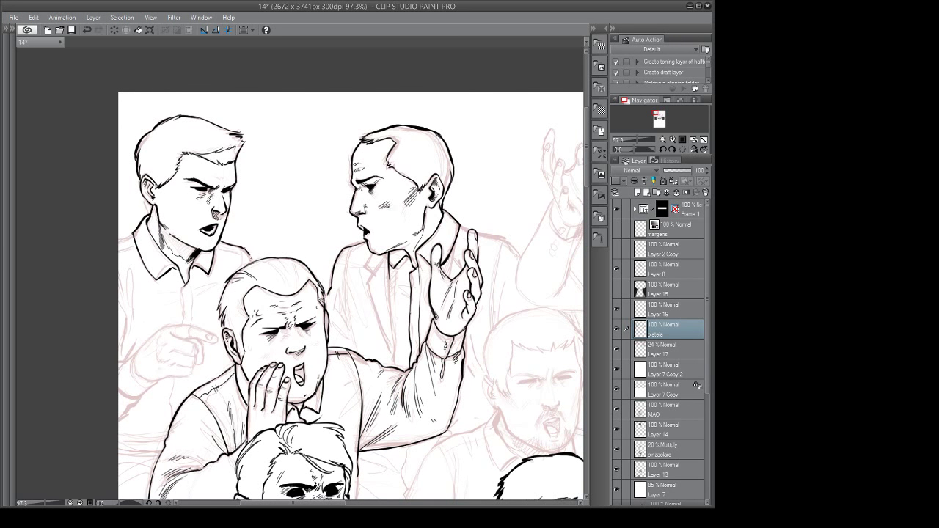
pyautogui.moveTo(133, 234)
pyautogui.mouseDown()
pyautogui.moveTo(117, 243)
pyautogui.moveTo(126, 238)
pyautogui.mouseUp()
pyautogui.moveTo(190, 278)
pyautogui.mouseDown()
pyautogui.moveTo(210, 277)
pyautogui.moveTo(226, 257)
pyautogui.mouseUp()
pyautogui.moveTo(153, 259); pyautogui.dragTo(152, 314)
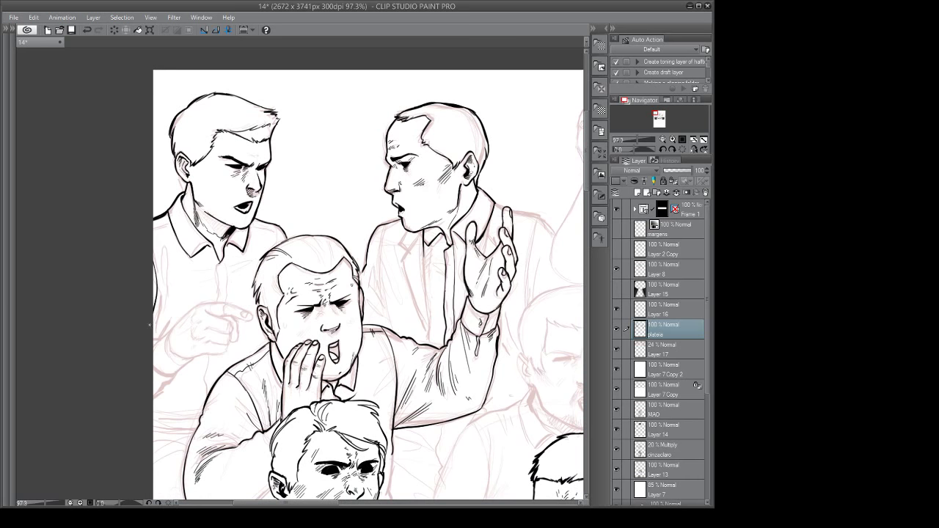
# Ink short fold lines on the short-haired man's shirt sleeve beside the page edge.
pyautogui.moveTo(162, 248)
pyautogui.mouseDown()
pyautogui.moveTo(157, 306)
pyautogui.moveTo(165, 264)
pyautogui.mouseUp()
pyautogui.moveTo(171, 247); pyautogui.dragTo(167, 256)
pyautogui.moveTo(287, 319); pyautogui.dragTo(233, 301)
# Hide the plateia ink layer, Layer 7 Copy 2, Layer 7 Copy and Layer 17 to examine the crowd's grey base sketch.
pyautogui.scroll(-3, 268, 315)
pyautogui.moveTo(327, 369); pyautogui.dragTo(231, 320)
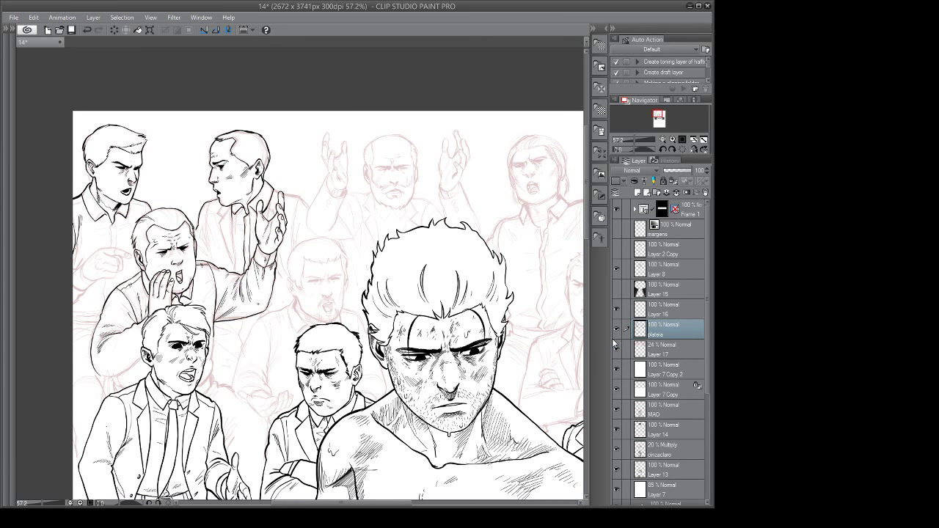
pyautogui.moveTo(540, 386); pyautogui.dragTo(518, 372)
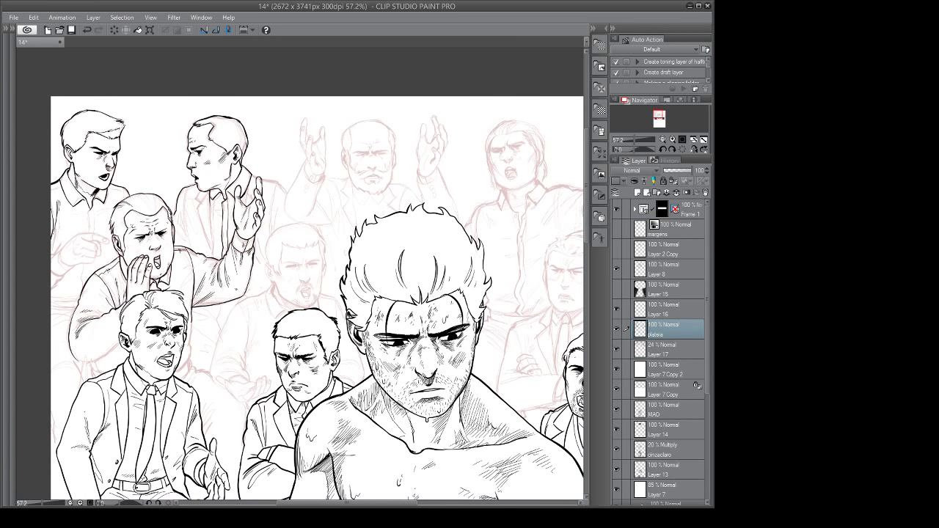
pyautogui.click(617, 332)
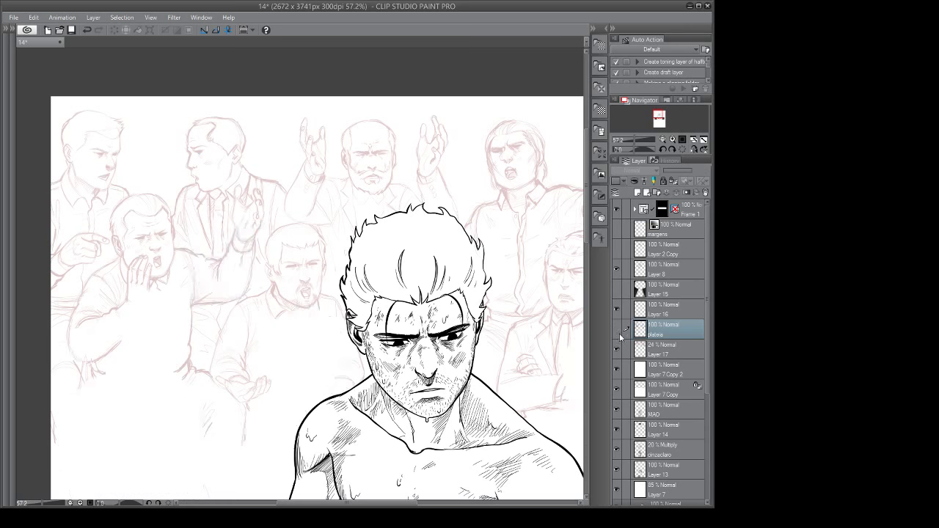
pyautogui.click(616, 371)
pyautogui.click(617, 387)
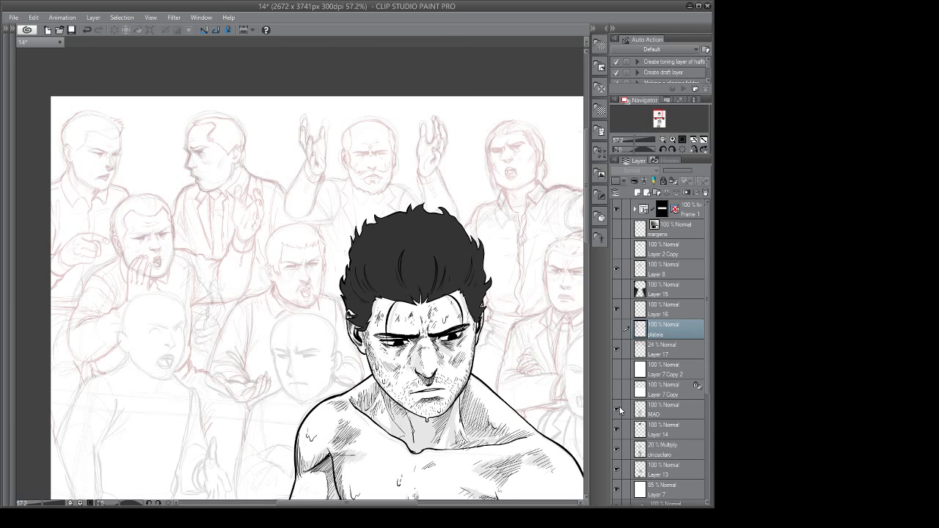
pyautogui.click(617, 350)
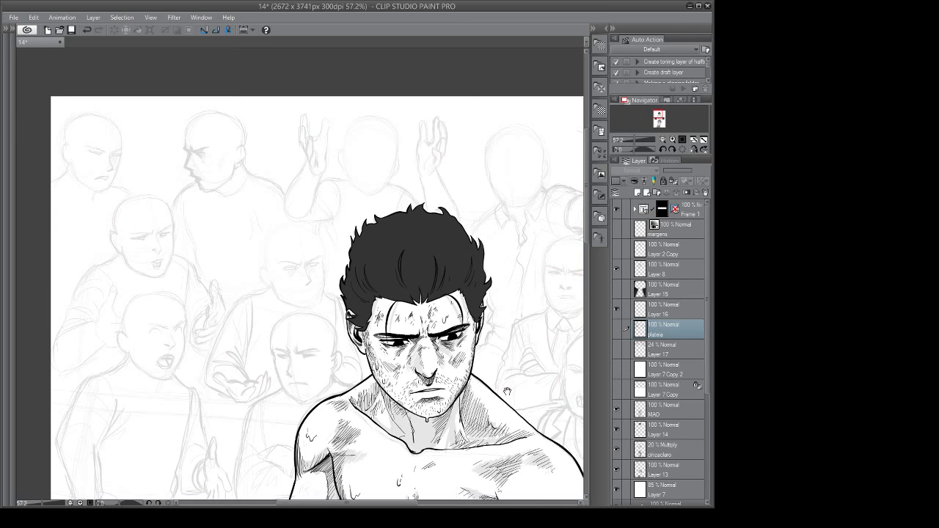
pyautogui.moveTo(479, 392)
pyautogui.mouseDown()
pyautogui.moveTo(470, 370)
pyautogui.moveTo(568, 492)
pyautogui.mouseUp()
pyautogui.moveTo(568, 491); pyautogui.dragTo(517, 477)
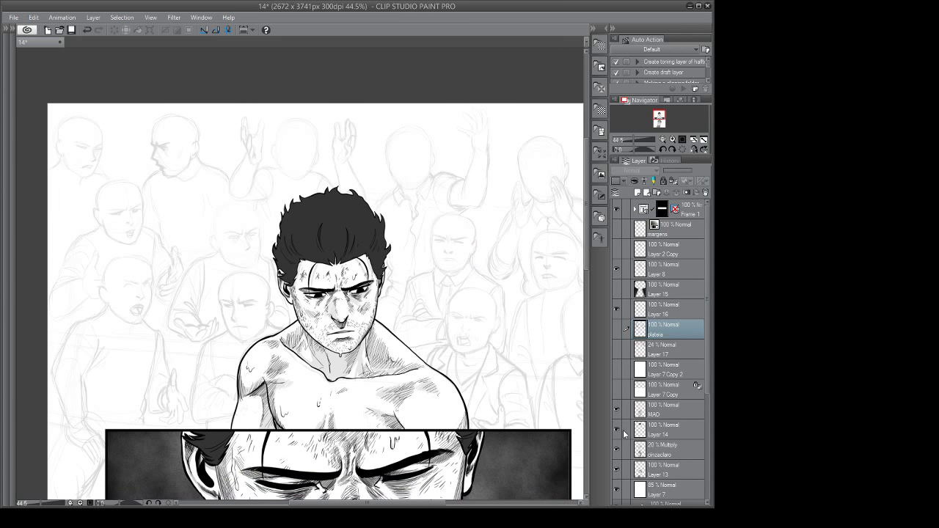
# Hide the remaining layers above fundo in the lower stack and show 14-15 Copy to examine the first rough composition.
pyautogui.moveTo(705, 384); pyautogui.dragTo(702, 457)
pyautogui.click(618, 391)
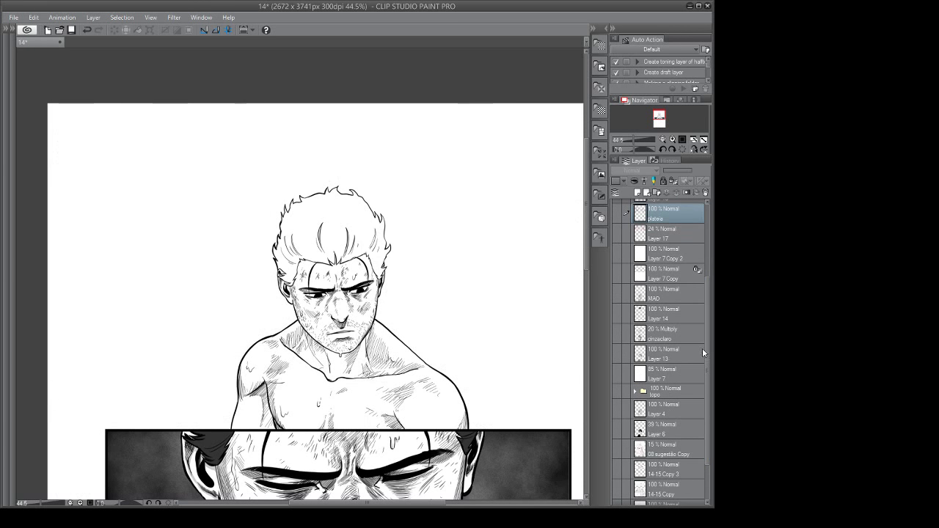
pyautogui.moveTo(702, 348); pyautogui.dragTo(707, 456)
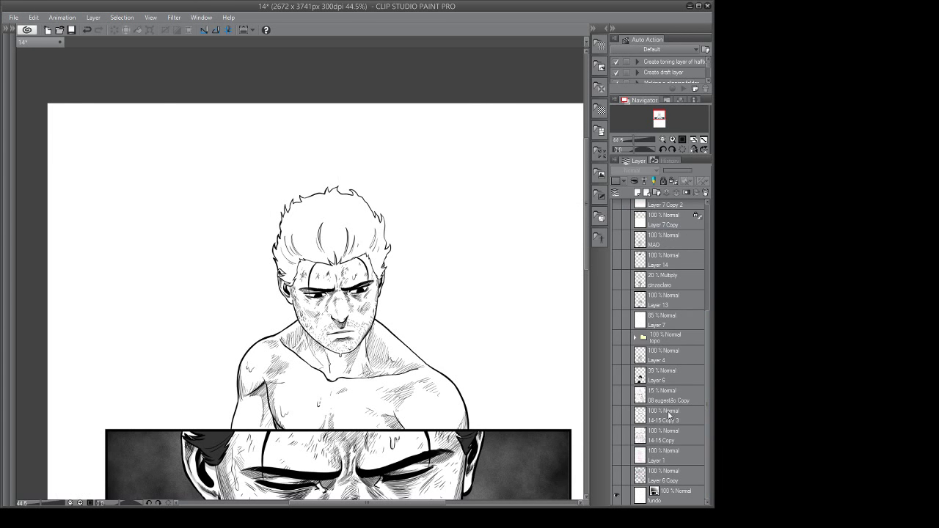
pyautogui.click(615, 436)
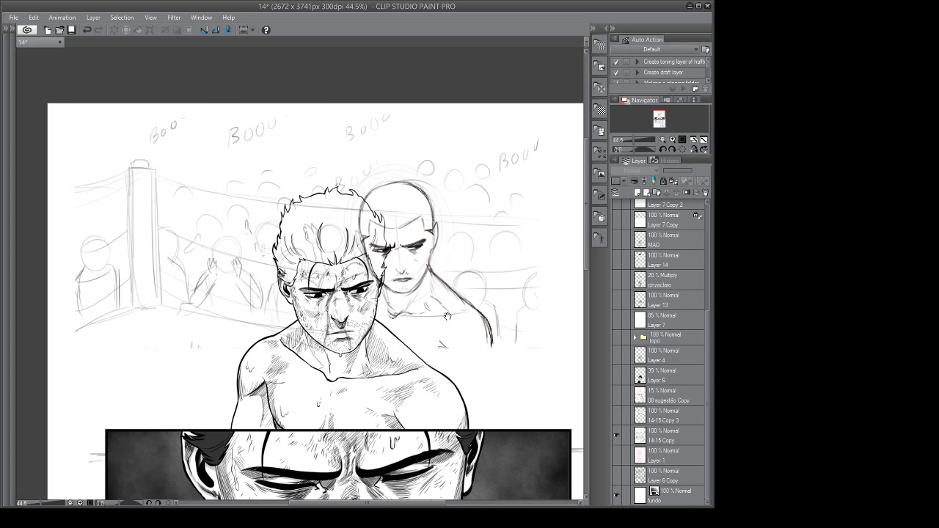
pyautogui.scroll(3, 447, 317)
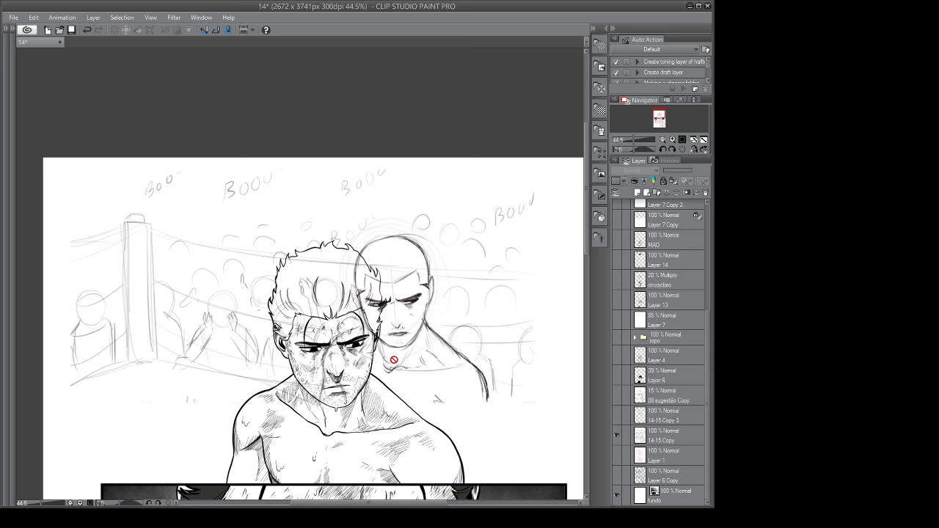
pyautogui.moveTo(404, 380); pyautogui.dragTo(371, 358)
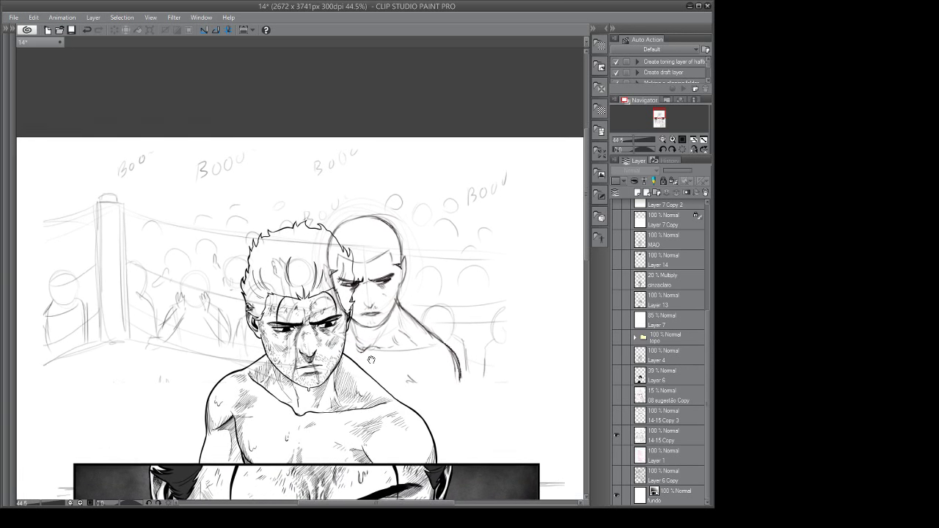
# Show Layer 7, the topo folder, Layer 4, Layer 6, 08 sugestão Copy and 14-15 Copy 3, leaving 14-15 Copy hidden.
pyautogui.click(617, 435)
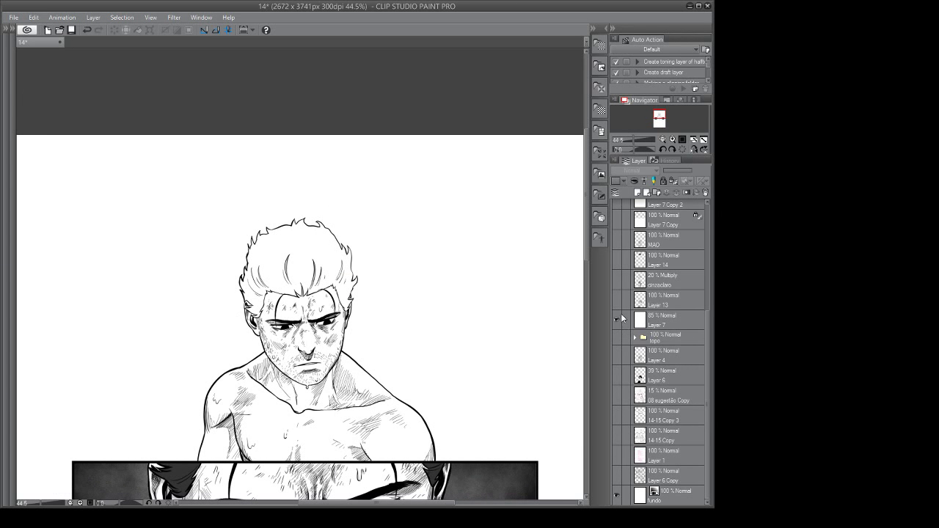
pyautogui.click(616, 337)
pyautogui.click(616, 355)
pyautogui.click(616, 374)
pyautogui.click(617, 435)
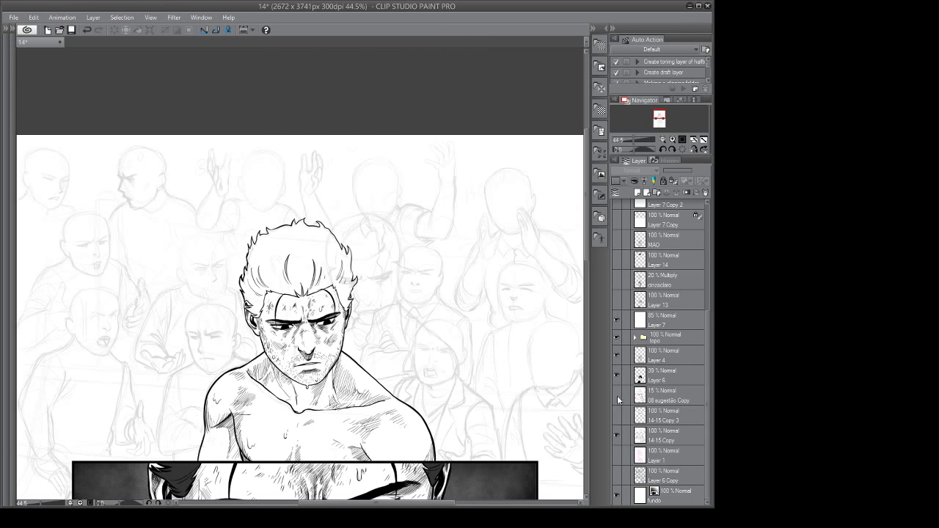
pyautogui.click(617, 416)
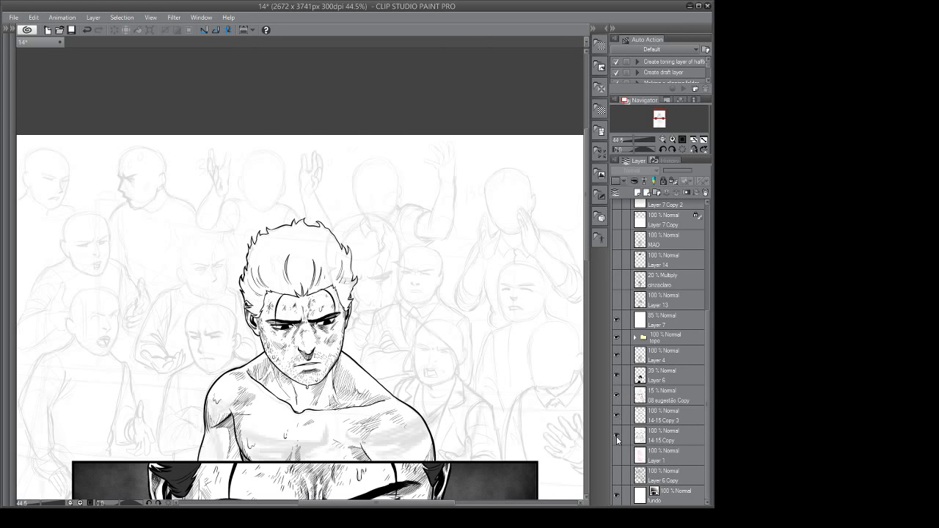
pyautogui.click(617, 435)
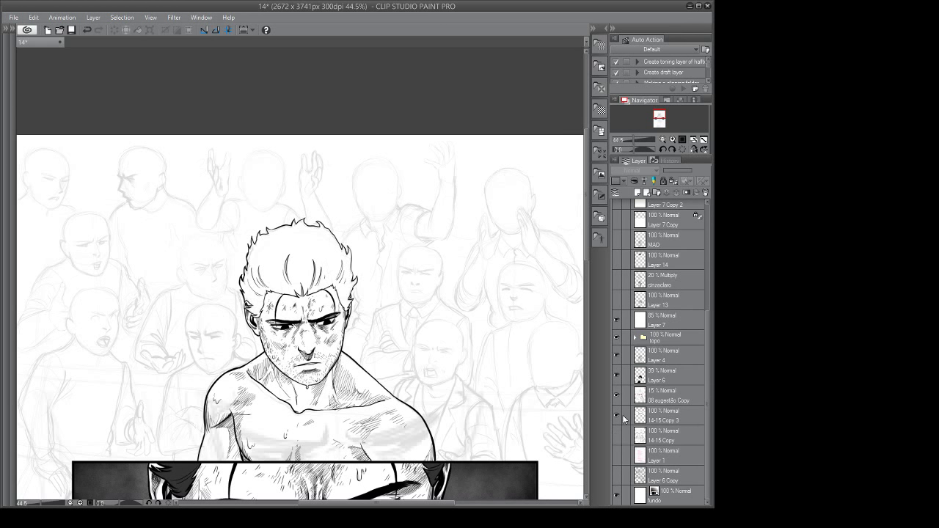
# Compare the sketch with 14-15 Copy 3 on and off, and hide it together with 08 sugestão Copy.
pyautogui.moveTo(536, 378); pyautogui.dragTo(528, 380)
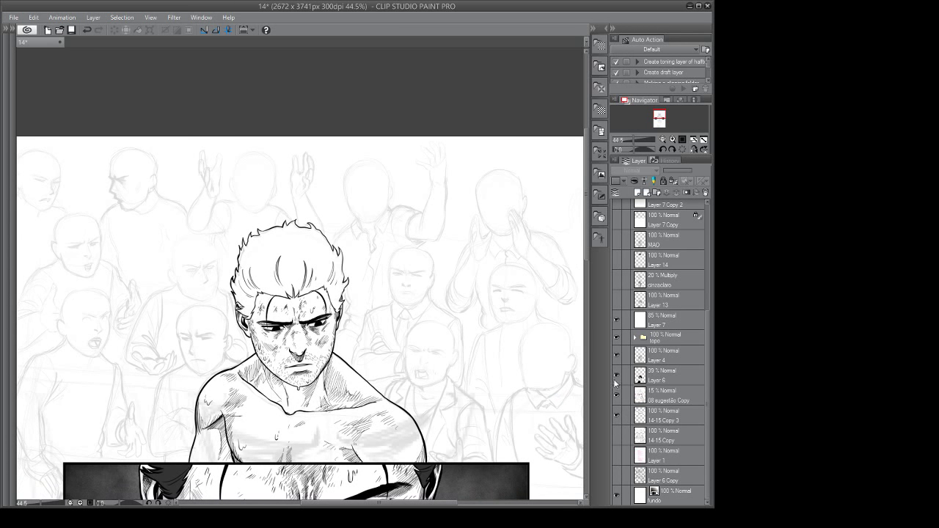
pyautogui.click(617, 416)
pyautogui.click(616, 415)
pyautogui.click(617, 417)
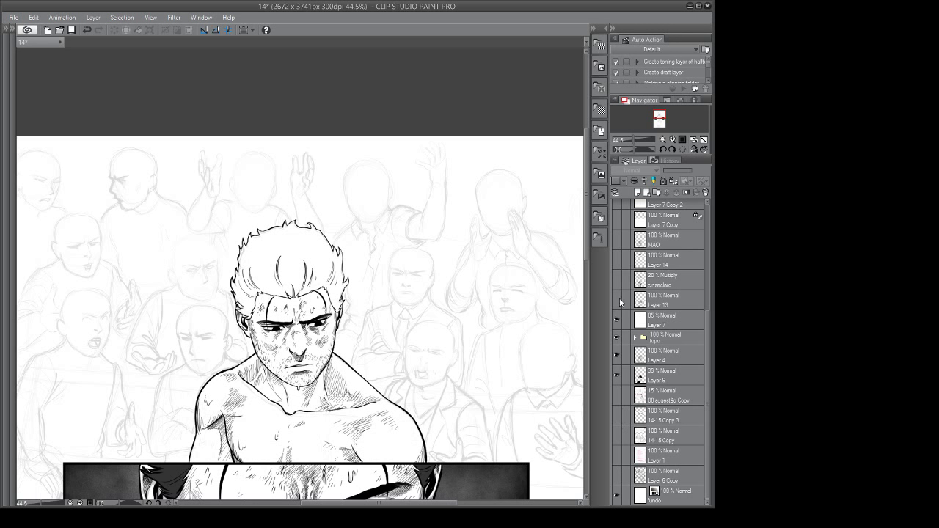
# Show Layer 7 Copy, Layer 7 Copy 2, the pink sketch on Layer 17 and the plateia ink layer again.
pyautogui.scroll(2, 706, 301)
pyautogui.scroll(4, 707, 301)
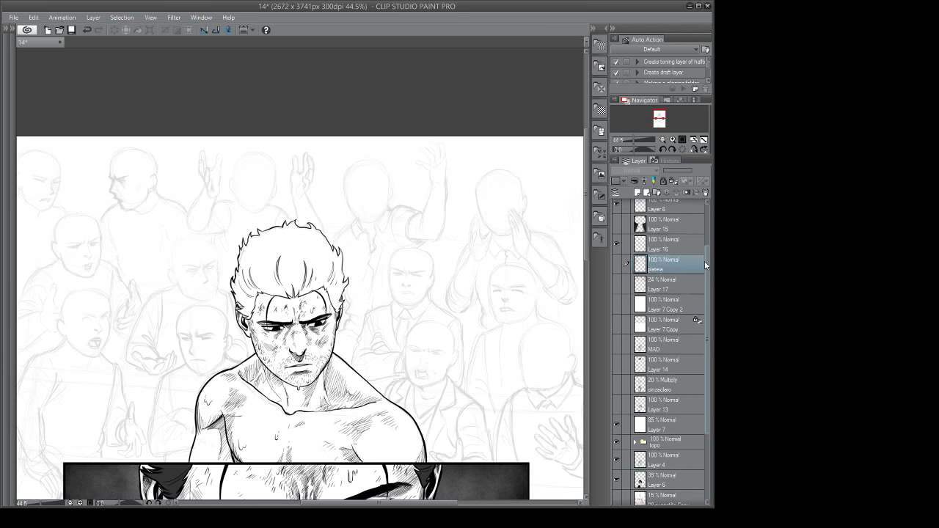
pyautogui.click(618, 321)
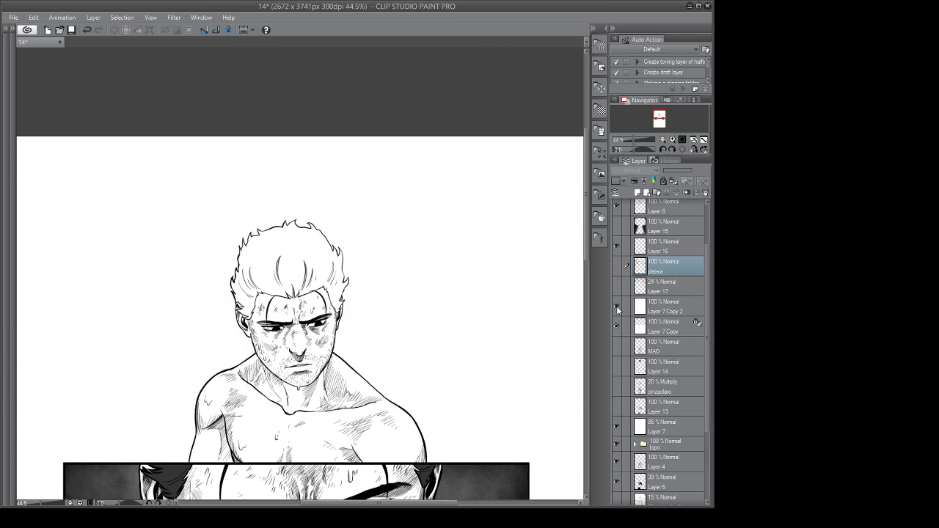
pyautogui.click(617, 305)
pyautogui.click(615, 287)
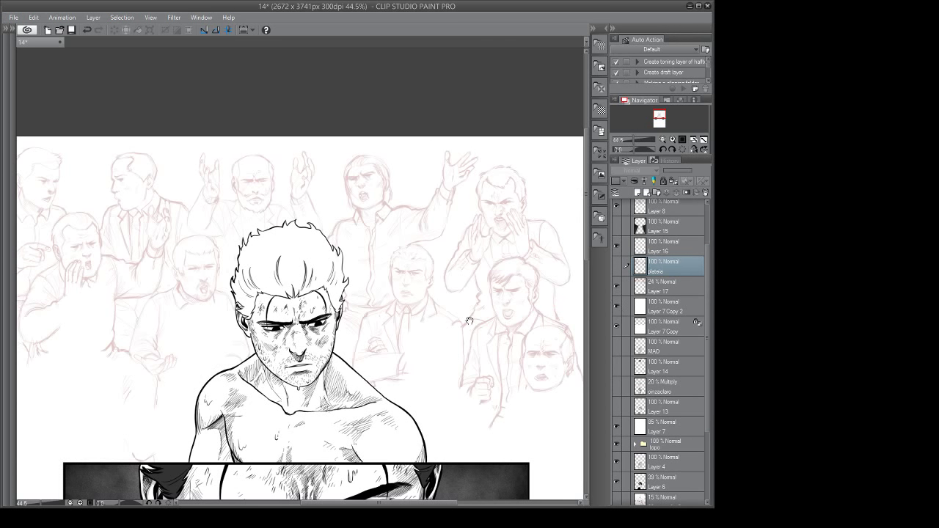
pyautogui.moveTo(468, 318); pyautogui.dragTo(472, 329)
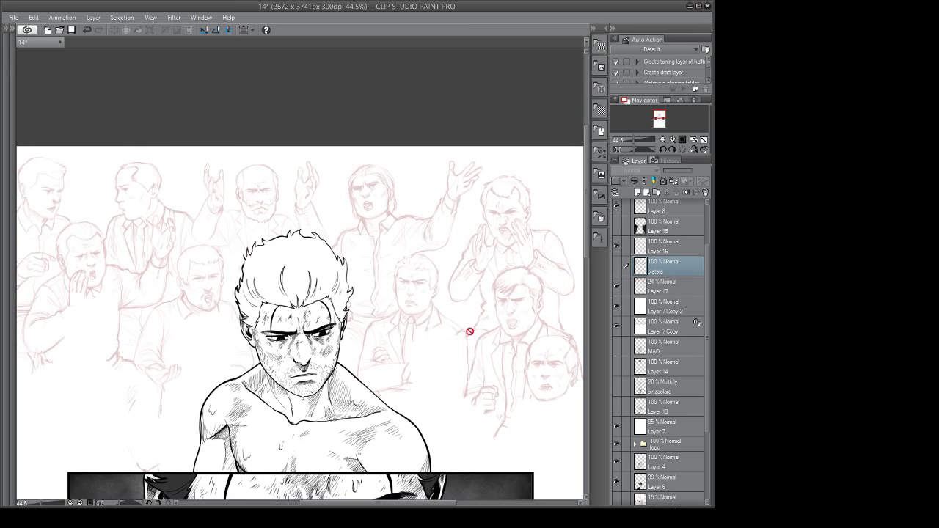
pyautogui.moveTo(410, 328); pyautogui.dragTo(456, 365)
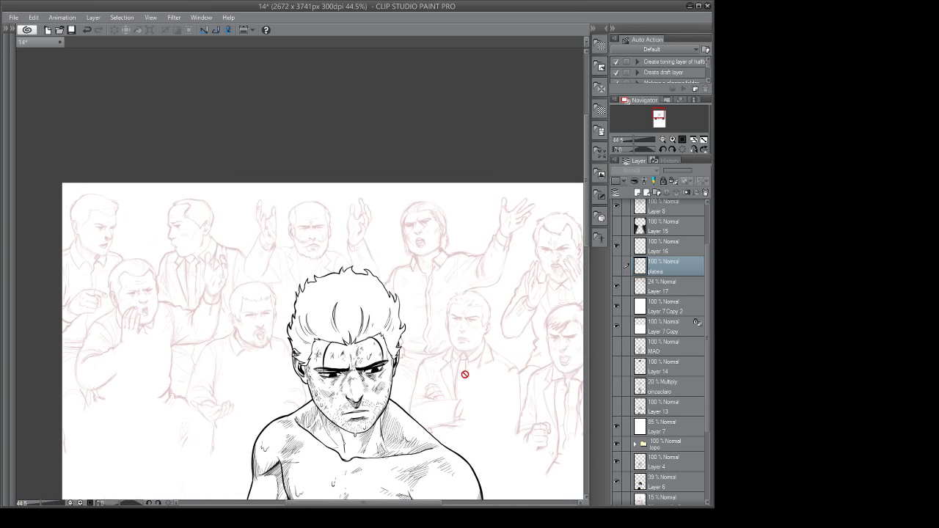
pyautogui.click(617, 267)
pyautogui.moveTo(242, 365); pyautogui.dragTo(282, 346)
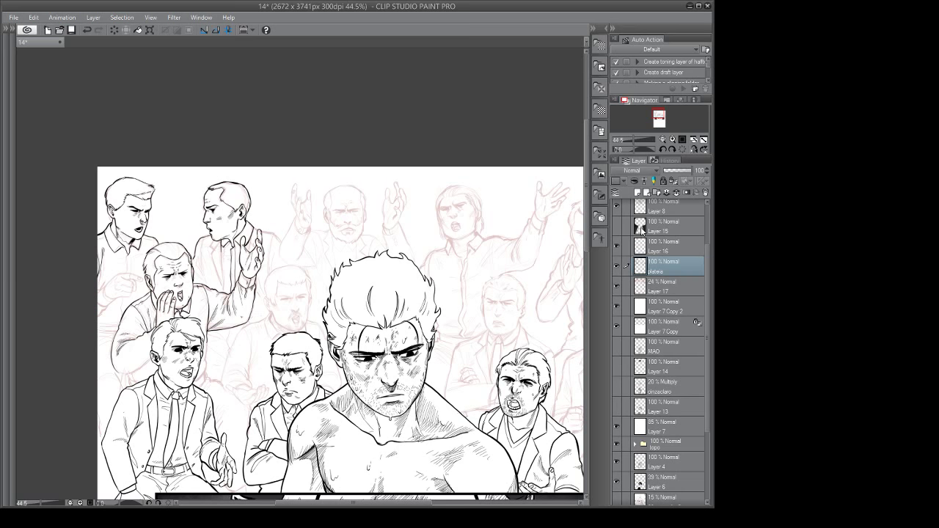
# Ink the profile man's shirt placket, jacket lapel and front jacket edge.
pyautogui.moveTo(274, 263); pyautogui.dragTo(287, 265)
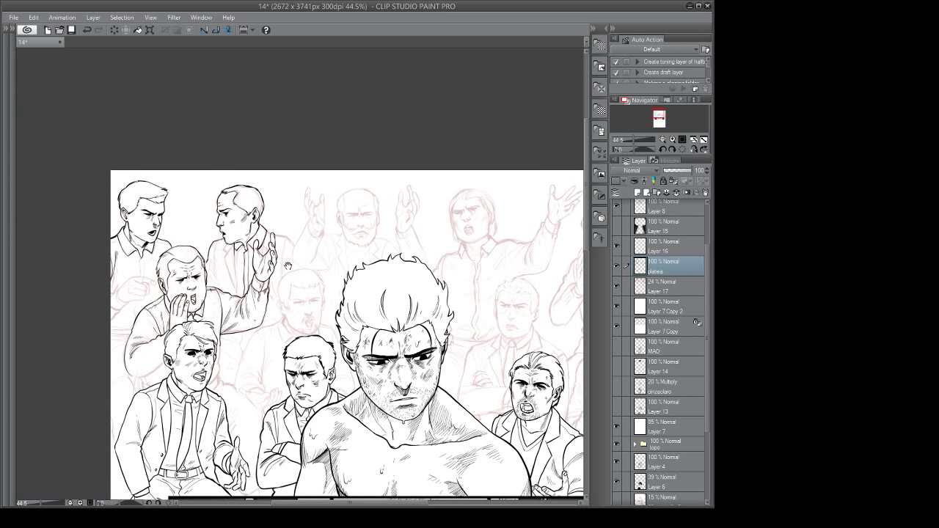
pyautogui.moveTo(232, 245); pyautogui.dragTo(248, 260)
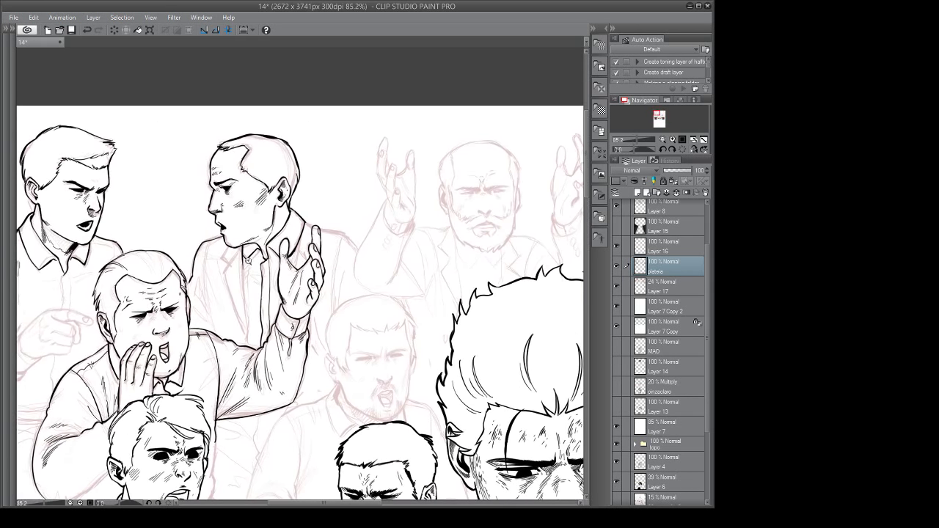
pyautogui.scroll(1, 250, 261)
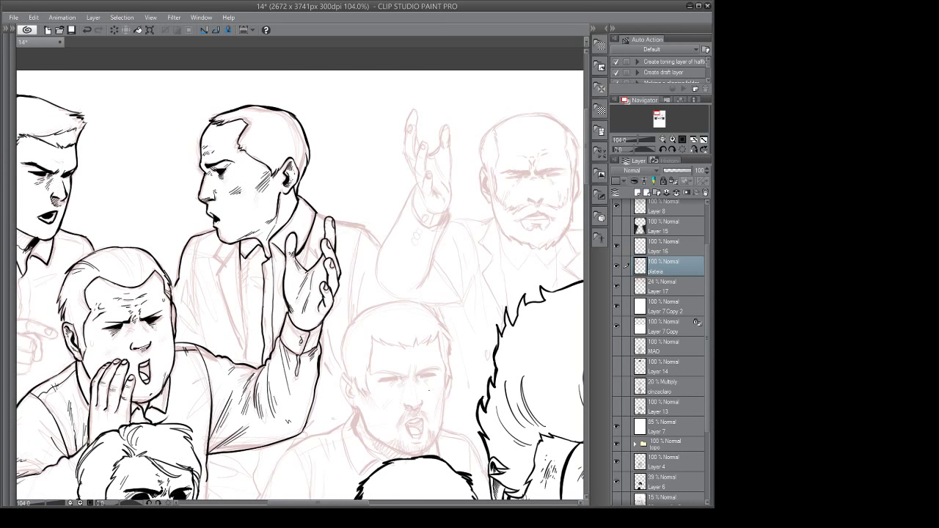
pyautogui.moveTo(245, 276)
pyautogui.mouseDown()
pyautogui.moveTo(254, 269)
pyautogui.moveTo(259, 358)
pyautogui.mouseUp()
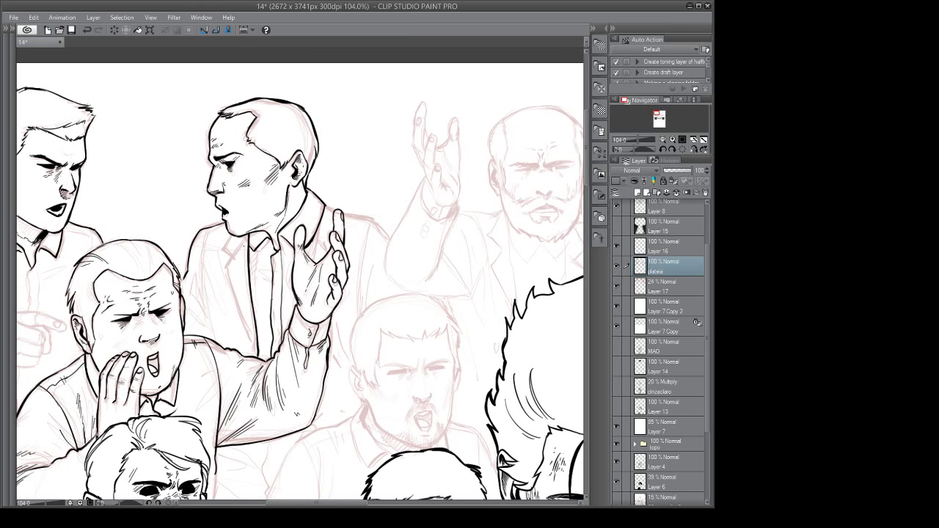
pyautogui.moveTo(248, 245)
pyautogui.mouseDown()
pyautogui.moveTo(224, 275)
pyautogui.moveTo(254, 355)
pyautogui.mouseUp()
pyautogui.moveTo(222, 245)
pyautogui.mouseDown()
pyautogui.moveTo(234, 260)
pyautogui.moveTo(228, 245)
pyautogui.mouseUp()
pyautogui.moveTo(205, 230); pyautogui.dragTo(199, 333)
pyautogui.moveTo(236, 289)
pyautogui.mouseDown()
pyautogui.moveTo(257, 283)
pyautogui.moveTo(219, 301)
pyautogui.moveTo(203, 285)
pyautogui.mouseUp()
pyautogui.moveTo(280, 238); pyautogui.dragTo(286, 211)
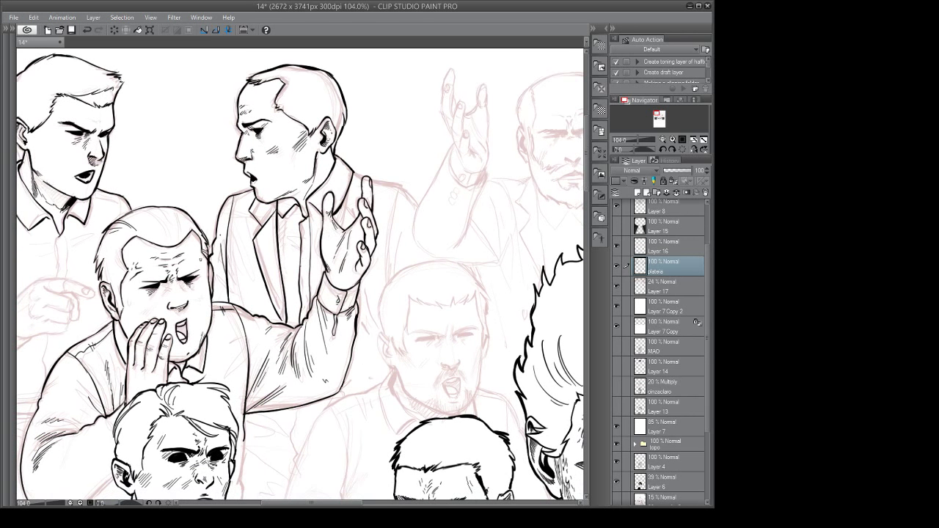
# Add fold lines to the profile man's jacket sleeve and draw the buttons down his shirt placket.
pyautogui.moveTo(220, 233); pyautogui.dragTo(220, 255)
pyautogui.moveTo(231, 301); pyautogui.dragTo(236, 226)
pyautogui.moveTo(234, 268); pyautogui.dragTo(238, 231)
pyautogui.moveTo(303, 235)
pyautogui.mouseDown()
pyautogui.moveTo(274, 258)
pyautogui.moveTo(278, 249)
pyautogui.mouseUp()
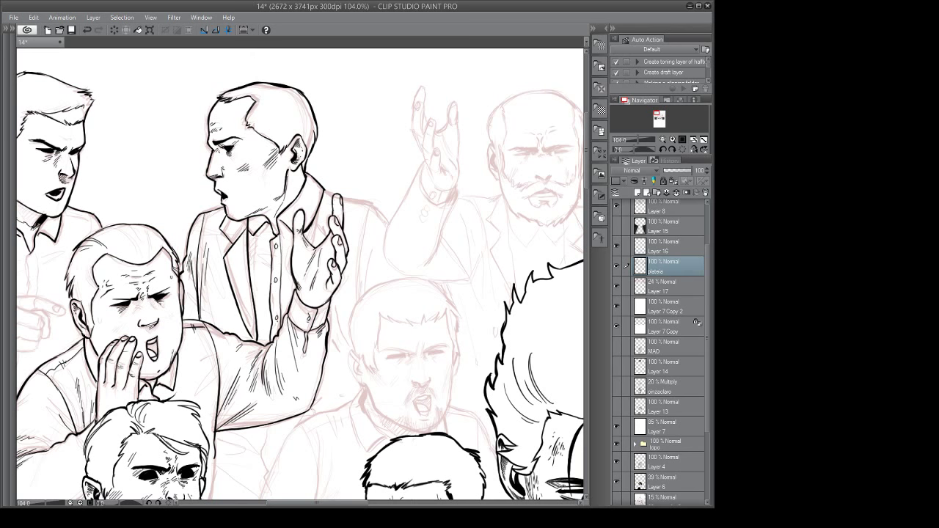
# Ink the profile man's far shoulder line behind his neighbour's raised hand, undoing one stroke along the way.
pyautogui.moveTo(354, 329); pyautogui.dragTo(314, 366)
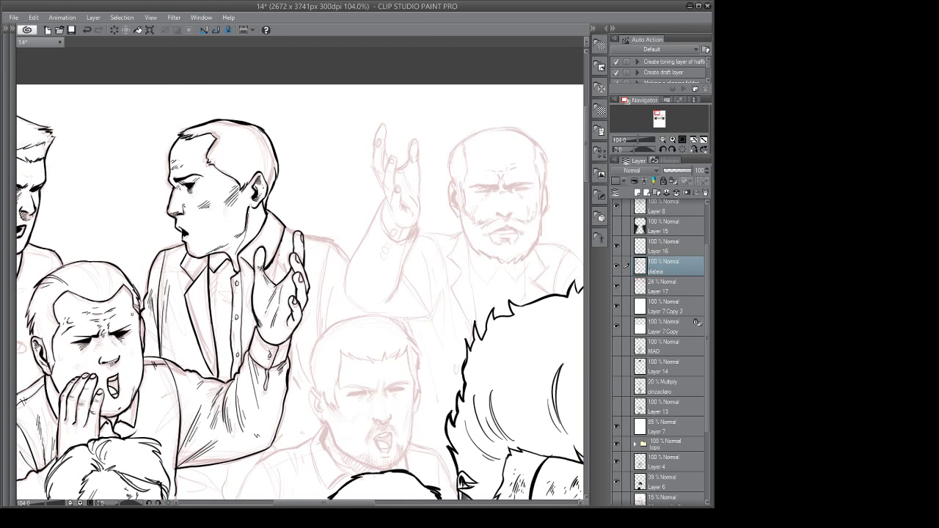
pyautogui.moveTo(283, 241); pyautogui.dragTo(275, 280)
pyautogui.moveTo(285, 233); pyautogui.dragTo(333, 240)
pyautogui.hotkey('ctrl', 'z')
pyautogui.moveTo(397, 264); pyautogui.dragTo(319, 244)
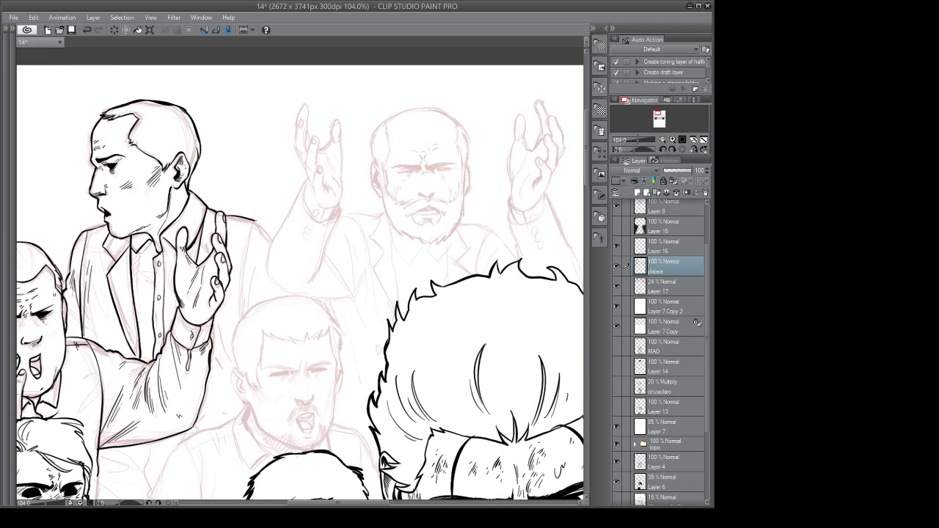
pyautogui.moveTo(255, 220)
pyautogui.mouseDown()
pyautogui.moveTo(271, 242)
pyautogui.moveTo(370, 272)
pyautogui.mouseUp()
# Ink the frown wrinkles between the short-haired man's eyebrows.
pyautogui.moveTo(310, 261); pyautogui.dragTo(295, 243)
pyautogui.moveTo(253, 214)
pyautogui.mouseDown()
pyautogui.moveTo(278, 171)
pyautogui.moveTo(256, 190)
pyautogui.mouseUp()
pyautogui.moveTo(253, 175)
pyautogui.mouseDown()
pyautogui.moveTo(259, 190)
pyautogui.moveTo(269, 177)
pyautogui.mouseUp()
pyautogui.moveTo(260, 176); pyautogui.dragTo(268, 189)
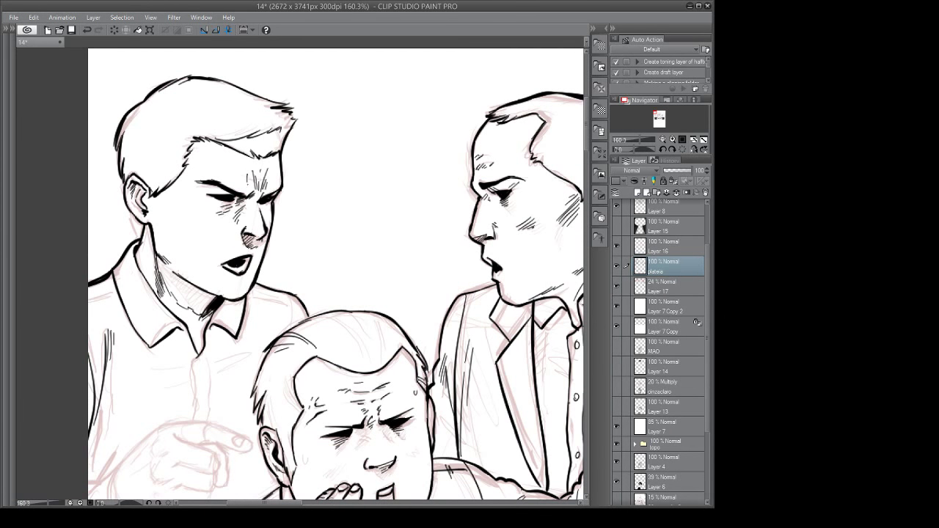
pyautogui.moveTo(336, 193); pyautogui.dragTo(303, 207)
pyautogui.moveTo(301, 251); pyautogui.dragTo(270, 264)
pyautogui.moveTo(271, 322); pyautogui.dragTo(291, 239)
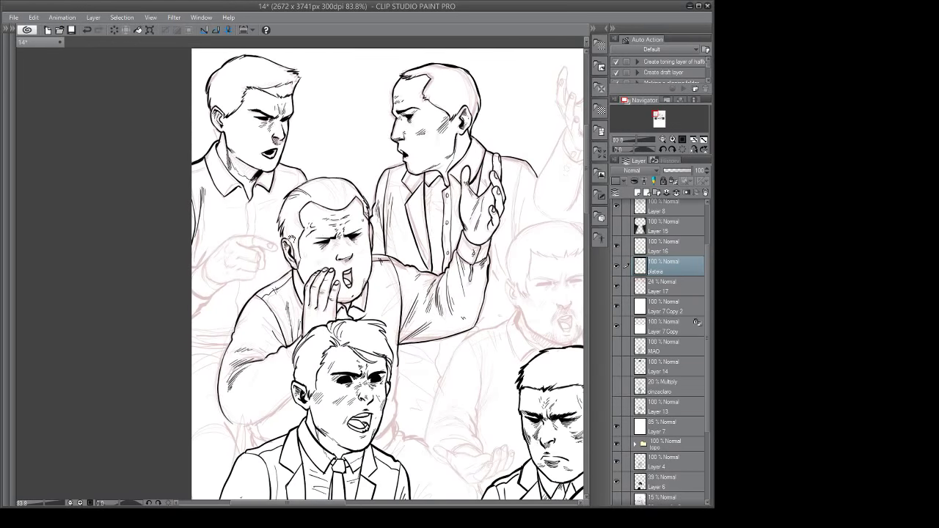
pyautogui.scroll(2, 291, 239)
pyautogui.moveTo(220, 230)
pyautogui.mouseDown()
pyautogui.moveTo(182, 266)
pyautogui.moveTo(166, 260)
pyautogui.mouseUp()
pyautogui.moveTo(250, 270); pyautogui.dragTo(151, 268)
pyautogui.moveTo(264, 287); pyautogui.dragTo(242, 332)
pyautogui.moveTo(200, 248); pyautogui.dragTo(313, 301)
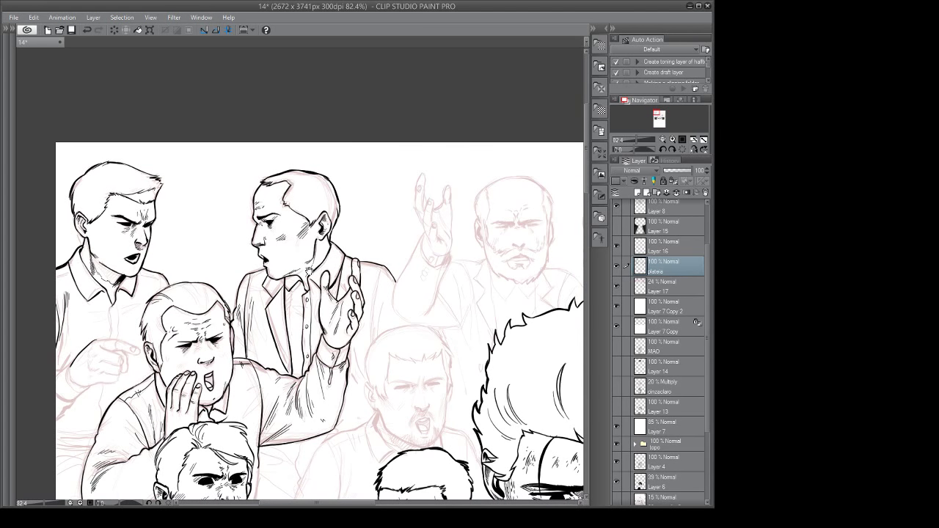
pyautogui.moveTo(296, 262); pyautogui.dragTo(318, 268)
pyautogui.scroll(-5, 372, 264)
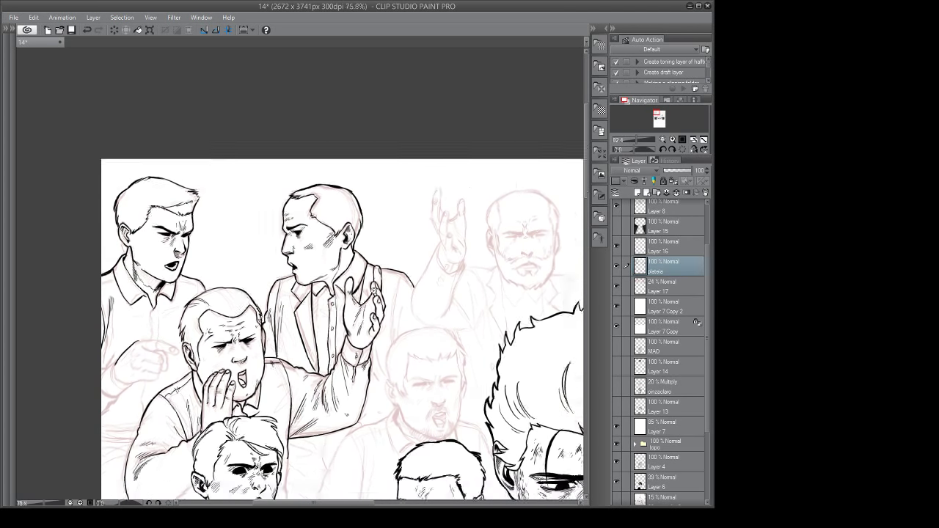
# Look over the whole crowd to examine which men are still only sketched in pink.
pyautogui.moveTo(381, 365); pyautogui.dragTo(288, 353)
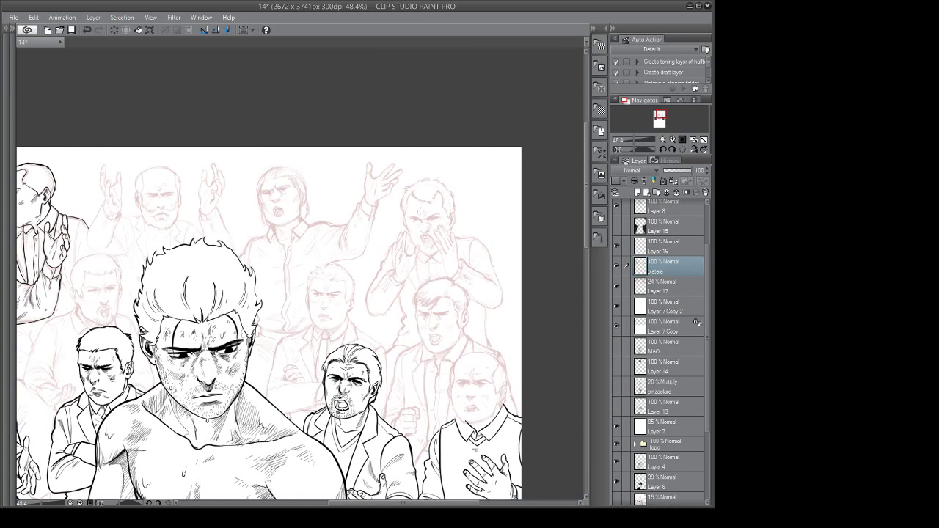
pyautogui.moveTo(271, 359); pyautogui.dragTo(313, 361)
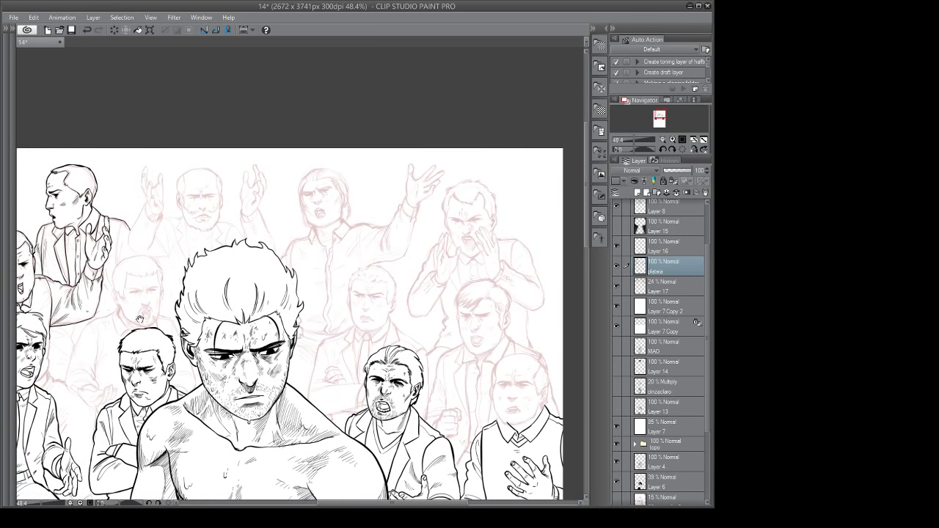
pyautogui.moveTo(227, 345); pyautogui.dragTo(268, 343)
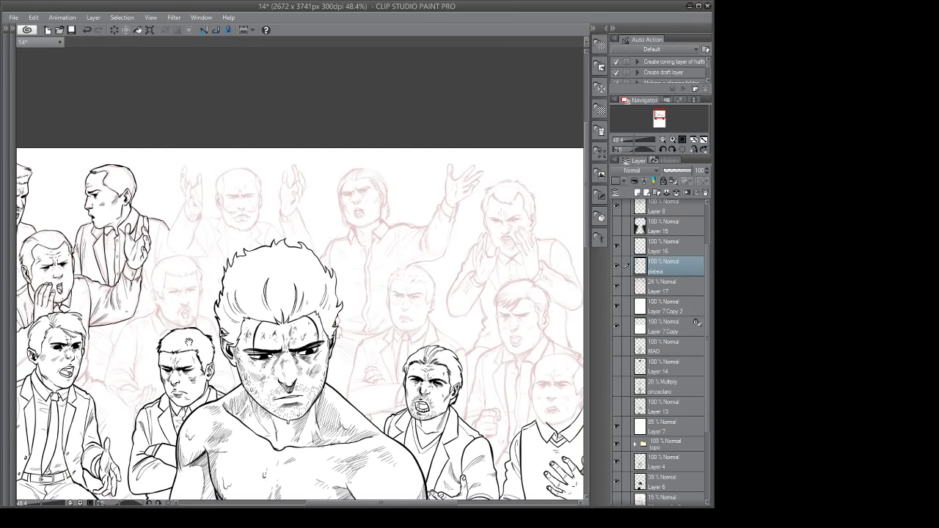
pyautogui.moveTo(188, 341); pyautogui.dragTo(307, 375)
pyautogui.scroll(6, 236, 302)
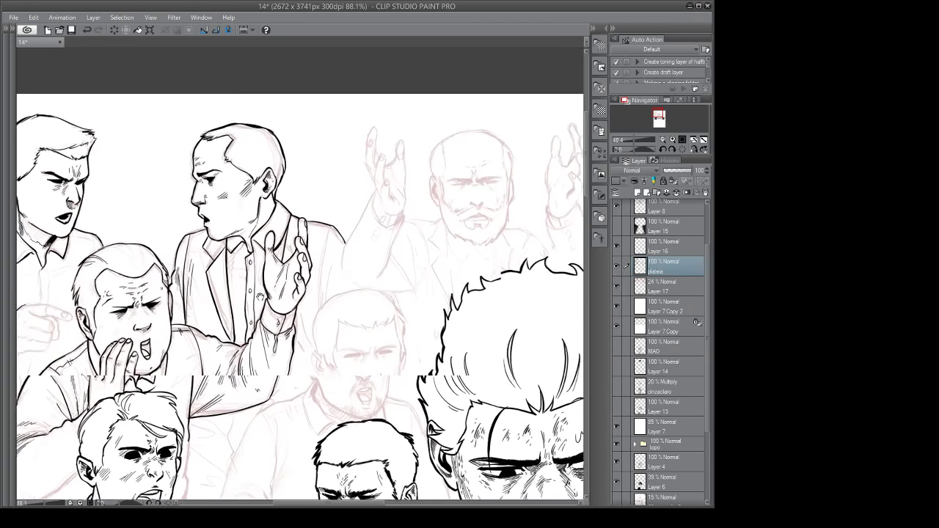
pyautogui.moveTo(261, 296); pyautogui.dragTo(298, 299)
pyautogui.moveTo(415, 325); pyautogui.dragTo(257, 317)
pyautogui.scroll(-7, 259, 316)
pyautogui.moveTo(488, 329); pyautogui.dragTo(354, 307)
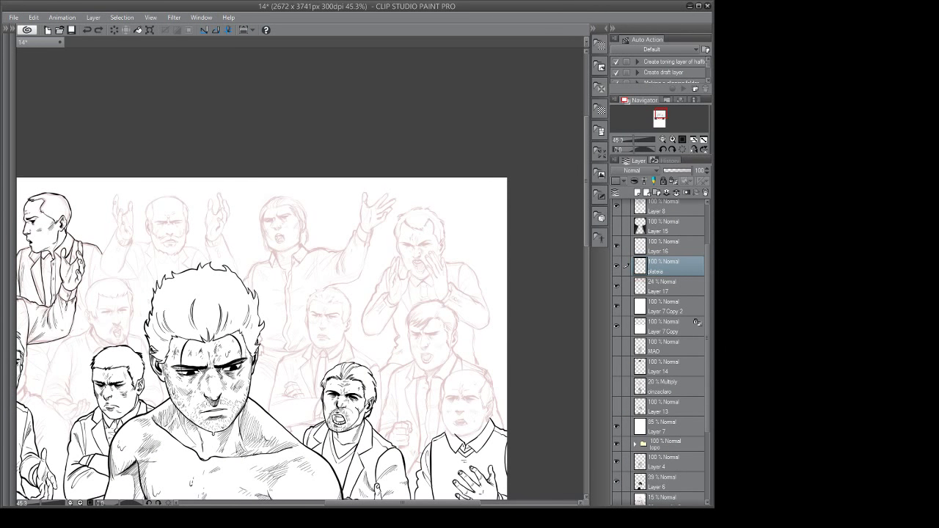
pyautogui.moveTo(278, 389); pyautogui.dragTo(401, 408)
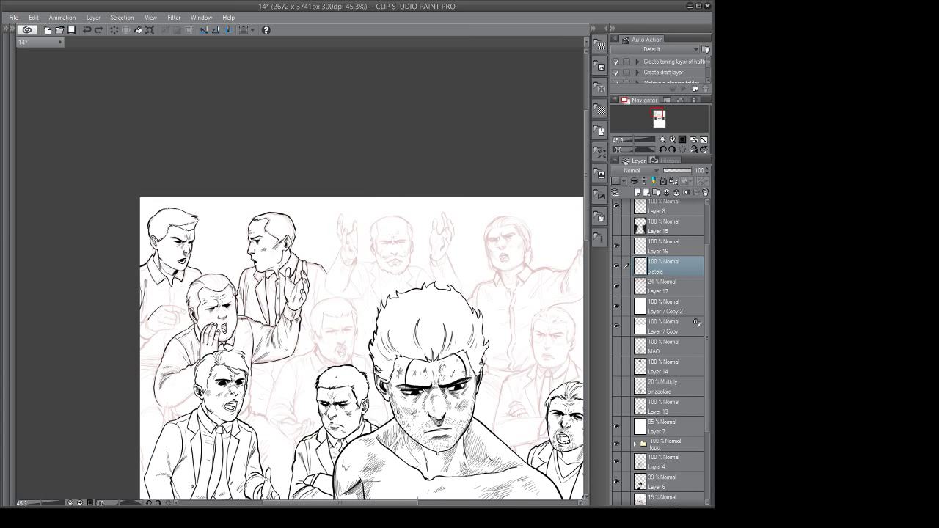
# Ink the curled fingers and back of the short-haired man's pointing hand, undoing one stroke along the way.
pyautogui.scroll(5, 228, 284)
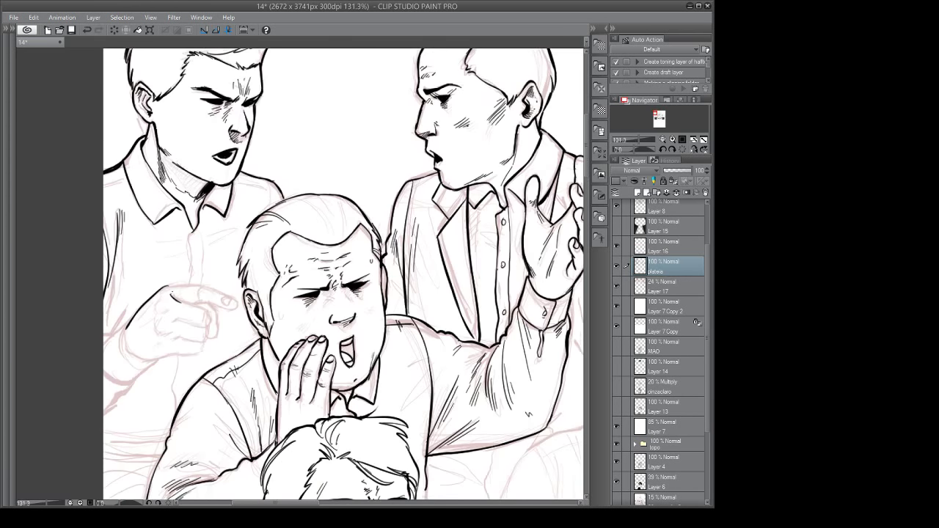
pyautogui.moveTo(180, 302)
pyautogui.mouseDown()
pyautogui.moveTo(208, 313)
pyautogui.moveTo(206, 326)
pyautogui.mouseUp()
pyautogui.hotkey('ctrl', 'z')
pyautogui.moveTo(179, 321)
pyautogui.mouseDown()
pyautogui.moveTo(215, 318)
pyautogui.moveTo(197, 339)
pyautogui.moveTo(171, 337)
pyautogui.moveTo(203, 341)
pyautogui.mouseUp()
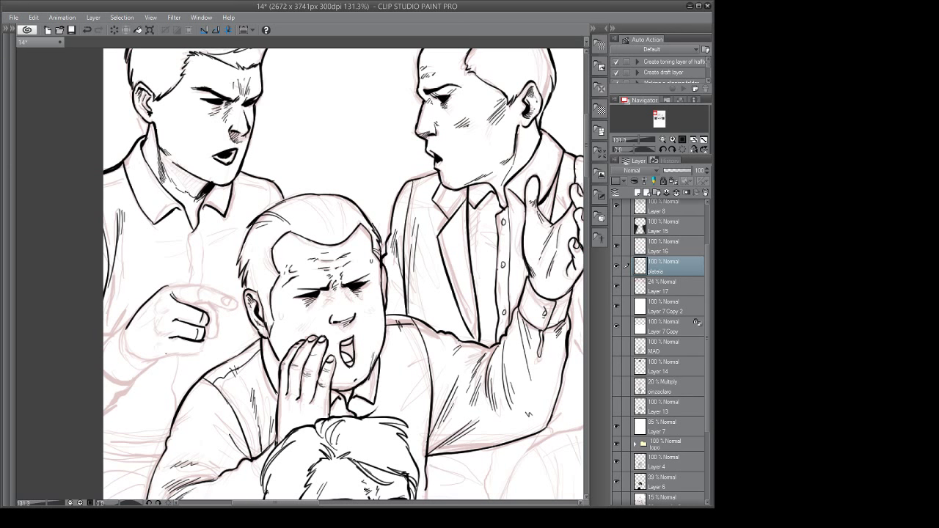
pyautogui.moveTo(237, 343); pyautogui.dragTo(291, 339)
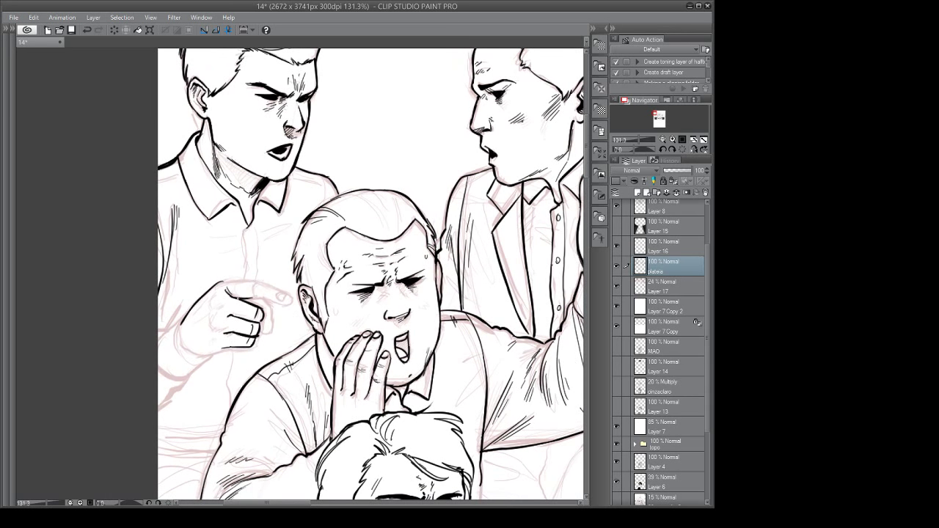
pyautogui.moveTo(238, 299)
pyautogui.mouseDown()
pyautogui.moveTo(260, 300)
pyautogui.moveTo(237, 282)
pyautogui.moveTo(255, 283)
pyautogui.moveTo(248, 293)
pyautogui.moveTo(273, 284)
pyautogui.moveTo(291, 296)
pyautogui.mouseUp()
pyautogui.hotkey('ctrl', 'z')
pyautogui.hotkey('ctrl', 'z')
pyautogui.hotkey('ctrl', 'z')
pyautogui.hotkey('ctrl', 'z')
pyautogui.hotkey('ctrl', 'z')
# Ink the outstretched index finger and its fingertip on the short-haired man's pointing hand.
pyautogui.moveTo(347, 308); pyautogui.dragTo(243, 259)
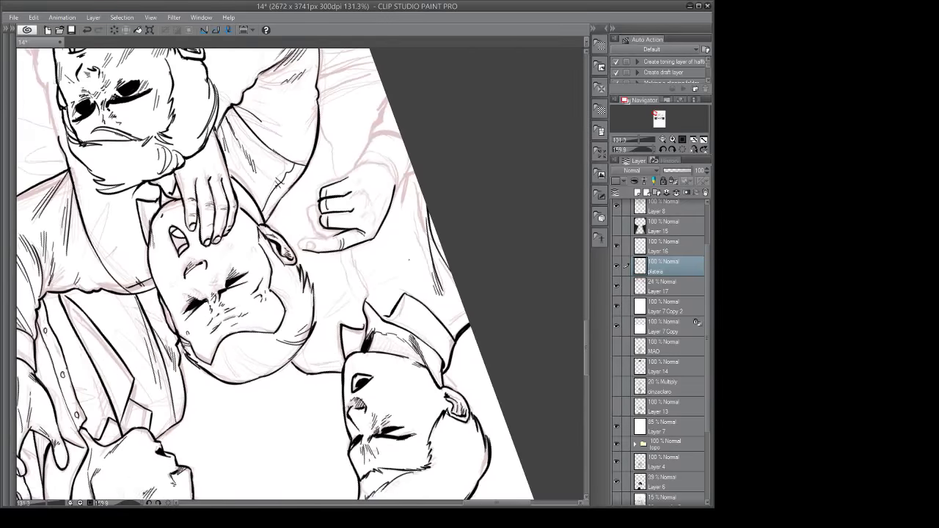
pyautogui.moveTo(409, 260); pyautogui.dragTo(330, 360)
pyautogui.moveTo(426, 317); pyautogui.dragTo(404, 384)
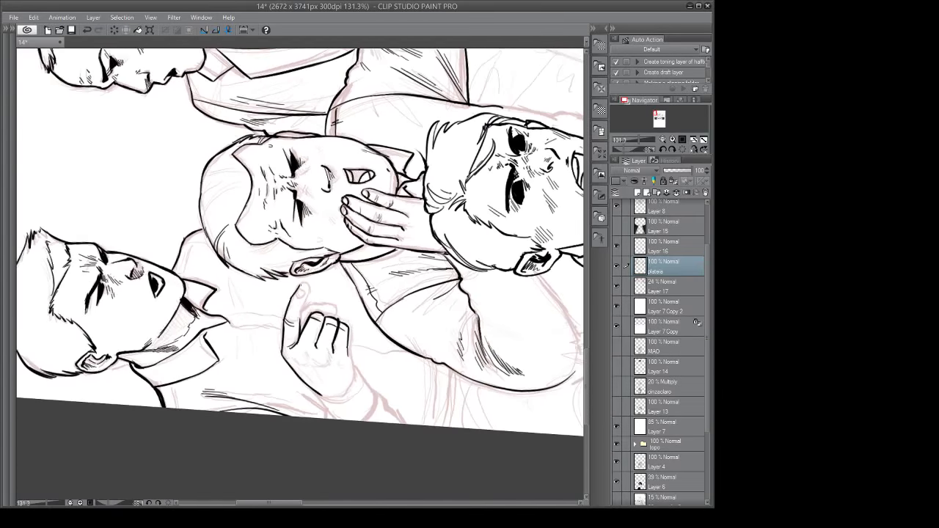
pyautogui.moveTo(297, 290)
pyautogui.mouseDown()
pyautogui.moveTo(309, 292)
pyautogui.moveTo(297, 325)
pyautogui.mouseUp()
pyautogui.moveTo(299, 291); pyautogui.dragTo(303, 287)
pyautogui.moveTo(404, 273); pyautogui.dragTo(412, 271)
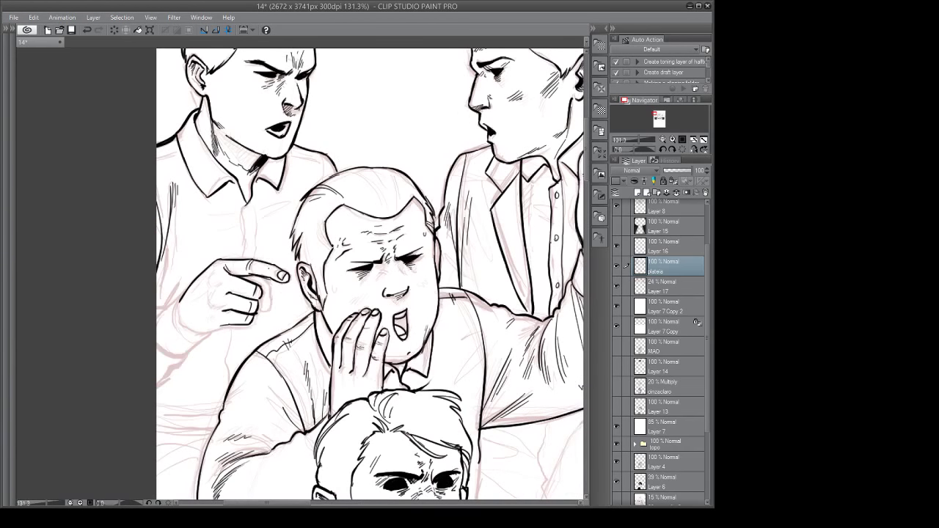
# Ink the thumb, knuckle creases and lower edge of the short-haired man's pointing hand.
pyautogui.moveTo(294, 283)
pyautogui.mouseDown()
pyautogui.moveTo(312, 299)
pyautogui.moveTo(285, 314)
pyautogui.moveTo(283, 327)
pyautogui.mouseUp()
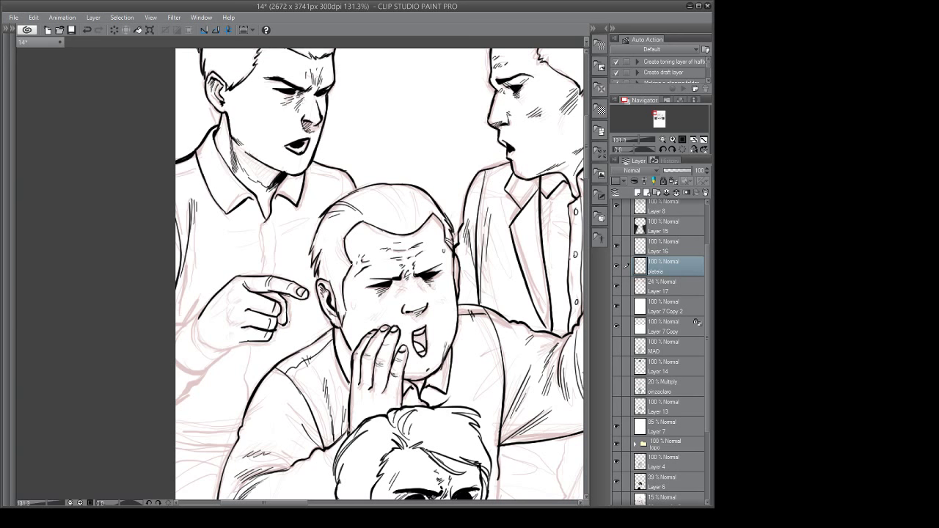
pyautogui.moveTo(287, 302); pyautogui.dragTo(285, 320)
pyautogui.moveTo(311, 282)
pyautogui.mouseDown()
pyautogui.moveTo(291, 319)
pyautogui.moveTo(359, 265)
pyautogui.mouseUp()
pyautogui.hotkey('ctrl', 'z')
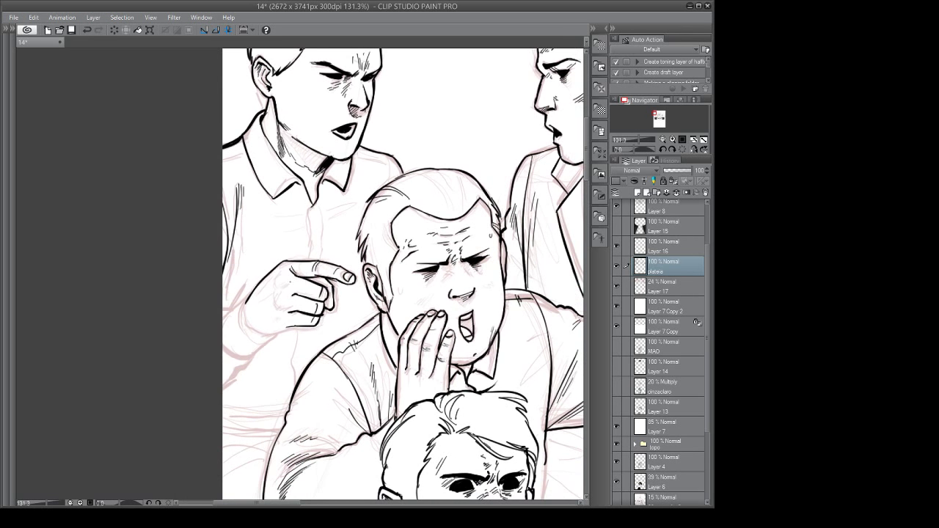
pyautogui.moveTo(286, 277); pyautogui.dragTo(279, 285)
pyautogui.moveTo(299, 327); pyautogui.dragTo(263, 336)
pyautogui.moveTo(286, 358); pyautogui.dragTo(292, 362)
# Ink the upper and lower edges of the shirt cuff around the pointing hand's wrist.
pyautogui.moveTo(254, 302)
pyautogui.mouseDown()
pyautogui.moveTo(248, 327)
pyautogui.moveTo(279, 341)
pyautogui.moveTo(229, 355)
pyautogui.mouseUp()
pyautogui.moveTo(252, 304); pyautogui.dragTo(229, 320)
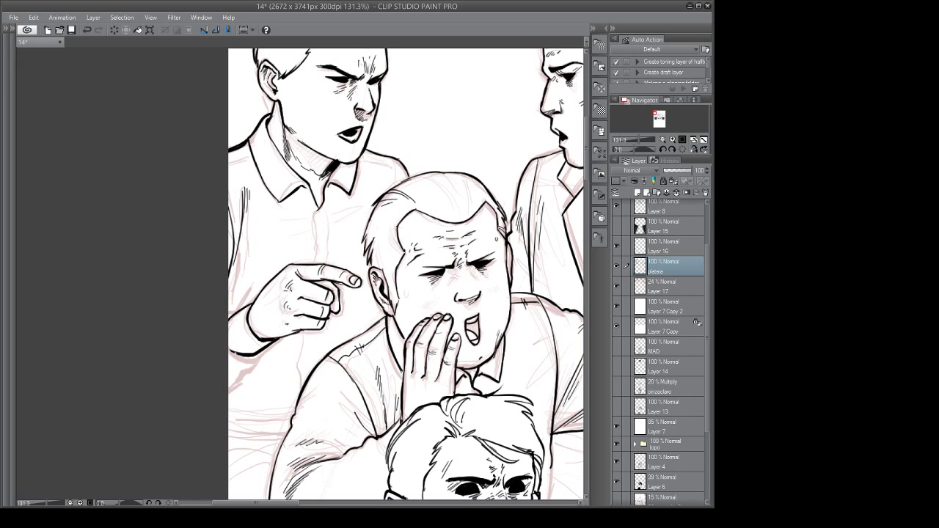
pyautogui.moveTo(238, 349); pyautogui.dragTo(228, 355)
pyautogui.moveTo(239, 309); pyautogui.dragTo(228, 314)
# Add fold lines to the short-haired man's sleeve below the cuff and save the drawing.
pyautogui.moveTo(261, 350); pyautogui.dragTo(220, 389)
pyautogui.moveTo(247, 357); pyautogui.dragTo(230, 362)
pyautogui.moveTo(244, 360); pyautogui.dragTo(230, 364)
pyautogui.moveTo(300, 341); pyautogui.dragTo(216, 392)
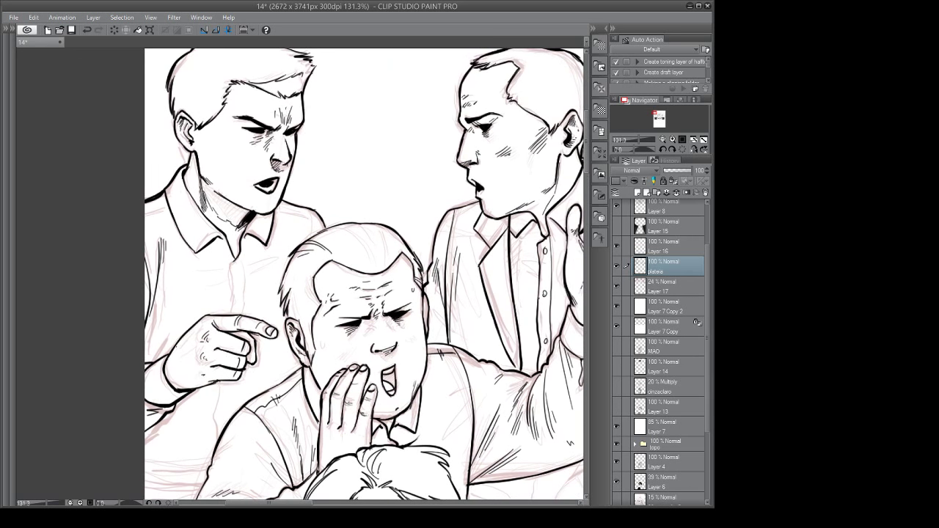
pyautogui.moveTo(190, 328)
pyautogui.mouseDown()
pyautogui.moveTo(167, 355)
pyautogui.moveTo(209, 316)
pyautogui.moveTo(227, 315)
pyautogui.mouseUp()
pyautogui.hotkey('ctrl', 's')
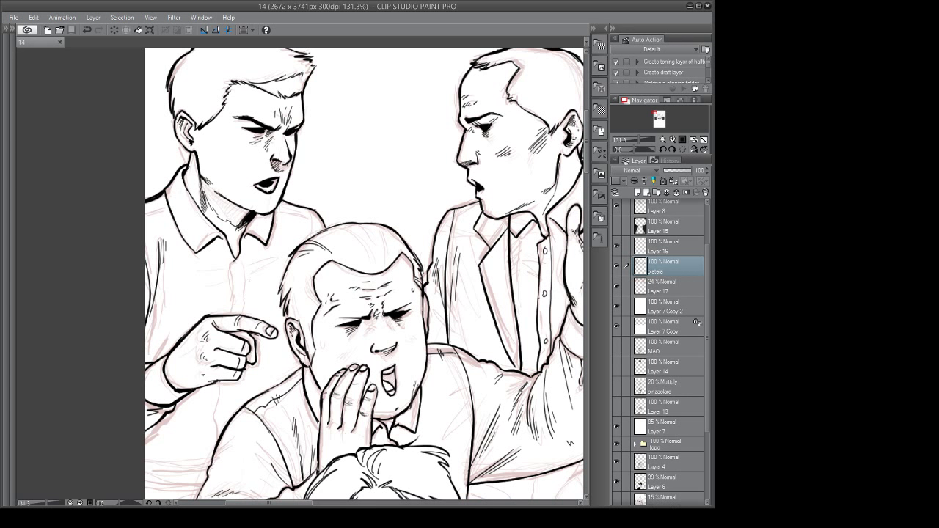
# Ink the short-haired man's shirt placket from the collar down to below his pointing hand.
pyautogui.moveTo(230, 265); pyautogui.dragTo(232, 317)
pyautogui.moveTo(240, 264); pyautogui.dragTo(244, 311)
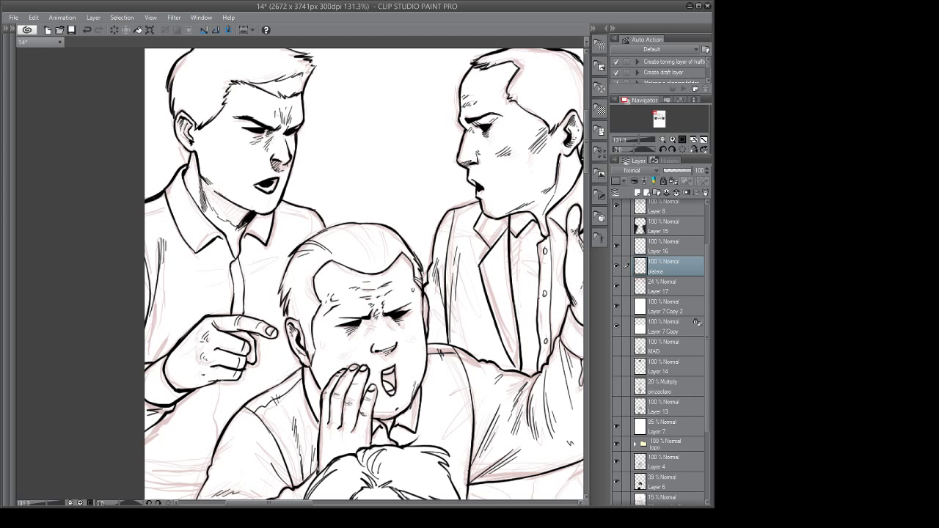
pyautogui.moveTo(222, 390); pyautogui.dragTo(210, 455)
pyautogui.moveTo(275, 353); pyautogui.dragTo(265, 360)
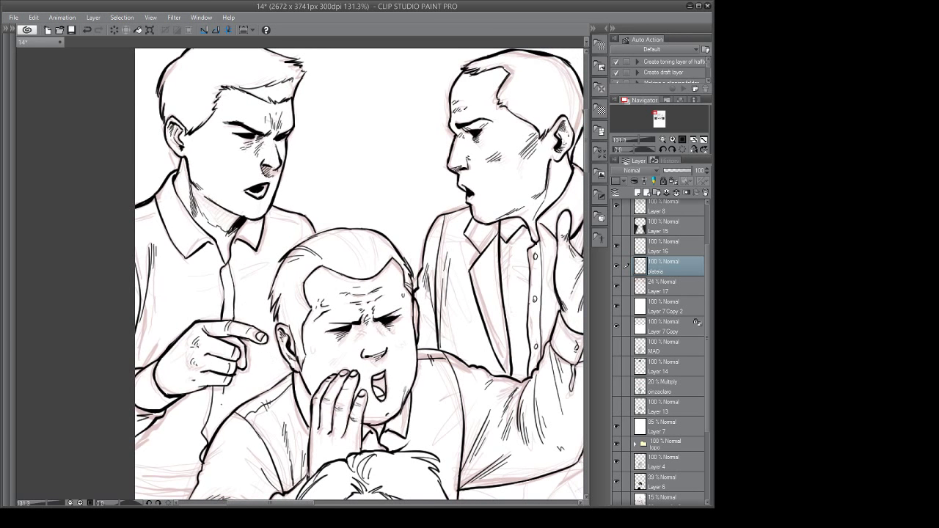
pyautogui.moveTo(223, 394)
pyautogui.mouseDown()
pyautogui.moveTo(212, 433)
pyautogui.moveTo(238, 424)
pyautogui.mouseUp()
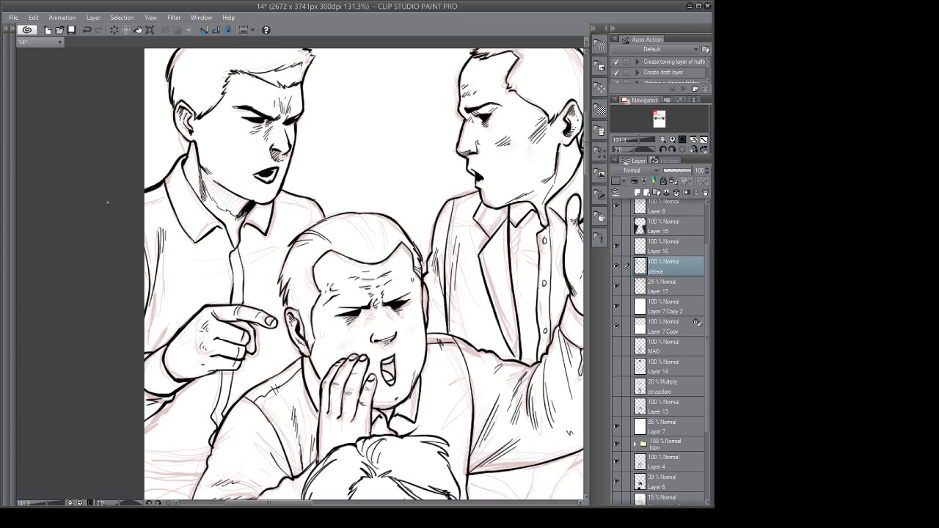
# Add the shoulder lines, chest folds and placket buttons to the short-haired man's shirt, and save the drawing.
pyautogui.moveTo(291, 245); pyautogui.dragTo(281, 252)
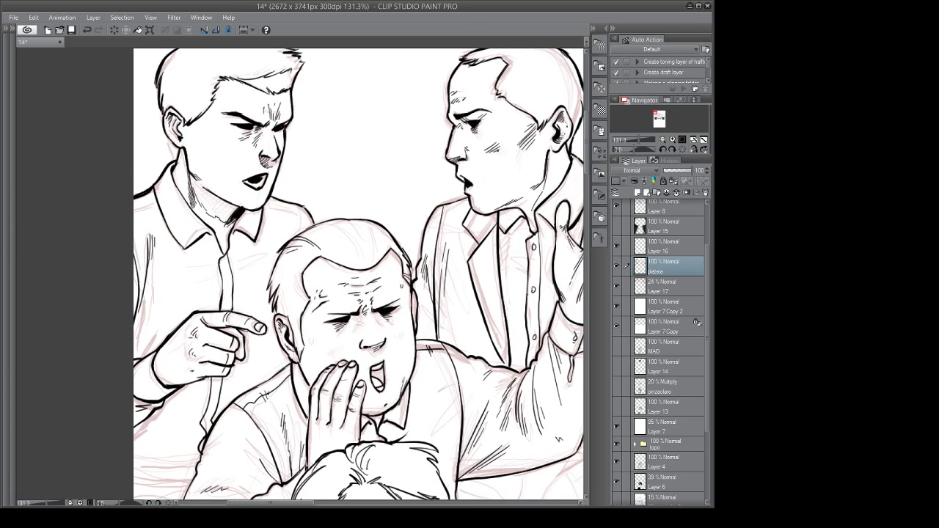
pyautogui.moveTo(267, 199); pyautogui.dragTo(304, 212)
pyautogui.moveTo(134, 198); pyautogui.dragTo(155, 193)
pyautogui.moveTo(277, 203); pyautogui.dragTo(299, 240)
pyautogui.moveTo(253, 270); pyautogui.dragTo(214, 282)
pyautogui.moveTo(214, 320); pyautogui.dragTo(218, 315)
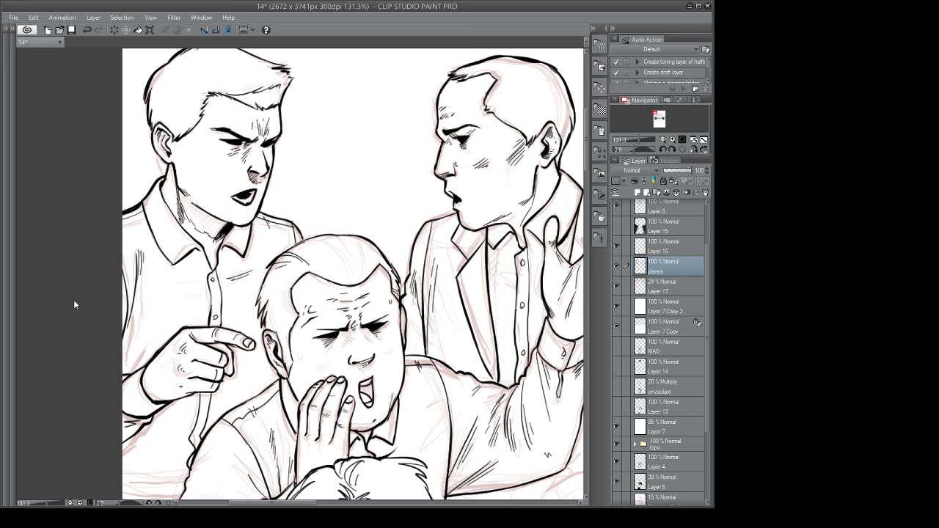
pyautogui.hotkey('ctrl', 's')
# Ink the combed-back hair strands on the head of the man holding his hand to his mouth.
pyautogui.hscroll(2, 360, 286)
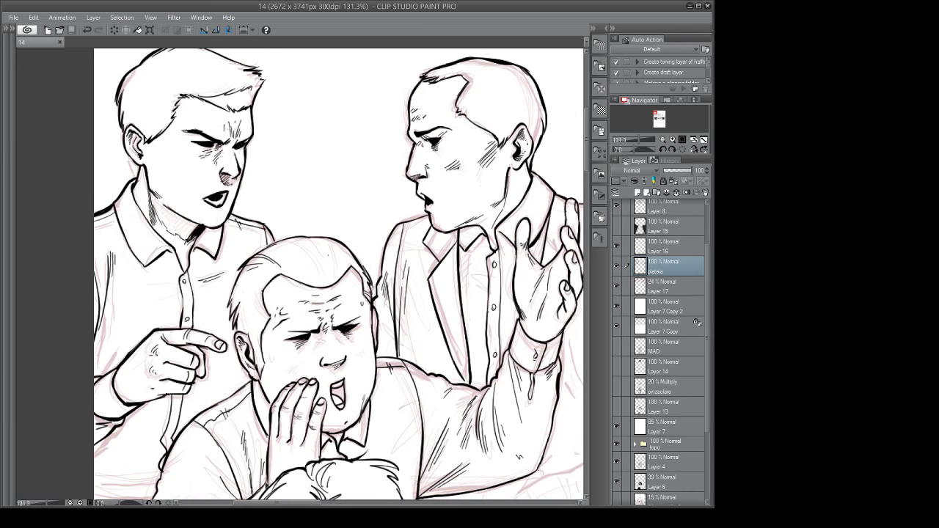
pyautogui.moveTo(317, 237); pyautogui.dragTo(341, 262)
pyautogui.moveTo(284, 241); pyautogui.dragTo(304, 251)
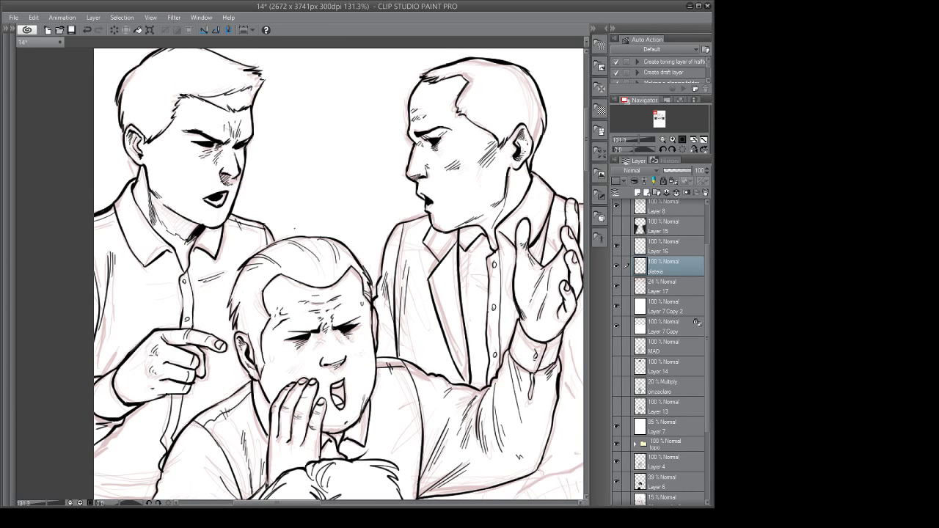
# Add short hatching strokes to the short-haired man's cheek near the ear and beside his nose.
pyautogui.moveTo(217, 154); pyautogui.dragTo(213, 281)
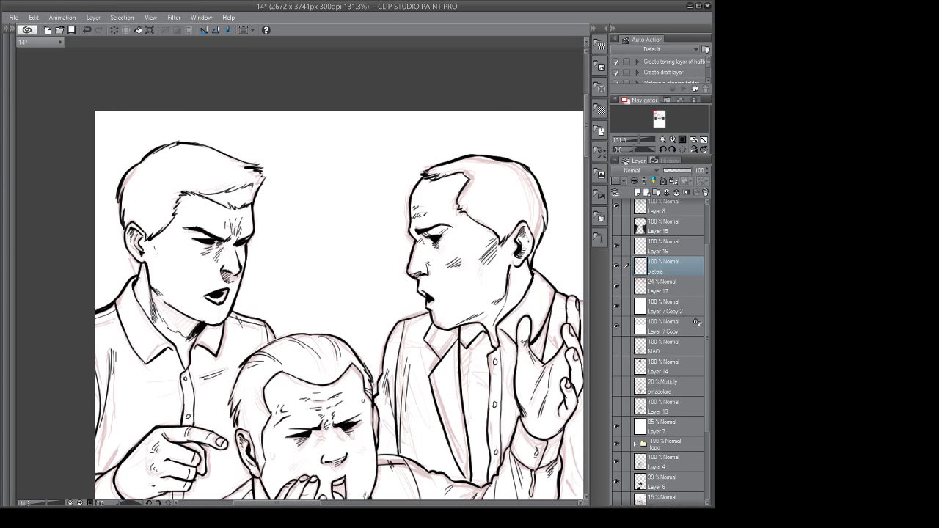
pyautogui.moveTo(154, 247); pyautogui.dragTo(160, 256)
pyautogui.moveTo(157, 247); pyautogui.dragTo(162, 261)
pyautogui.moveTo(323, 282); pyautogui.dragTo(324, 277)
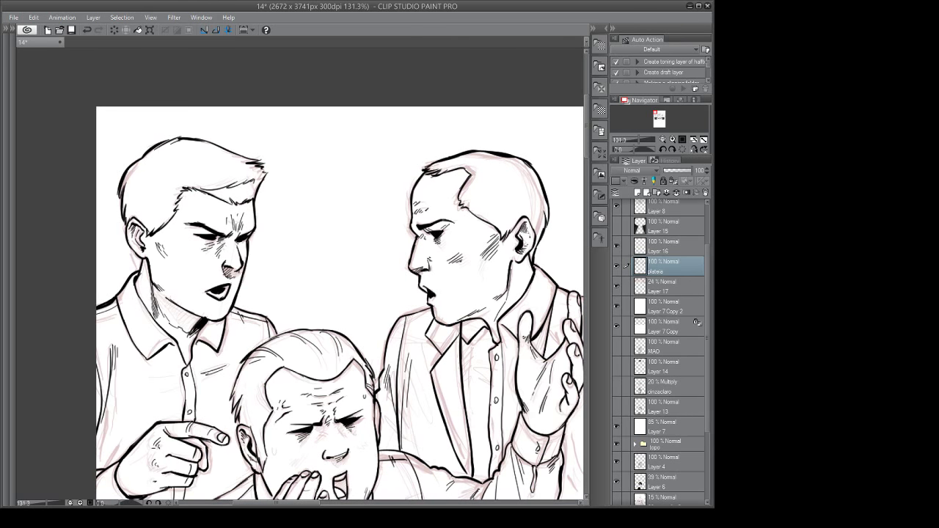
pyautogui.moveTo(241, 242); pyautogui.dragTo(236, 250)
pyautogui.moveTo(243, 241); pyautogui.dragTo(236, 249)
# Ink the nose and moustache hairs of the goateed man sketched beside the main character's hair.
pyautogui.scroll(-5, 329, 287)
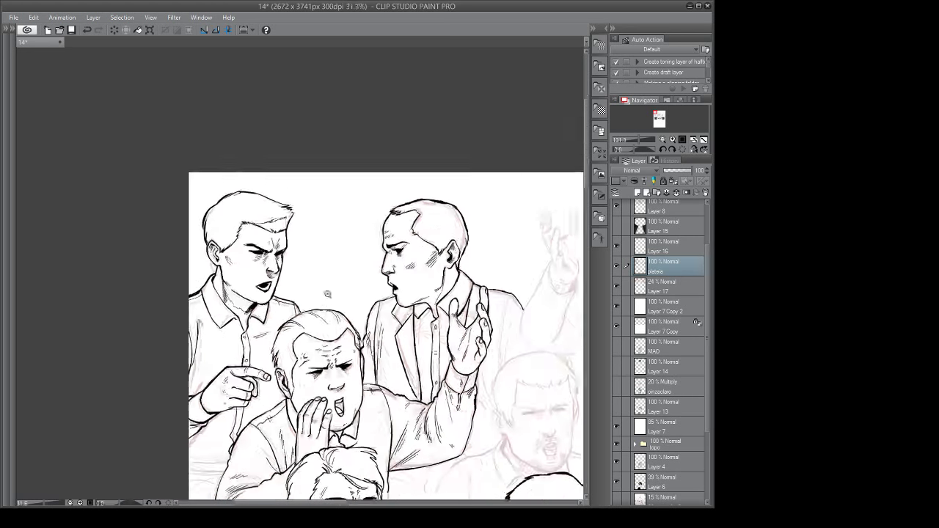
pyautogui.moveTo(490, 379); pyautogui.dragTo(325, 316)
pyautogui.scroll(4, 325, 316)
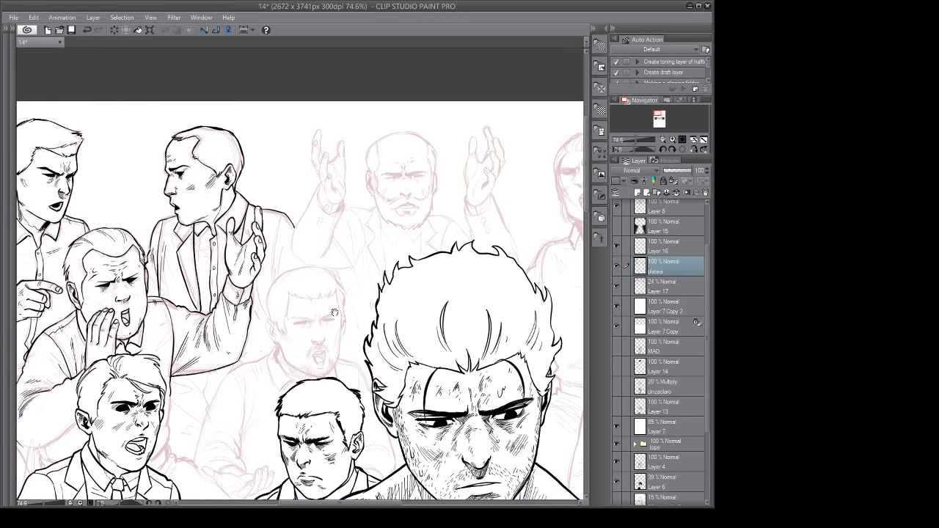
pyautogui.scroll(2, 313, 318)
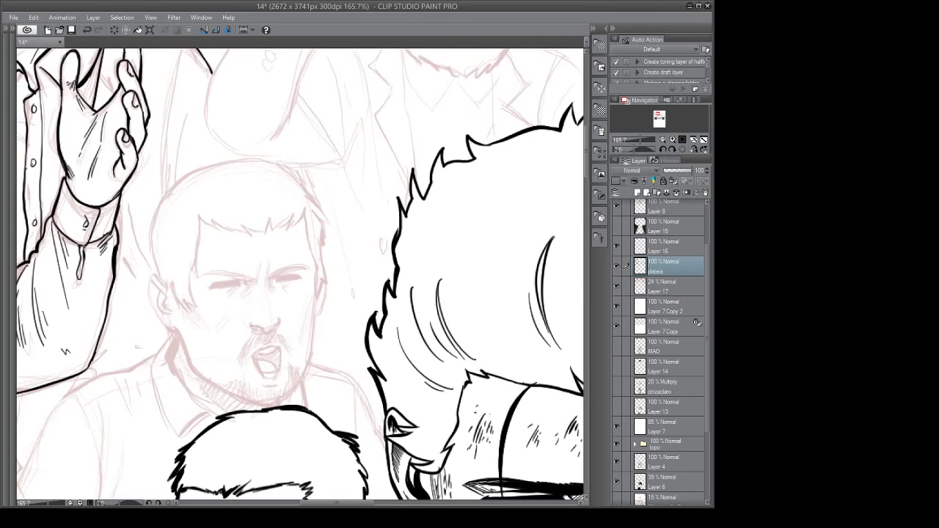
pyautogui.scroll(-2, 251, 326)
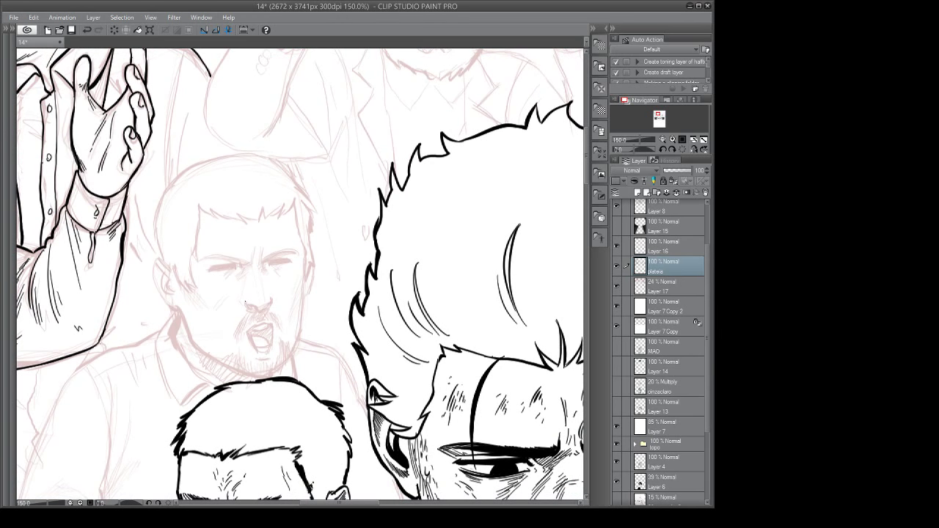
pyautogui.moveTo(244, 302); pyautogui.dragTo(257, 307)
pyautogui.moveTo(249, 315); pyautogui.dragTo(238, 334)
pyautogui.moveTo(248, 320)
pyautogui.mouseDown()
pyautogui.moveTo(237, 337)
pyautogui.moveTo(249, 319)
pyautogui.mouseUp()
pyautogui.moveTo(264, 319)
pyautogui.mouseDown()
pyautogui.moveTo(257, 322)
pyautogui.moveTo(268, 308)
pyautogui.mouseUp()
pyautogui.moveTo(288, 330); pyautogui.dragTo(271, 321)
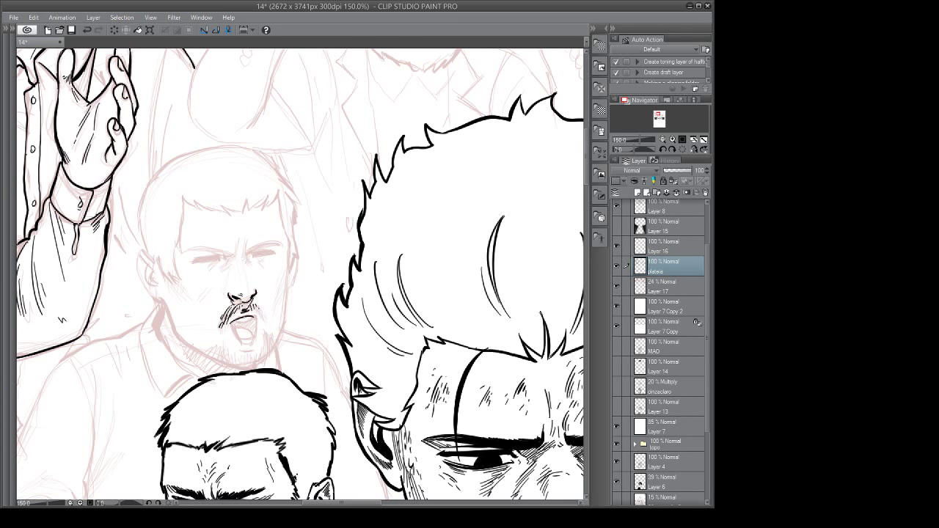
# Ink the goateed man's shouting mouth and the far side of his face down to the chin.
pyautogui.moveTo(256, 316)
pyautogui.mouseDown()
pyautogui.moveTo(230, 325)
pyautogui.moveTo(241, 342)
pyautogui.moveTo(234, 322)
pyautogui.moveTo(258, 317)
pyautogui.moveTo(256, 339)
pyautogui.moveTo(244, 346)
pyautogui.moveTo(235, 334)
pyautogui.moveTo(256, 316)
pyautogui.moveTo(254, 336)
pyautogui.moveTo(241, 342)
pyautogui.moveTo(253, 354)
pyautogui.mouseUp()
pyautogui.hotkey('ctrl', 'z')
pyautogui.hotkey('ctrl', 'z')
pyautogui.moveTo(287, 236); pyautogui.dragTo(285, 306)
pyautogui.moveTo(287, 266)
pyautogui.mouseDown()
pyautogui.moveTo(280, 333)
pyautogui.moveTo(258, 366)
pyautogui.moveTo(278, 345)
pyautogui.mouseUp()
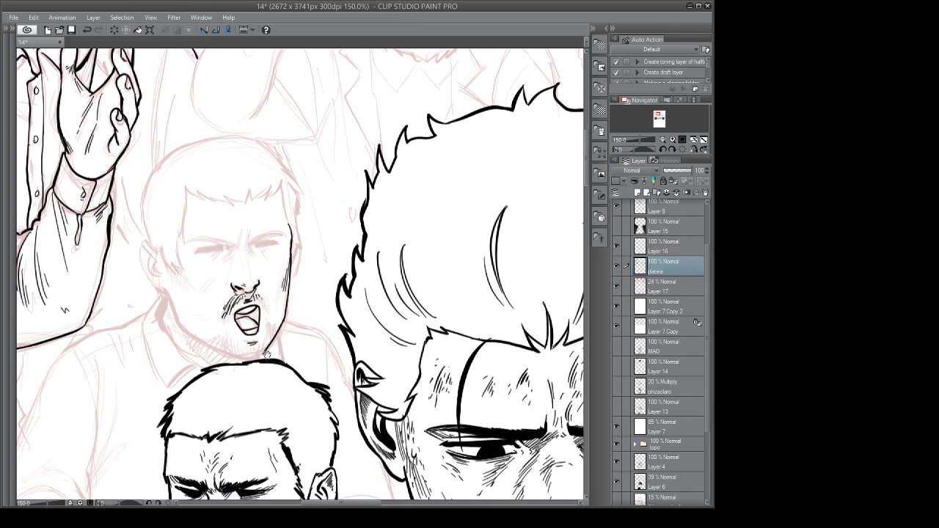
# Ink the goateed man's near jaw line from below the ear to the chin.
pyautogui.moveTo(168, 291); pyautogui.dragTo(190, 335)
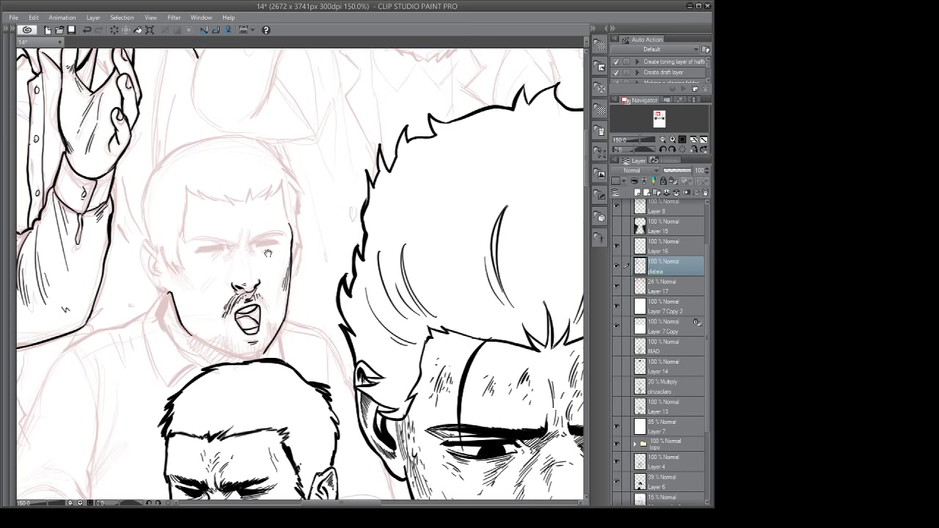
pyautogui.moveTo(269, 254); pyautogui.dragTo(281, 208)
pyautogui.moveTo(398, 178); pyautogui.dragTo(428, 327)
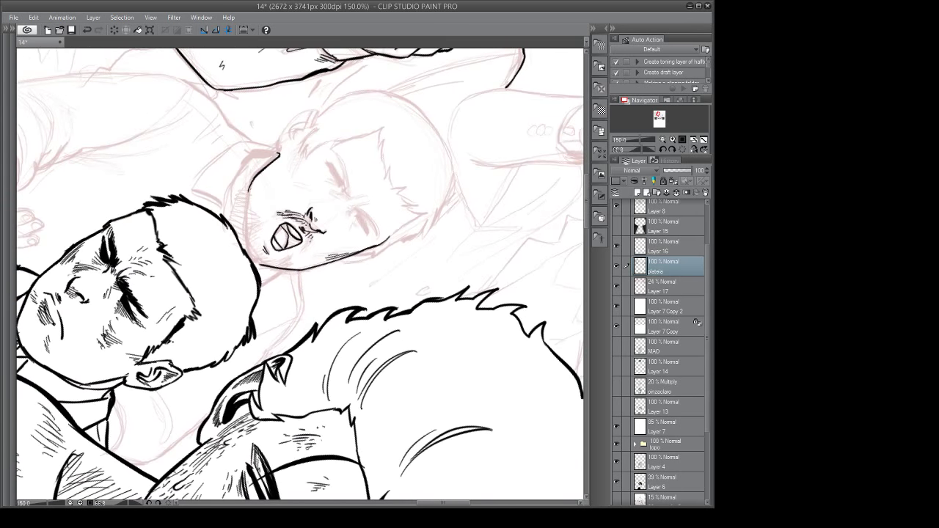
pyautogui.moveTo(247, 201)
pyautogui.mouseDown()
pyautogui.moveTo(246, 249)
pyautogui.moveTo(261, 265)
pyautogui.mouseUp()
pyautogui.moveTo(388, 324); pyautogui.dragTo(378, 203)
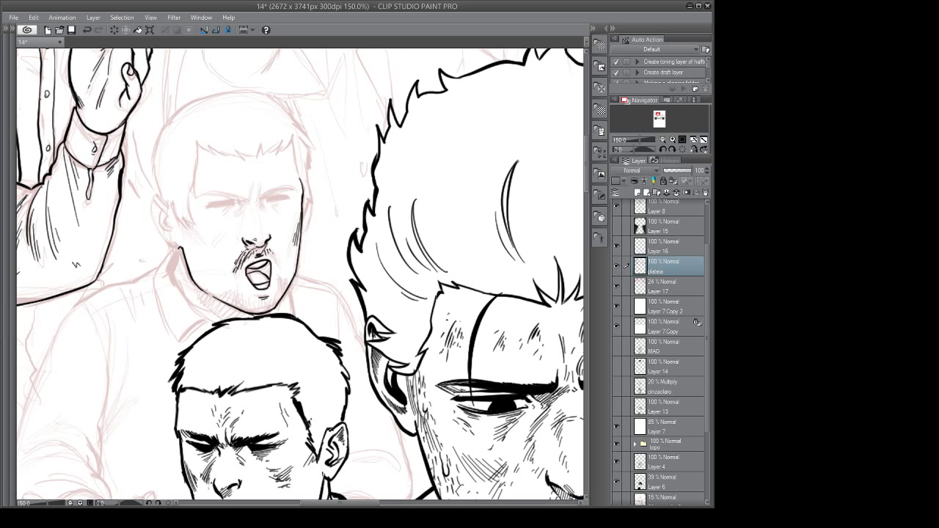
# Ink the stubble around the goateed man's mouth and along his chin and jaw.
pyautogui.moveTo(266, 246); pyautogui.dragTo(274, 252)
pyautogui.moveTo(303, 265); pyautogui.dragTo(258, 270)
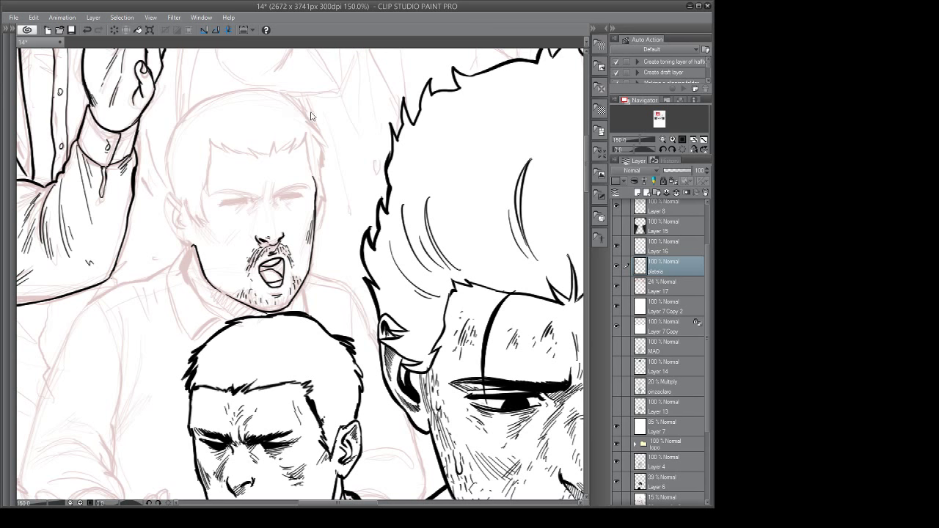
pyautogui.moveTo(288, 115); pyautogui.dragTo(303, 110)
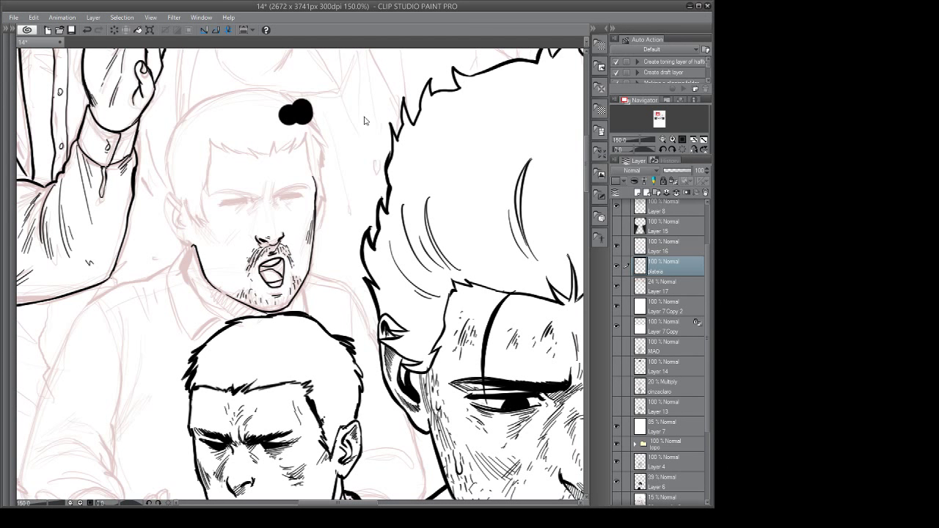
pyautogui.hotkey('ctrl', 'z')
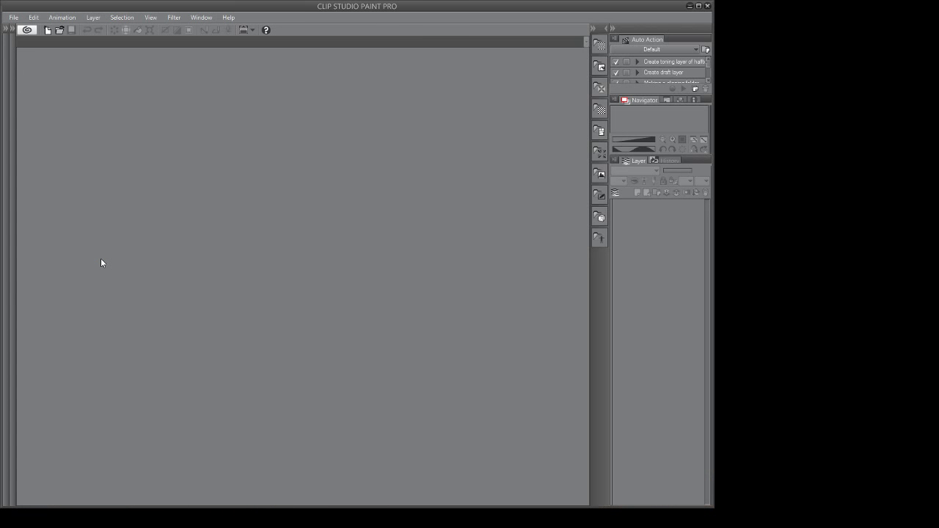
# Reopen the crowd illustration file 14.
pyautogui.click(15, 18)
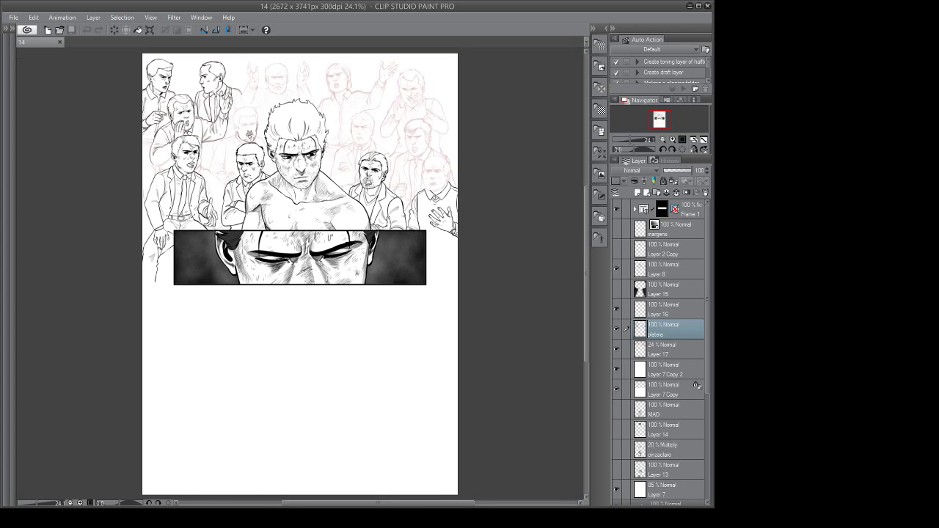
pyautogui.moveTo(374, 219); pyautogui.dragTo(345, 306)
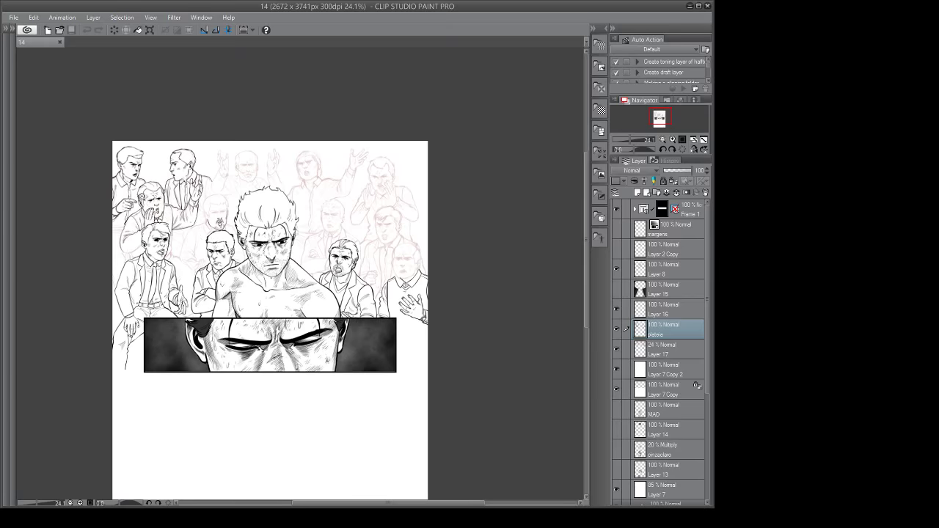
pyautogui.moveTo(123, 203); pyautogui.dragTo(352, 229)
pyautogui.moveTo(276, 246); pyautogui.dragTo(293, 247)
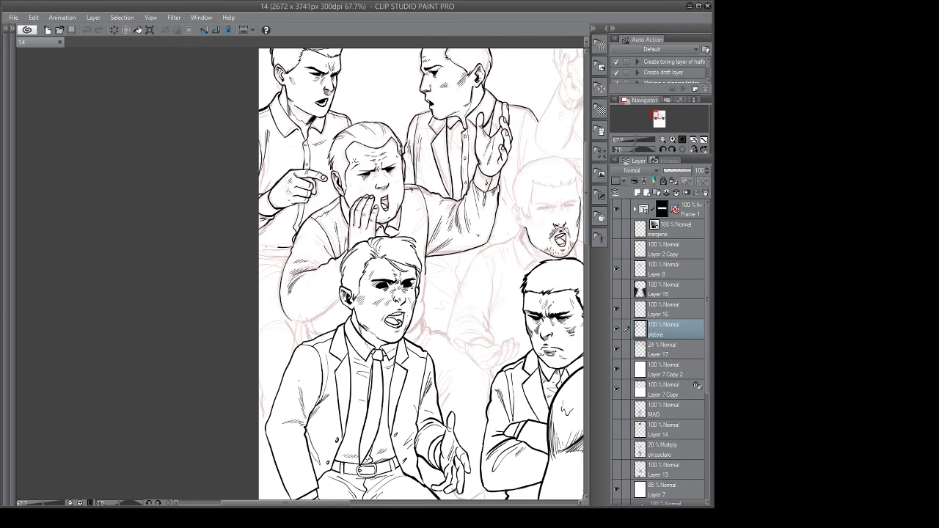
# Ink the belt at the pointing man's waist, beside the raised elbow of the man shouting behind his hand.
pyautogui.scroll(1, 286, 250)
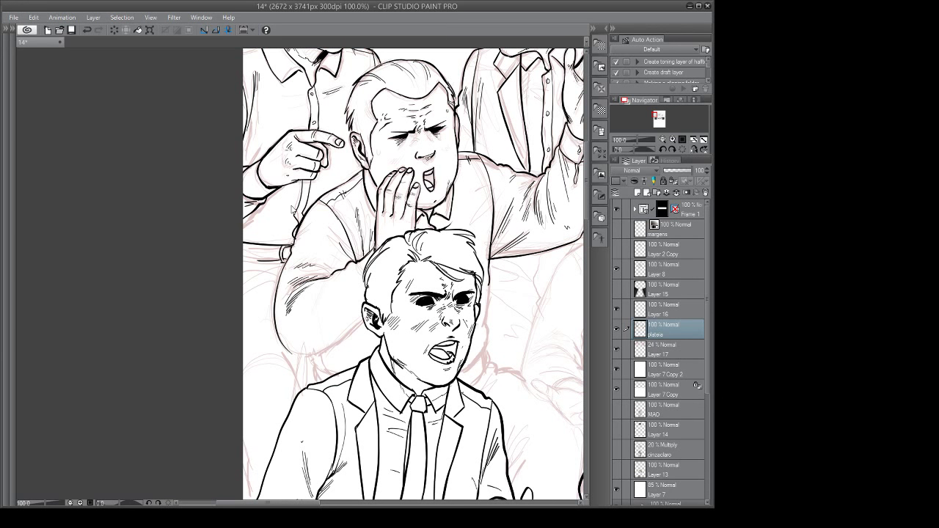
pyautogui.scroll(1, 272, 263)
pyautogui.press('^')
pyautogui.press('^')
pyautogui.press('^')
pyautogui.press('^')
pyautogui.press('^')
pyautogui.press('^')
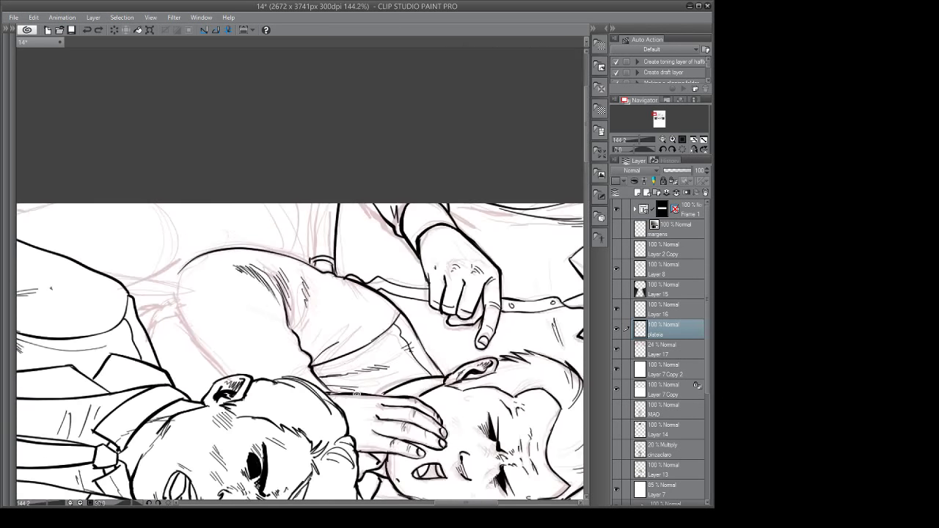
pyautogui.moveTo(315, 229)
pyautogui.mouseDown()
pyautogui.moveTo(316, 252)
pyautogui.moveTo(339, 227)
pyautogui.moveTo(337, 215)
pyautogui.moveTo(322, 217)
pyautogui.moveTo(339, 216)
pyautogui.moveTo(317, 217)
pyautogui.moveTo(328, 230)
pyautogui.moveTo(322, 239)
pyautogui.mouseUp()
pyautogui.hotkey('ctrl', 'z')
pyautogui.hotkey('ctrl', 'z')
pyautogui.moveTo(458, 341); pyautogui.dragTo(367, 116)
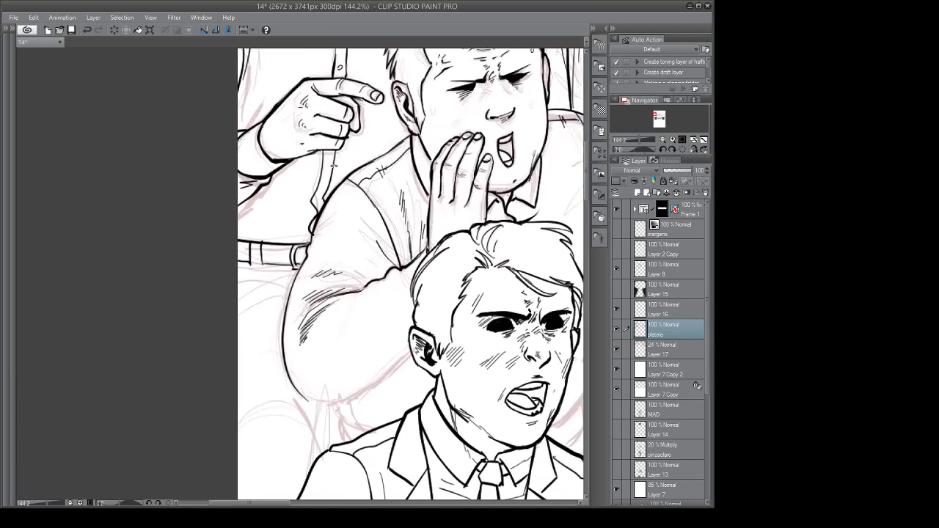
# Ink the trouser folds just below the pointing man's belt.
pyautogui.moveTo(274, 248)
pyautogui.mouseDown()
pyautogui.moveTo(279, 278)
pyautogui.moveTo(293, 290)
pyautogui.mouseUp()
pyautogui.moveTo(243, 313); pyautogui.dragTo(293, 302)
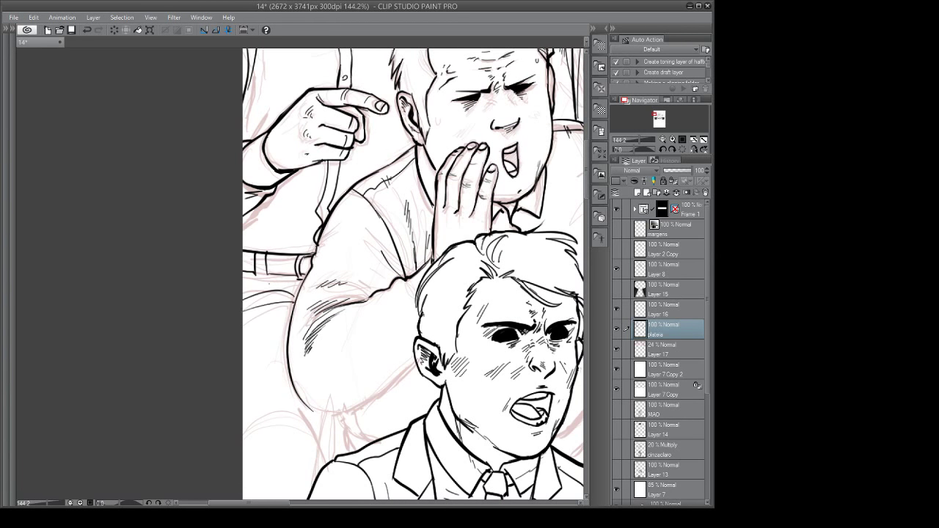
pyautogui.moveTo(242, 286)
pyautogui.mouseDown()
pyautogui.moveTo(289, 276)
pyautogui.moveTo(302, 289)
pyautogui.mouseUp()
pyautogui.moveTo(342, 324)
pyautogui.mouseDown()
pyautogui.moveTo(310, 277)
pyautogui.moveTo(283, 293)
pyautogui.moveTo(304, 284)
pyautogui.moveTo(289, 266)
pyautogui.mouseUp()
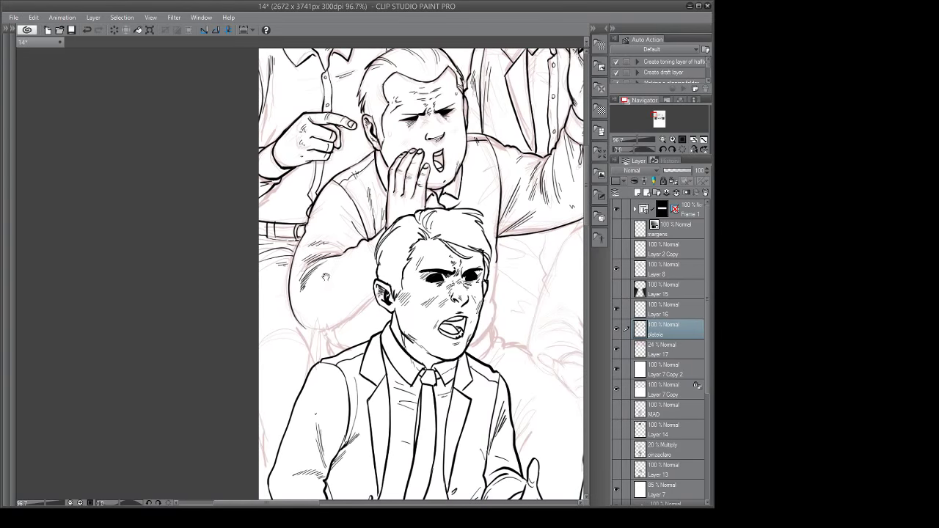
# Ink the lower sweater edge and the thigh line of the man shouting behind his hand.
pyautogui.moveTo(327, 299)
pyautogui.mouseDown()
pyautogui.moveTo(298, 232)
pyautogui.moveTo(294, 263)
pyautogui.moveTo(355, 228)
pyautogui.mouseUp()
pyautogui.moveTo(304, 249)
pyautogui.mouseDown()
pyautogui.moveTo(327, 270)
pyautogui.moveTo(314, 278)
pyautogui.mouseUp()
pyautogui.moveTo(448, 253); pyautogui.dragTo(352, 290)
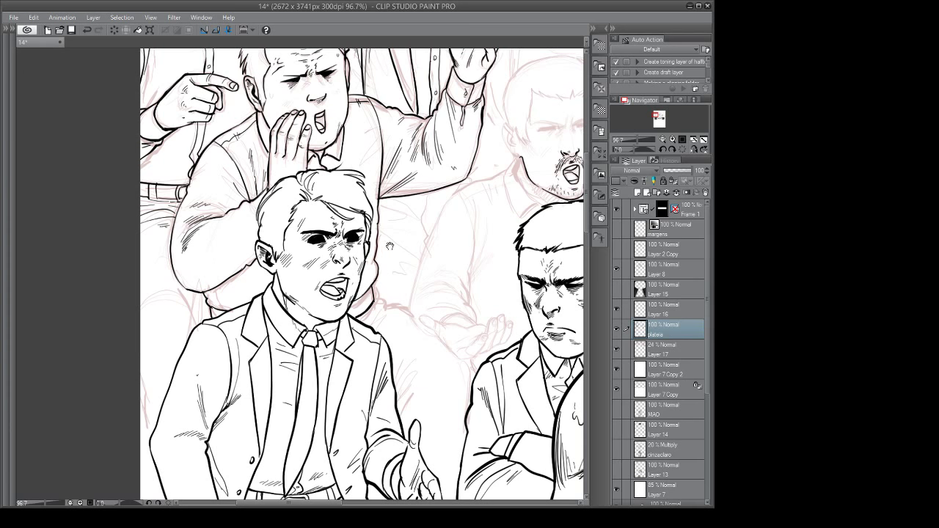
pyautogui.moveTo(384, 272); pyautogui.dragTo(345, 249)
pyautogui.moveTo(409, 292); pyautogui.dragTo(347, 336)
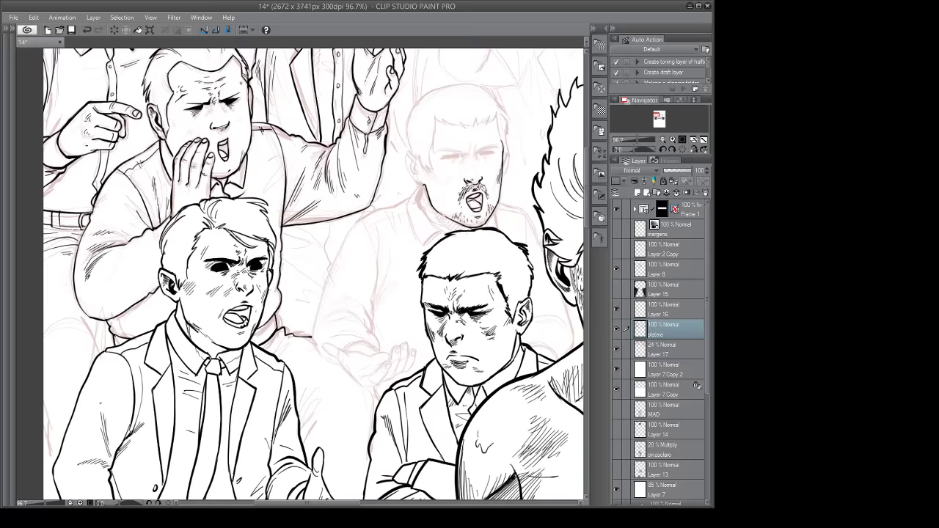
# Ink the pointing man's trouser leg outlines between the shouting man's elbow and the suited man's shoulder.
pyautogui.moveTo(459, 321); pyautogui.dragTo(429, 346)
pyautogui.moveTo(291, 329); pyautogui.dragTo(368, 304)
pyautogui.moveTo(323, 324); pyautogui.dragTo(352, 310)
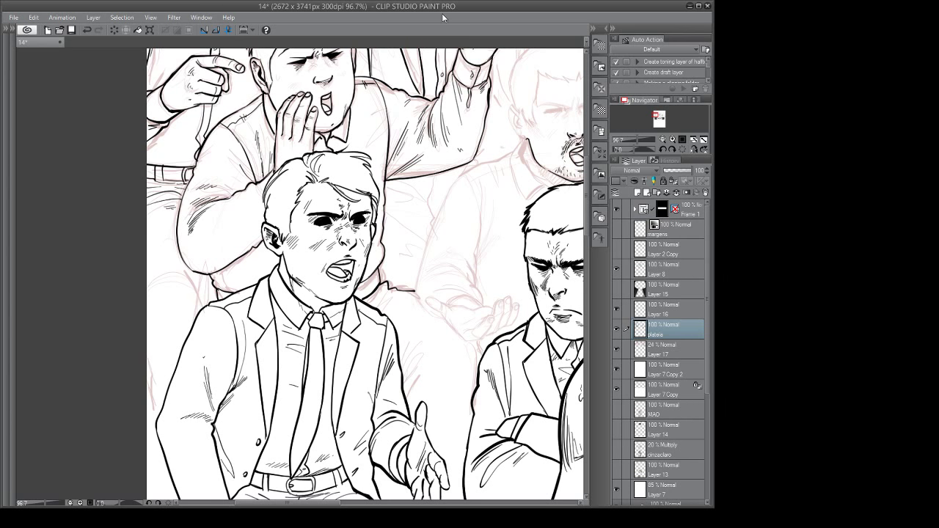
pyautogui.moveTo(345, 305); pyautogui.dragTo(325, 313)
pyautogui.moveTo(255, 291); pyautogui.dragTo(273, 286)
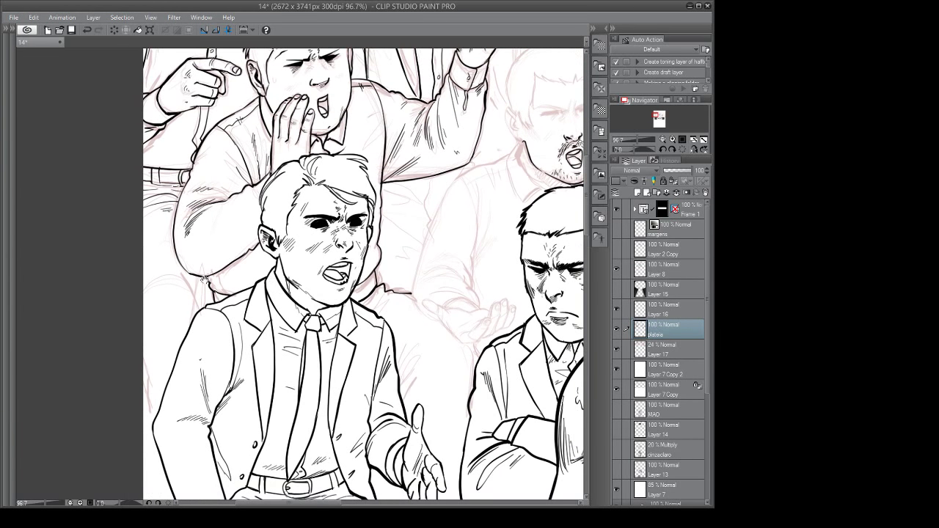
pyautogui.moveTo(196, 275)
pyautogui.mouseDown()
pyautogui.moveTo(198, 305)
pyautogui.moveTo(188, 284)
pyautogui.mouseUp()
pyautogui.moveTo(179, 278)
pyautogui.mouseDown()
pyautogui.moveTo(191, 292)
pyautogui.moveTo(186, 316)
pyautogui.mouseUp()
pyautogui.moveTo(142, 352); pyautogui.dragTo(154, 419)
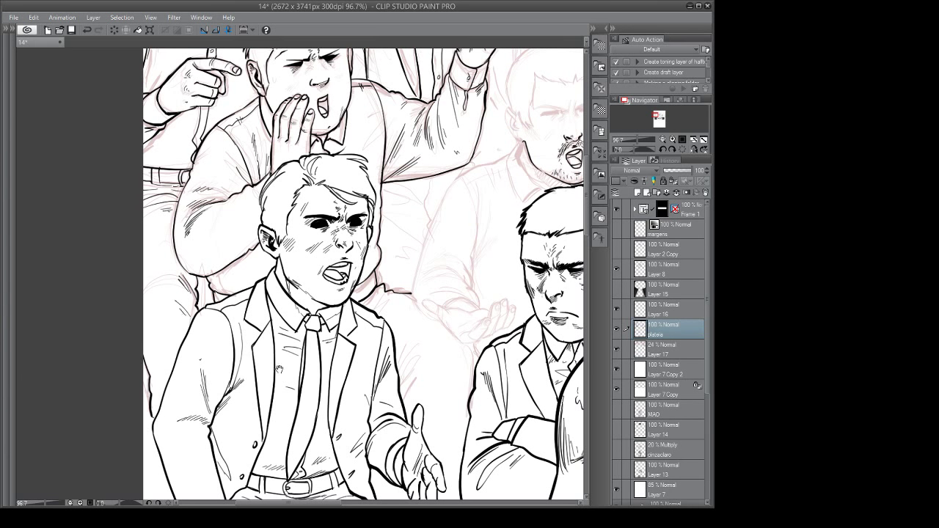
# Add short fold and hatching strokes to the pointing man's trouser legs.
pyautogui.moveTo(247, 384); pyautogui.dragTo(241, 392)
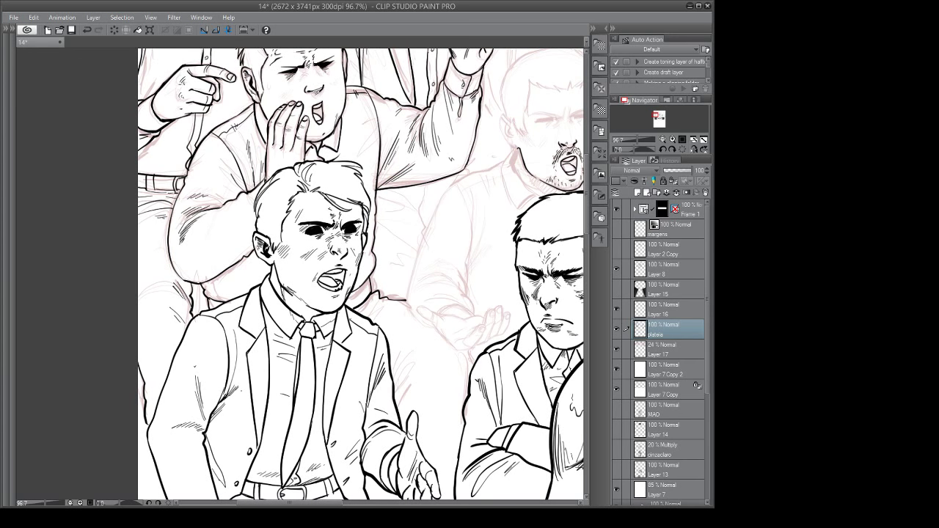
pyautogui.moveTo(202, 341)
pyautogui.mouseDown()
pyautogui.moveTo(217, 336)
pyautogui.moveTo(221, 346)
pyautogui.moveTo(202, 387)
pyautogui.mouseUp()
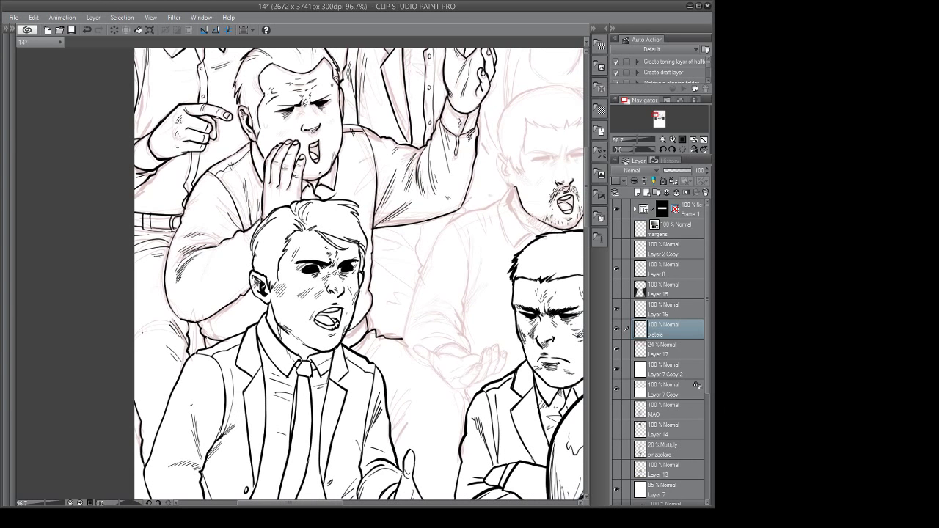
pyautogui.moveTo(152, 326); pyautogui.dragTo(142, 340)
pyautogui.moveTo(151, 335); pyautogui.dragTo(146, 345)
pyautogui.moveTo(148, 268); pyautogui.dragTo(139, 278)
pyautogui.moveTo(233, 264); pyautogui.dragTo(233, 357)
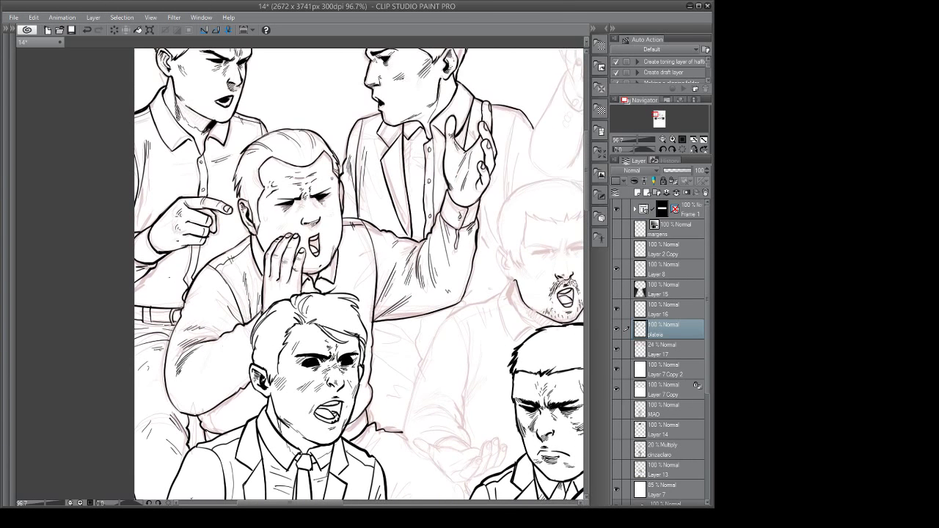
# Save the inked page.
pyautogui.moveTo(154, 277)
pyautogui.mouseDown()
pyautogui.moveTo(187, 280)
pyautogui.moveTo(169, 293)
pyautogui.moveTo(180, 300)
pyautogui.mouseUp()
pyautogui.moveTo(273, 291); pyautogui.dragTo(258, 347)
pyautogui.moveTo(185, 215)
pyautogui.mouseDown()
pyautogui.moveTo(170, 223)
pyautogui.moveTo(166, 246)
pyautogui.mouseUp()
pyautogui.moveTo(314, 264); pyautogui.dragTo(257, 313)
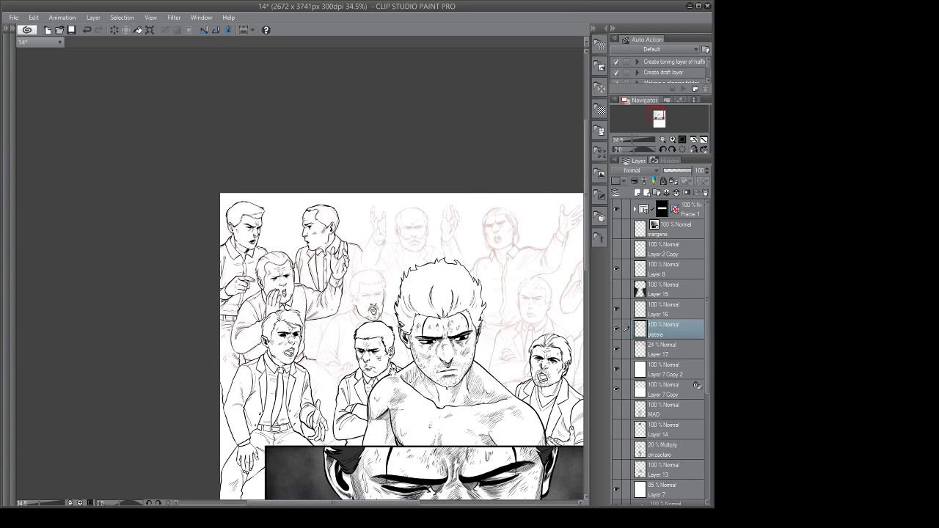
pyautogui.moveTo(435, 406)
pyautogui.mouseDown()
pyautogui.moveTo(329, 344)
pyautogui.moveTo(408, 374)
pyautogui.mouseUp()
pyautogui.moveTo(463, 388); pyautogui.dragTo(377, 307)
pyautogui.scroll(2, 380, 301)
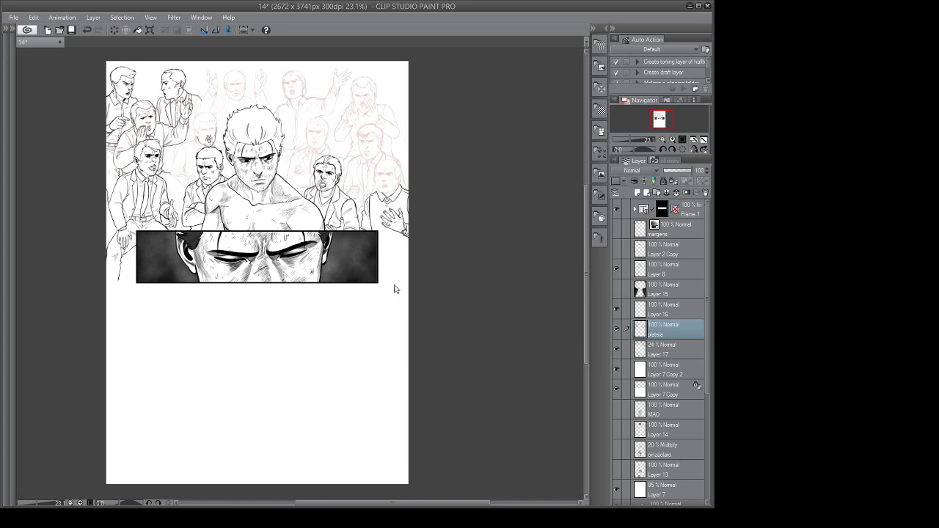
pyautogui.hotkey('ctrl', 's')
# Thicken the stubble on the goateed man's chin and jaw with more short hairs.
pyautogui.moveTo(176, 196); pyautogui.dragTo(194, 213)
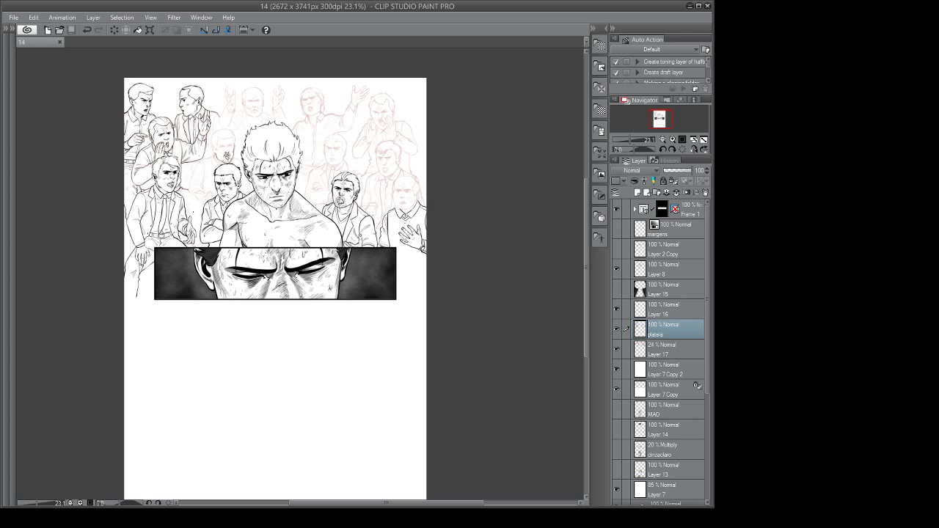
pyautogui.moveTo(350, 297); pyautogui.dragTo(358, 294)
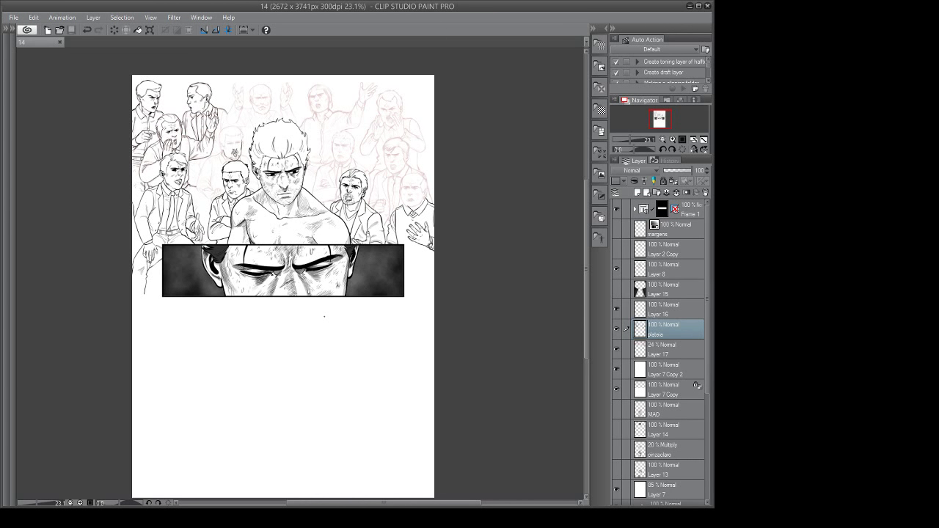
pyautogui.moveTo(298, 213); pyautogui.dragTo(298, 256)
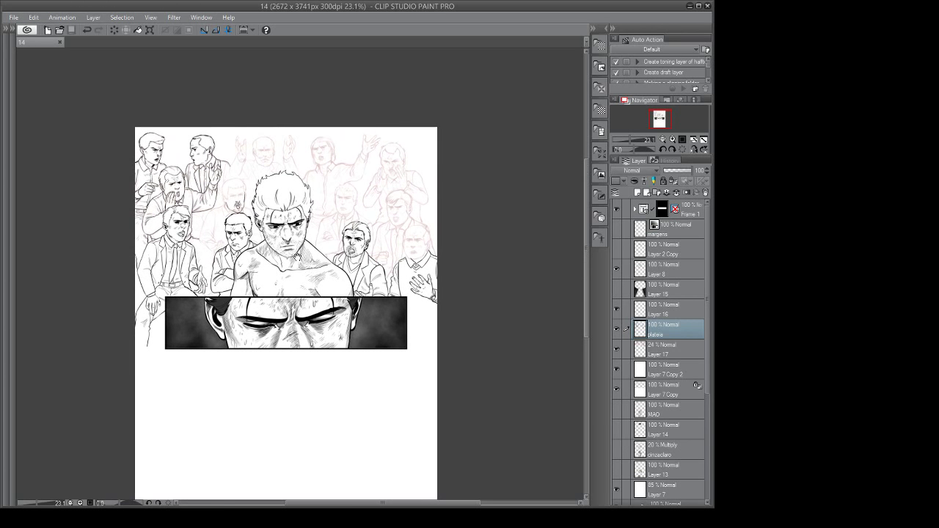
pyautogui.scroll(6, 223, 207)
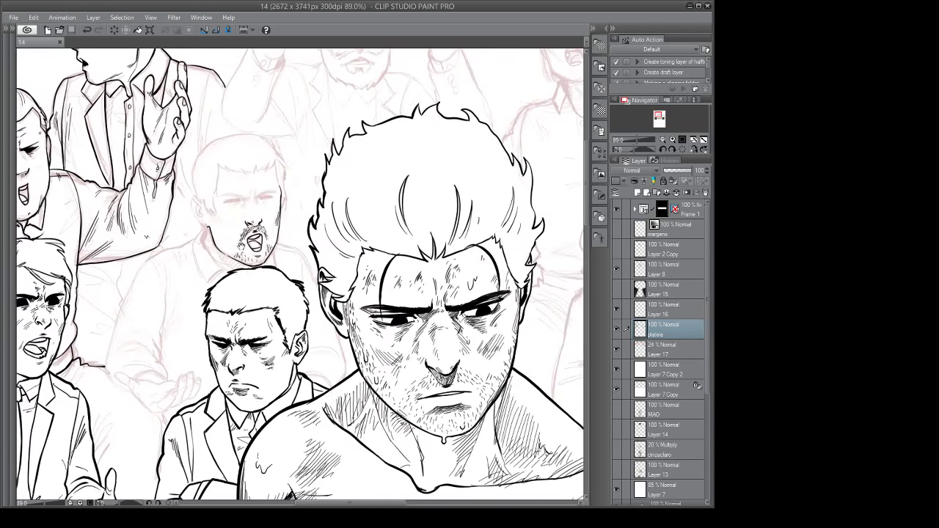
pyautogui.moveTo(240, 245); pyautogui.dragTo(242, 251)
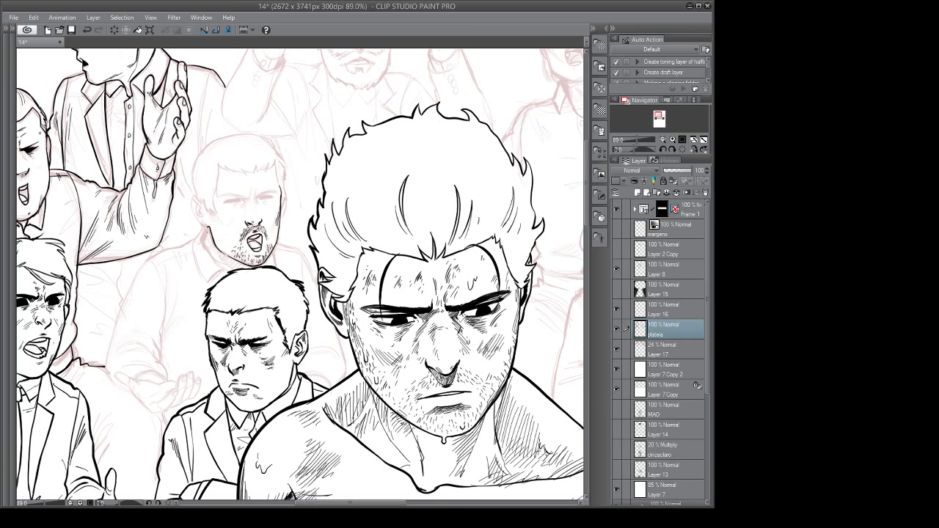
pyautogui.scroll(2, 213, 205)
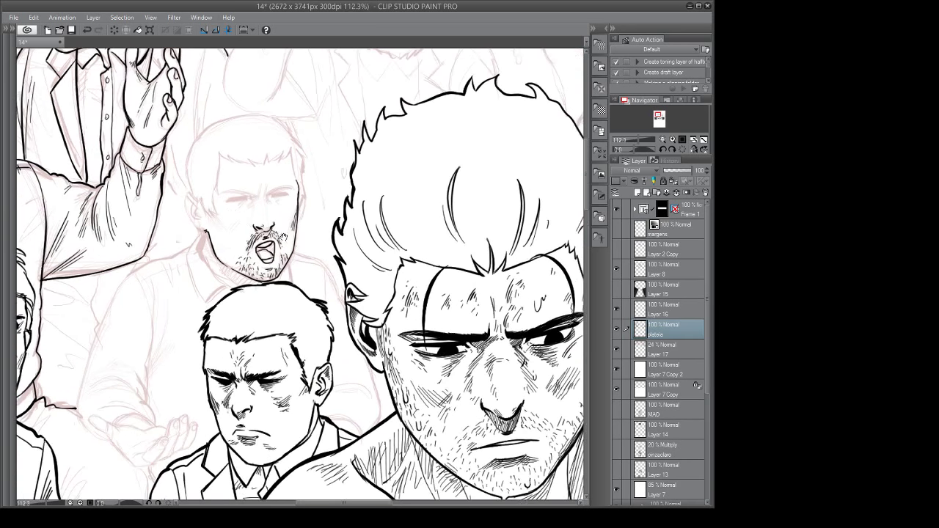
pyautogui.scroll(1, 195, 198)
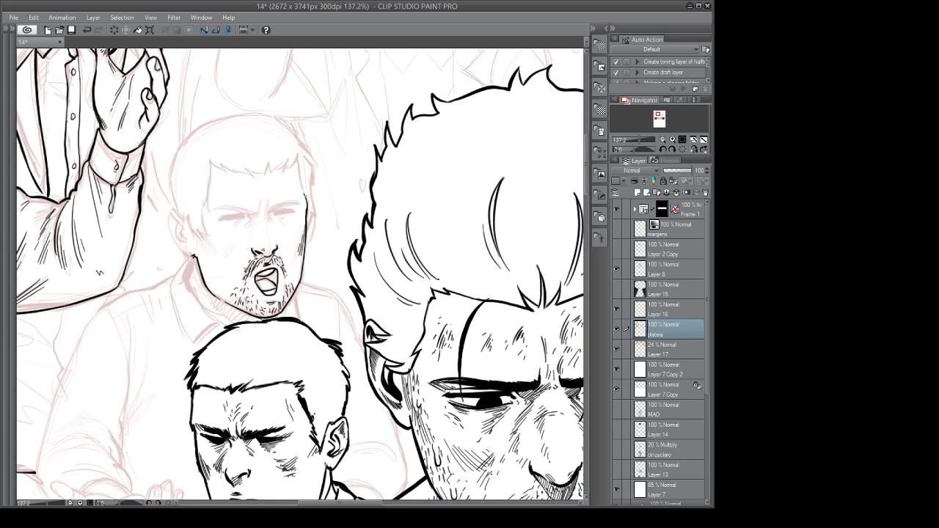
# Ink the goateed man's jagged hairline across the forehead and down to the sideburn near his ear.
pyautogui.moveTo(295, 162); pyautogui.dragTo(306, 201)
pyautogui.moveTo(274, 163)
pyautogui.mouseDown()
pyautogui.moveTo(264, 176)
pyautogui.moveTo(270, 171)
pyautogui.mouseUp()
pyautogui.moveTo(272, 165); pyautogui.dragTo(233, 174)
pyautogui.moveTo(233, 165); pyautogui.dragTo(218, 173)
pyautogui.moveTo(221, 164)
pyautogui.mouseDown()
pyautogui.moveTo(207, 169)
pyautogui.moveTo(210, 234)
pyautogui.moveTo(194, 246)
pyautogui.mouseUp()
pyautogui.moveTo(183, 209); pyautogui.dragTo(204, 240)
pyautogui.moveTo(300, 202)
pyautogui.mouseDown()
pyautogui.moveTo(245, 236)
pyautogui.moveTo(261, 241)
pyautogui.moveTo(252, 264)
pyautogui.mouseUp()
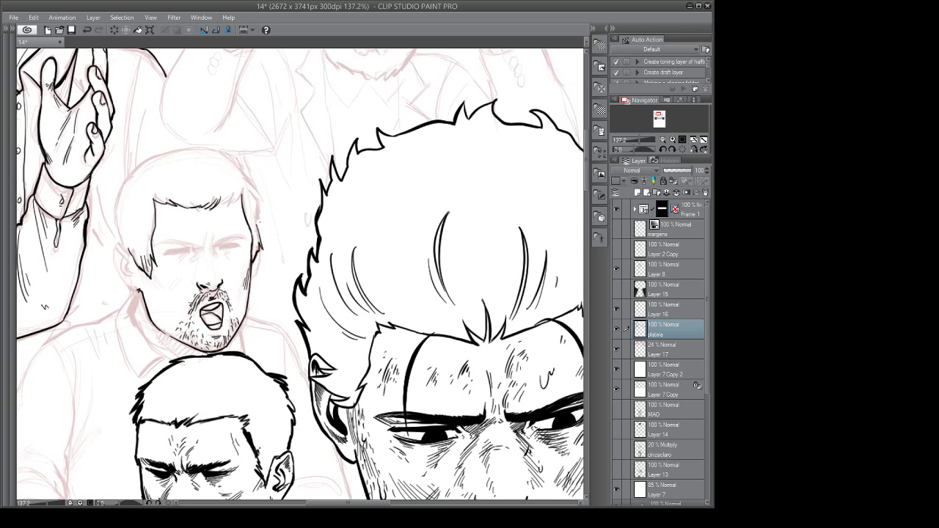
# Ink the hair tufts at the goateed man's far temple and add short strokes to his fringe.
pyautogui.moveTo(256, 224)
pyautogui.mouseDown()
pyautogui.moveTo(253, 184)
pyautogui.moveTo(234, 204)
pyautogui.mouseUp()
pyautogui.moveTo(237, 196); pyautogui.dragTo(224, 208)
pyautogui.press('space')
pyautogui.moveTo(233, 218); pyautogui.dragTo(290, 212)
pyautogui.moveTo(313, 280); pyautogui.dragTo(340, 309)
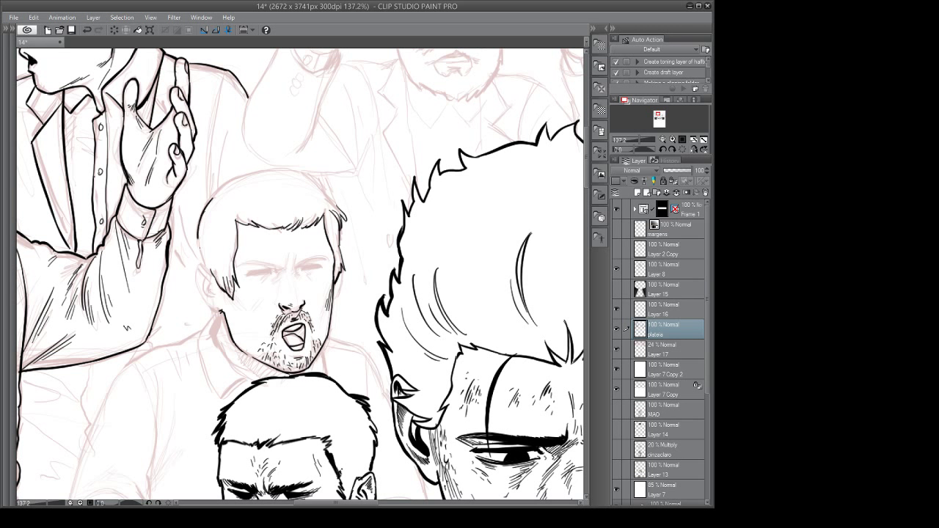
# Ink the back of the goateed man's head and his near ear, including its inner shadow.
pyautogui.moveTo(218, 187)
pyautogui.mouseDown()
pyautogui.moveTo(203, 213)
pyautogui.moveTo(198, 282)
pyautogui.moveTo(230, 323)
pyautogui.mouseUp()
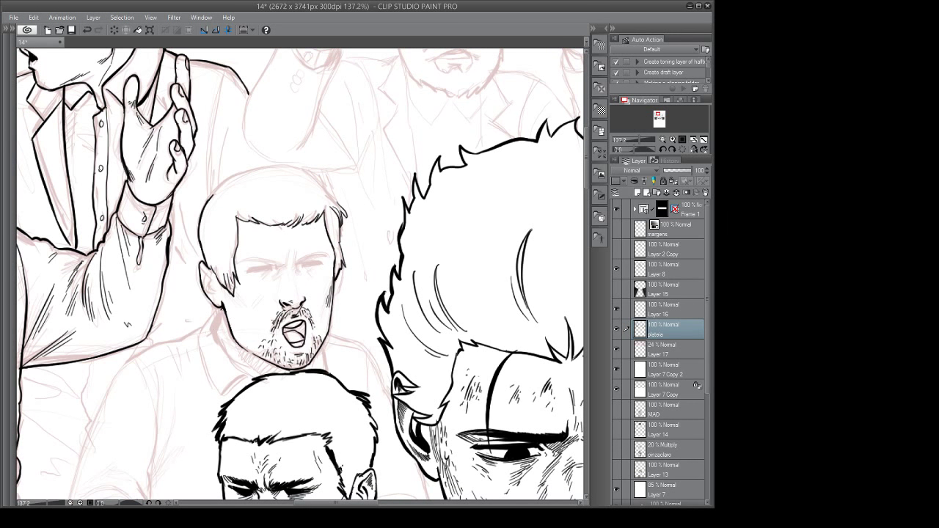
pyautogui.moveTo(333, 264); pyautogui.dragTo(327, 273)
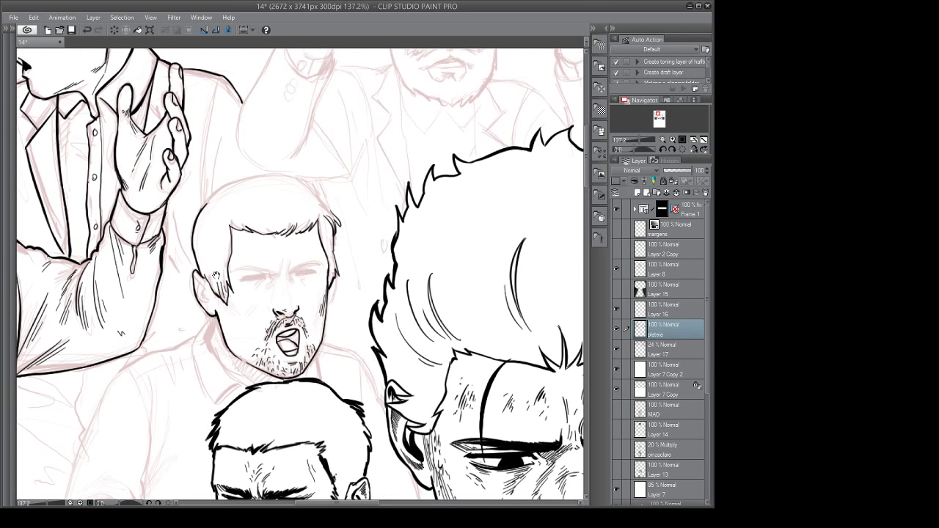
pyautogui.moveTo(198, 280)
pyautogui.mouseDown()
pyautogui.moveTo(211, 303)
pyautogui.moveTo(202, 291)
pyautogui.mouseUp()
pyautogui.moveTo(346, 281)
pyautogui.mouseDown()
pyautogui.moveTo(327, 279)
pyautogui.moveTo(311, 302)
pyautogui.mouseUp()
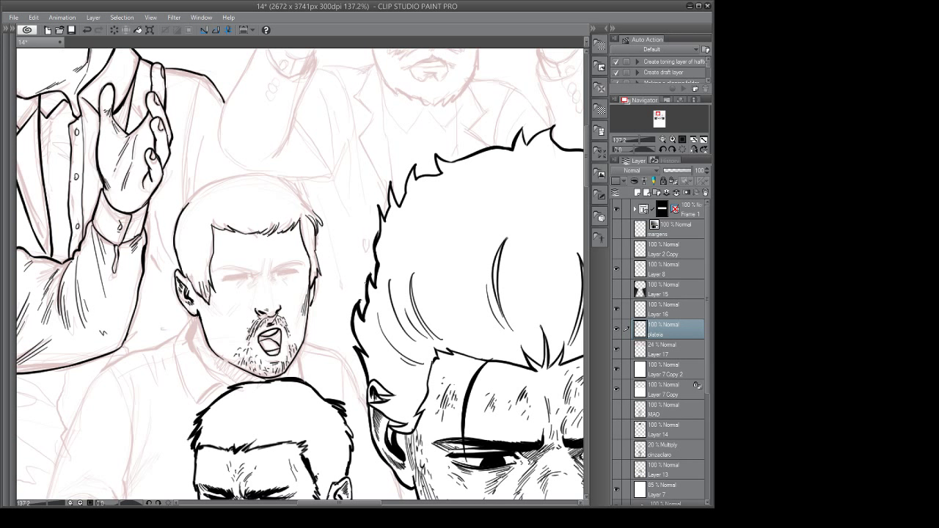
pyautogui.moveTo(246, 244); pyautogui.dragTo(255, 249)
# Ink the top outline of the goateed man's hair from the back of his head to the far temple.
pyautogui.moveTo(198, 208)
pyautogui.mouseDown()
pyautogui.moveTo(247, 180)
pyautogui.moveTo(290, 181)
pyautogui.mouseUp()
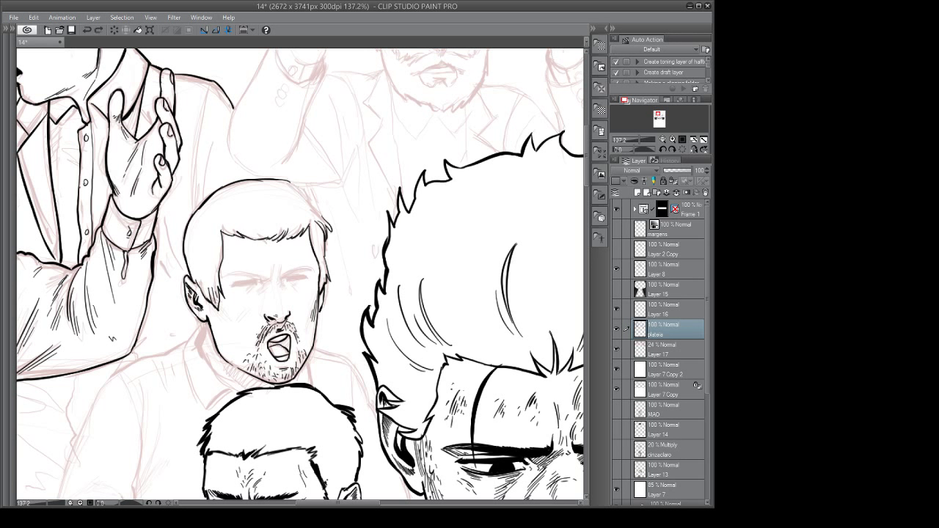
pyautogui.moveTo(291, 181); pyautogui.dragTo(319, 211)
pyautogui.hotkey('ctrl', 'z')
pyautogui.hotkey('ctrl', 'z')
pyautogui.hotkey('ctrl', 'z')
pyautogui.hotkey('ctrl', 'z')
pyautogui.moveTo(289, 181); pyautogui.dragTo(322, 212)
pyautogui.moveTo(313, 203); pyautogui.dragTo(322, 212)
pyautogui.moveTo(317, 258); pyautogui.dragTo(322, 258)
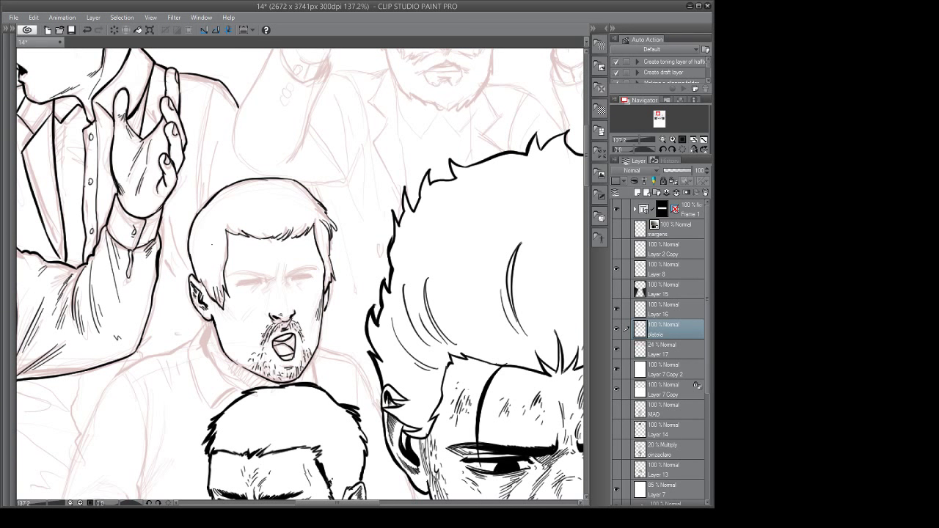
# Add fine hair strokes at the goateed man's far temple and touch up the far side of his face.
pyautogui.moveTo(333, 224)
pyautogui.mouseDown()
pyautogui.moveTo(340, 218)
pyautogui.moveTo(337, 247)
pyautogui.mouseUp()
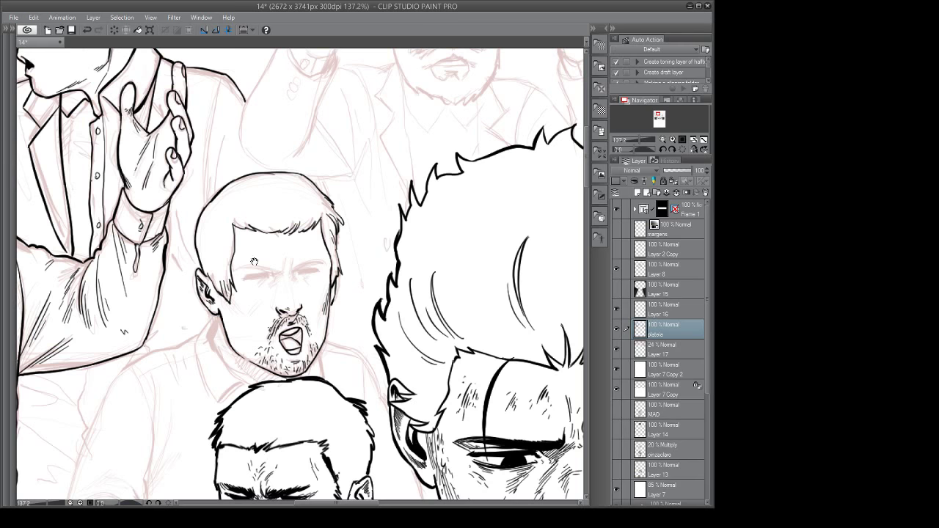
pyautogui.moveTo(276, 269); pyautogui.dragTo(293, 267)
pyautogui.moveTo(355, 291)
pyautogui.mouseDown()
pyautogui.moveTo(367, 234)
pyautogui.moveTo(403, 167)
pyautogui.mouseUp()
pyautogui.moveTo(263, 213)
pyautogui.mouseDown()
pyautogui.moveTo(250, 241)
pyautogui.moveTo(269, 232)
pyautogui.moveTo(276, 257)
pyautogui.moveTo(308, 285)
pyautogui.mouseUp()
pyautogui.moveTo(356, 216); pyautogui.dragTo(357, 212)
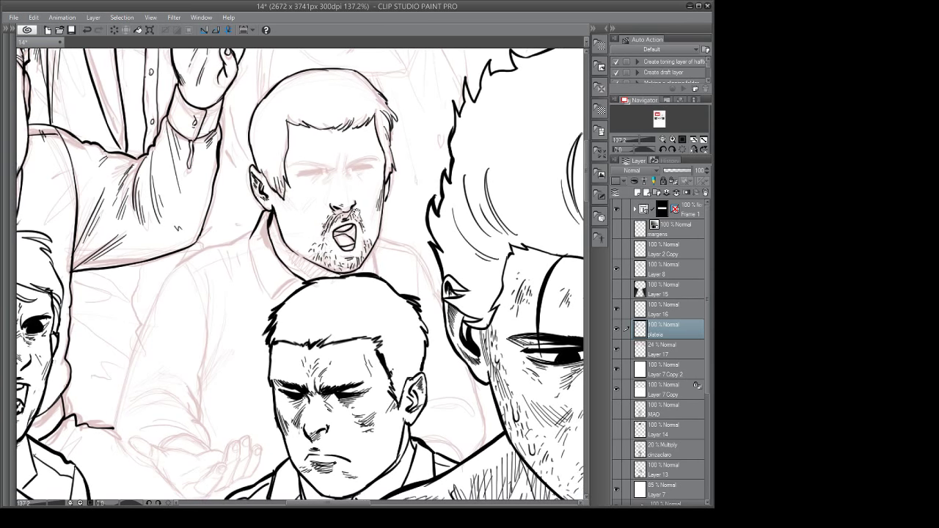
# Ink the outer and inner edges of the goateed man's shirt collar on the near side of his neck, and save the file.
pyautogui.moveTo(249, 233); pyautogui.dragTo(280, 300)
pyautogui.moveTo(279, 234); pyautogui.dragTo(308, 279)
pyautogui.hotkey('ctrl', 'z')
pyautogui.hotkey('ctrl', 'z')
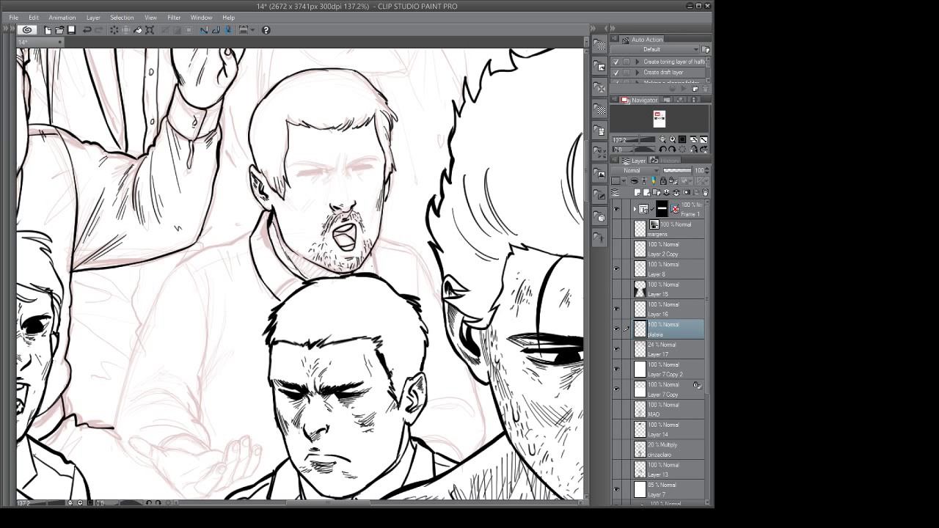
pyautogui.moveTo(372, 255); pyautogui.dragTo(373, 275)
pyautogui.hotkey('ctrl', 'z')
pyautogui.moveTo(293, 340); pyautogui.dragTo(297, 333)
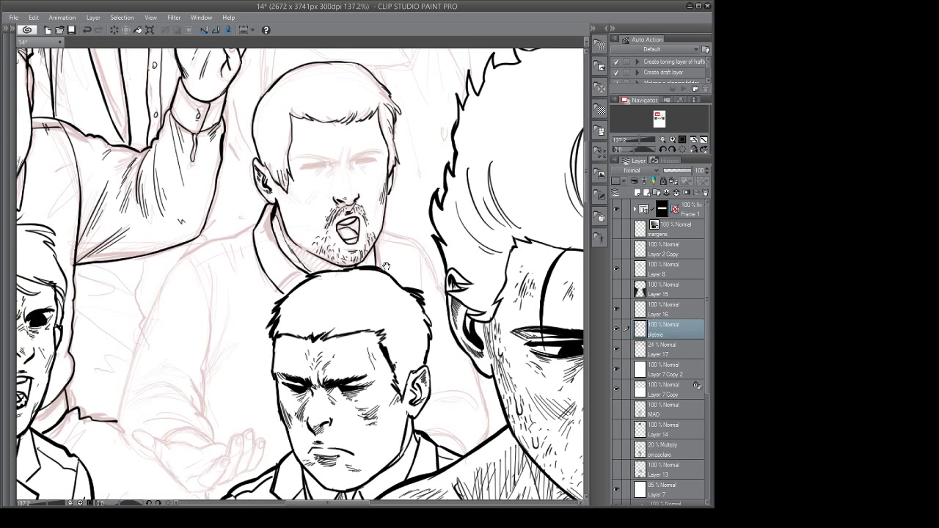
pyautogui.moveTo(386, 265)
pyautogui.mouseDown()
pyautogui.moveTo(341, 280)
pyautogui.moveTo(364, 288)
pyautogui.mouseUp()
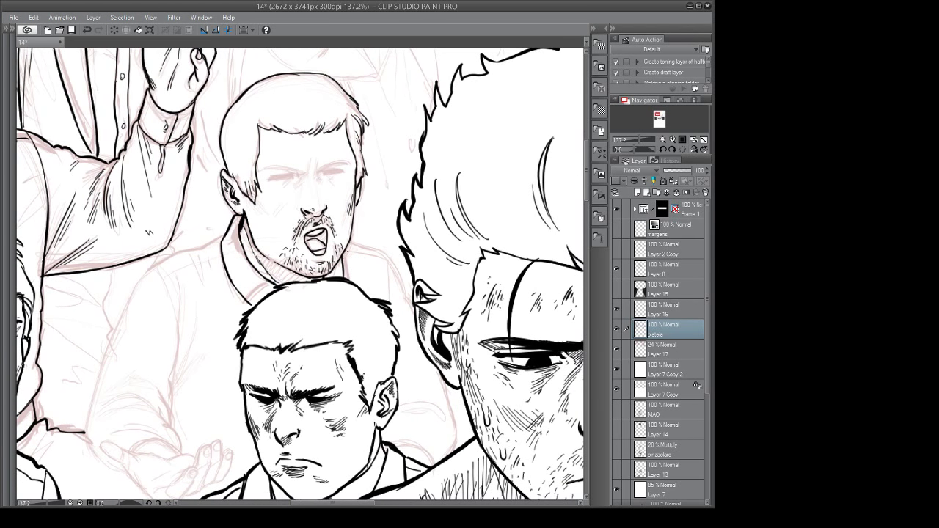
pyautogui.moveTo(202, 275); pyautogui.dragTo(305, 260)
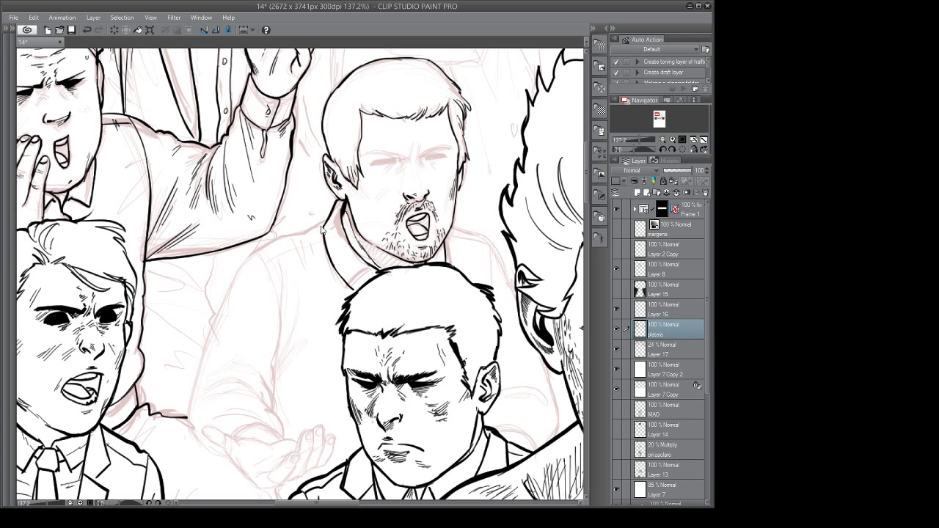
pyautogui.hotkey('ctrl', 's')
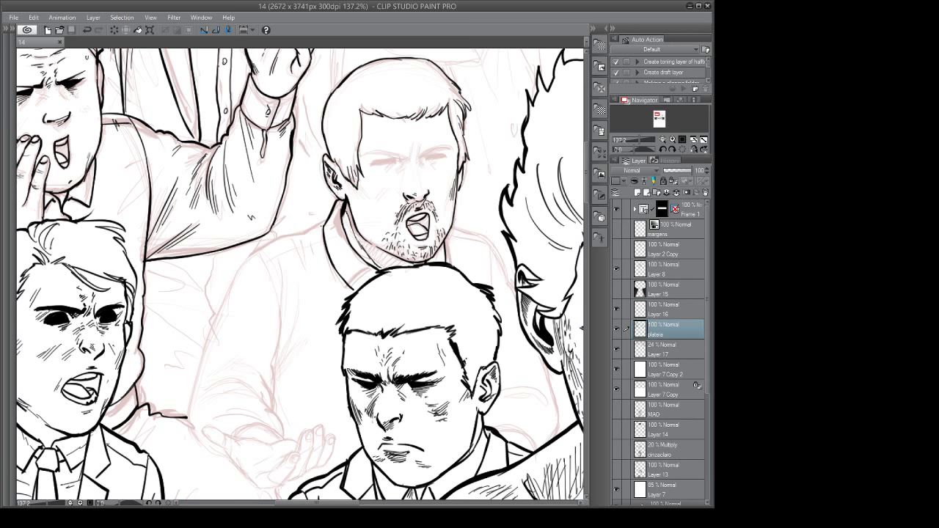
# Ink the goateed man's near shoulder from the collar and the outer edge of his upper sleeve down to the elbow.
pyautogui.moveTo(344, 272); pyautogui.dragTo(397, 244)
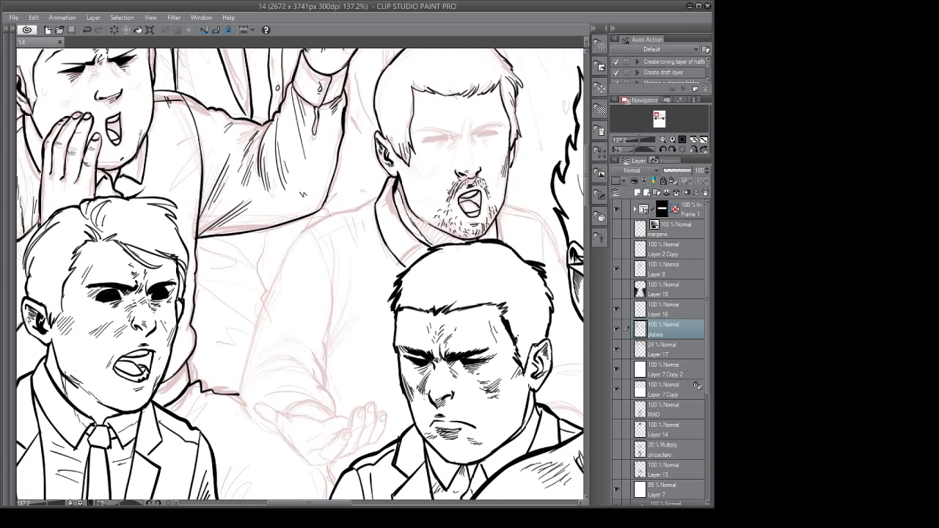
pyautogui.moveTo(330, 215)
pyautogui.mouseDown()
pyautogui.moveTo(295, 237)
pyautogui.moveTo(257, 334)
pyautogui.mouseUp()
pyautogui.moveTo(277, 337)
pyautogui.mouseDown()
pyautogui.moveTo(303, 280)
pyautogui.moveTo(267, 335)
pyautogui.mouseUp()
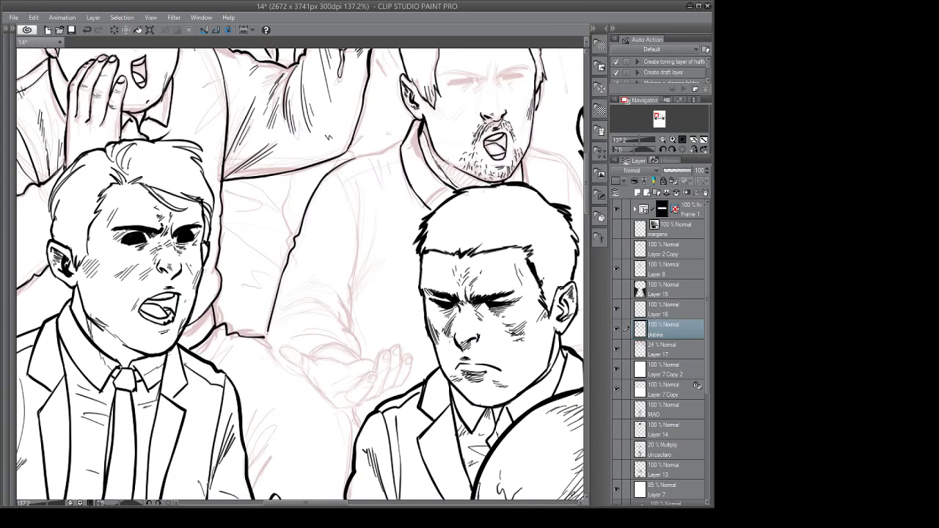
pyautogui.moveTo(368, 324); pyautogui.dragTo(283, 342)
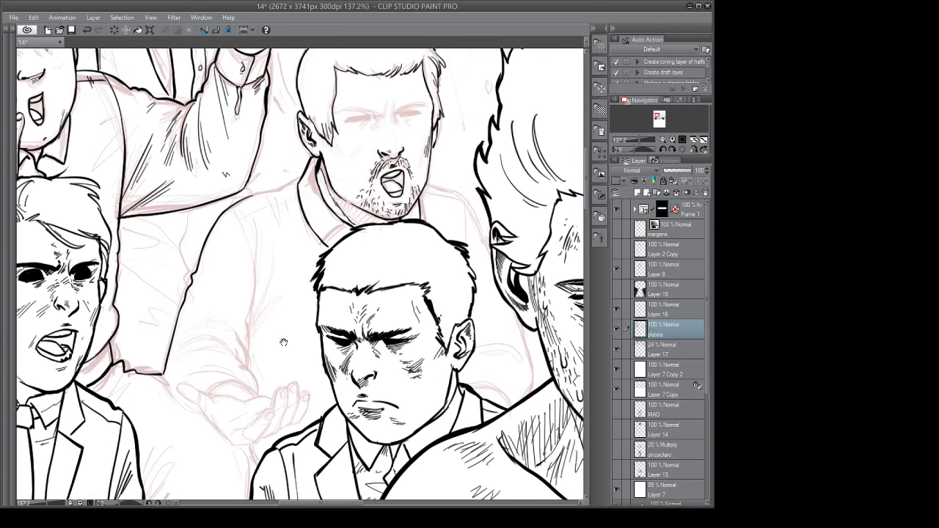
pyautogui.moveTo(343, 319); pyautogui.dragTo(270, 370)
pyautogui.moveTo(172, 249); pyautogui.dragTo(227, 231)
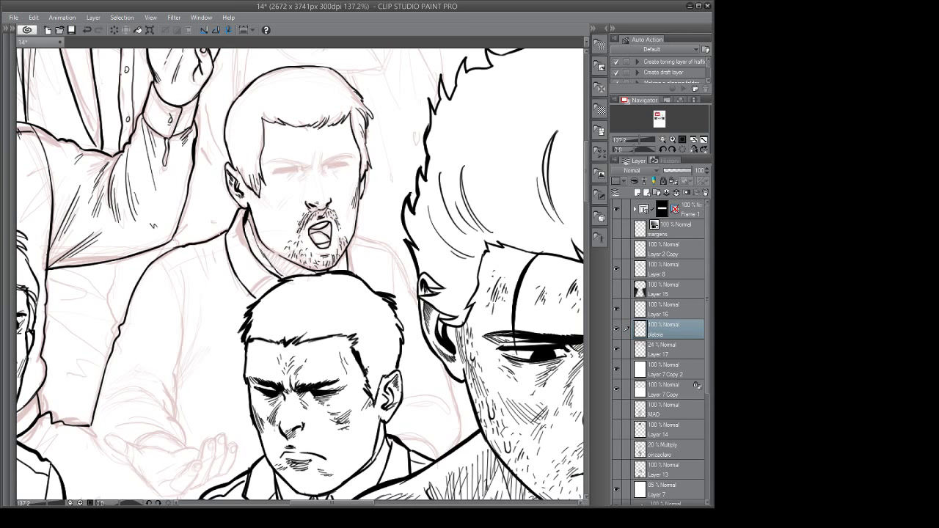
# Ink the goateed man's far shoulder and the outer edge of his far arm down to the main character's shoulder.
pyautogui.moveTo(383, 361)
pyautogui.mouseDown()
pyautogui.moveTo(345, 354)
pyautogui.moveTo(301, 317)
pyautogui.mouseUp()
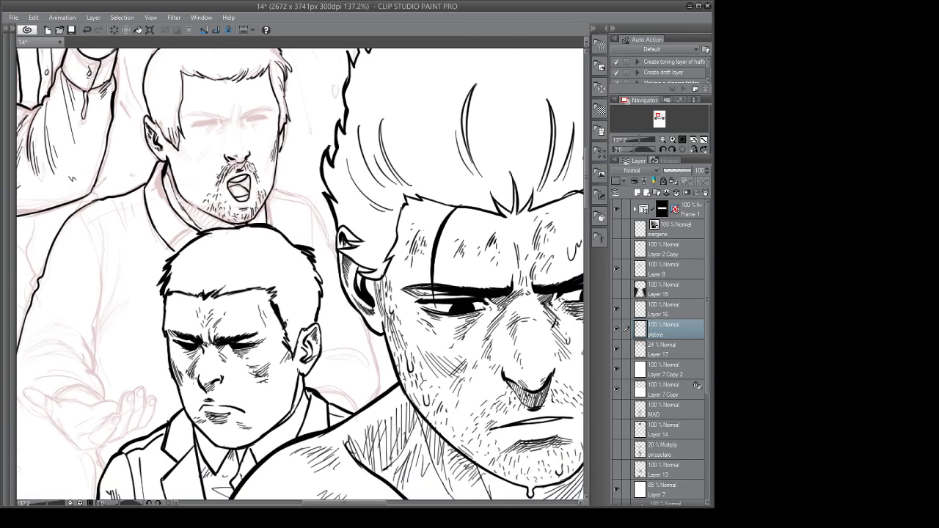
pyautogui.moveTo(272, 189); pyautogui.dragTo(301, 197)
pyautogui.moveTo(300, 228); pyautogui.dragTo(305, 213)
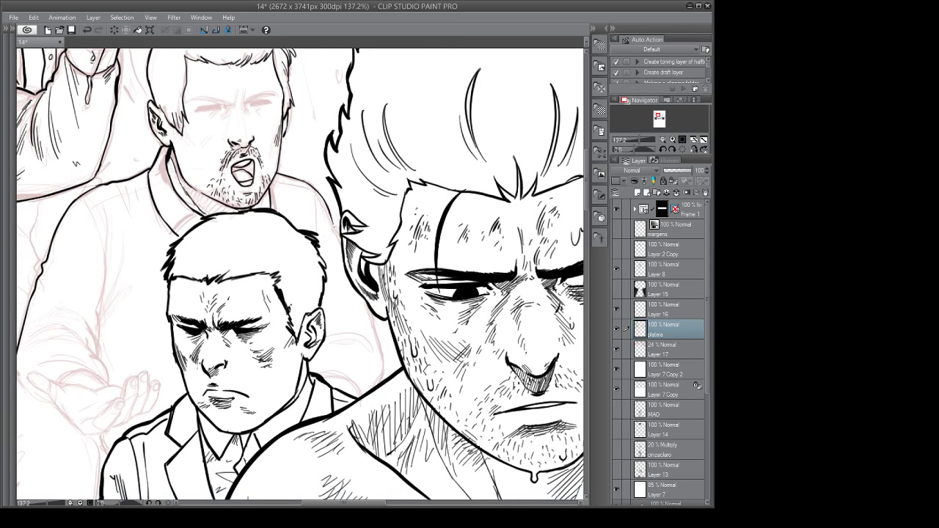
pyautogui.moveTo(329, 212); pyautogui.dragTo(342, 254)
pyautogui.moveTo(362, 296); pyautogui.dragTo(382, 384)
pyautogui.moveTo(390, 332); pyautogui.dragTo(416, 323)
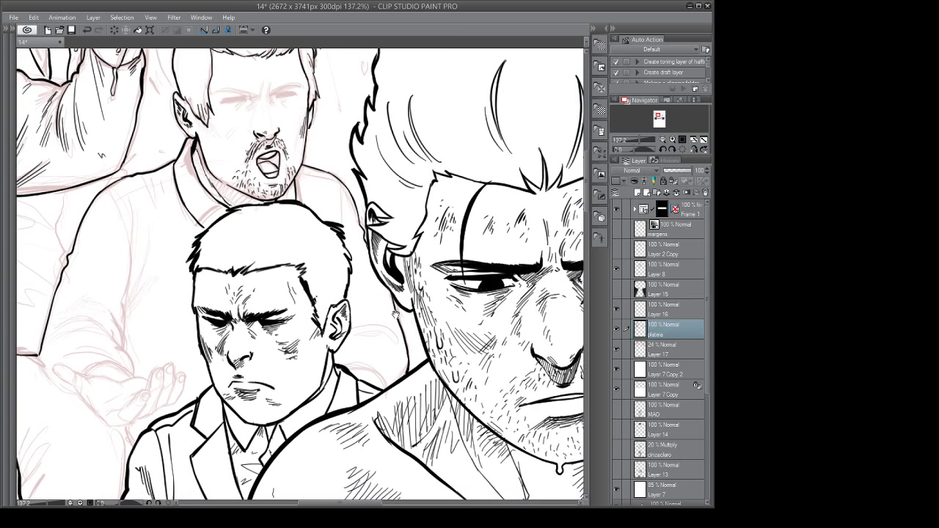
# Add fold strokes to the goateed man's far sleeve and ink its armhole seam below the shoulder.
pyautogui.moveTo(350, 326)
pyautogui.mouseDown()
pyautogui.moveTo(383, 332)
pyautogui.moveTo(403, 349)
pyautogui.mouseUp()
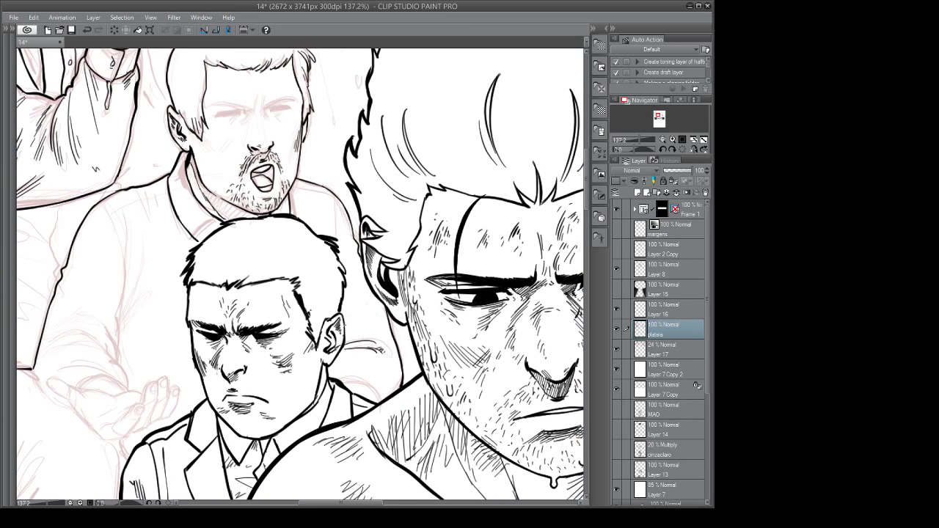
pyautogui.moveTo(344, 324); pyautogui.dragTo(359, 306)
pyautogui.moveTo(349, 323)
pyautogui.mouseDown()
pyautogui.moveTo(372, 306)
pyautogui.moveTo(352, 311)
pyautogui.mouseUp()
pyautogui.moveTo(332, 193); pyautogui.dragTo(337, 235)
pyautogui.moveTo(293, 182)
pyautogui.mouseDown()
pyautogui.moveTo(334, 196)
pyautogui.moveTo(321, 197)
pyautogui.mouseUp()
# Ink the goateed man's near shoulder seam and the inner edge of his near sleeve, with fold hatching along it.
pyautogui.moveTo(251, 189); pyautogui.dragTo(302, 195)
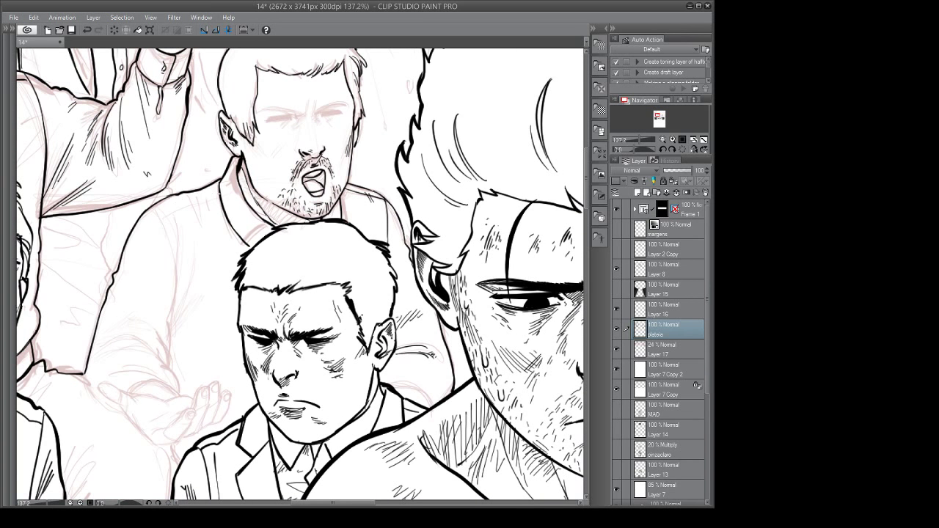
pyautogui.moveTo(221, 191)
pyautogui.mouseDown()
pyautogui.moveTo(157, 214)
pyautogui.moveTo(172, 253)
pyautogui.moveTo(171, 330)
pyautogui.mouseUp()
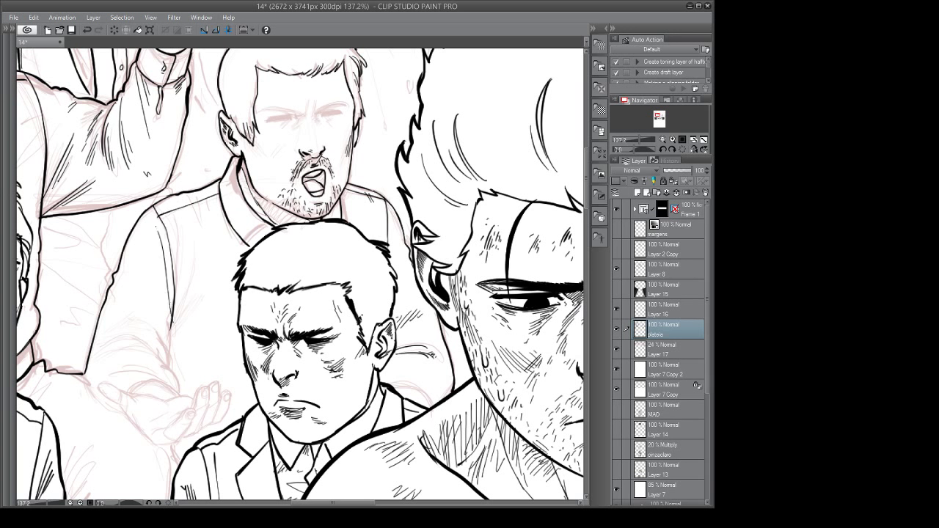
pyautogui.moveTo(155, 226); pyautogui.dragTo(161, 245)
pyautogui.moveTo(156, 247)
pyautogui.mouseDown()
pyautogui.moveTo(163, 287)
pyautogui.moveTo(183, 300)
pyautogui.moveTo(180, 346)
pyautogui.moveTo(195, 318)
pyautogui.moveTo(167, 303)
pyautogui.mouseUp()
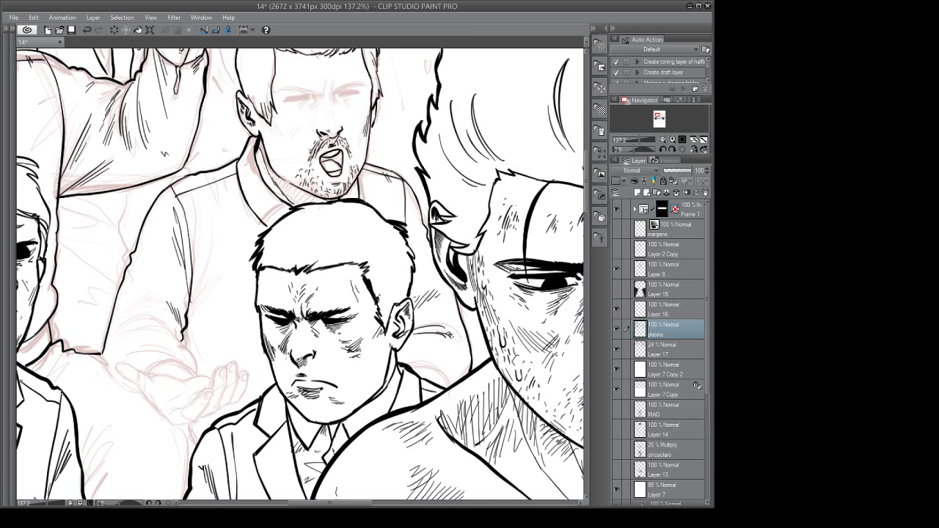
# Ink the underside of the goateed man's near forearm from the elbow towards the outstretched hand.
pyautogui.moveTo(239, 287); pyautogui.dragTo(310, 247)
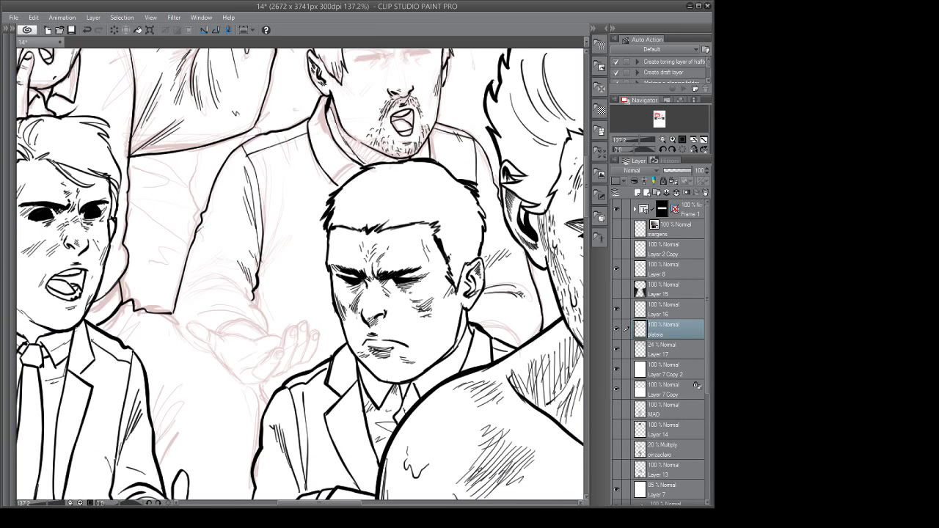
pyautogui.moveTo(204, 227); pyautogui.dragTo(197, 234)
pyautogui.moveTo(302, 297); pyautogui.dragTo(290, 267)
pyautogui.moveTo(252, 323)
pyautogui.mouseDown()
pyautogui.moveTo(296, 302)
pyautogui.moveTo(262, 313)
pyautogui.mouseUp()
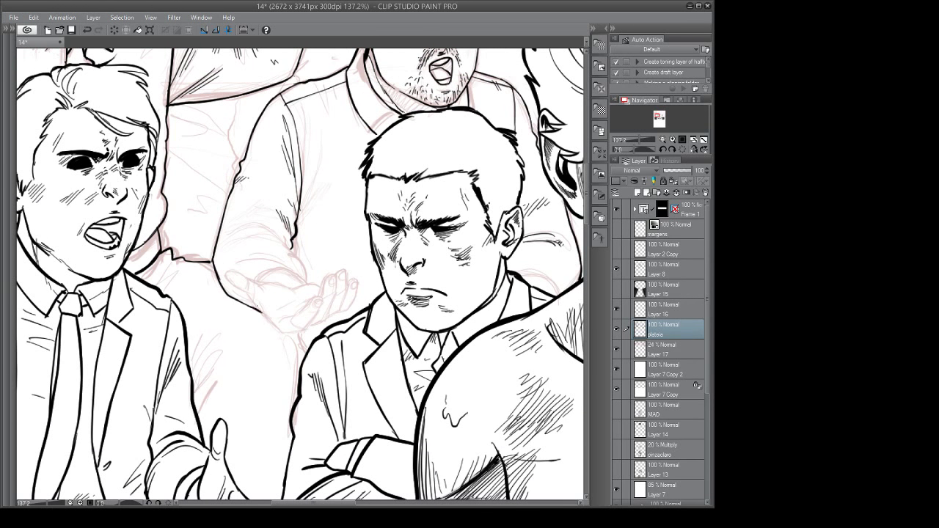
# Ink the lower edge of the goateed man's open hand and its curled fingers with fingernails.
pyautogui.moveTo(378, 289); pyautogui.dragTo(376, 294)
pyautogui.moveTo(275, 324)
pyautogui.mouseDown()
pyautogui.moveTo(327, 317)
pyautogui.moveTo(311, 312)
pyautogui.moveTo(319, 308)
pyautogui.moveTo(302, 342)
pyautogui.moveTo(281, 347)
pyautogui.moveTo(303, 343)
pyautogui.mouseUp()
pyautogui.moveTo(308, 323); pyautogui.dragTo(258, 317)
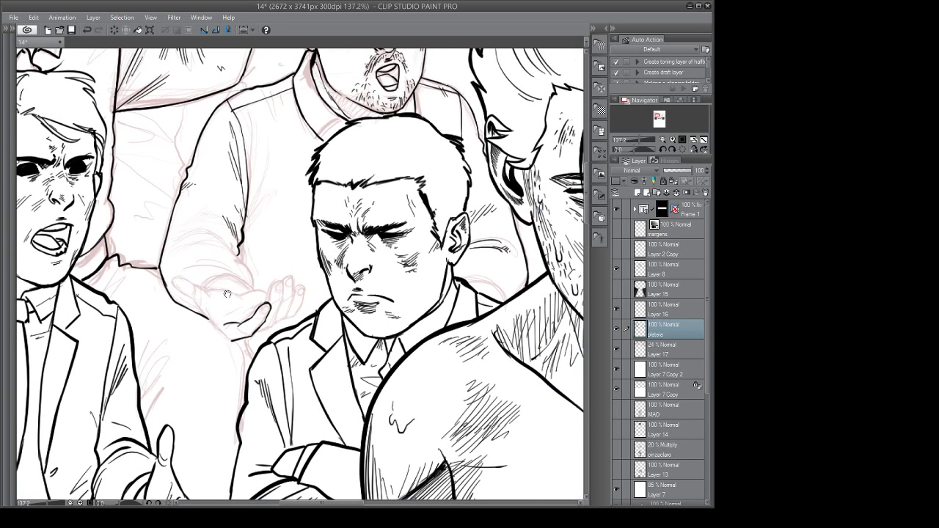
pyautogui.moveTo(191, 299); pyautogui.dragTo(230, 341)
pyautogui.moveTo(271, 307)
pyautogui.mouseDown()
pyautogui.moveTo(262, 313)
pyautogui.moveTo(271, 292)
pyautogui.moveTo(282, 303)
pyautogui.moveTo(274, 325)
pyautogui.moveTo(256, 332)
pyautogui.mouseUp()
pyautogui.moveTo(275, 287)
pyautogui.mouseDown()
pyautogui.moveTo(293, 278)
pyautogui.moveTo(280, 323)
pyautogui.mouseUp()
pyautogui.moveTo(285, 319); pyautogui.dragTo(275, 324)
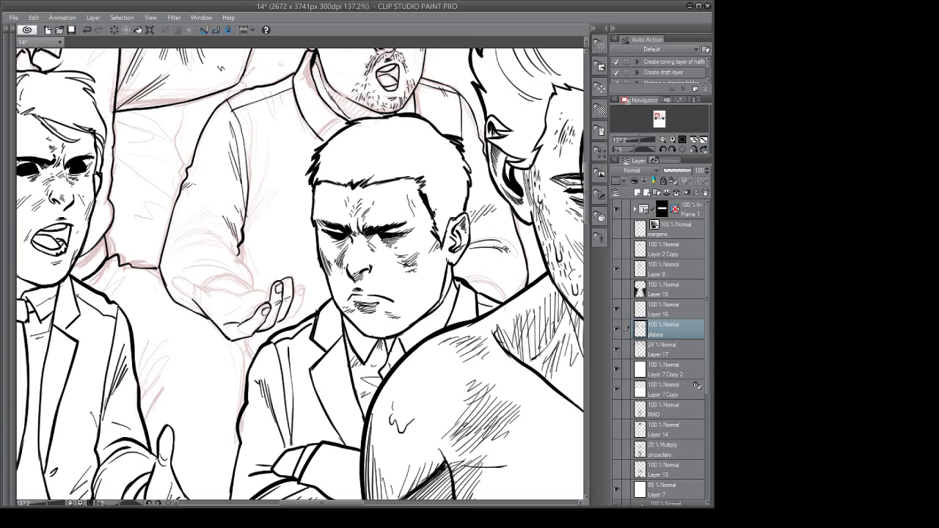
pyautogui.moveTo(308, 294)
pyautogui.mouseDown()
pyautogui.moveTo(287, 287)
pyautogui.moveTo(268, 321)
pyautogui.moveTo(343, 296)
pyautogui.moveTo(304, 381)
pyautogui.moveTo(305, 403)
pyautogui.moveTo(332, 395)
pyautogui.mouseUp()
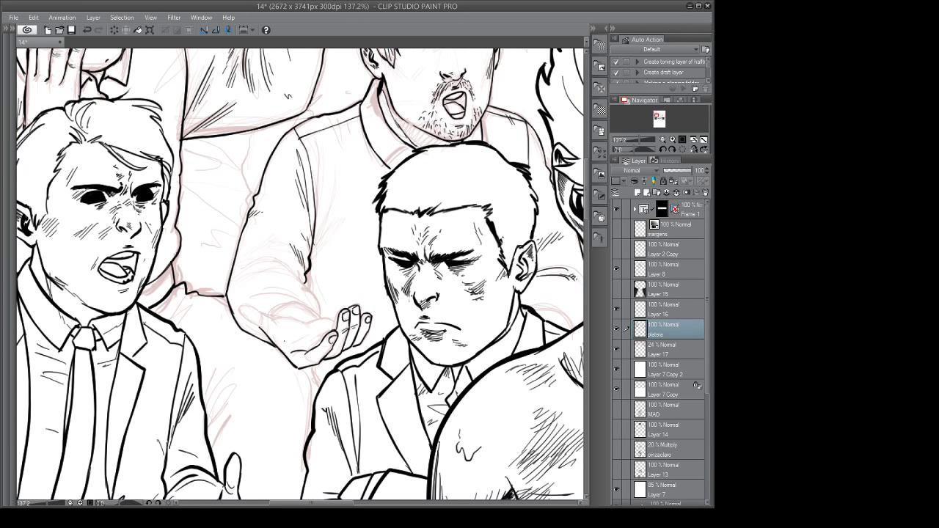
# Ink the crease lines across the palm of the goateed man's open hand.
pyautogui.moveTo(292, 341); pyautogui.dragTo(309, 340)
pyautogui.moveTo(371, 308); pyautogui.dragTo(351, 314)
pyautogui.moveTo(291, 338)
pyautogui.mouseDown()
pyautogui.moveTo(313, 337)
pyautogui.moveTo(293, 352)
pyautogui.moveTo(312, 340)
pyautogui.moveTo(320, 358)
pyautogui.mouseUp()
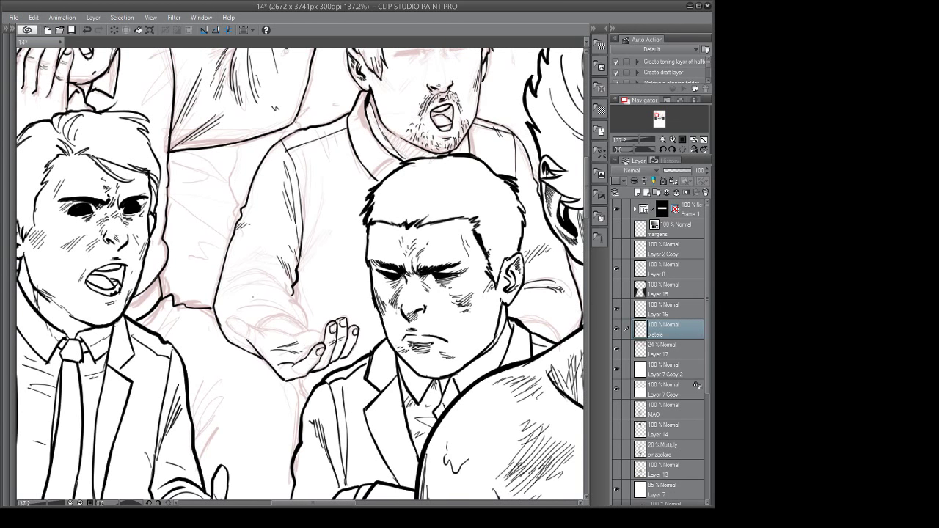
pyautogui.moveTo(278, 339); pyautogui.dragTo(297, 318)
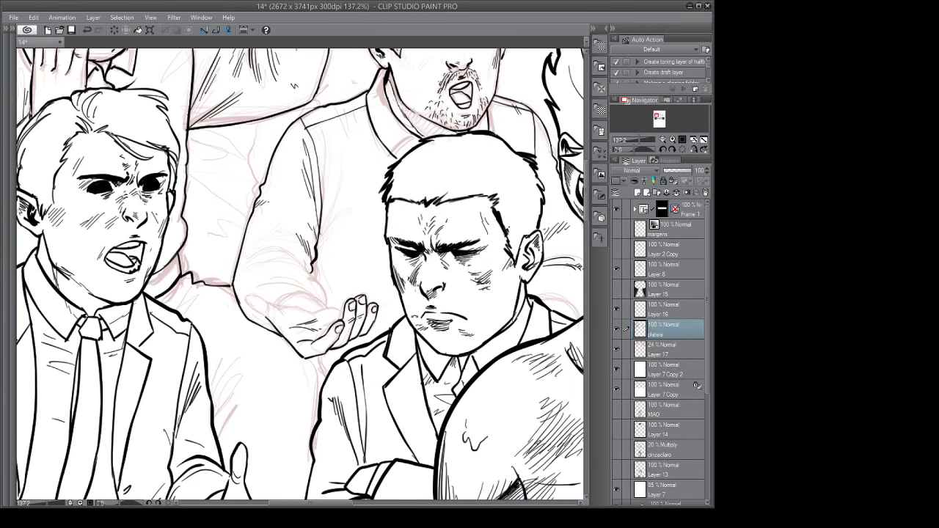
# Rotate the canvas and ink the outline of the goateed man's thumb and the upper edge of his palm.
pyautogui.moveTo(440, 220); pyautogui.dragTo(403, 383)
pyautogui.moveTo(247, 264)
pyautogui.mouseDown()
pyautogui.moveTo(259, 233)
pyautogui.moveTo(254, 275)
pyautogui.moveTo(270, 269)
pyautogui.mouseUp()
pyautogui.moveTo(268, 314)
pyautogui.mouseDown()
pyautogui.moveTo(280, 298)
pyautogui.moveTo(281, 328)
pyautogui.mouseUp()
pyautogui.moveTo(412, 369)
pyautogui.mouseDown()
pyautogui.moveTo(369, 144)
pyautogui.moveTo(392, 160)
pyautogui.mouseUp()
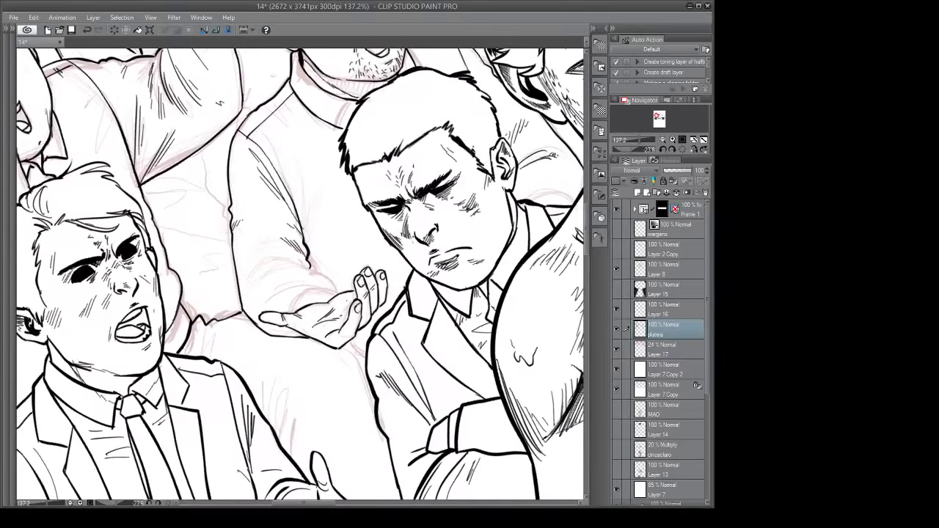
pyautogui.moveTo(362, 307); pyautogui.dragTo(354, 314)
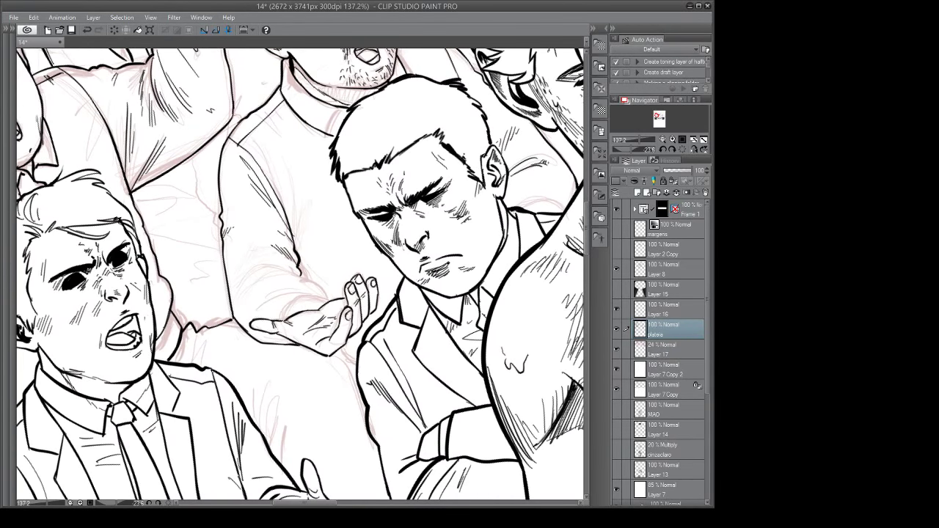
# Ink the goateed man's near sleeve cuff around the wrist and hatch the folds along his forearm, rotating the canvas as needed.
pyautogui.moveTo(283, 321); pyautogui.dragTo(326, 304)
pyautogui.moveTo(450, 302); pyautogui.dragTo(344, 349)
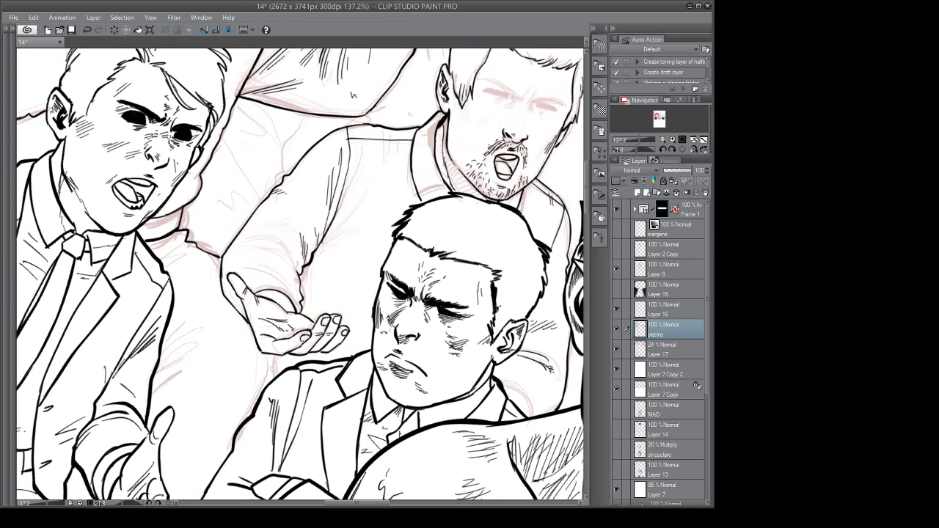
pyautogui.moveTo(458, 275); pyautogui.dragTo(150, 257)
pyautogui.moveTo(471, 270); pyautogui.dragTo(381, 416)
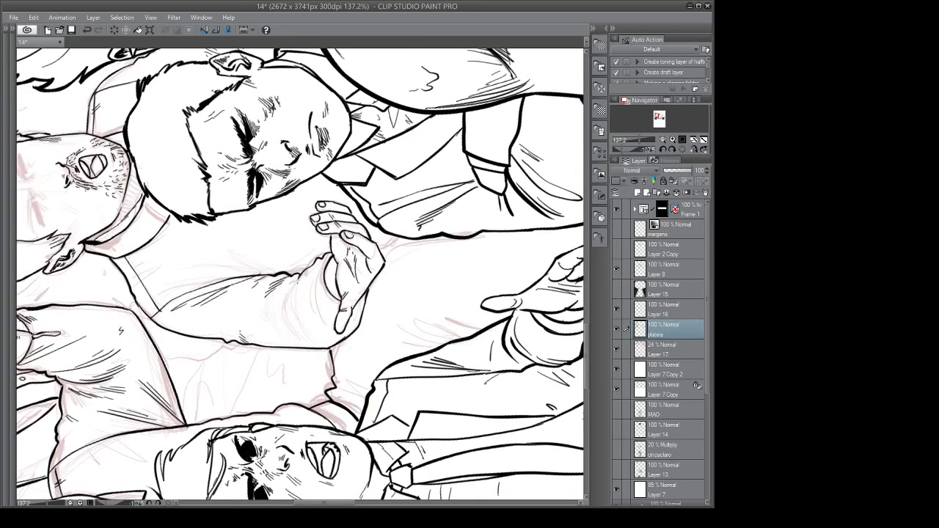
pyautogui.moveTo(297, 280); pyautogui.dragTo(301, 338)
pyautogui.moveTo(293, 286); pyautogui.dragTo(281, 318)
pyautogui.moveTo(291, 293); pyautogui.dragTo(283, 321)
pyautogui.moveTo(291, 305)
pyautogui.mouseDown()
pyautogui.moveTo(285, 324)
pyautogui.moveTo(261, 318)
pyautogui.moveTo(265, 328)
pyautogui.mouseUp()
pyautogui.moveTo(331, 256)
pyautogui.mouseDown()
pyautogui.moveTo(319, 272)
pyautogui.moveTo(322, 312)
pyautogui.mouseUp()
pyautogui.moveTo(482, 291); pyautogui.dragTo(256, 407)
pyautogui.moveTo(317, 358); pyautogui.dragTo(380, 354)
pyautogui.moveTo(323, 279); pyautogui.dragTo(310, 285)
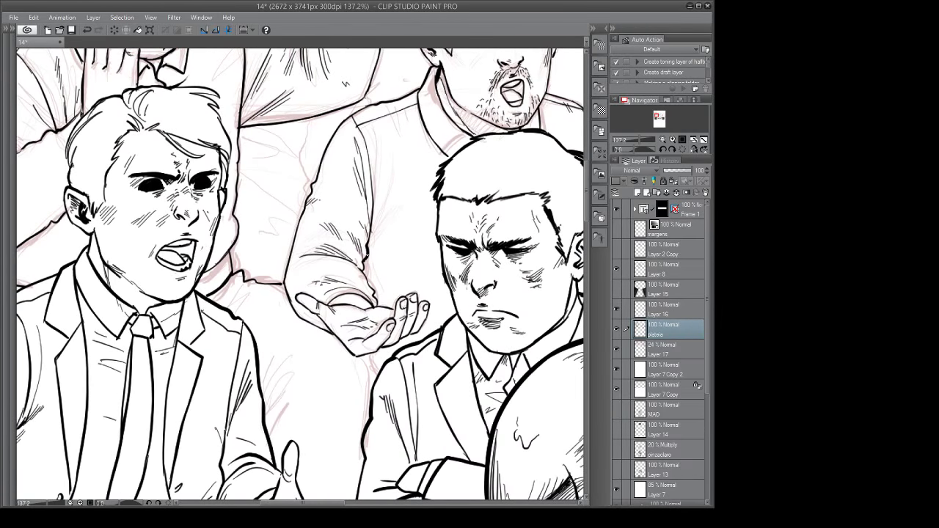
# Ink long fold strokes on the goateed man's near upper sleeve, add hatching near the elbow, and save the file.
pyautogui.moveTo(367, 257); pyautogui.dragTo(253, 361)
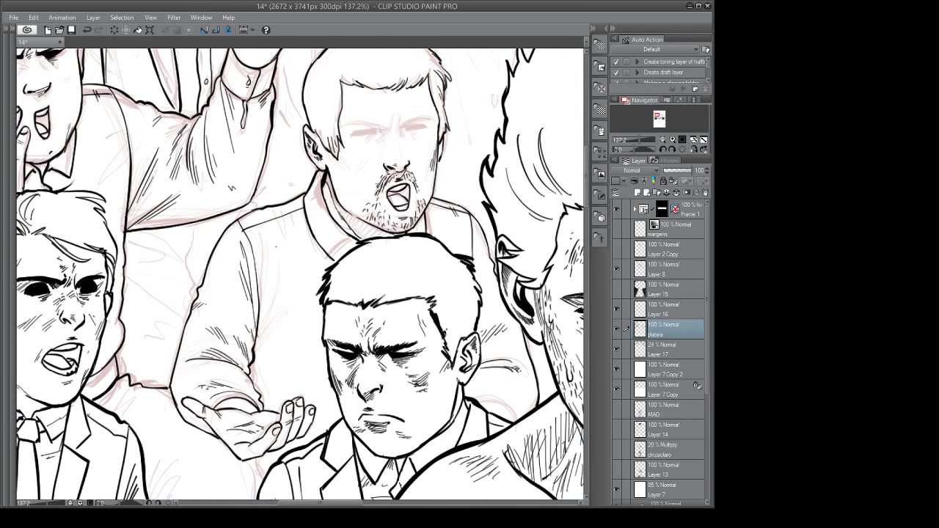
pyautogui.moveTo(276, 247); pyautogui.dragTo(259, 327)
pyautogui.moveTo(278, 276)
pyautogui.mouseDown()
pyautogui.moveTo(260, 331)
pyautogui.moveTo(302, 321)
pyautogui.moveTo(267, 334)
pyautogui.moveTo(267, 350)
pyautogui.mouseUp()
pyautogui.moveTo(379, 311); pyautogui.dragTo(364, 193)
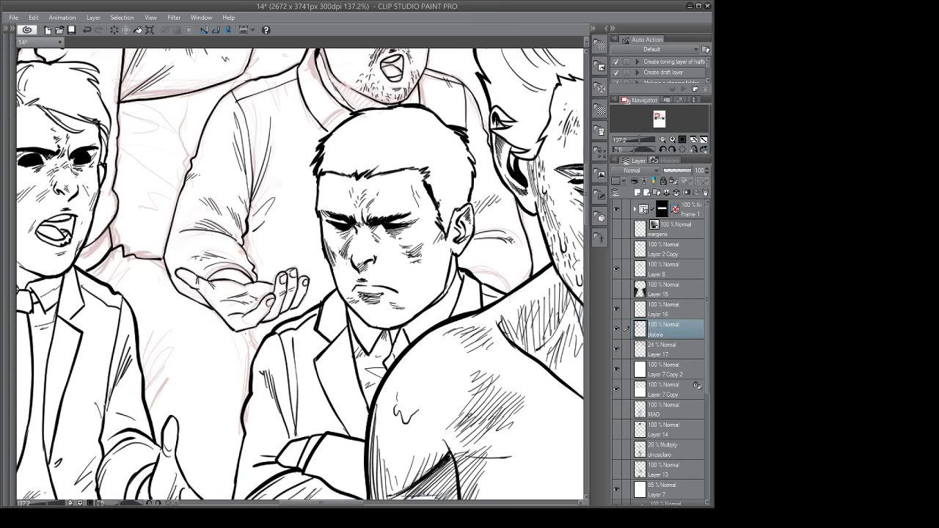
pyautogui.moveTo(256, 353); pyautogui.dragTo(247, 331)
pyautogui.moveTo(335, 272)
pyautogui.mouseDown()
pyautogui.moveTo(338, 300)
pyautogui.moveTo(321, 353)
pyautogui.mouseUp()
pyautogui.moveTo(286, 201); pyautogui.dragTo(283, 259)
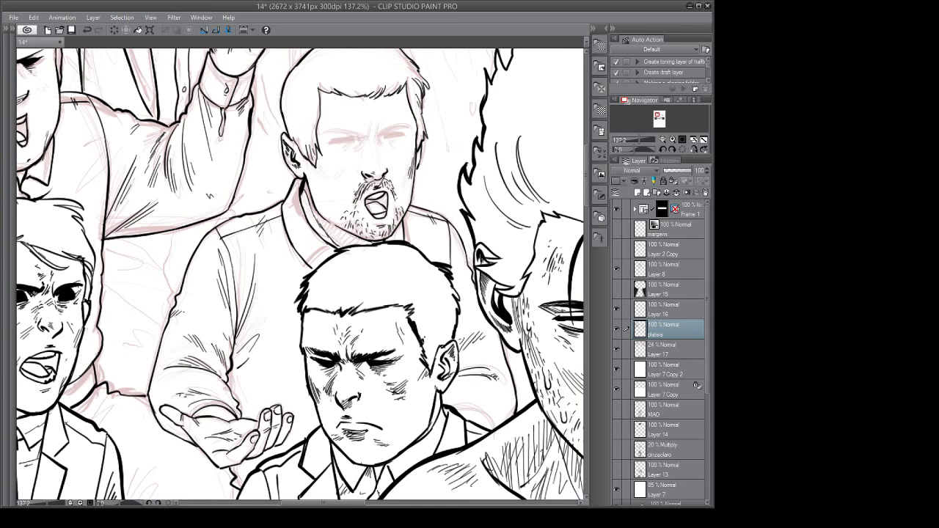
pyautogui.hotkey('ctrl', 's')
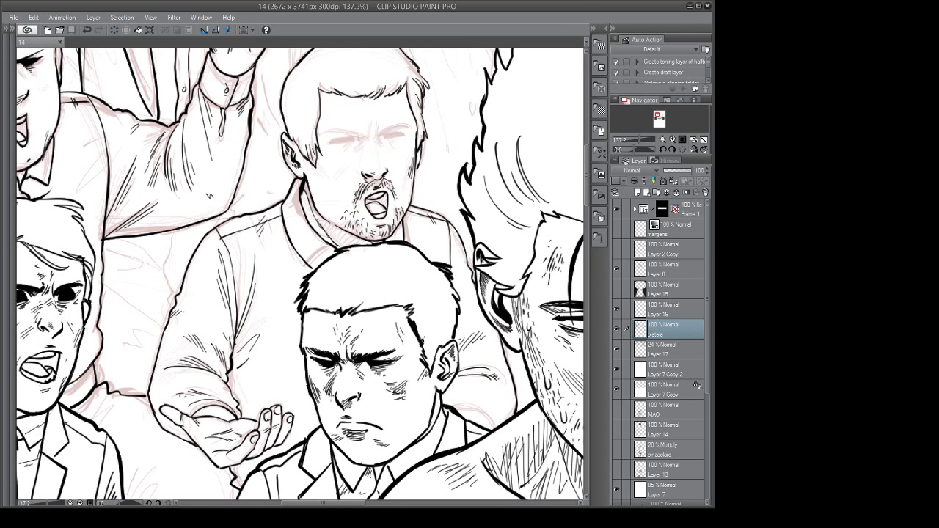
# Ink short fold strokes on the goateed man's shirt front below the collar, undoing and redrawing the first attempts.
pyautogui.moveTo(249, 276)
pyautogui.mouseDown()
pyautogui.moveTo(271, 239)
pyautogui.moveTo(279, 256)
pyautogui.mouseUp()
pyautogui.moveTo(303, 239); pyautogui.dragTo(280, 267)
pyautogui.hotkey('ctrl', 'z')
pyautogui.hotkey('ctrl', 'z')
pyautogui.moveTo(290, 262); pyautogui.dragTo(277, 277)
pyautogui.moveTo(285, 273); pyautogui.dragTo(274, 284)
pyautogui.moveTo(370, 283); pyautogui.dragTo(347, 303)
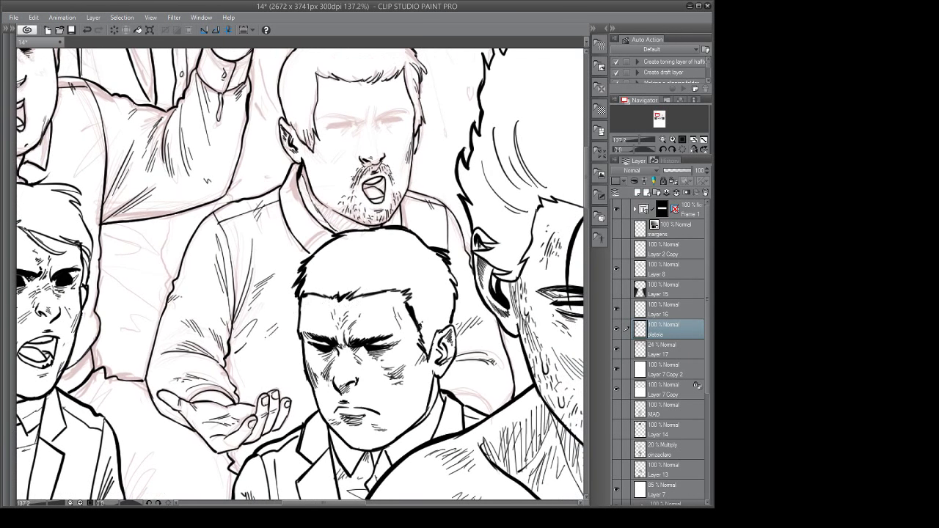
# Ink the frown lines between the goateed man's eyes and both of his lowered eyebrows over the sketch.
pyautogui.moveTo(384, 348); pyautogui.dragTo(306, 396)
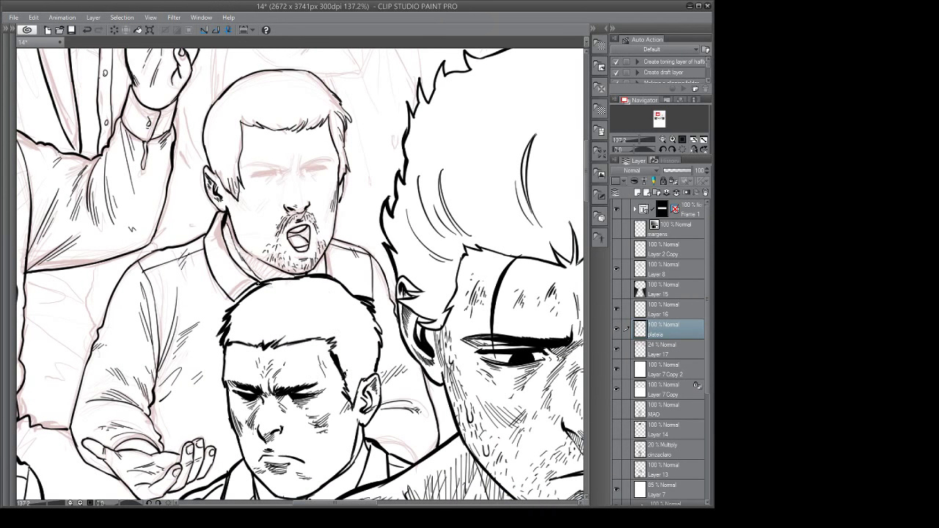
pyautogui.moveTo(345, 265)
pyautogui.mouseDown()
pyautogui.moveTo(300, 320)
pyautogui.moveTo(309, 340)
pyautogui.mouseUp()
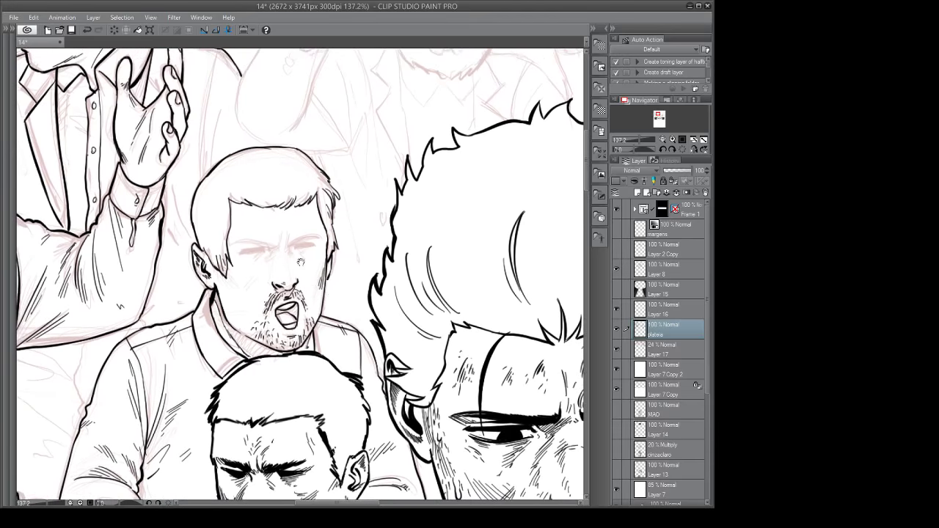
pyautogui.moveTo(314, 236); pyautogui.dragTo(323, 248)
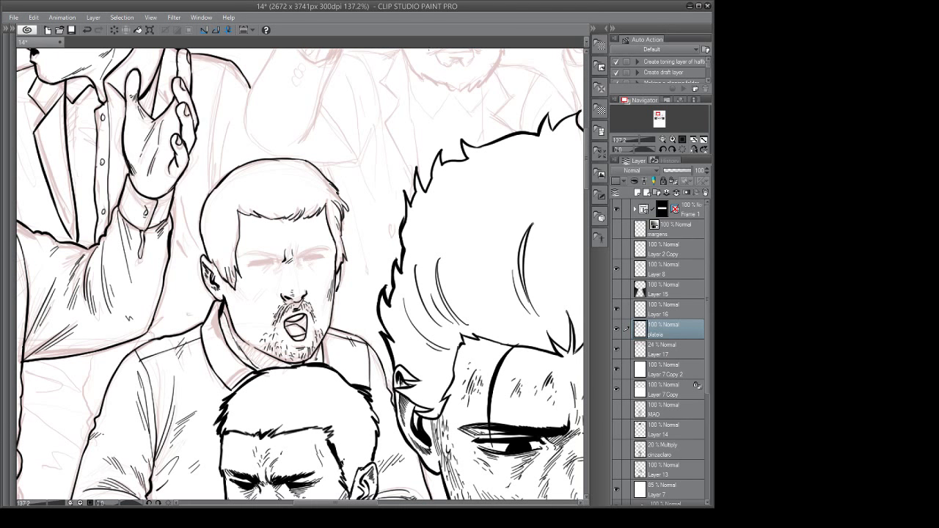
pyautogui.moveTo(334, 261)
pyautogui.mouseDown()
pyautogui.moveTo(348, 260)
pyautogui.moveTo(329, 249)
pyautogui.mouseUp()
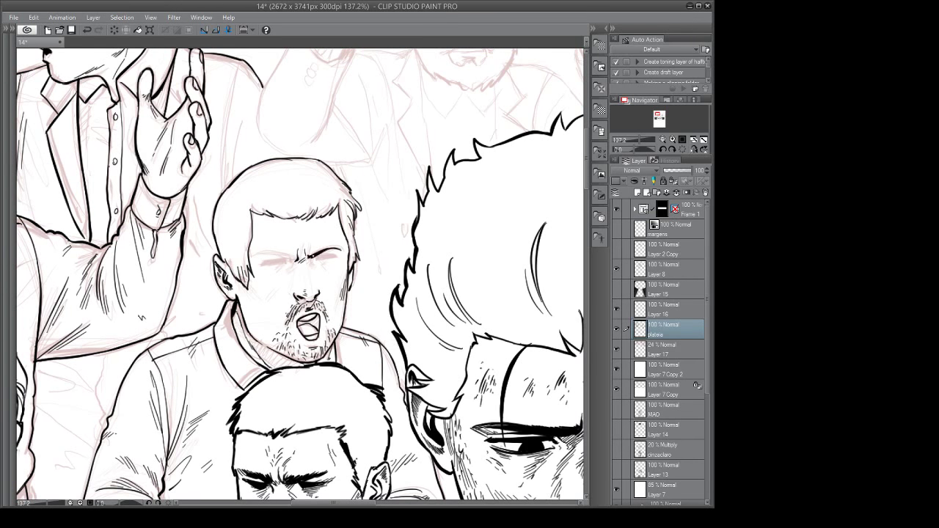
pyautogui.moveTo(253, 256); pyautogui.dragTo(289, 251)
pyautogui.moveTo(267, 257)
pyautogui.mouseDown()
pyautogui.moveTo(286, 252)
pyautogui.moveTo(275, 250)
pyautogui.mouseUp()
pyautogui.moveTo(279, 259); pyautogui.dragTo(297, 256)
# Ink the goateed man's narrowed eyes in solid black and hatch the shadows beneath them and on his cheeks.
pyautogui.scroll(-3, 366, 255)
pyautogui.scroll(4, 366, 254)
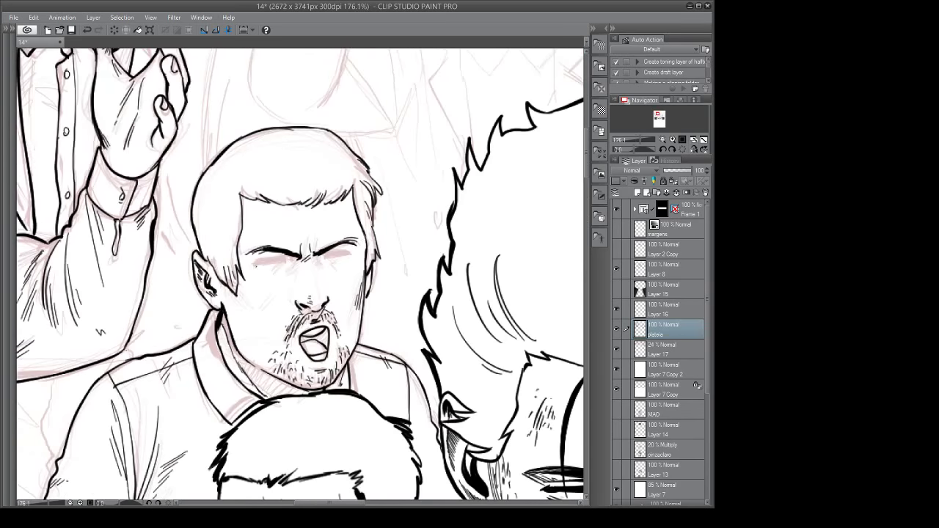
pyautogui.moveTo(255, 266)
pyautogui.mouseDown()
pyautogui.moveTo(288, 254)
pyautogui.moveTo(280, 260)
pyautogui.moveTo(312, 263)
pyautogui.moveTo(298, 255)
pyautogui.moveTo(273, 275)
pyautogui.moveTo(283, 268)
pyautogui.mouseUp()
pyautogui.moveTo(276, 284)
pyautogui.mouseDown()
pyautogui.moveTo(350, 249)
pyautogui.moveTo(340, 250)
pyautogui.mouseUp()
pyautogui.moveTo(330, 254)
pyautogui.mouseDown()
pyautogui.moveTo(352, 252)
pyautogui.moveTo(343, 256)
pyautogui.mouseUp()
pyautogui.moveTo(327, 258); pyautogui.dragTo(344, 251)
pyautogui.moveTo(329, 256)
pyautogui.mouseDown()
pyautogui.moveTo(348, 251)
pyautogui.moveTo(367, 265)
pyautogui.moveTo(356, 266)
pyautogui.moveTo(362, 262)
pyautogui.mouseUp()
pyautogui.moveTo(351, 269)
pyautogui.mouseDown()
pyautogui.moveTo(363, 263)
pyautogui.moveTo(370, 278)
pyautogui.mouseUp()
pyautogui.moveTo(360, 286); pyautogui.dragTo(370, 282)
pyautogui.moveTo(289, 302); pyautogui.dragTo(295, 294)
pyautogui.moveTo(368, 290)
pyautogui.mouseDown()
pyautogui.moveTo(376, 283)
pyautogui.moveTo(384, 297)
pyautogui.moveTo(362, 292)
pyautogui.mouseUp()
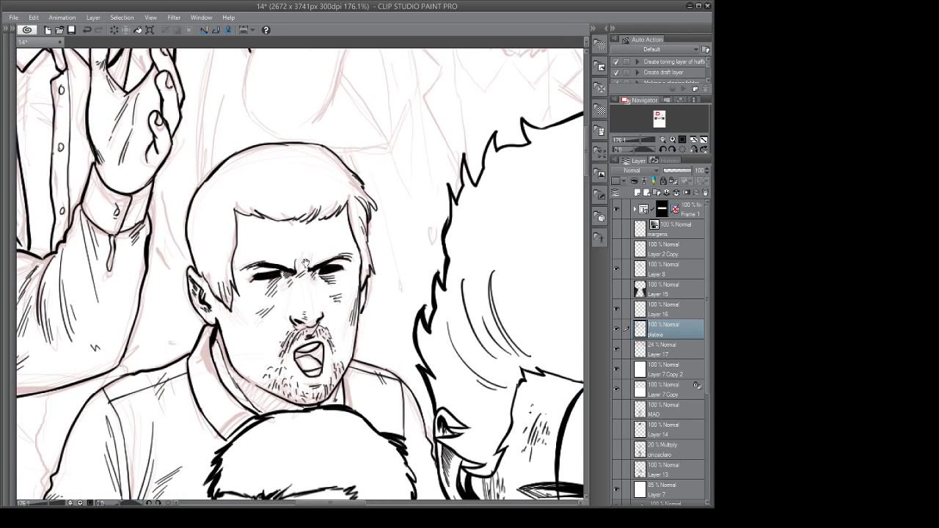
# Ink short crease strokes across the goateed man's forehead above the brows and save the file.
pyautogui.moveTo(278, 244)
pyautogui.mouseDown()
pyautogui.moveTo(295, 252)
pyautogui.moveTo(336, 241)
pyautogui.mouseUp()
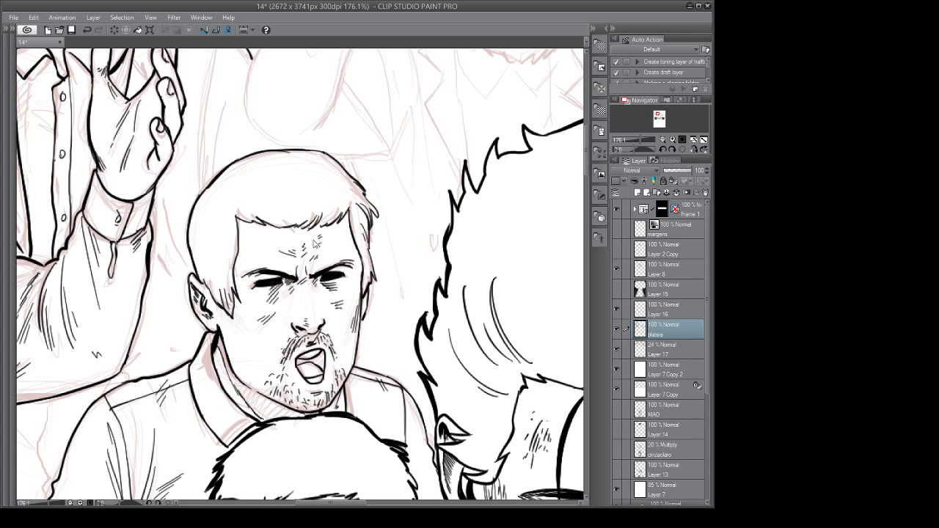
pyautogui.hotkey('ctrl', 's')
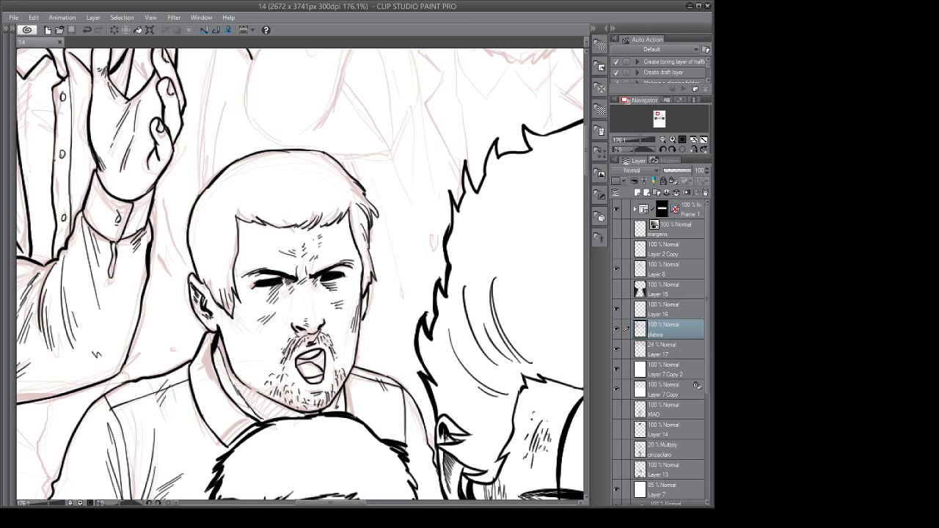
pyautogui.moveTo(233, 321); pyautogui.dragTo(248, 342)
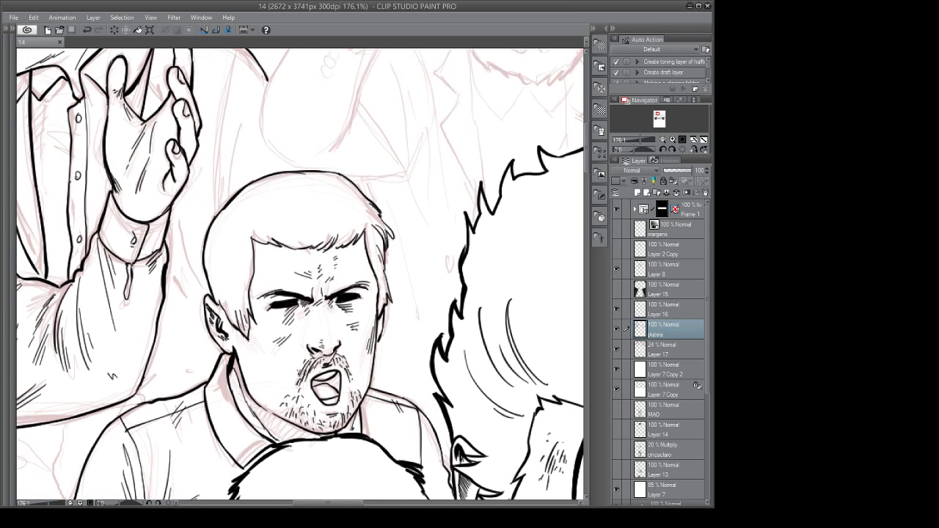
pyautogui.moveTo(363, 371); pyautogui.dragTo(344, 357)
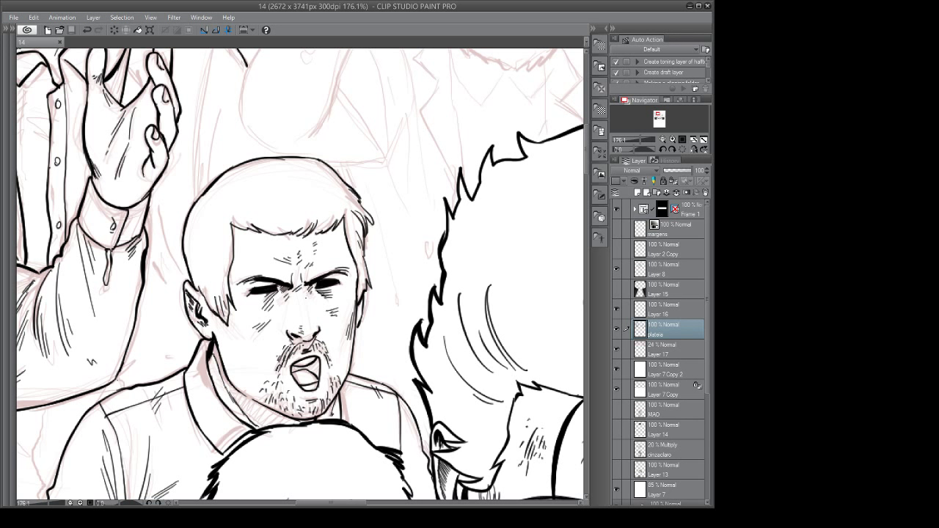
# Add a small sweat drop to the side of the goateed man's face below the ear.
pyautogui.scroll(-3, 352, 326)
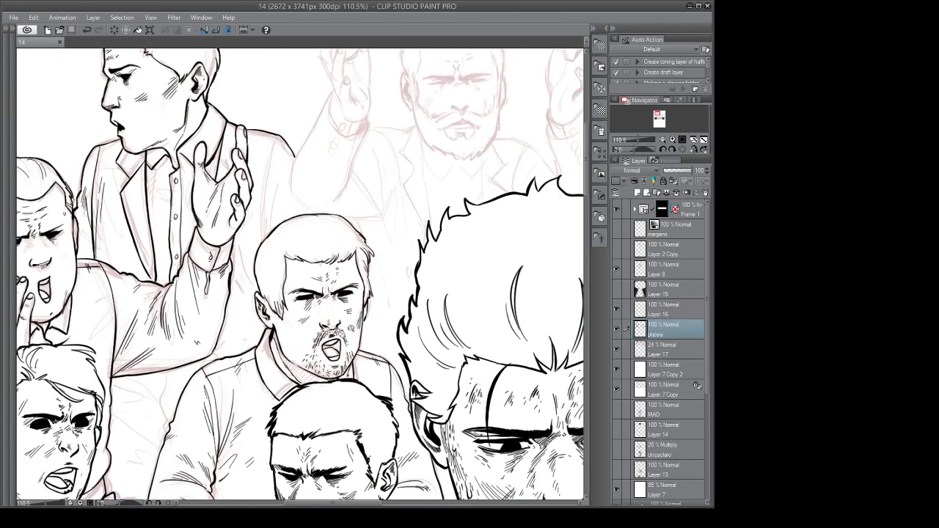
pyautogui.moveTo(346, 303); pyautogui.dragTo(349, 312)
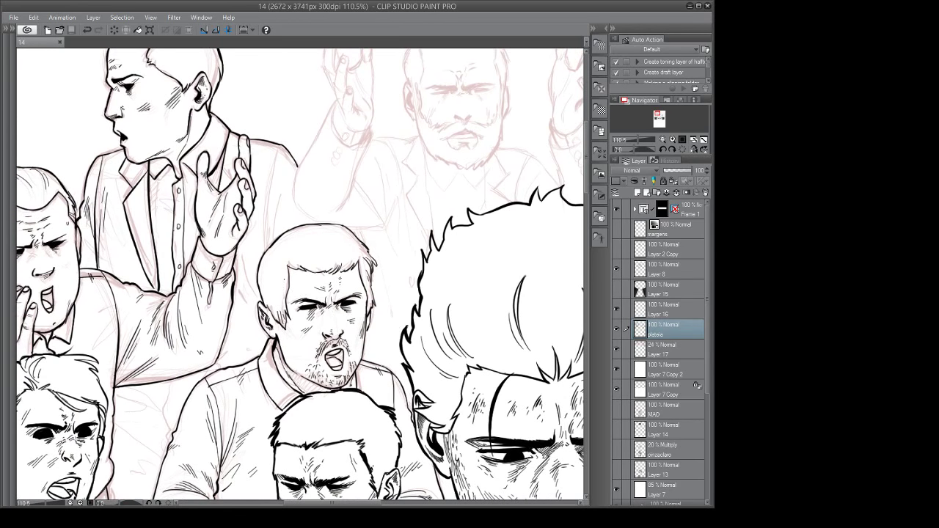
pyautogui.moveTo(283, 269); pyautogui.dragTo(273, 289)
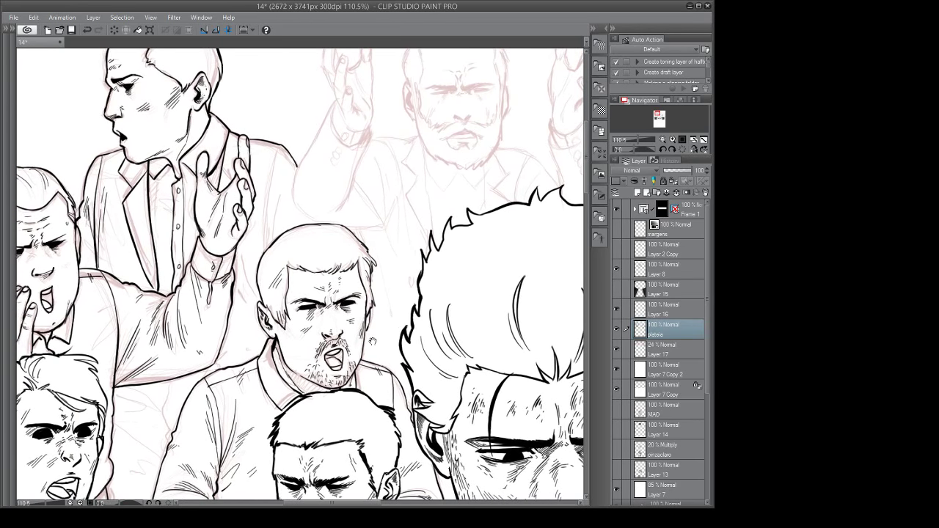
pyautogui.moveTo(358, 342); pyautogui.dragTo(355, 206)
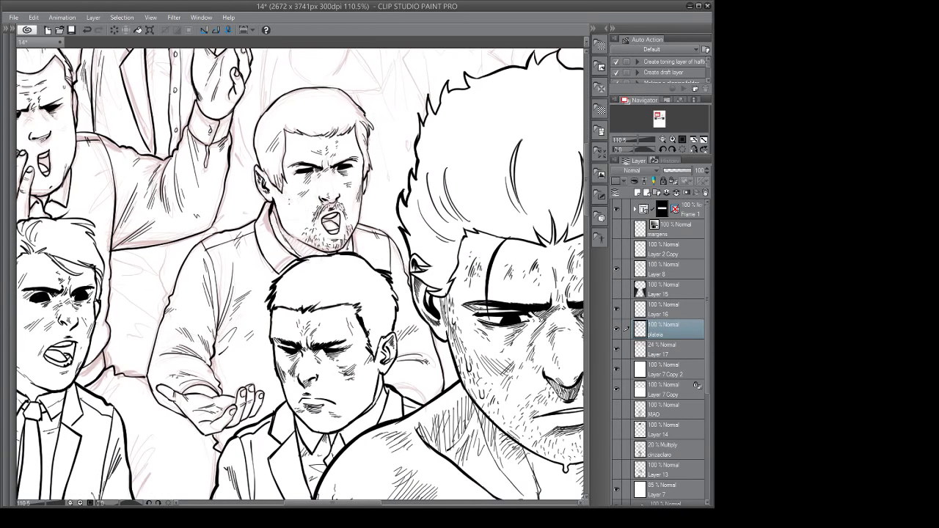
pyautogui.moveTo(336, 268); pyautogui.dragTo(318, 262)
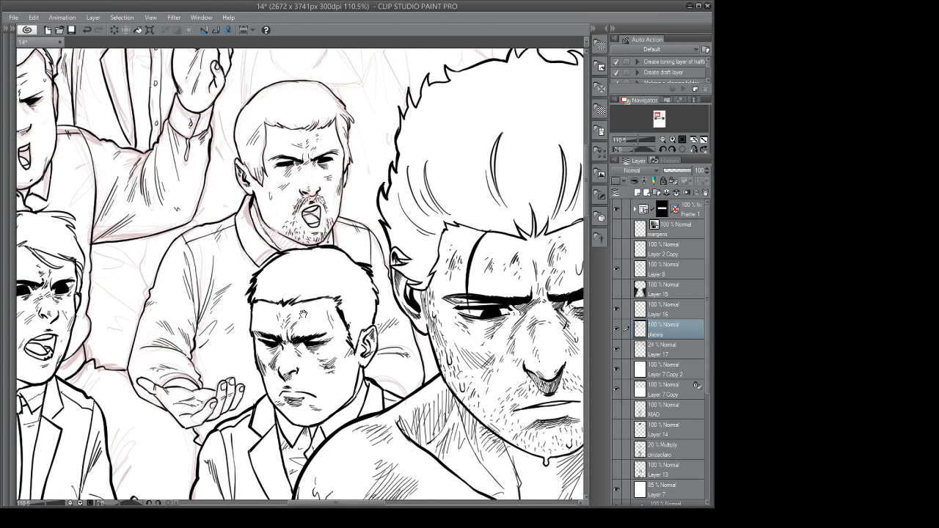
pyautogui.moveTo(303, 314); pyautogui.dragTo(343, 211)
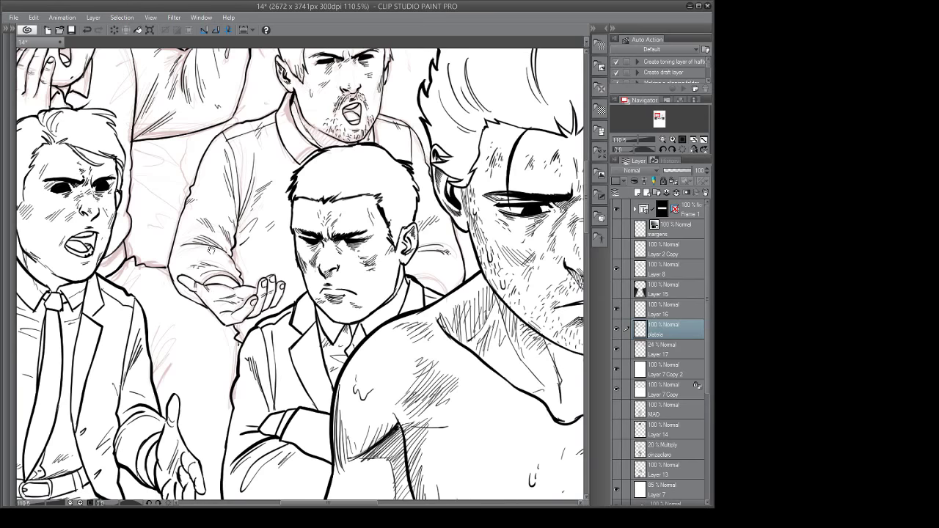
# Ink small fold strokes just beneath the goateed man's outstretched hand, check the surrounding figures, and save the file.
pyautogui.moveTo(211, 250); pyautogui.dragTo(297, 310)
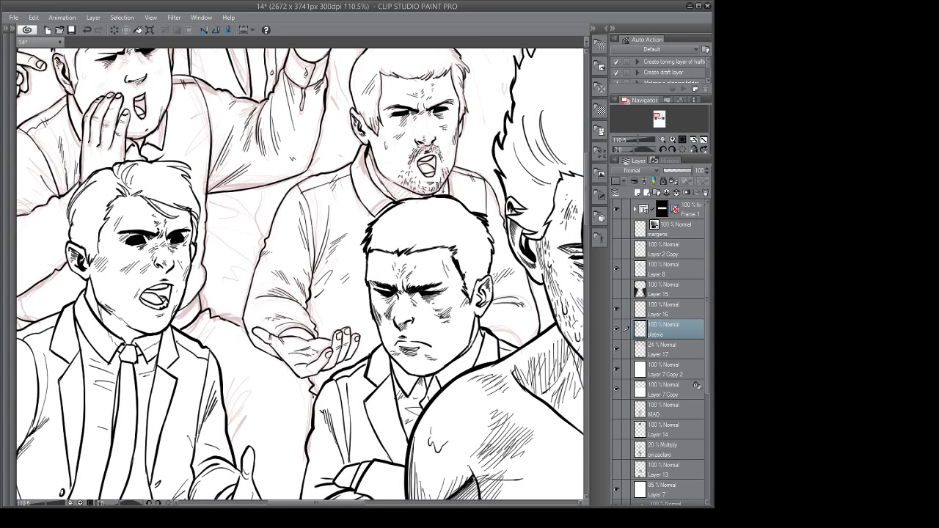
pyautogui.moveTo(344, 341); pyautogui.dragTo(328, 316)
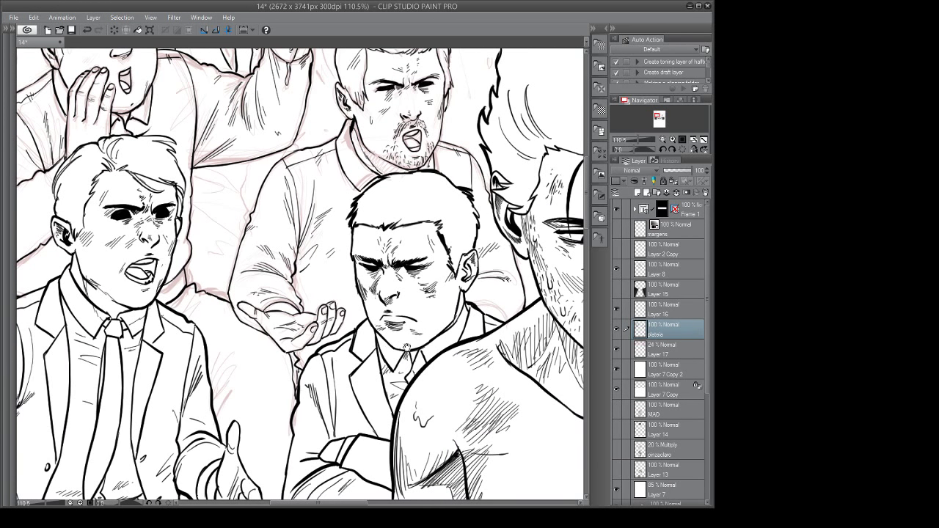
pyautogui.moveTo(407, 347); pyautogui.dragTo(395, 354)
pyautogui.moveTo(287, 369)
pyautogui.mouseDown()
pyautogui.moveTo(296, 366)
pyautogui.moveTo(289, 372)
pyautogui.mouseUp()
pyautogui.moveTo(350, 343); pyautogui.dragTo(302, 364)
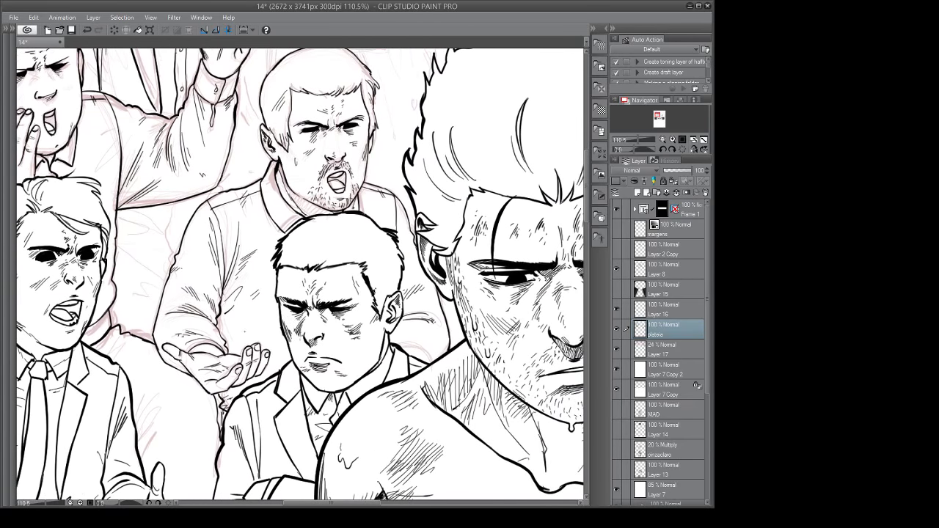
pyautogui.moveTo(254, 323); pyautogui.dragTo(244, 335)
pyautogui.moveTo(258, 328)
pyautogui.mouseDown()
pyautogui.moveTo(250, 334)
pyautogui.moveTo(258, 333)
pyautogui.mouseUp()
pyautogui.moveTo(388, 314); pyautogui.dragTo(313, 394)
pyautogui.moveTo(356, 359); pyautogui.dragTo(312, 367)
pyautogui.moveTo(392, 436); pyautogui.dragTo(344, 403)
pyautogui.moveTo(236, 330); pyautogui.dragTo(290, 347)
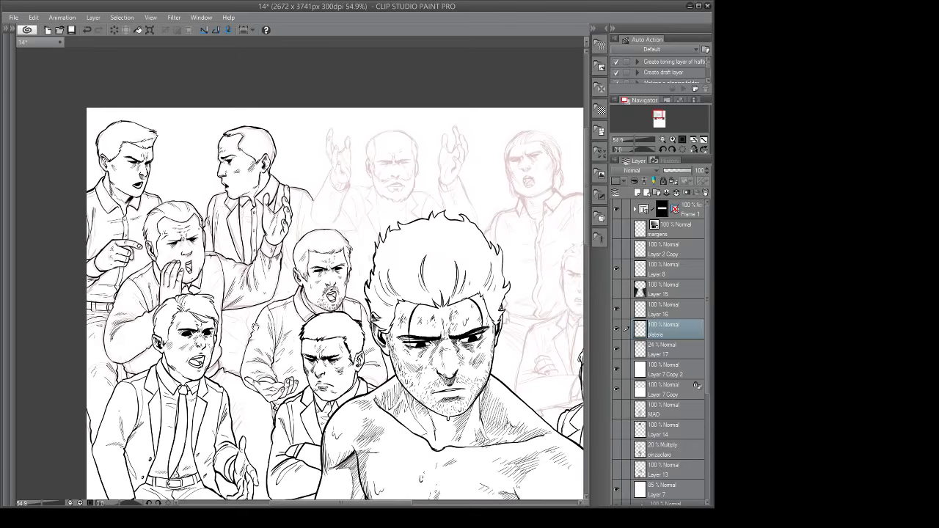
pyautogui.scroll(2, 254, 325)
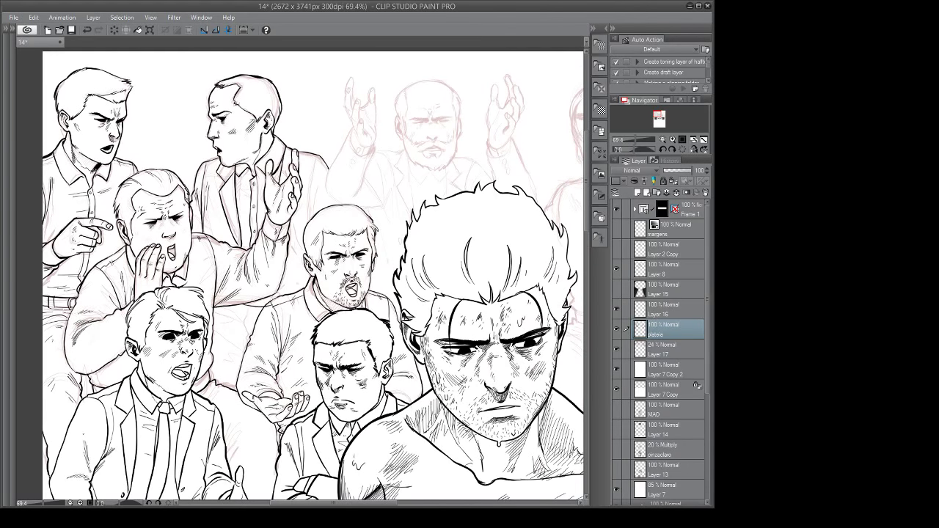
pyautogui.scroll(3, 250, 305)
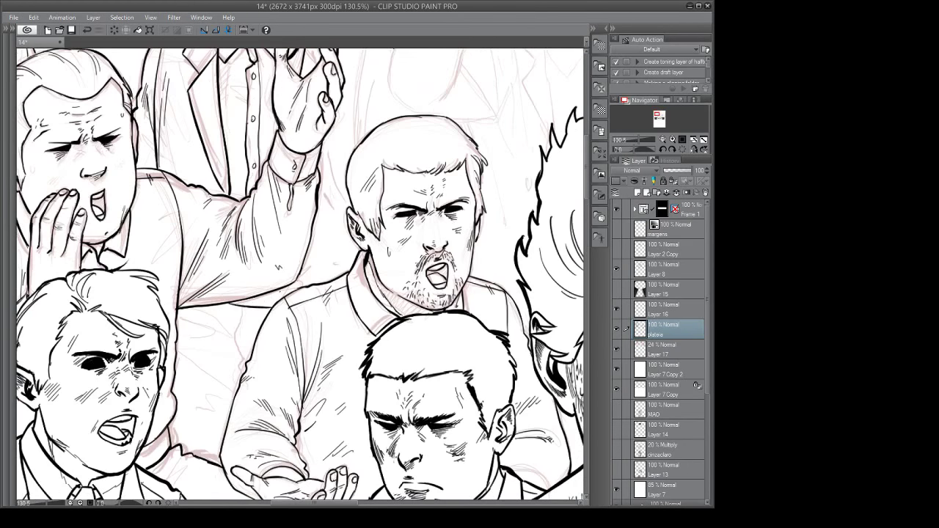
pyautogui.moveTo(283, 289)
pyautogui.mouseDown()
pyautogui.moveTo(299, 286)
pyautogui.moveTo(316, 313)
pyautogui.moveTo(304, 330)
pyautogui.moveTo(256, 315)
pyautogui.moveTo(245, 355)
pyautogui.moveTo(260, 379)
pyautogui.moveTo(307, 377)
pyautogui.mouseUp()
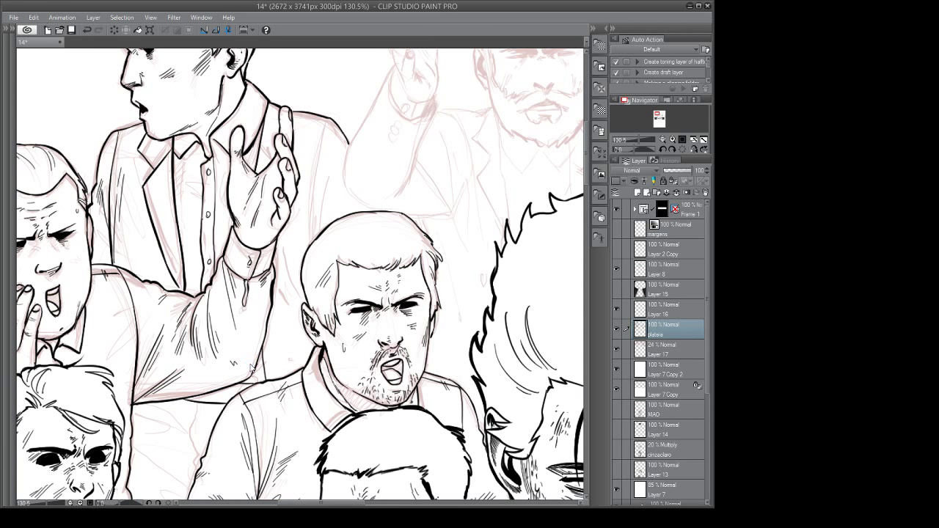
pyautogui.hotkey('ctrl', 's')
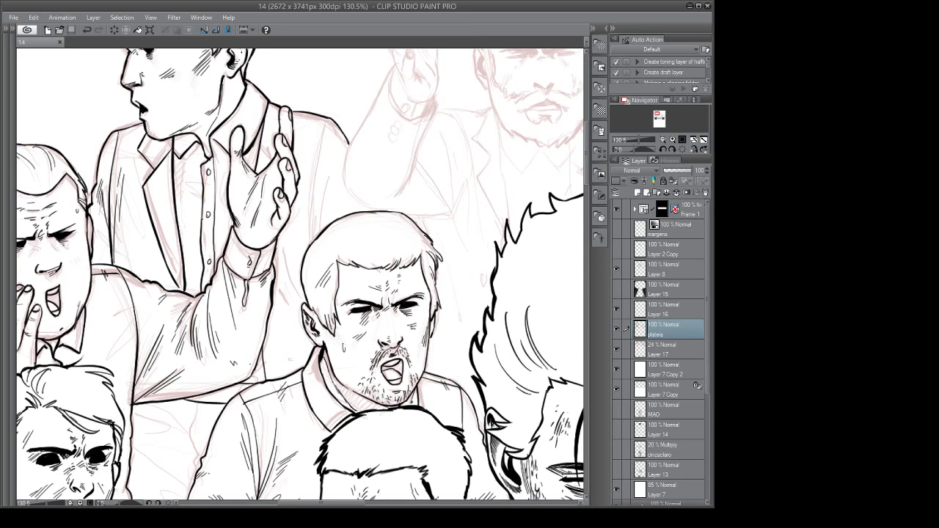
# Ink the far sleeve line of the profile man's jacket and hatch folds along it behind the raised hand.
pyautogui.moveTo(381, 241)
pyautogui.mouseDown()
pyautogui.moveTo(274, 267)
pyautogui.moveTo(285, 313)
pyautogui.moveTo(308, 277)
pyautogui.mouseUp()
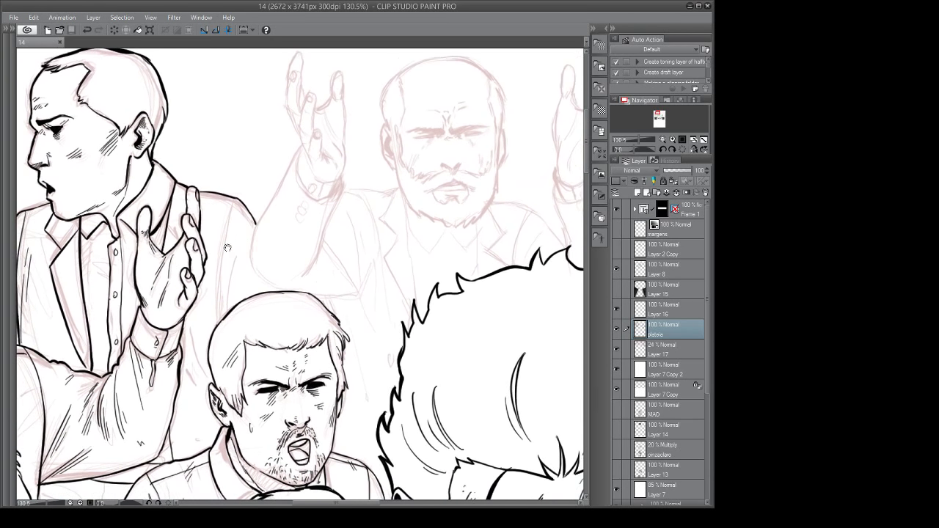
pyautogui.moveTo(236, 200); pyautogui.dragTo(219, 316)
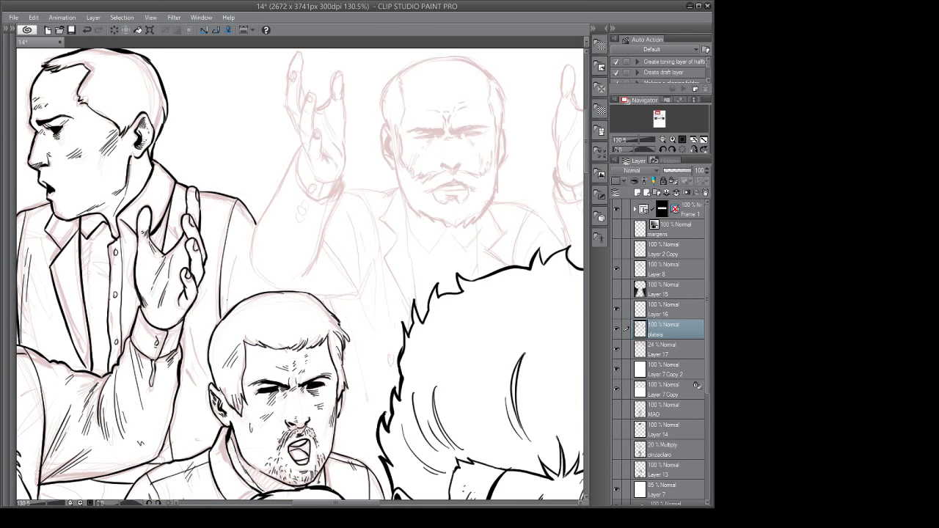
pyautogui.moveTo(237, 260)
pyautogui.mouseDown()
pyautogui.moveTo(229, 314)
pyautogui.moveTo(231, 292)
pyautogui.mouseUp()
pyautogui.moveTo(243, 252); pyautogui.dragTo(238, 281)
pyautogui.moveTo(292, 259); pyautogui.dragTo(362, 214)
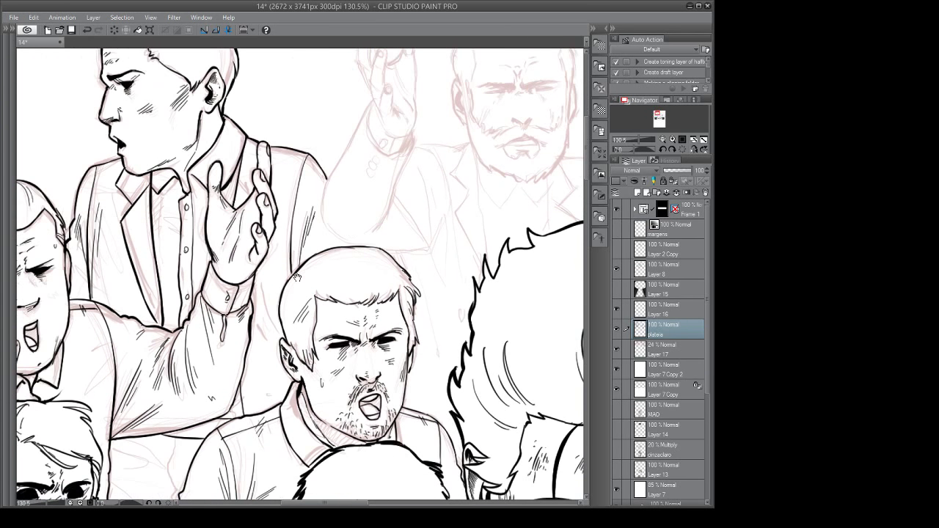
pyautogui.moveTo(264, 277); pyautogui.dragTo(268, 301)
pyautogui.moveTo(265, 288)
pyautogui.mouseDown()
pyautogui.moveTo(283, 331)
pyautogui.moveTo(263, 339)
pyautogui.moveTo(308, 322)
pyautogui.moveTo(333, 285)
pyautogui.mouseUp()
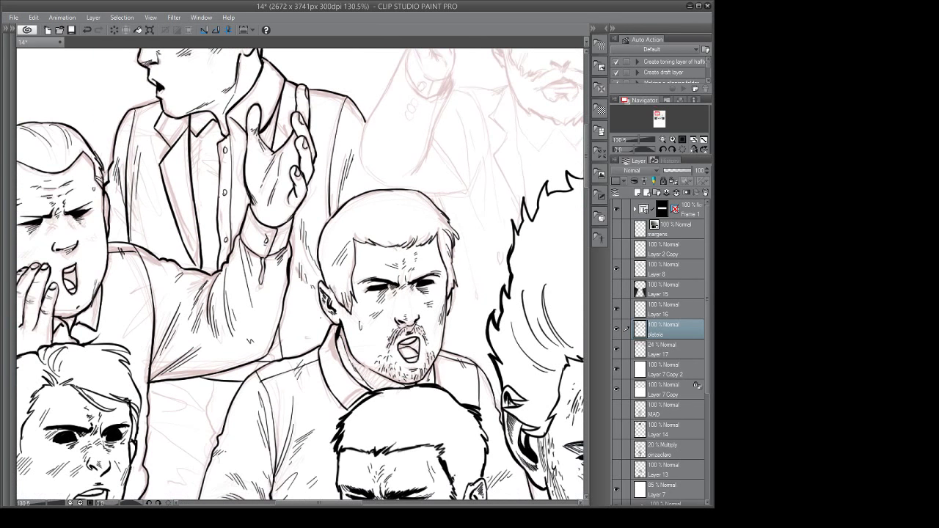
# Ink fold strokes on the clothing visible below the raised arm, between the shouting man and the goateed man's sleeve.
pyautogui.moveTo(306, 321)
pyautogui.mouseDown()
pyautogui.moveTo(316, 321)
pyautogui.moveTo(409, 193)
pyautogui.mouseUp()
pyautogui.moveTo(309, 278)
pyautogui.mouseDown()
pyautogui.moveTo(310, 321)
pyautogui.moveTo(295, 285)
pyautogui.moveTo(272, 273)
pyautogui.mouseUp()
pyautogui.moveTo(321, 286)
pyautogui.mouseDown()
pyautogui.moveTo(289, 280)
pyautogui.moveTo(318, 275)
pyautogui.mouseUp()
pyautogui.moveTo(317, 280); pyautogui.dragTo(330, 278)
pyautogui.moveTo(291, 315); pyautogui.dragTo(307, 304)
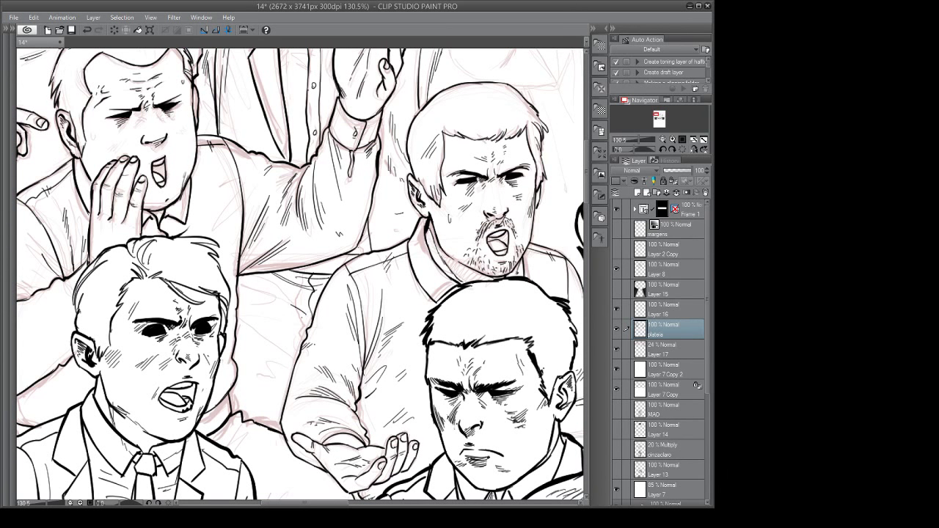
pyautogui.moveTo(252, 319)
pyautogui.mouseDown()
pyautogui.moveTo(297, 290)
pyautogui.moveTo(280, 299)
pyautogui.mouseUp()
pyautogui.moveTo(327, 320); pyautogui.dragTo(331, 301)
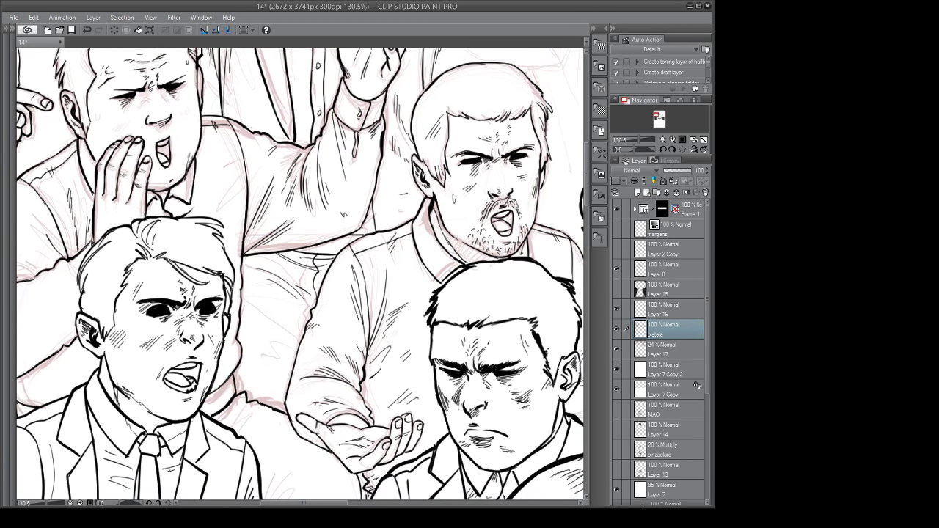
pyautogui.moveTo(298, 357); pyautogui.dragTo(322, 337)
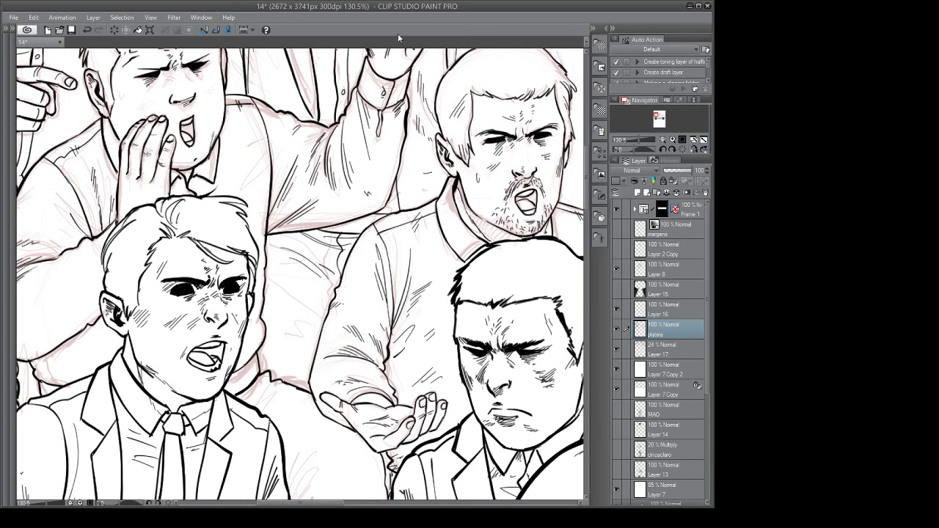
# Add short hatch marks to the profile man's jacket beside the raised forearm and review the whole crowd.
pyautogui.moveTo(307, 281); pyautogui.dragTo(276, 417)
pyautogui.moveTo(314, 379); pyautogui.dragTo(294, 406)
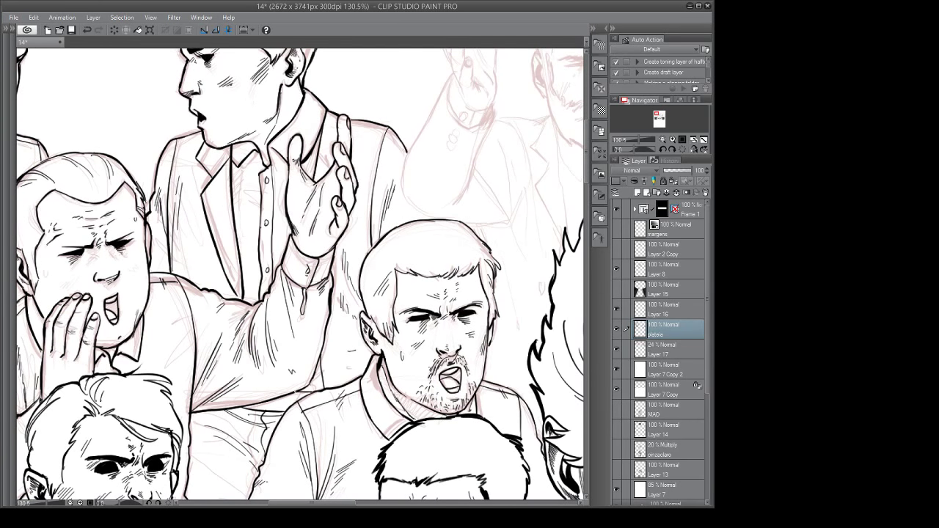
pyautogui.moveTo(318, 313); pyautogui.dragTo(321, 322)
pyautogui.moveTo(401, 295); pyautogui.dragTo(404, 297)
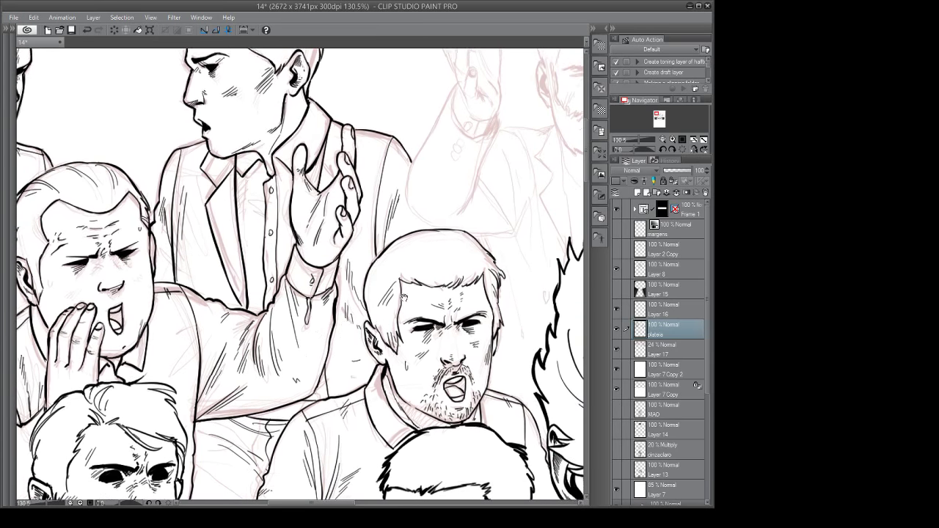
pyautogui.scroll(-6, 402, 296)
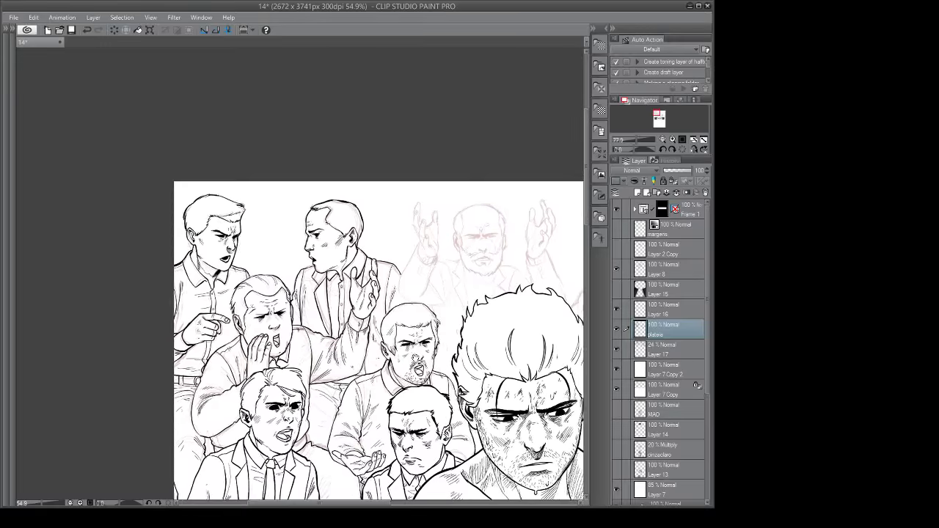
pyautogui.scroll(-3, 402, 296)
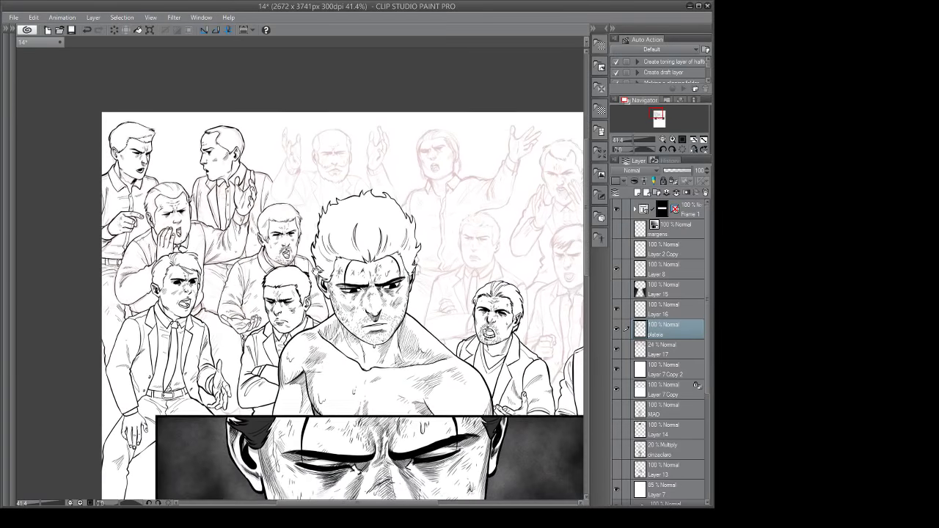
# Save the page with the newly inked crowd figures and look over the whole group behind the main character.
pyautogui.moveTo(391, 315); pyautogui.dragTo(350, 324)
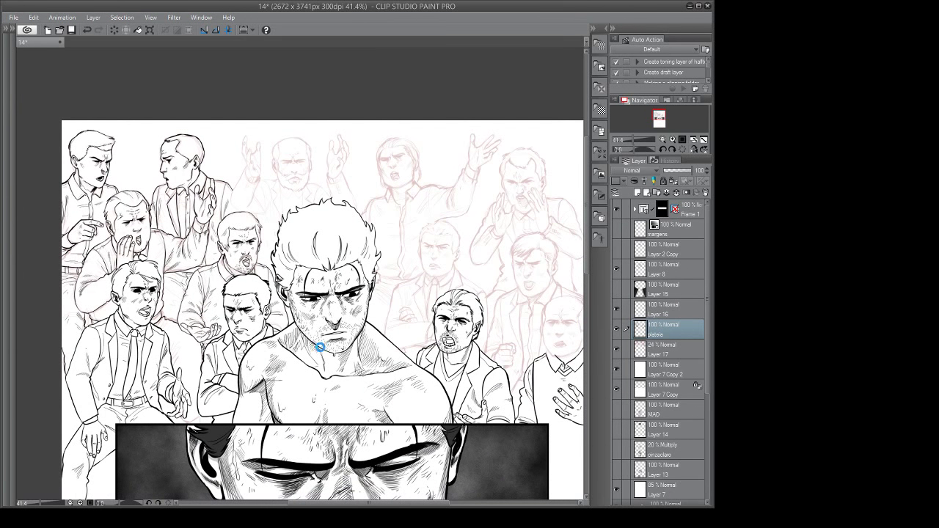
pyautogui.hotkey('ctrl', 's')
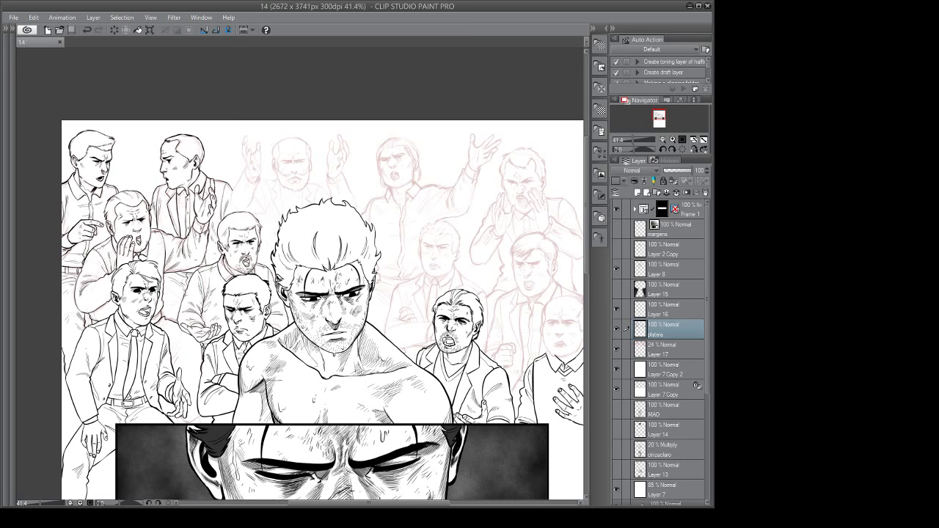
pyautogui.moveTo(363, 379); pyautogui.dragTo(328, 381)
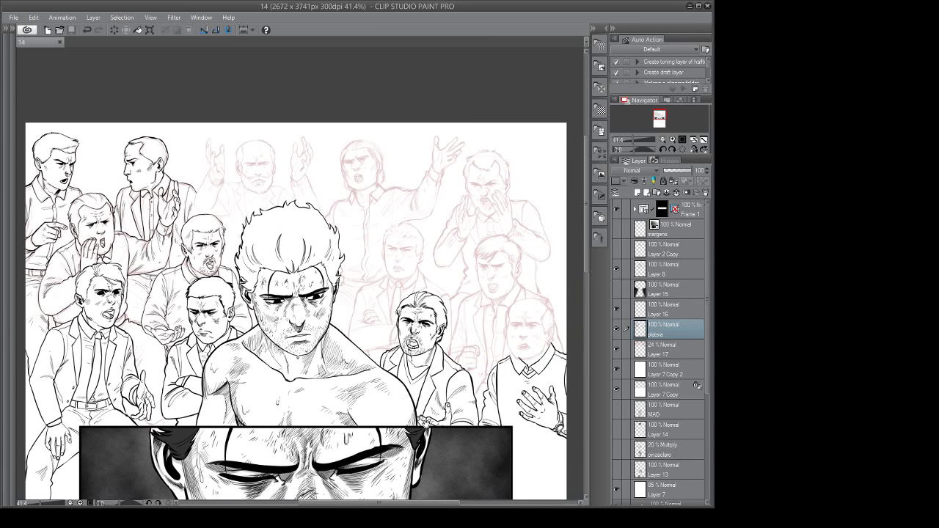
# Try to ink the side contour of the bald bearded man's head over the pink sketch, and undo it.
pyautogui.moveTo(426, 420); pyautogui.dragTo(424, 429)
pyautogui.moveTo(251, 237); pyautogui.dragTo(314, 257)
pyautogui.moveTo(315, 257); pyautogui.dragTo(353, 342)
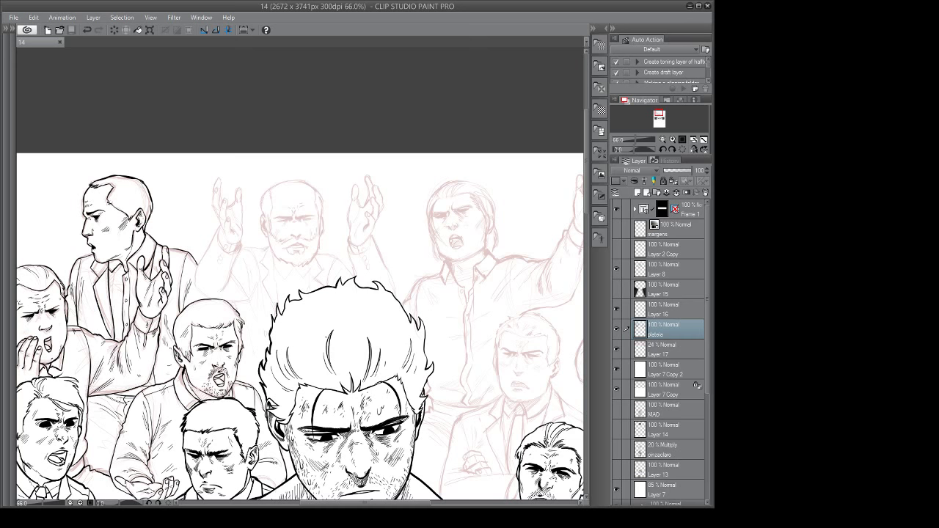
pyautogui.moveTo(325, 311); pyautogui.dragTo(353, 357)
pyautogui.scroll(-2, 339, 304)
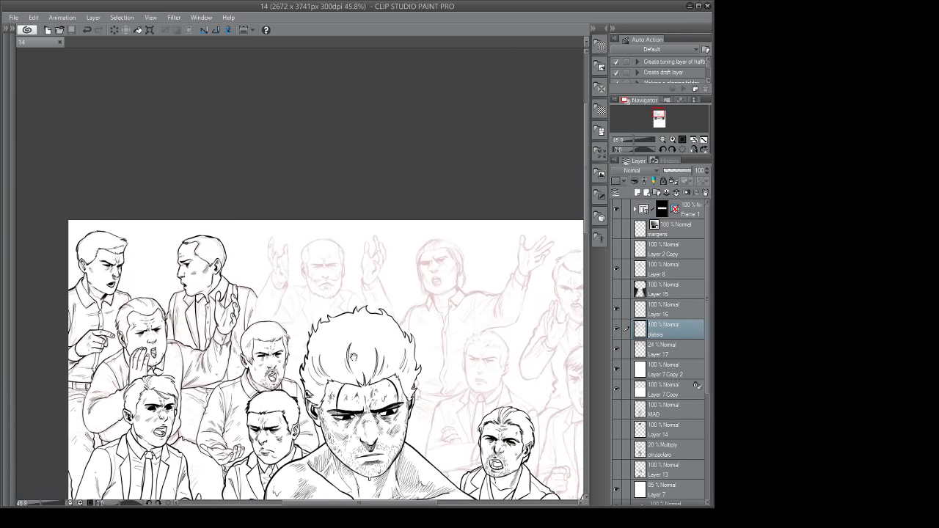
pyautogui.scroll(2, 338, 278)
pyautogui.moveTo(292, 234); pyautogui.dragTo(283, 298)
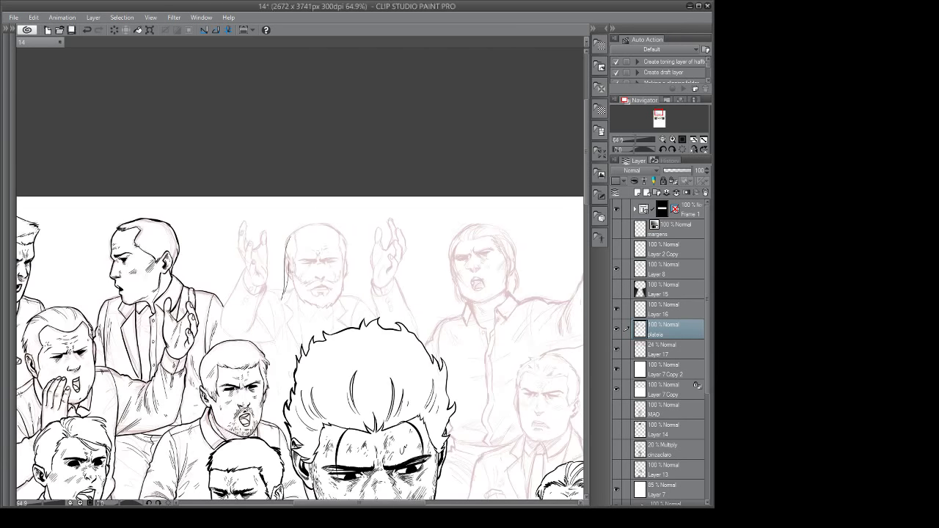
pyautogui.hotkey('ctrl', 'z')
pyautogui.hotkey('ctrl', 'z')
# Close page 14 and maximize the program window with a blank A4 canvas of 3508 x 2480 px at 300 dpi.
pyautogui.click(61, 42)
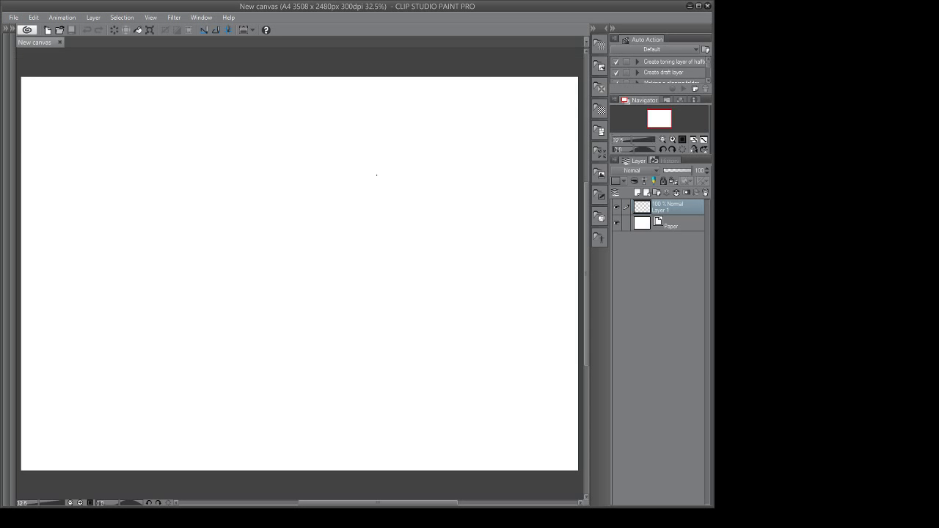
pyautogui.click(698, 6)
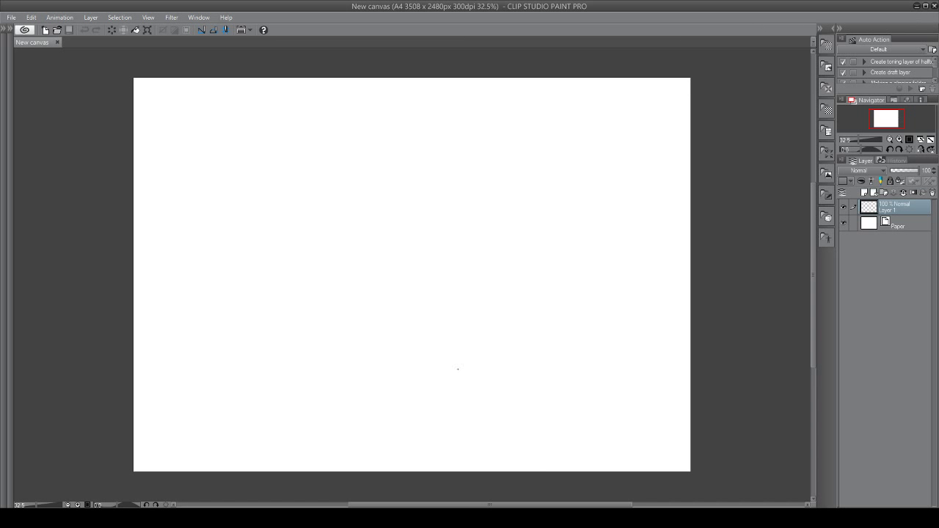
pyautogui.moveTo(593, 276); pyautogui.dragTo(619, 286)
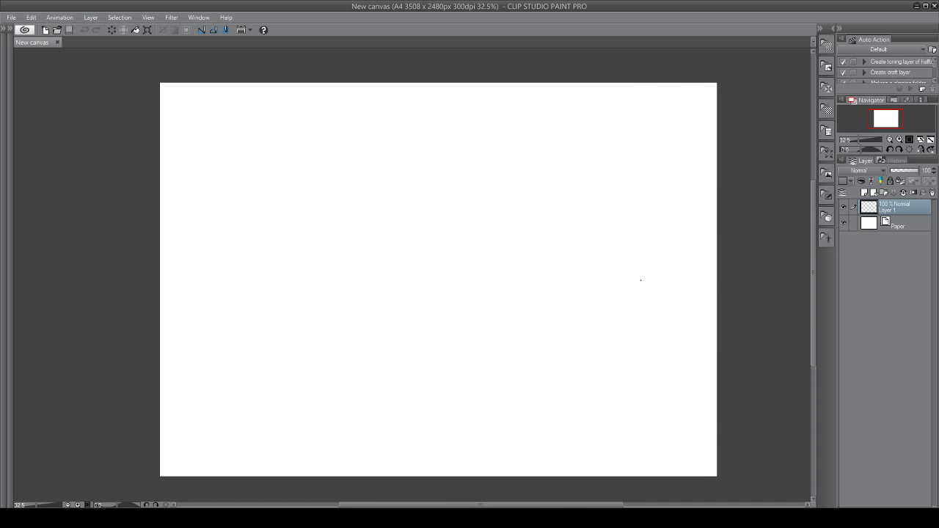